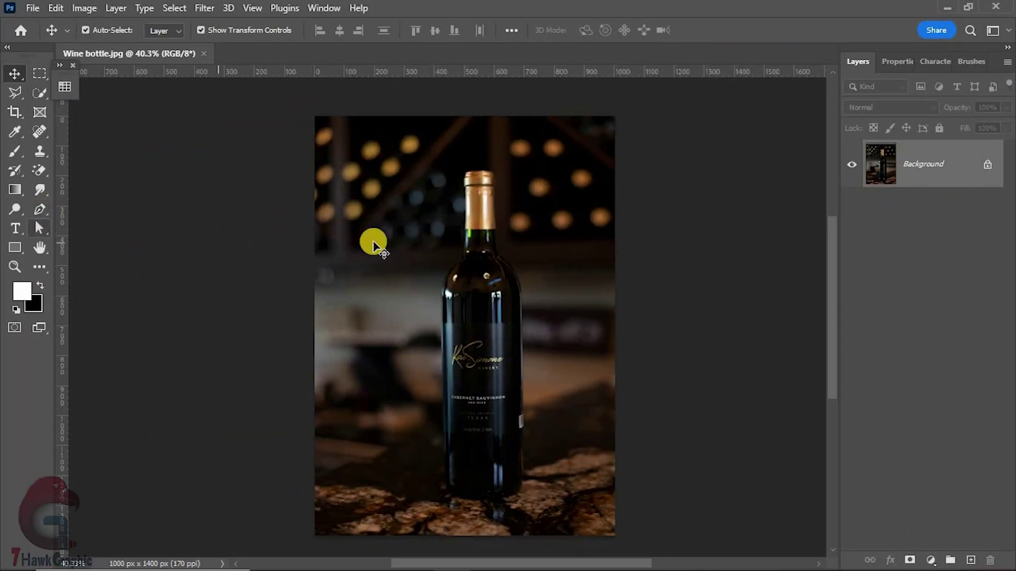
Zoom in and start the bottle path at the cap, continuing to the right shoulder.
{"action": "scroll", "coordinate": [472, 153], "scroll_direction": "up", "scroll_amount": 1}
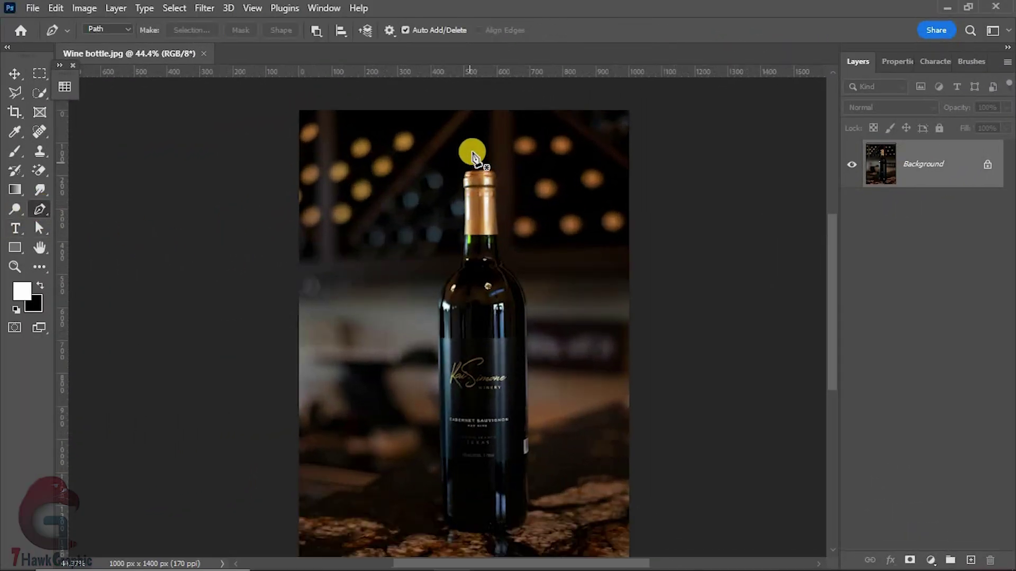
{"action": "scroll", "coordinate": [472, 153], "scroll_direction": "up", "scroll_amount": 2}
{"action": "scroll", "coordinate": [462, 170], "scroll_direction": "up", "scroll_amount": 3}
{"action": "scroll", "coordinate": [489, 191], "scroll_direction": "up", "scroll_amount": 2}
{"action": "scroll", "coordinate": [389, 218], "scroll_direction": "up", "scroll_amount": 2}
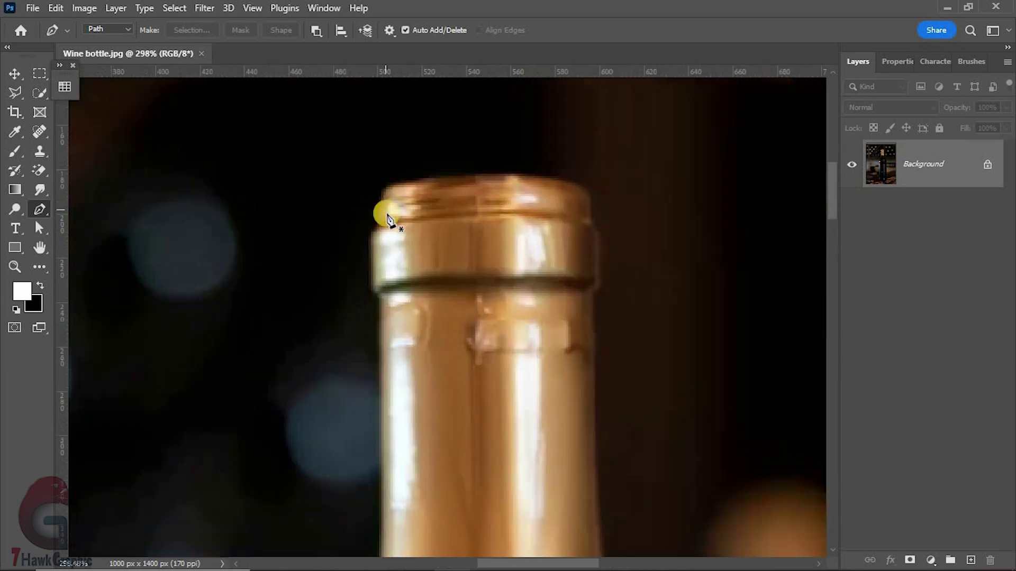
{"action": "left_click", "coordinate": [378, 221]}
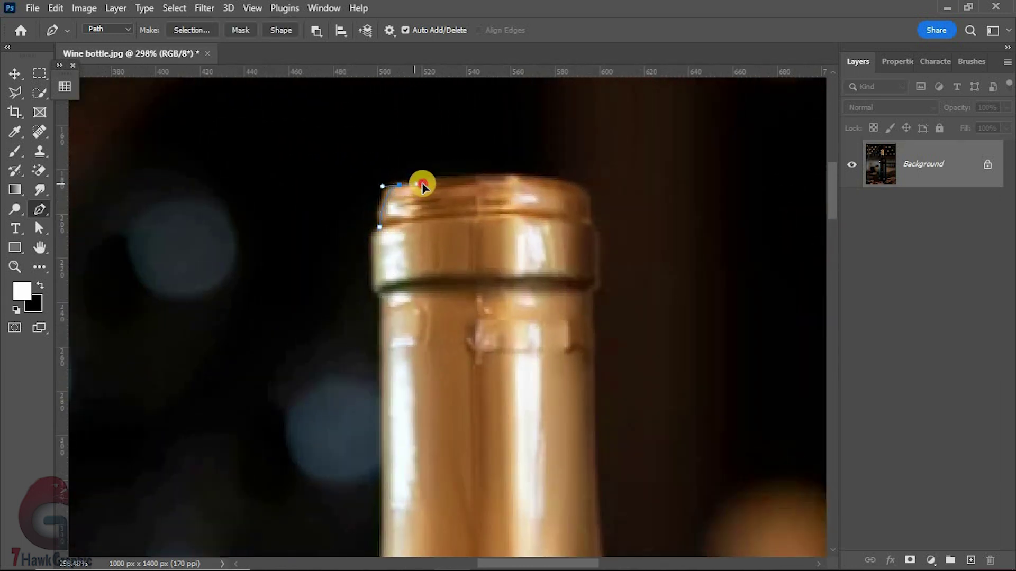
{"action": "mouse_move", "coordinate": [588, 192]}
{"action": "left_mouse_down"}
{"action": "mouse_move", "coordinate": [633, 220]}
{"action": "mouse_move", "coordinate": [602, 273]}
{"action": "left_mouse_up"}
{"action": "left_click", "coordinate": [590, 219]}
{"action": "scroll", "coordinate": [590, 219], "scroll_direction": "up", "scroll_amount": 1}
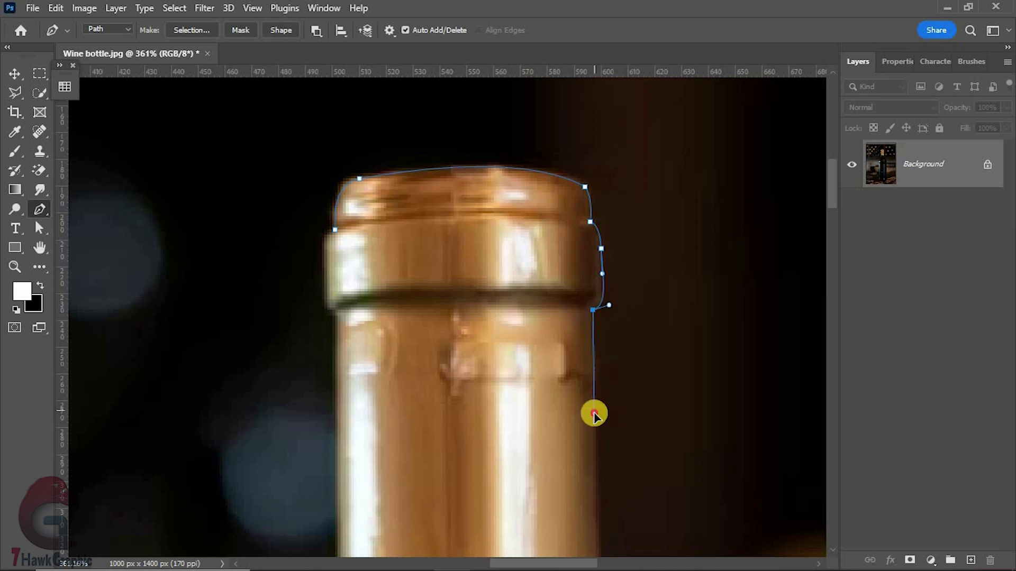
{"action": "scroll", "coordinate": [594, 414], "scroll_direction": "down", "scroll_amount": 3}
{"action": "left_click", "coordinate": [515, 304]}
Extend the path down the bottle's right side and around the rounded base.
{"action": "scroll", "coordinate": [494, 210], "scroll_direction": "down", "scroll_amount": 2}
{"action": "left_click_drag", "start_coordinate": [488, 294], "coordinate": [646, 437]}
{"action": "scroll", "coordinate": [550, 236], "scroll_direction": "down", "scroll_amount": 3}
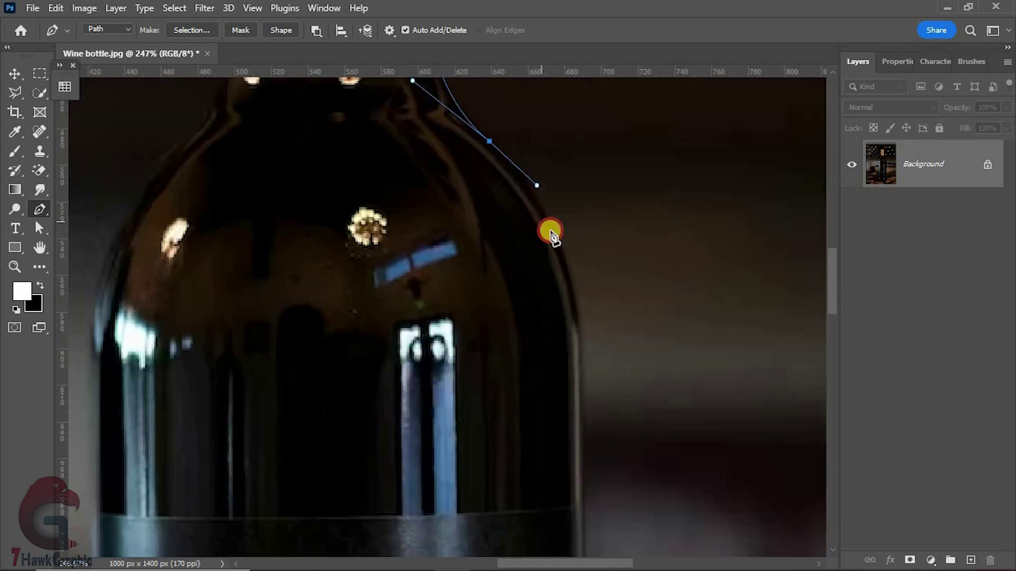
{"action": "scroll", "coordinate": [574, 460], "scroll_direction": "down", "scroll_amount": 5}
{"action": "scroll", "coordinate": [585, 483], "scroll_direction": "down", "scroll_amount": 5}
{"action": "scroll", "coordinate": [589, 419], "scroll_direction": "down", "scroll_amount": 5}
{"action": "scroll", "coordinate": [589, 420], "scroll_direction": "left", "scroll_amount": 2}
{"action": "left_click", "coordinate": [708, 405]}
{"action": "left_click_drag", "start_coordinate": [538, 498], "coordinate": [382, 500]}
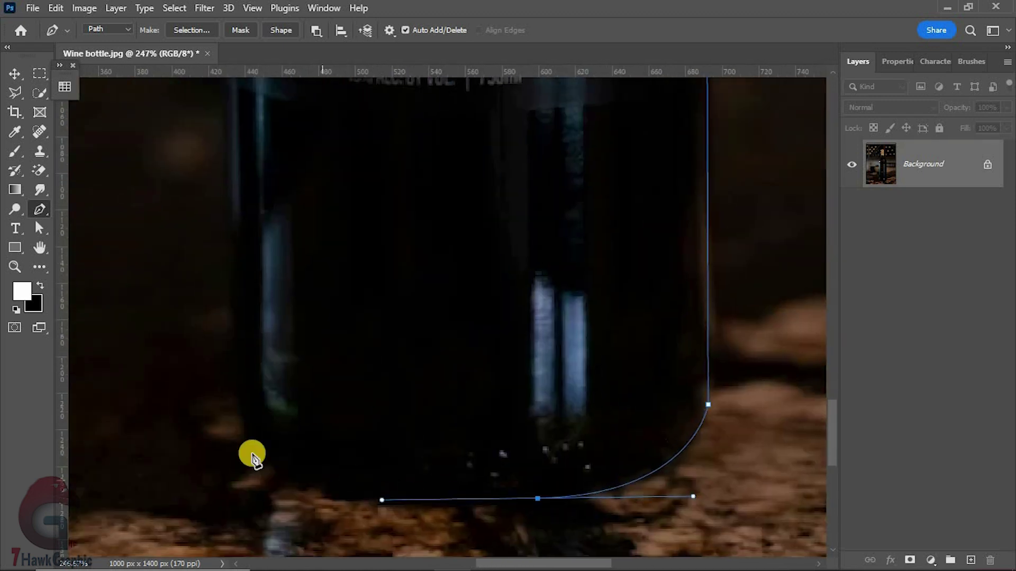
{"action": "left_click", "coordinate": [258, 497]}
Trace the path up the left edge and neck, closing it at the cap's lip.
{"action": "scroll", "coordinate": [353, 424], "scroll_direction": "up", "scroll_amount": 5}
{"action": "left_click", "coordinate": [353, 423]}
{"action": "scroll", "coordinate": [472, 438], "scroll_direction": "up", "scroll_amount": 5}
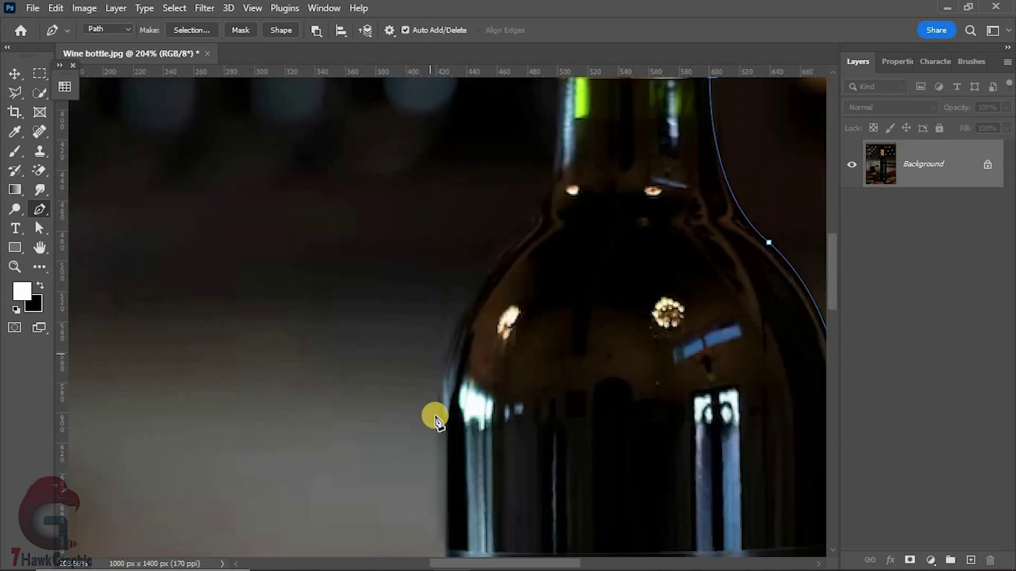
{"action": "scroll", "coordinate": [434, 418], "scroll_direction": "down", "scroll_amount": 5}
{"action": "scroll", "coordinate": [510, 302], "scroll_direction": "up", "scroll_amount": 5}
{"action": "left_click", "coordinate": [553, 256]}
{"action": "scroll", "coordinate": [530, 212], "scroll_direction": "up", "scroll_amount": 5}
{"action": "left_click_drag", "start_coordinate": [522, 274], "coordinate": [527, 166]}
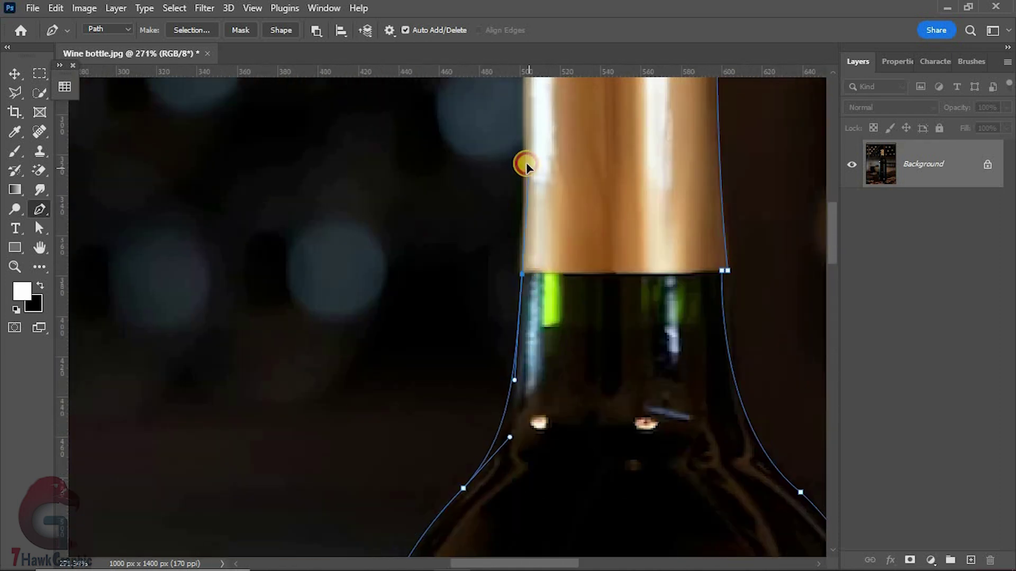
{"action": "scroll", "coordinate": [516, 274], "scroll_direction": "up", "scroll_amount": 5}
{"action": "scroll", "coordinate": [504, 100], "scroll_direction": "up", "scroll_amount": 5}
{"action": "scroll", "coordinate": [498, 350], "scroll_direction": "up", "scroll_amount": 3}
{"action": "left_click_drag", "start_coordinate": [521, 358], "coordinate": [497, 350]}
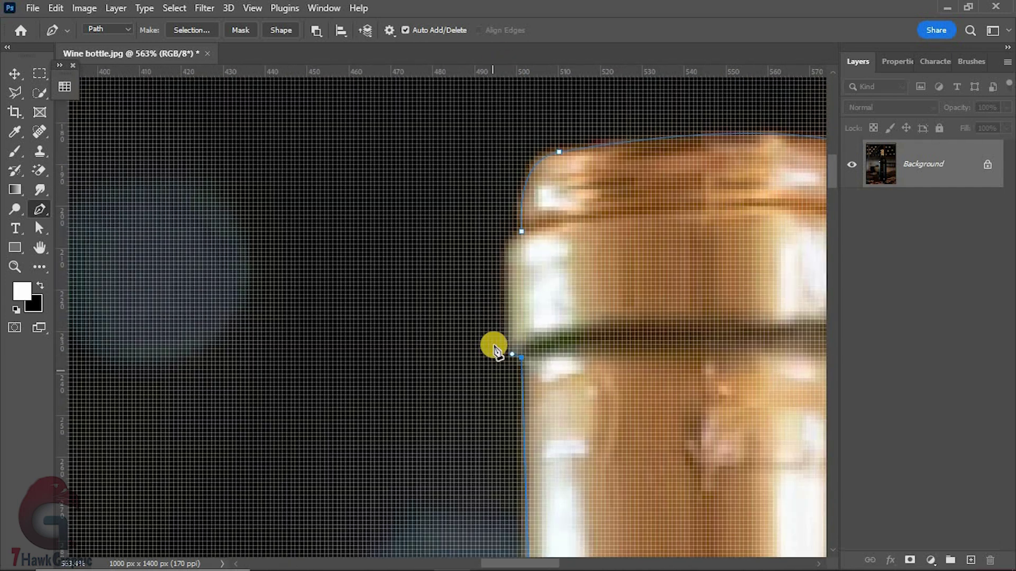
{"action": "scroll", "coordinate": [535, 239], "scroll_direction": "down", "scroll_amount": 10}
{"action": "scroll", "coordinate": [527, 301], "scroll_direction": "up", "scroll_amount": 3}
Convert the bottle path into a selection feathered by 0.2 px.
{"action": "right_click", "coordinate": [548, 307]}
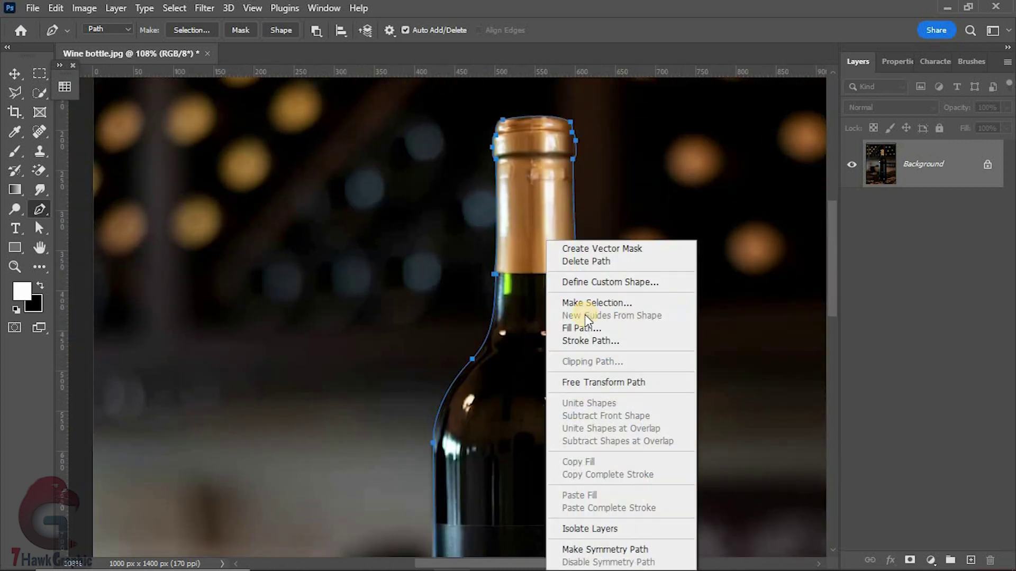
{"action": "left_click", "coordinate": [597, 301]}
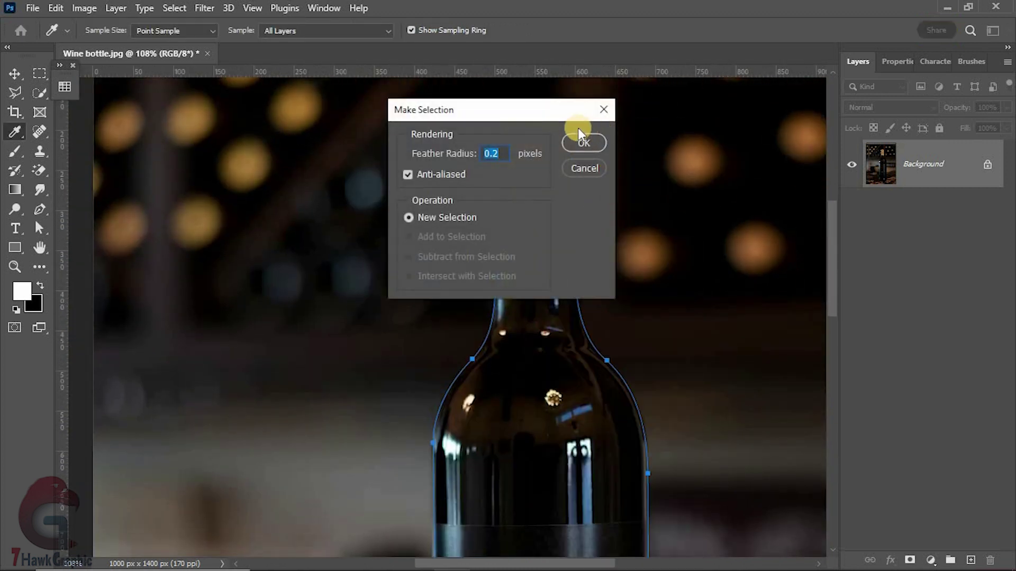
{"action": "key", "text": "Return"}
Unlock the Background photo, duplicate it, and mask the Layer 0 copy to the bottle.
{"action": "scroll", "coordinate": [601, 209], "scroll_direction": "up", "scroll_amount": 3}
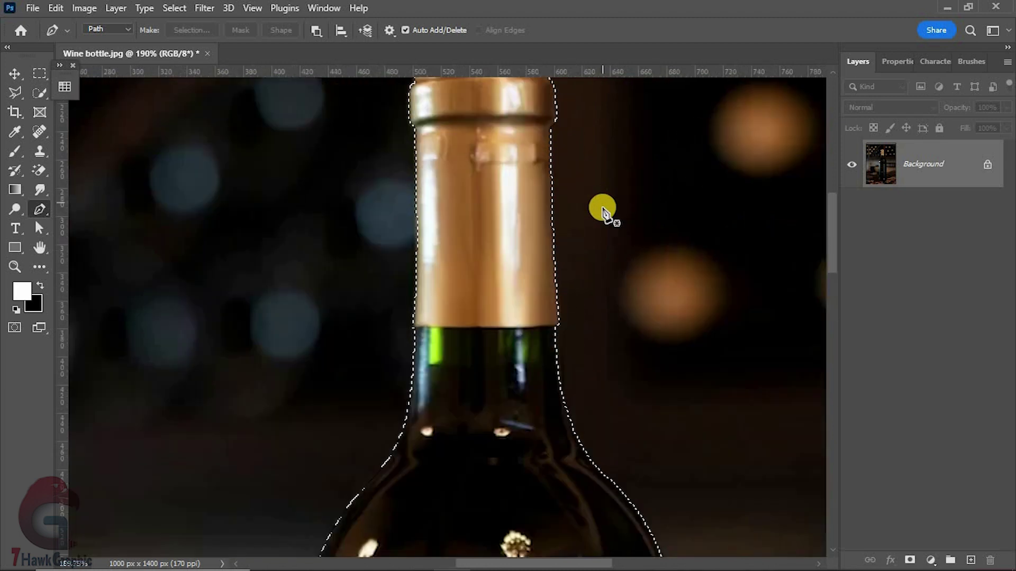
{"action": "left_click", "coordinate": [988, 164]}
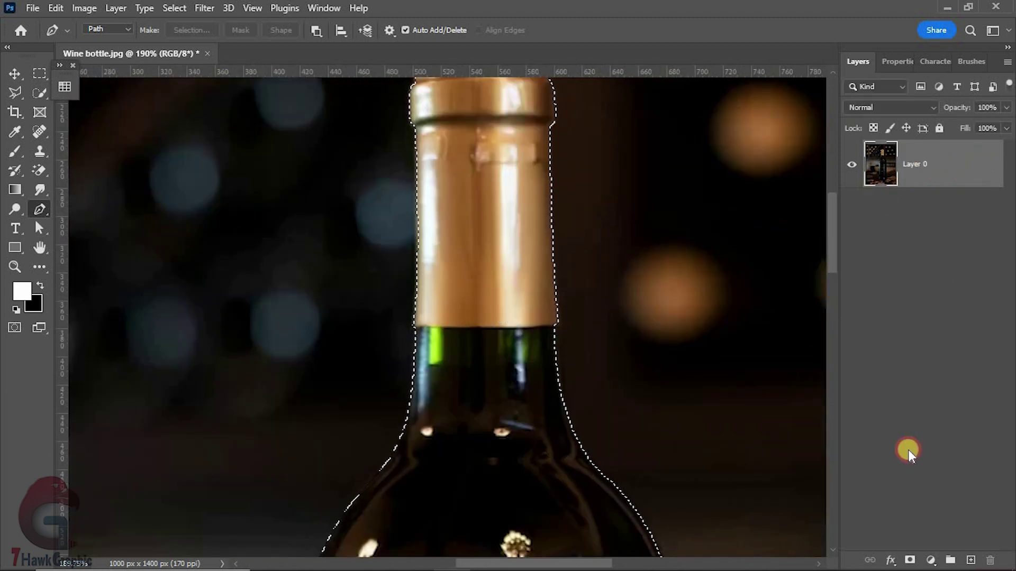
{"action": "left_click_drag", "start_coordinate": [962, 166], "coordinate": [973, 563]}
{"action": "left_click", "coordinate": [909, 559]}
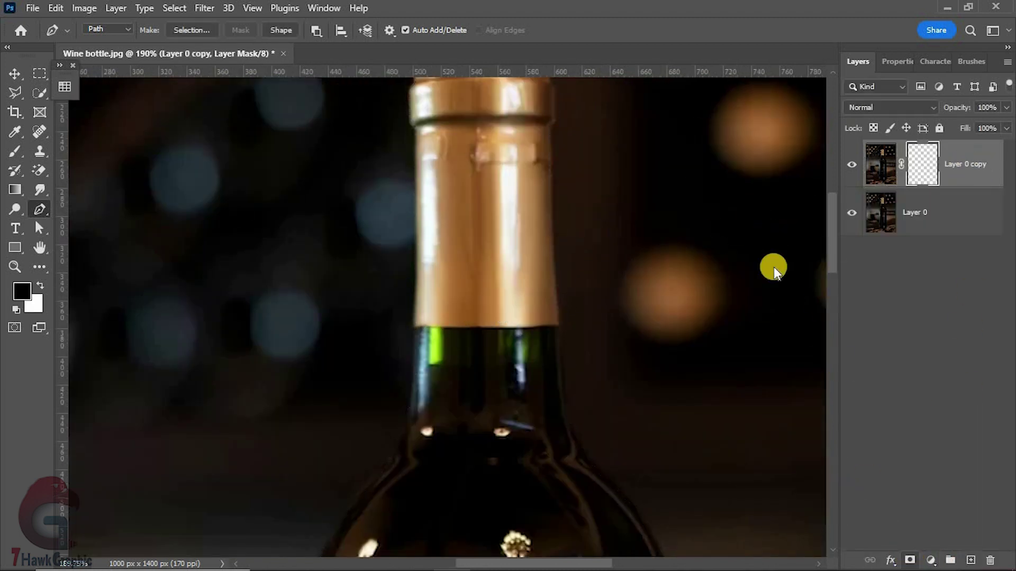
Add a Gradient Fill layer above Layer 0 using the dark grey preset.
{"action": "key", "text": "v"}
{"action": "scroll", "coordinate": [407, 286], "scroll_direction": "down", "scroll_amount": 5}
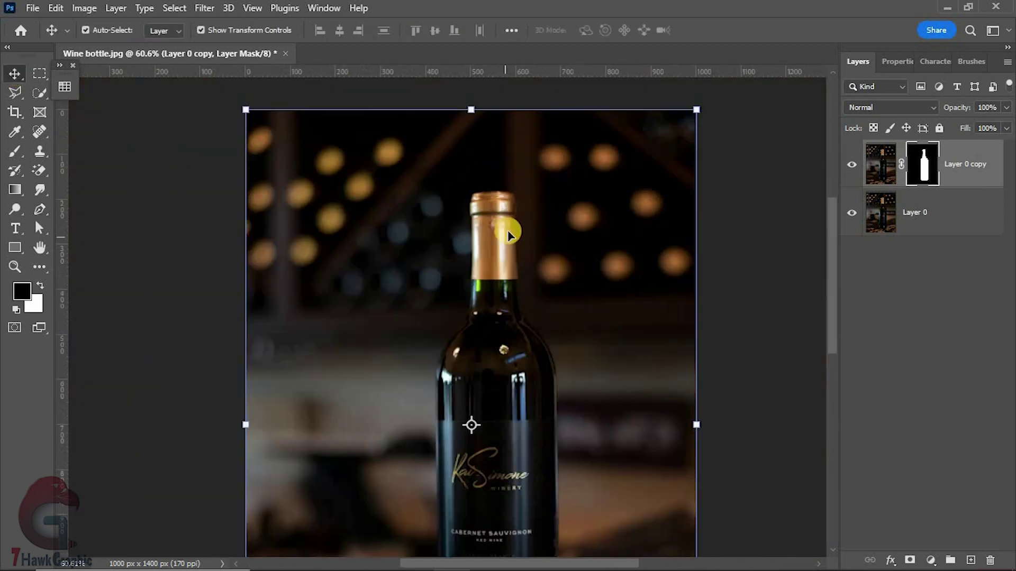
{"action": "scroll", "coordinate": [517, 226], "scroll_direction": "down", "scroll_amount": 2}
{"action": "scroll", "coordinate": [536, 332], "scroll_direction": "down", "scroll_amount": 1}
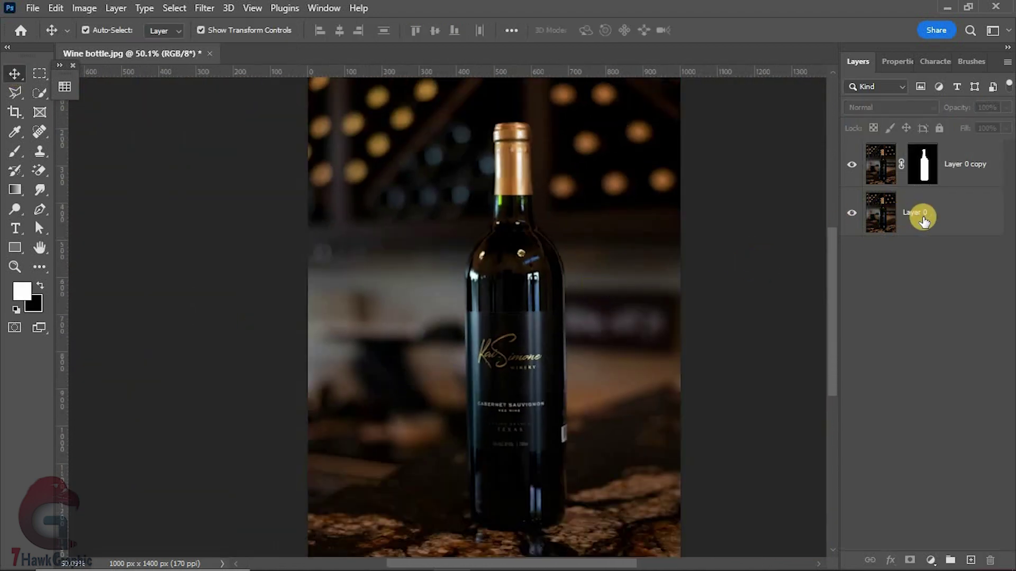
{"action": "left_click", "coordinate": [955, 227]}
{"action": "left_click", "coordinate": [931, 559]}
{"action": "left_click", "coordinate": [921, 313]}
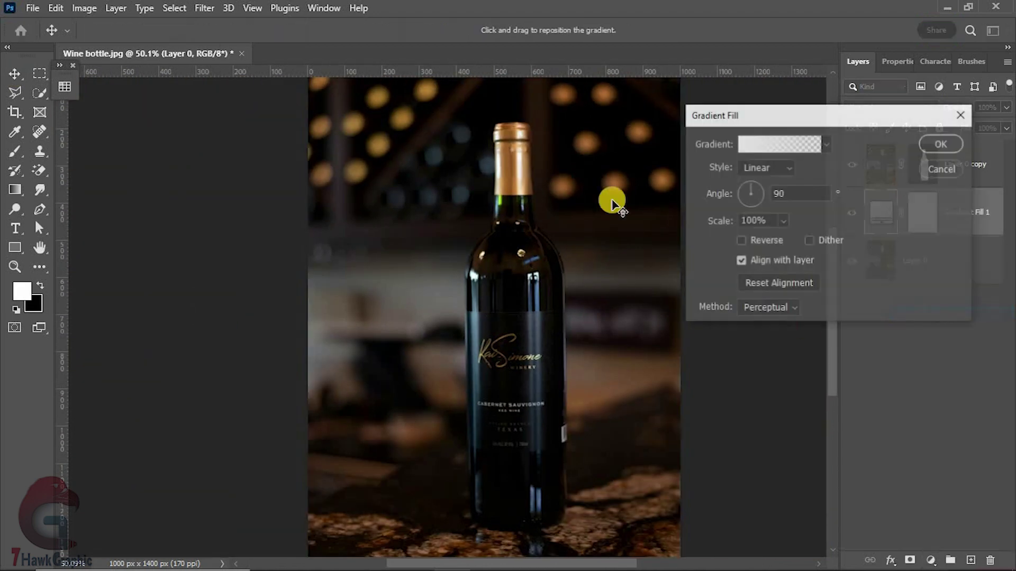
{"action": "left_click", "coordinate": [826, 144]}
{"action": "left_click", "coordinate": [792, 228]}
Recolour the gradient's left colour stop in the Gradient Editor.
{"action": "left_click", "coordinate": [788, 143]}
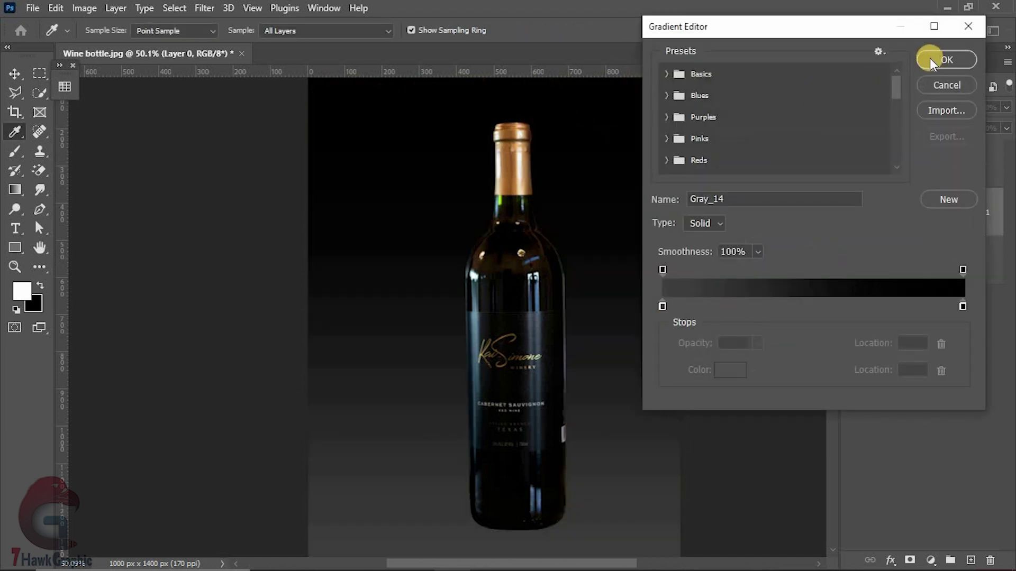
{"action": "left_click", "coordinate": [662, 305]}
{"action": "left_click", "coordinate": [722, 369]}
{"action": "left_click", "coordinate": [624, 333]}
{"action": "left_click", "coordinate": [932, 192]}
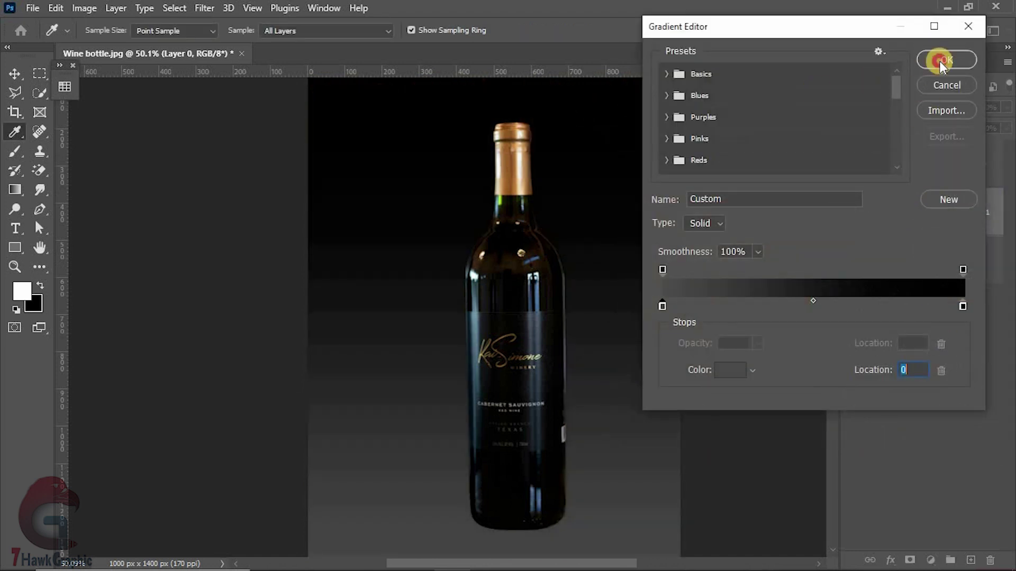
{"action": "left_click", "coordinate": [939, 61]}
Make the gradient fill radial at 159% scale.
{"action": "left_click", "coordinate": [768, 167]}
{"action": "left_click", "coordinate": [754, 191]}
{"action": "left_click_drag", "start_coordinate": [730, 226], "coordinate": [751, 224]}
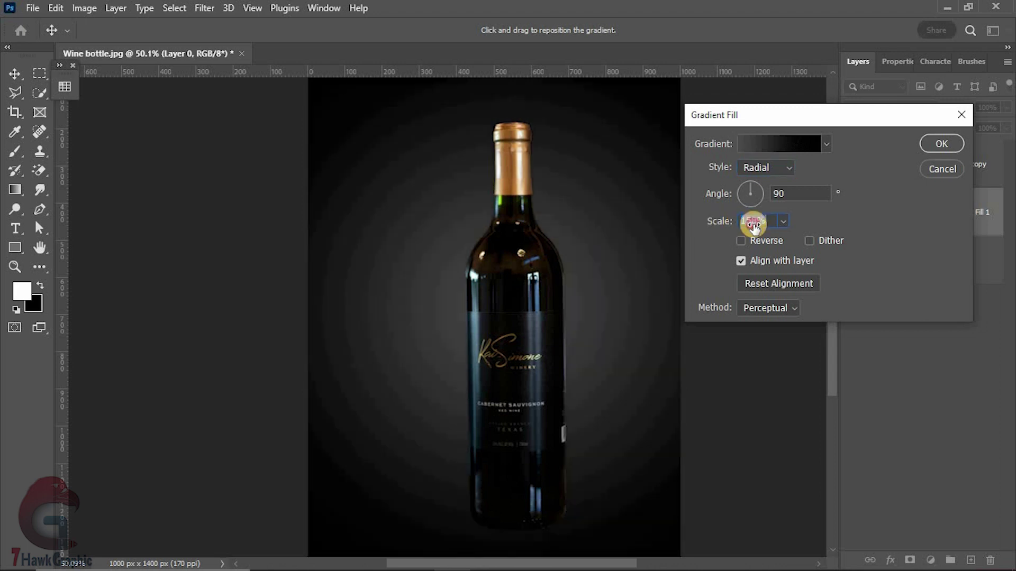
{"action": "key", "text": "Return"}
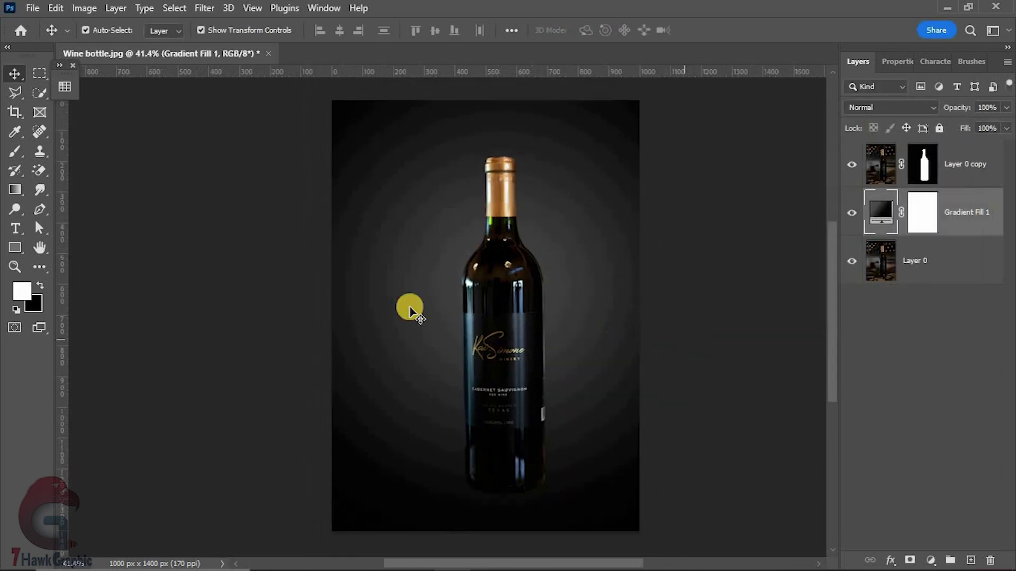
Move Gradient Fill 1 below Layer 0 and fade Layer 0's mask with a top-to-bottom linear gradient.
{"action": "left_click_drag", "start_coordinate": [930, 212], "coordinate": [930, 309]}
{"action": "left_click", "coordinate": [887, 211]}
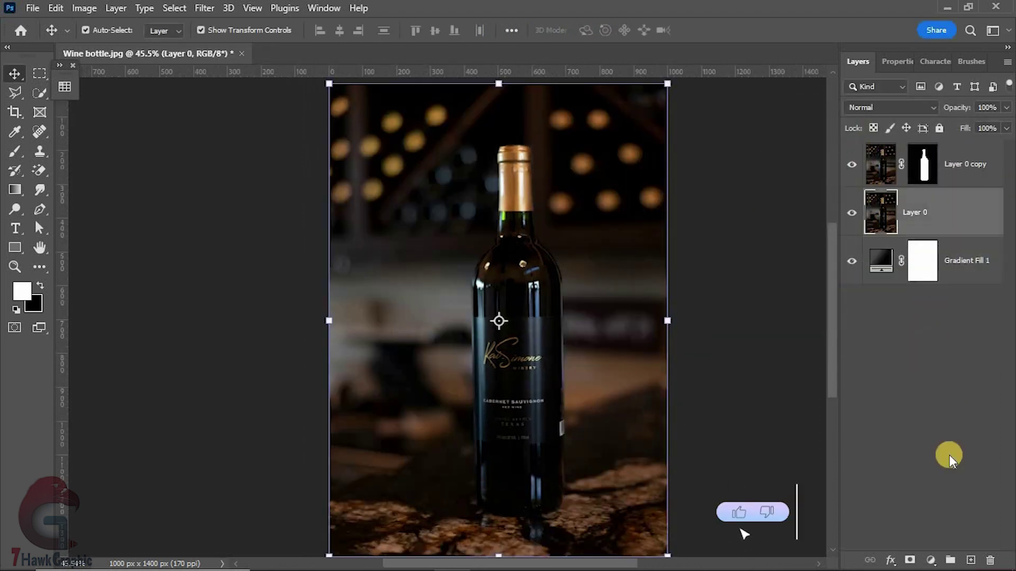
{"action": "left_click", "coordinate": [907, 561]}
{"action": "left_click", "coordinate": [15, 189]}
{"action": "scroll", "coordinate": [483, 233], "scroll_direction": "down", "scroll_amount": 2}
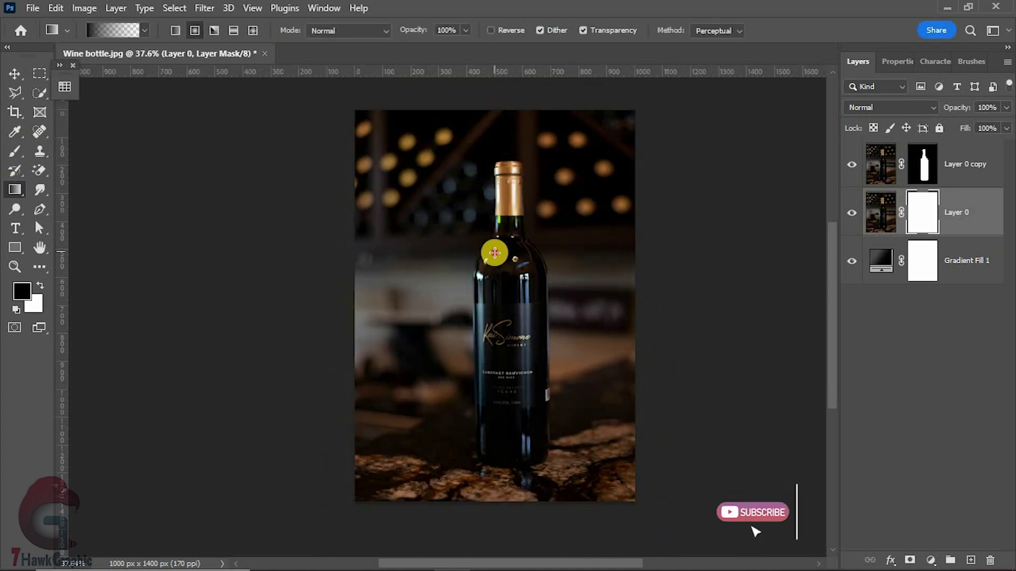
{"action": "left_click_drag", "start_coordinate": [495, 253], "coordinate": [494, 487]}
{"action": "key", "text": "ctrl+z"}
{"action": "left_click", "coordinate": [174, 31]}
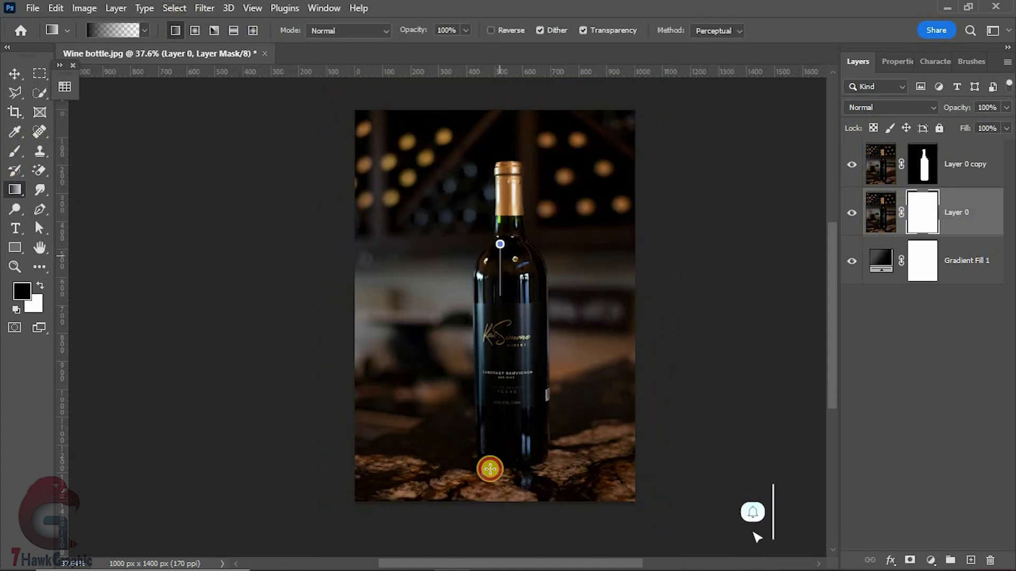
{"action": "left_click_drag", "start_coordinate": [497, 236], "coordinate": [487, 476]}
{"action": "left_click_drag", "start_coordinate": [504, 292], "coordinate": [490, 471]}
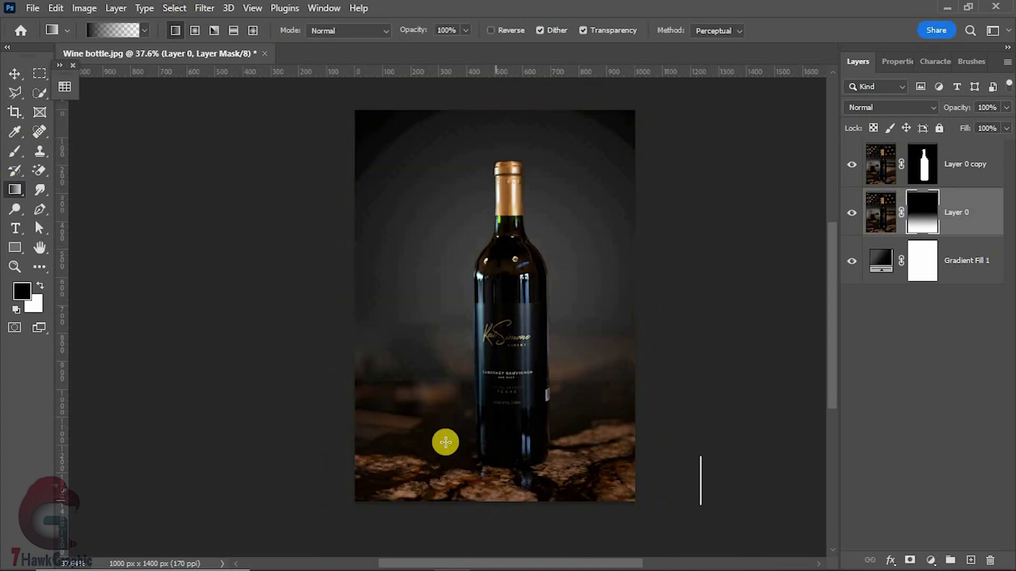
Add a purple Solid Color fill layer above Gradient Fill 1, blended with Multiply.
{"action": "left_click", "coordinate": [15, 73]}
{"action": "left_click", "coordinate": [963, 260]}
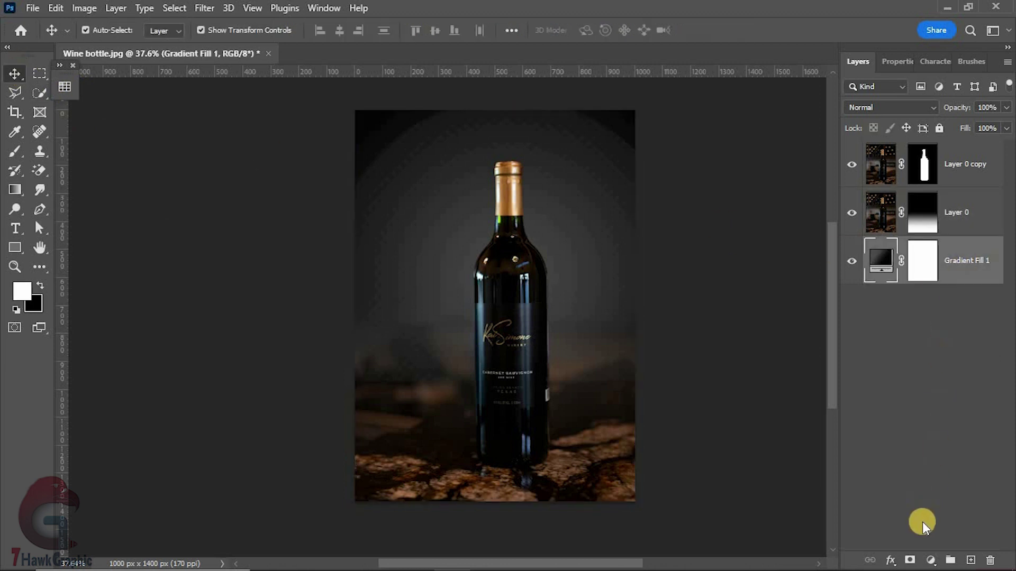
{"action": "left_click", "coordinate": [930, 561]}
{"action": "left_click", "coordinate": [936, 299]}
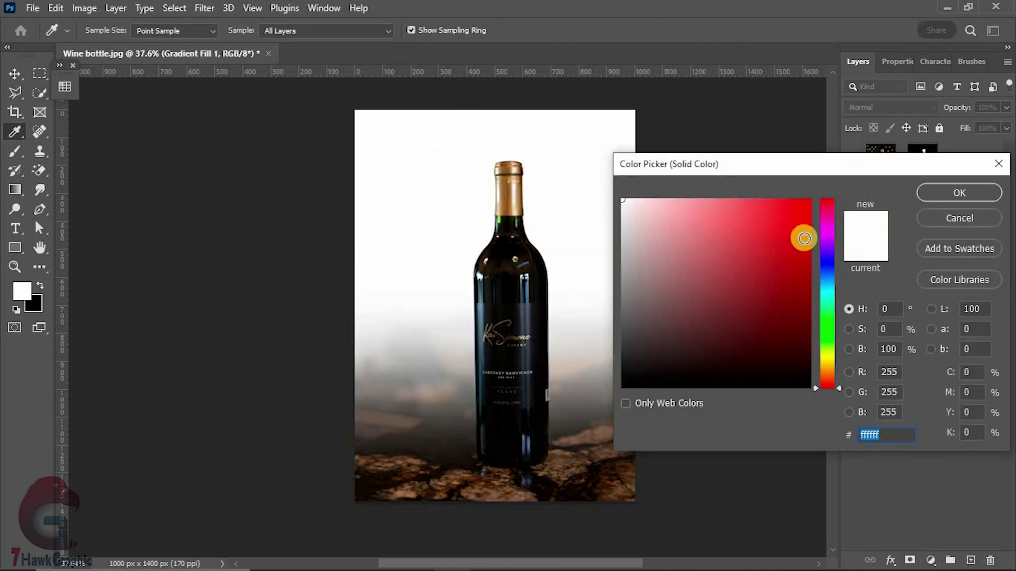
{"action": "left_click", "coordinate": [808, 201]}
{"action": "left_click", "coordinate": [960, 192]}
{"action": "left_click", "coordinate": [890, 108]}
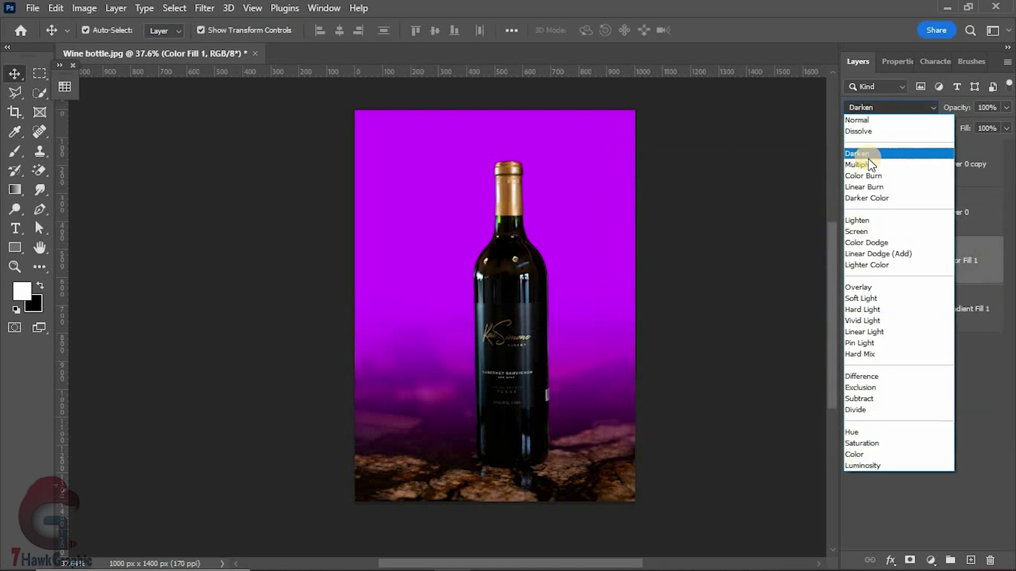
{"action": "left_click", "coordinate": [868, 157]}
{"action": "key", "text": "alt+bracketright"}
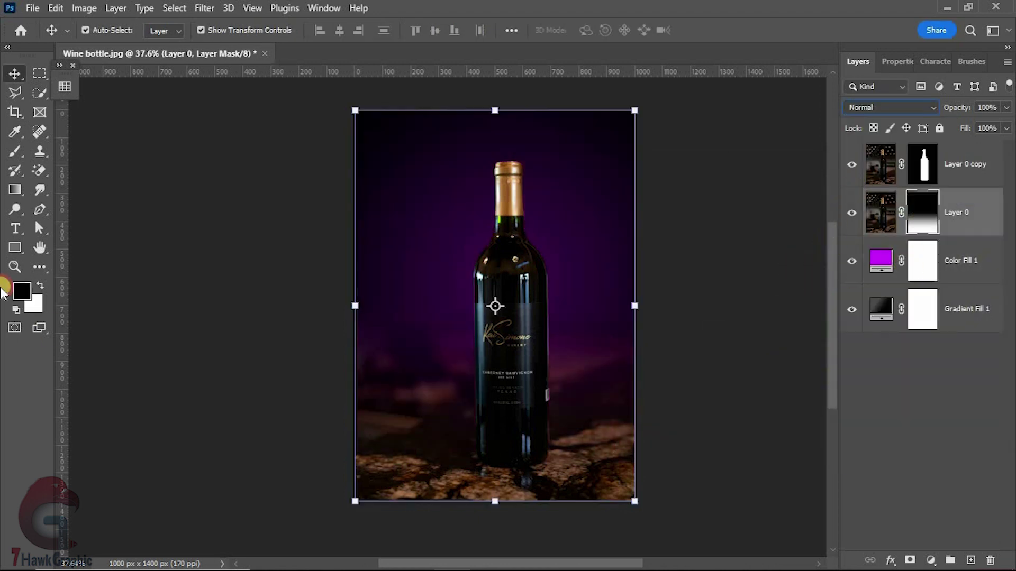
Brush the lower-right of Layer 0's mask darker and widen the canvas to 1175 px.
{"action": "left_click", "coordinate": [13, 161]}
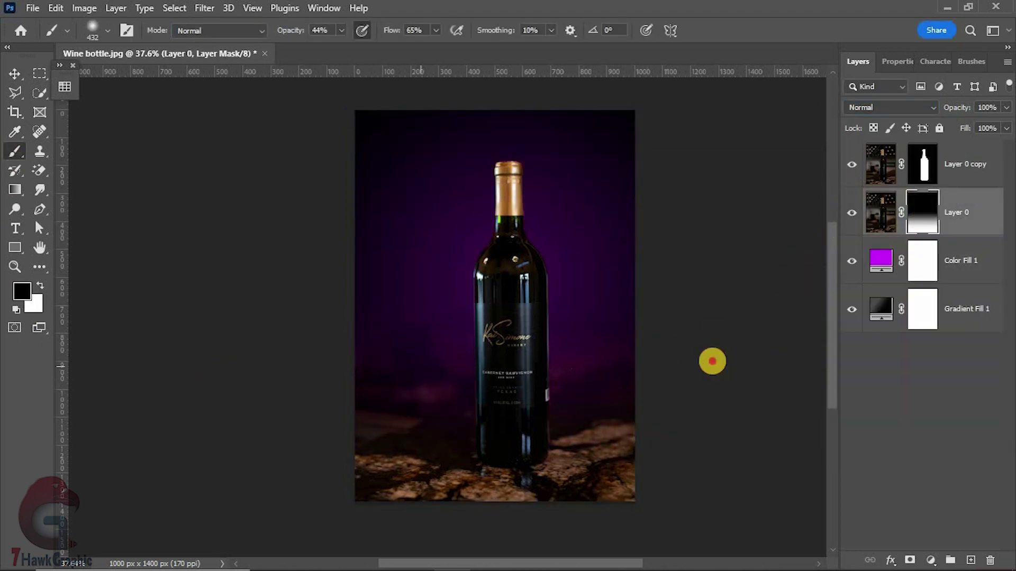
{"action": "mouse_move", "coordinate": [712, 361]}
{"action": "left_mouse_down"}
{"action": "mouse_move", "coordinate": [656, 449]}
{"action": "mouse_move", "coordinate": [621, 371]}
{"action": "mouse_move", "coordinate": [351, 454]}
{"action": "mouse_move", "coordinate": [371, 420]}
{"action": "left_mouse_up"}
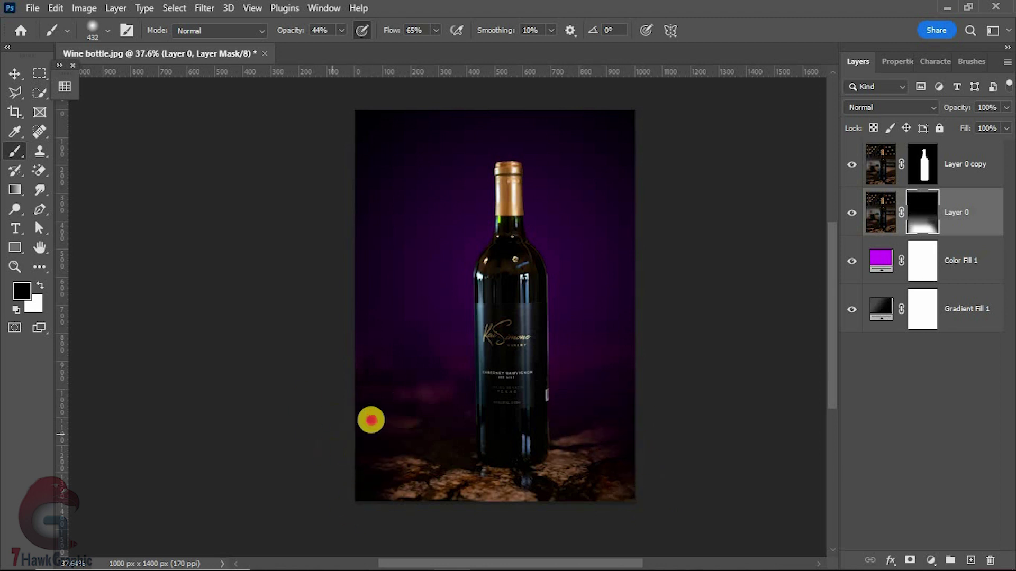
{"action": "left_click", "coordinate": [13, 110]}
{"action": "left_click_drag", "start_coordinate": [356, 295], "coordinate": [345, 286]}
{"action": "left_click_drag", "start_coordinate": [635, 306], "coordinate": [664, 307]}
{"action": "left_click", "coordinate": [779, 31]}
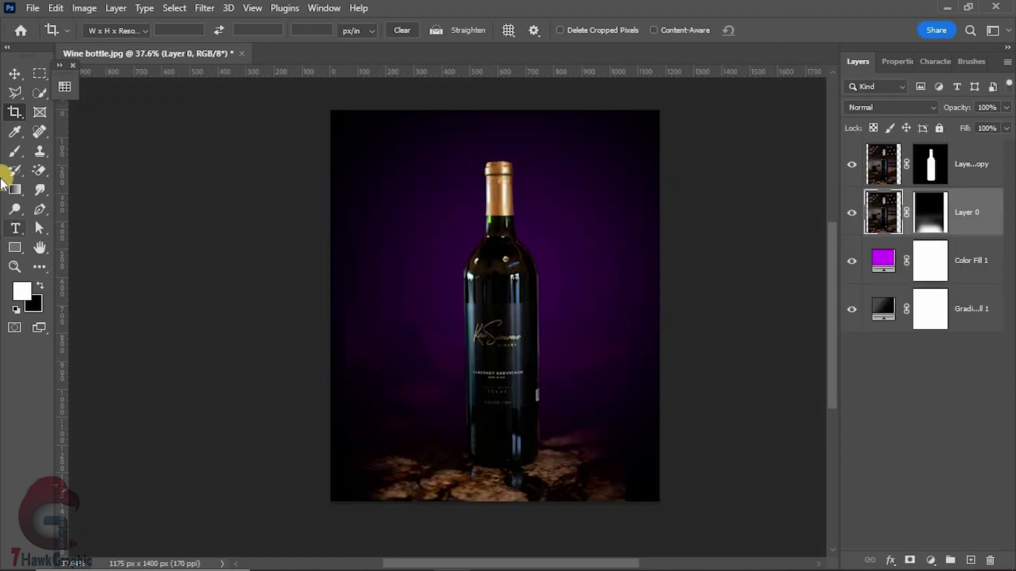
Paint black over the light lower-right canvas edge on Layer 0's mask.
{"action": "key", "text": "b"}
{"action": "mouse_move", "coordinate": [649, 461]}
{"action": "left_mouse_down"}
{"action": "mouse_move", "coordinate": [664, 455]}
{"action": "mouse_move", "coordinate": [652, 454]}
{"action": "left_mouse_up"}
{"action": "key", "text": "x"}
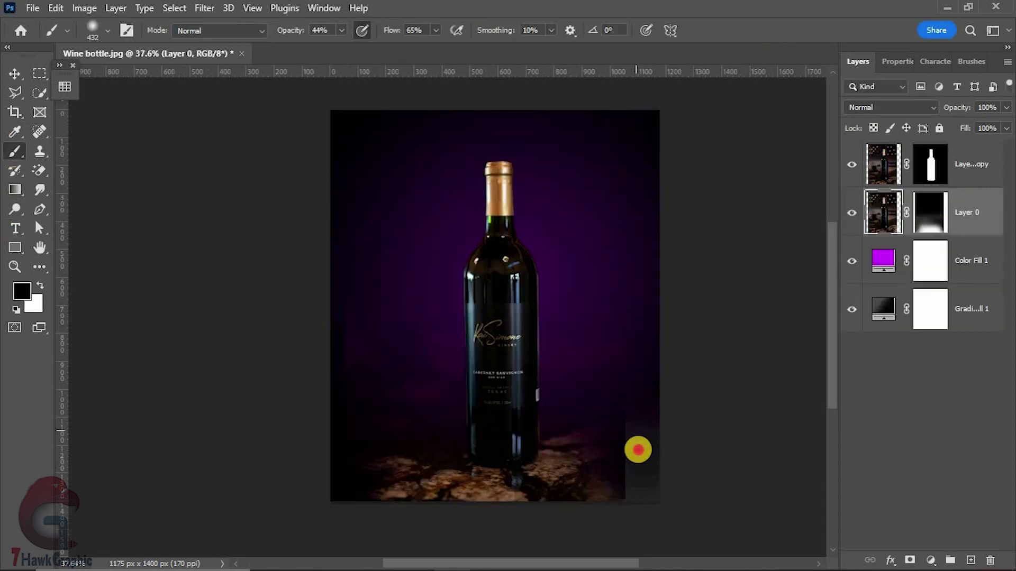
{"action": "left_click_drag", "start_coordinate": [632, 380], "coordinate": [599, 506]}
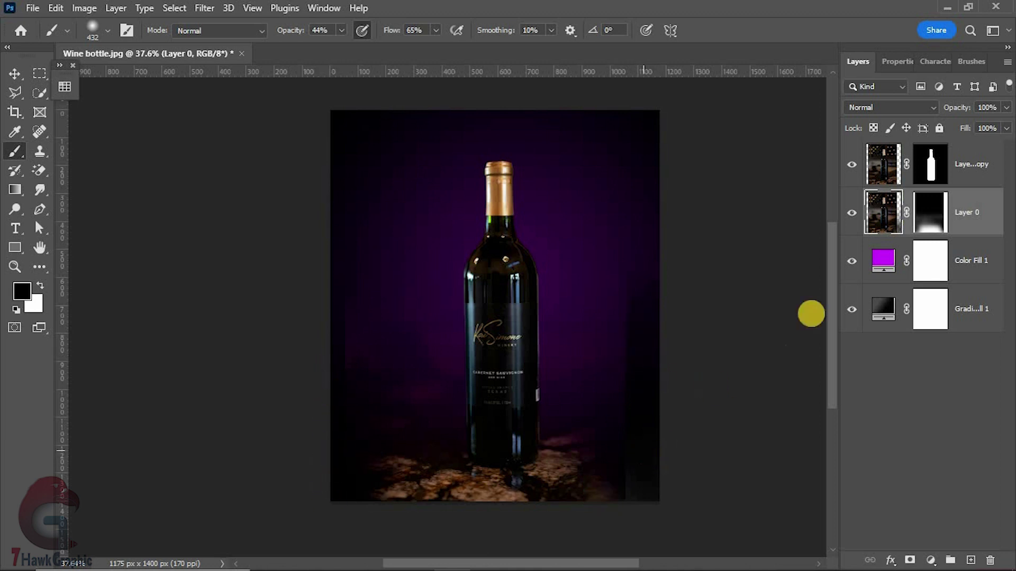
{"action": "left_click", "coordinate": [924, 223]}
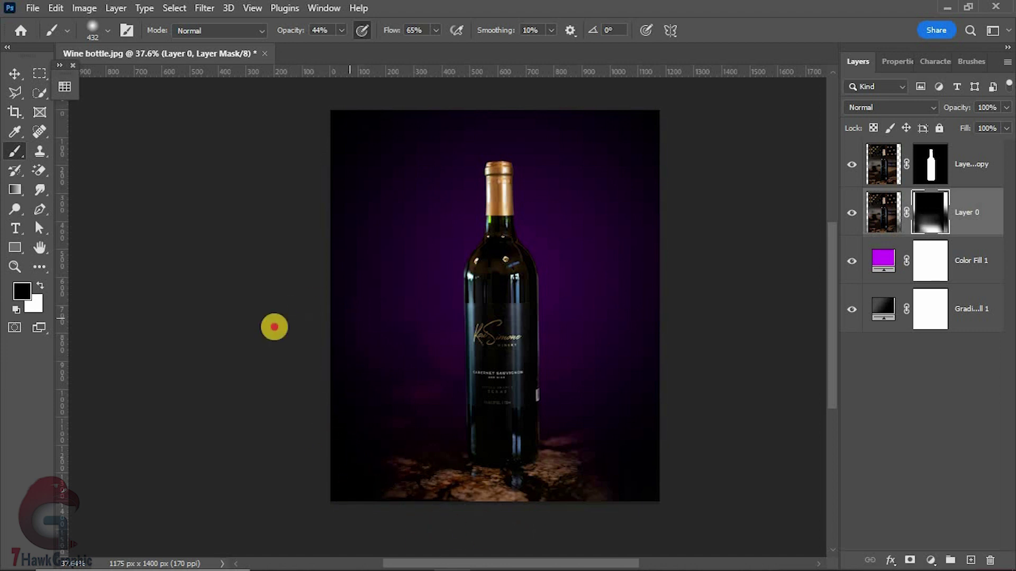
Reopen the Gradient Fill 1 settings.
{"action": "key", "text": "v"}
{"action": "left_click", "coordinate": [238, 304]}
{"action": "double_click", "coordinate": [882, 310]}
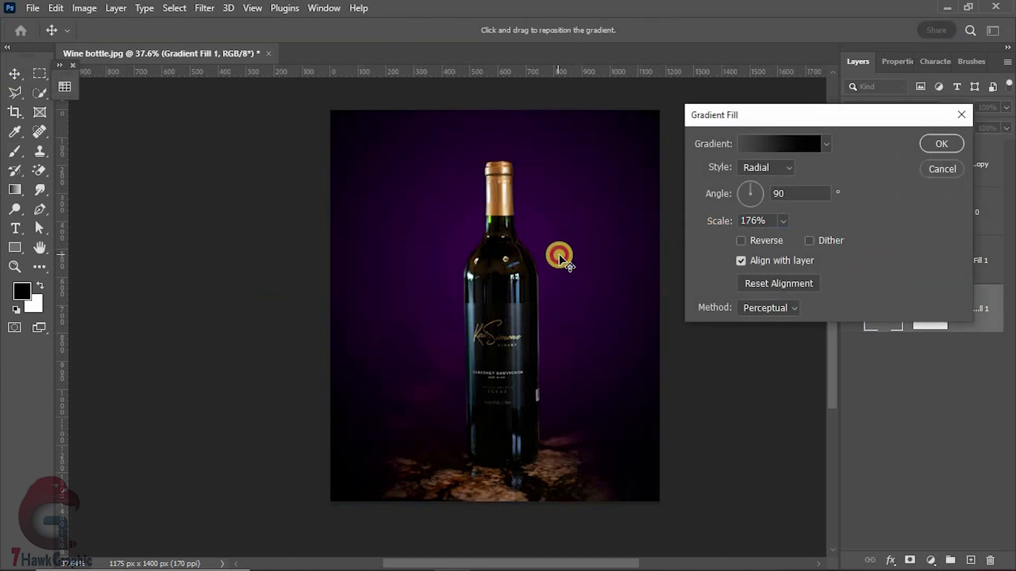
Close the Gradient Fill settings and group Gradient Fill 1 through Layer 0.
{"action": "left_click", "coordinate": [920, 144]}
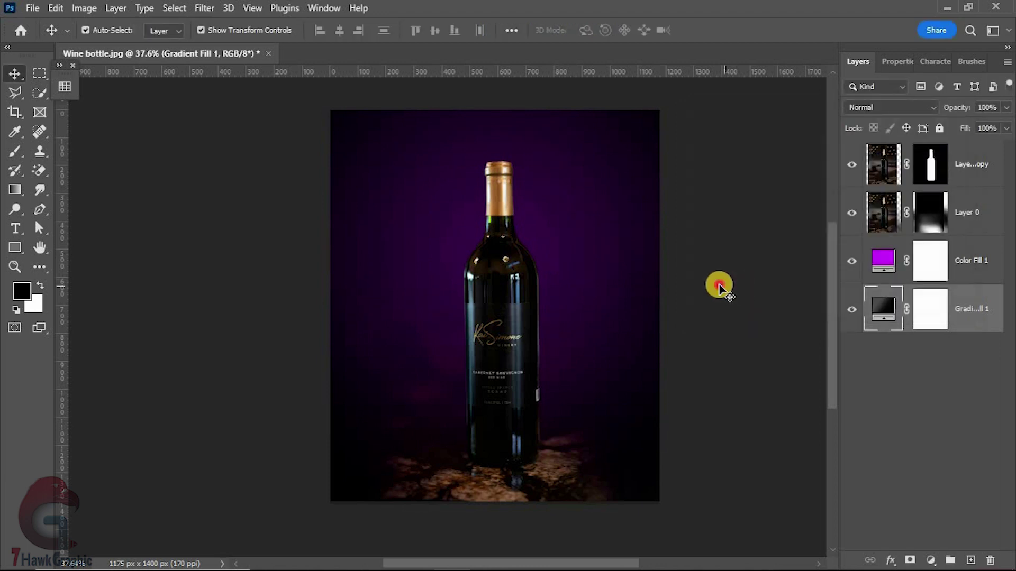
{"action": "left_click", "coordinate": [719, 286]}
{"action": "mouse_move", "coordinate": [508, 424]}
{"action": "left_mouse_down"}
{"action": "mouse_move", "coordinate": [538, 438]}
{"action": "mouse_move", "coordinate": [532, 429]}
{"action": "left_mouse_up"}
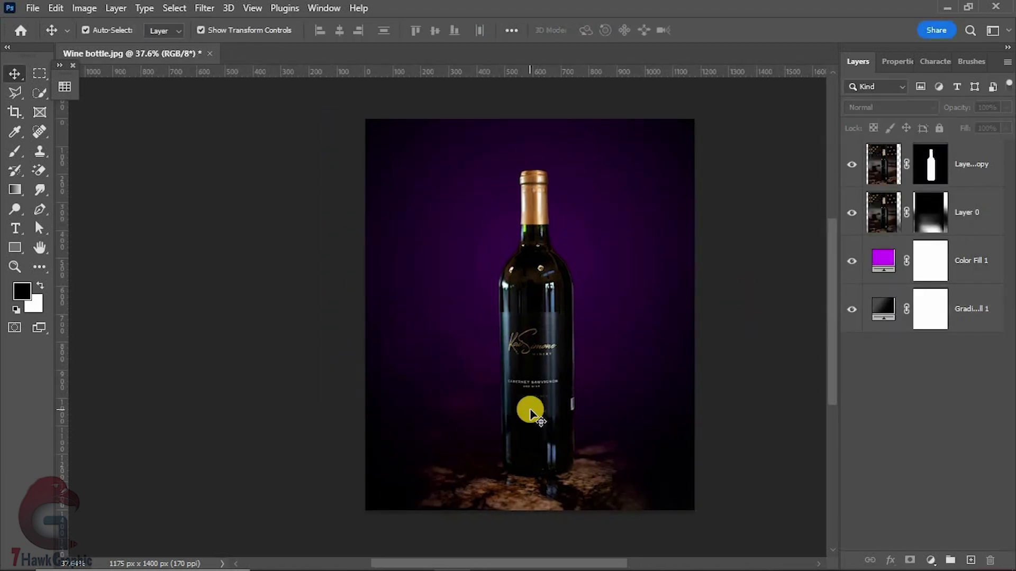
{"action": "scroll", "coordinate": [530, 413], "scroll_direction": "up", "scroll_amount": 1}
{"action": "left_click", "coordinate": [977, 303]}
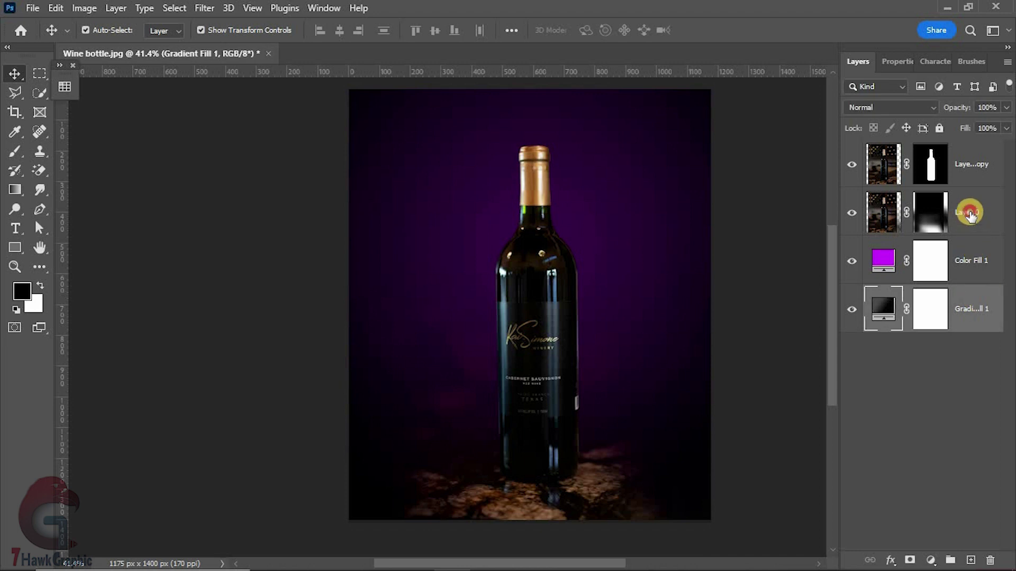
{"action": "left_click", "coordinate": [969, 212], "text": "shift"}
{"action": "left_click", "coordinate": [950, 560]}
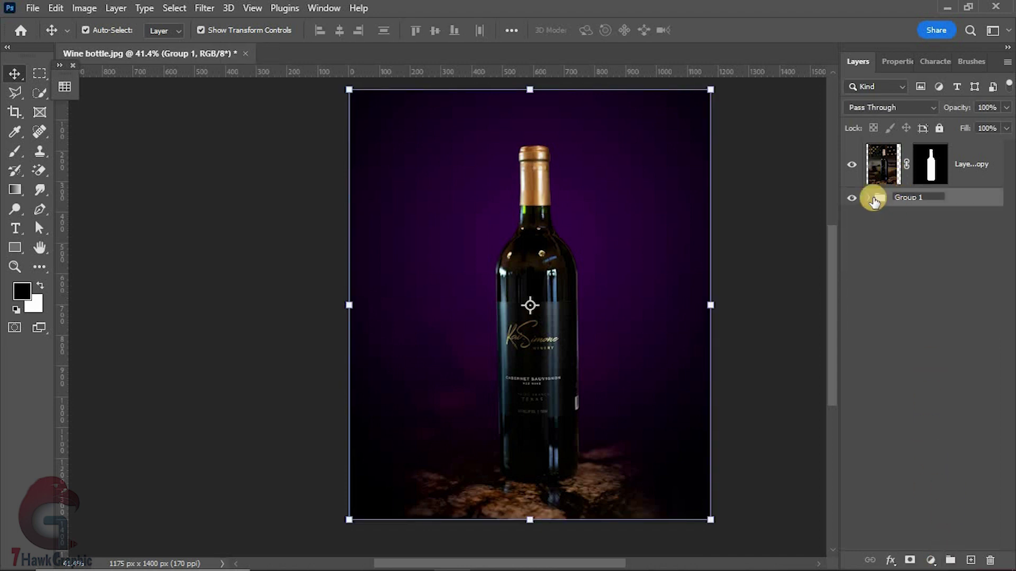
Name the group 'Background', then bring smoke.jpg into the wine bottle document.
{"action": "type", "text": "Backgrou"}
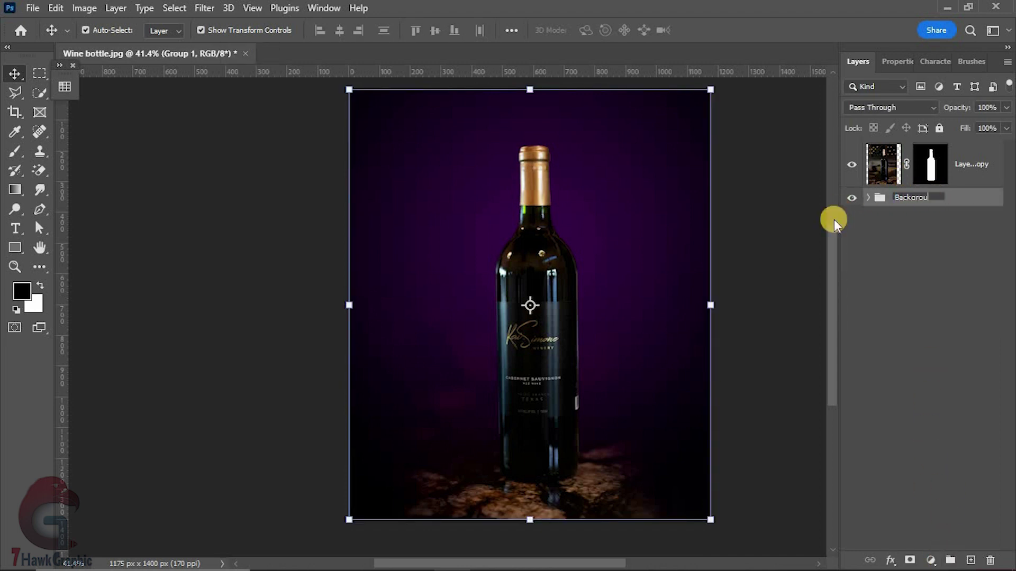
{"action": "type", "text": "nd"}
{"action": "left_click", "coordinate": [834, 219]}
{"action": "key", "text": "ctrl+o"}
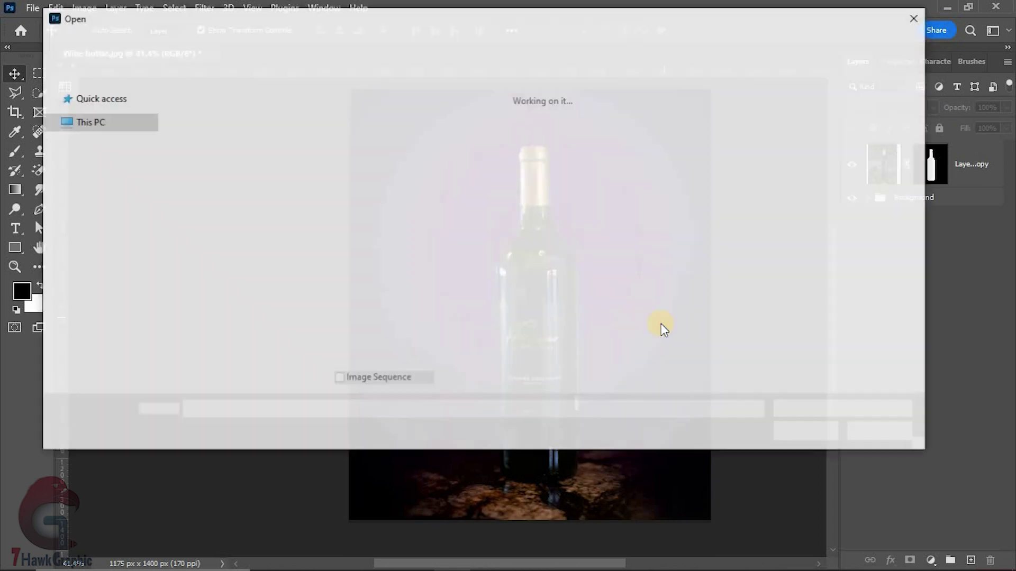
{"action": "double_click", "coordinate": [377, 127]}
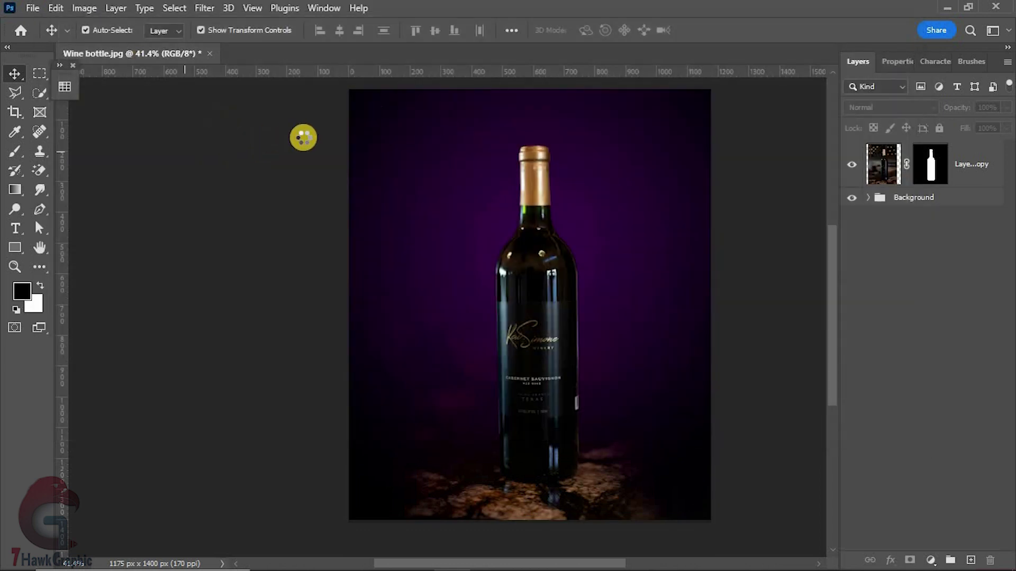
{"action": "left_click_drag", "start_coordinate": [474, 292], "coordinate": [587, 312]}
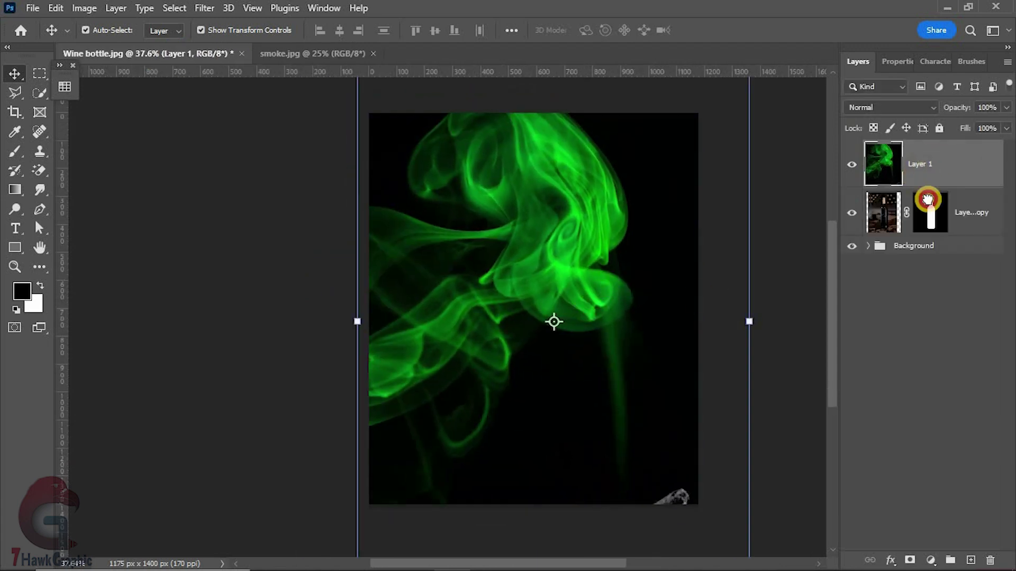
Place the smoke layer below the bottle and set it to Screen blending.
{"action": "left_click_drag", "start_coordinate": [921, 164], "coordinate": [919, 235]}
{"action": "left_click", "coordinate": [890, 107]}
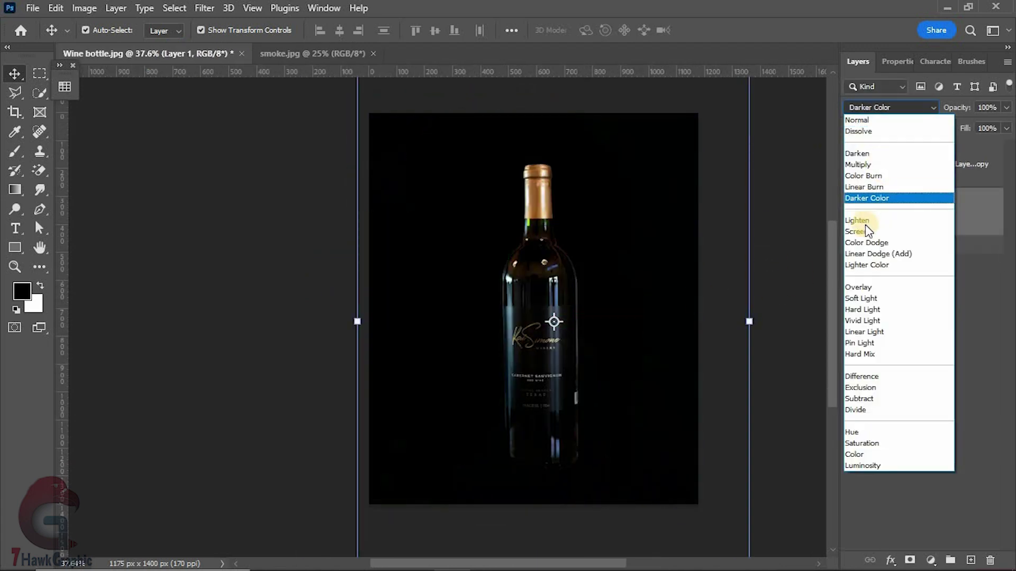
{"action": "left_click", "coordinate": [868, 231]}
Add a Hue/Saturation adjustment shifting the smoke's hue to -180 purple.
{"action": "left_click", "coordinate": [930, 560]}
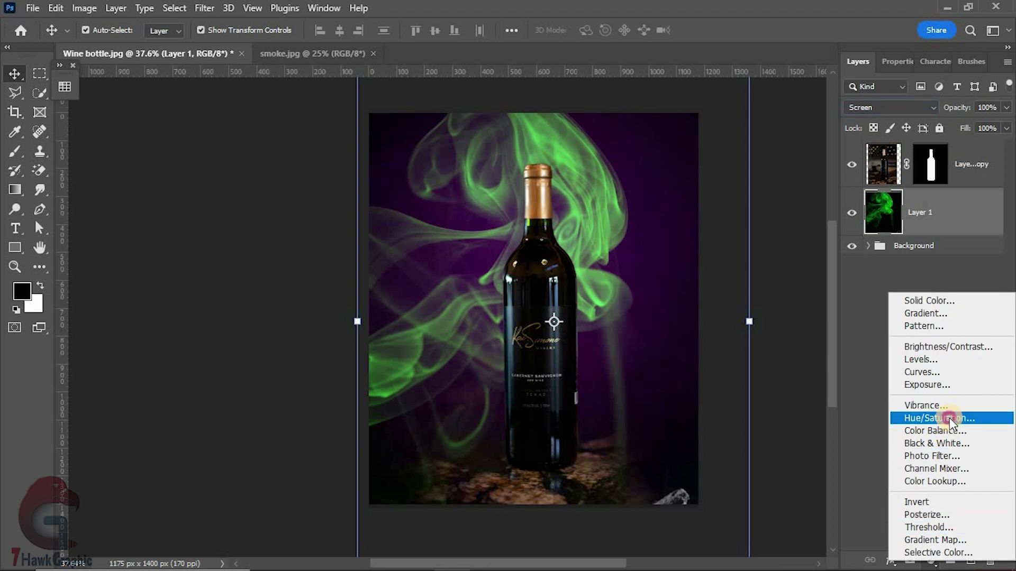
{"action": "left_click", "coordinate": [947, 417]}
{"action": "left_click_drag", "start_coordinate": [884, 164], "coordinate": [843, 164]}
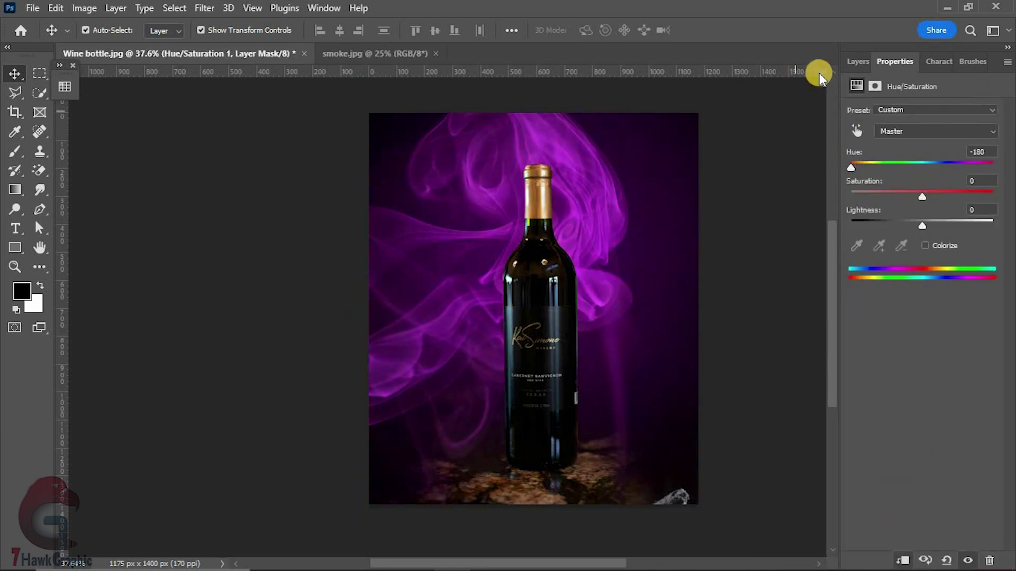
{"action": "left_click", "coordinate": [858, 62]}
Convert the smoke layer to a smart object and add a layer mask.
{"action": "left_click", "coordinate": [899, 253]}
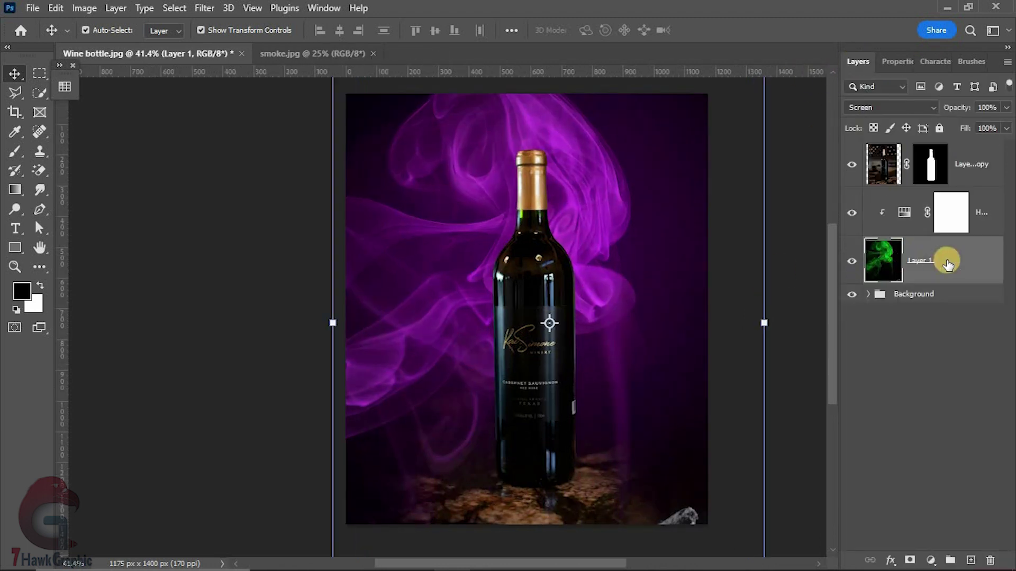
{"action": "right_click", "coordinate": [947, 260]}
{"action": "left_click", "coordinate": [826, 231]}
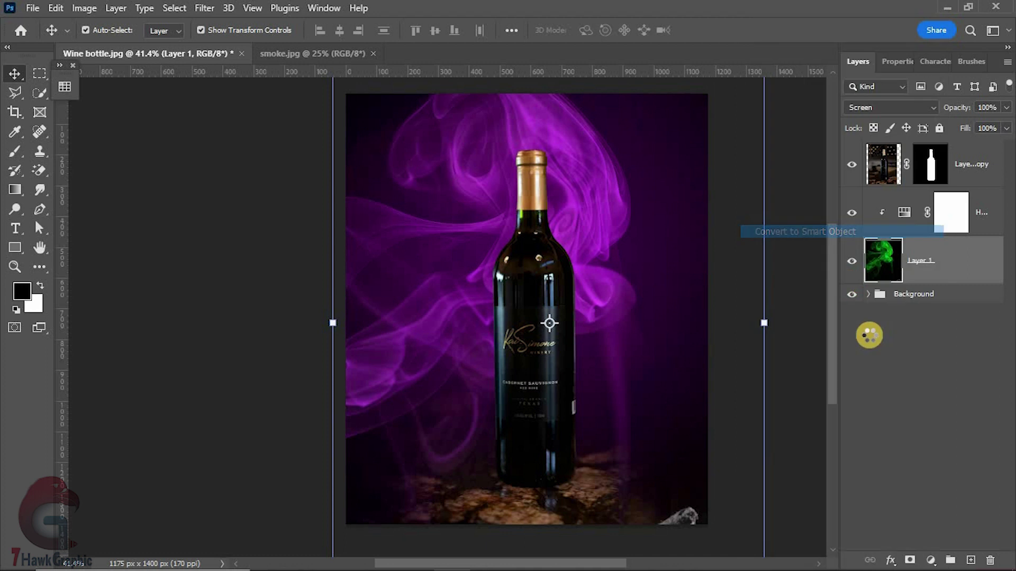
{"action": "left_click", "coordinate": [910, 559]}
Paint black on Layer 1's mask to hide smoke at the sides and top.
{"action": "left_click", "coordinate": [15, 151]}
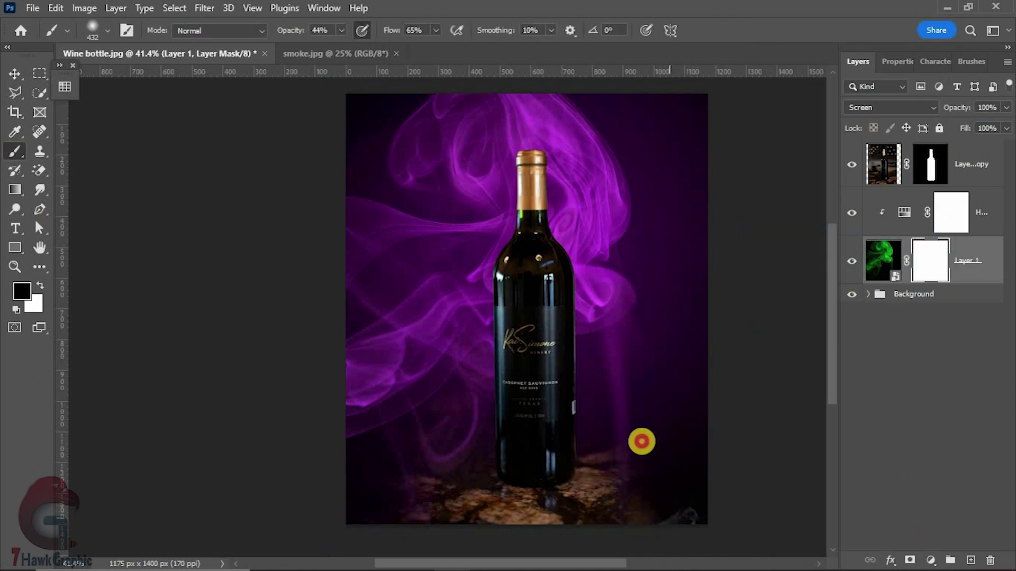
{"action": "left_click", "coordinate": [612, 299]}
{"action": "left_click", "coordinate": [16, 310]}
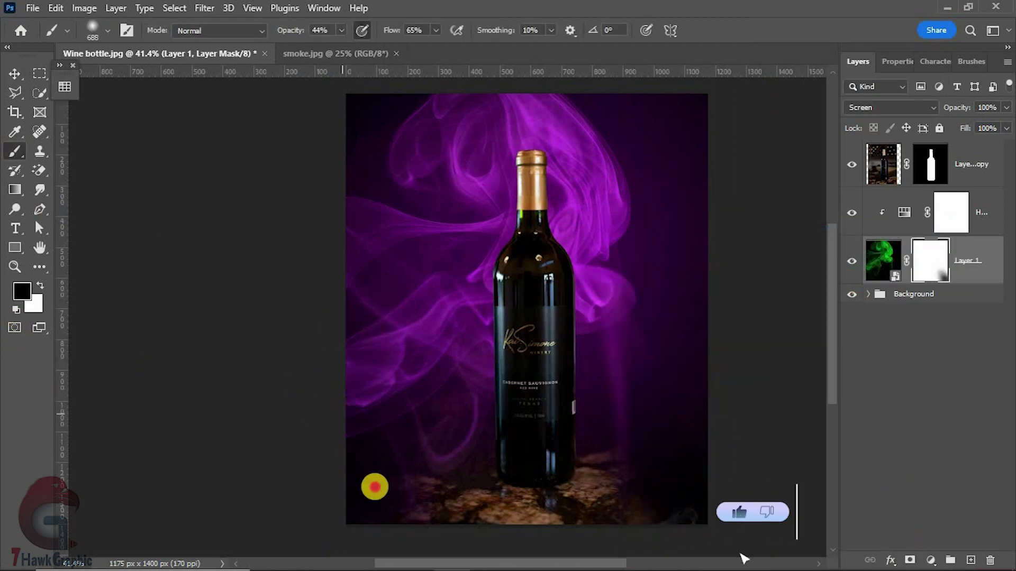
{"action": "mouse_move", "coordinate": [369, 483]}
{"action": "left_mouse_down"}
{"action": "mouse_move", "coordinate": [367, 211]}
{"action": "mouse_move", "coordinate": [460, 422]}
{"action": "left_mouse_up"}
{"action": "left_click_drag", "start_coordinate": [592, 286], "coordinate": [608, 349]}
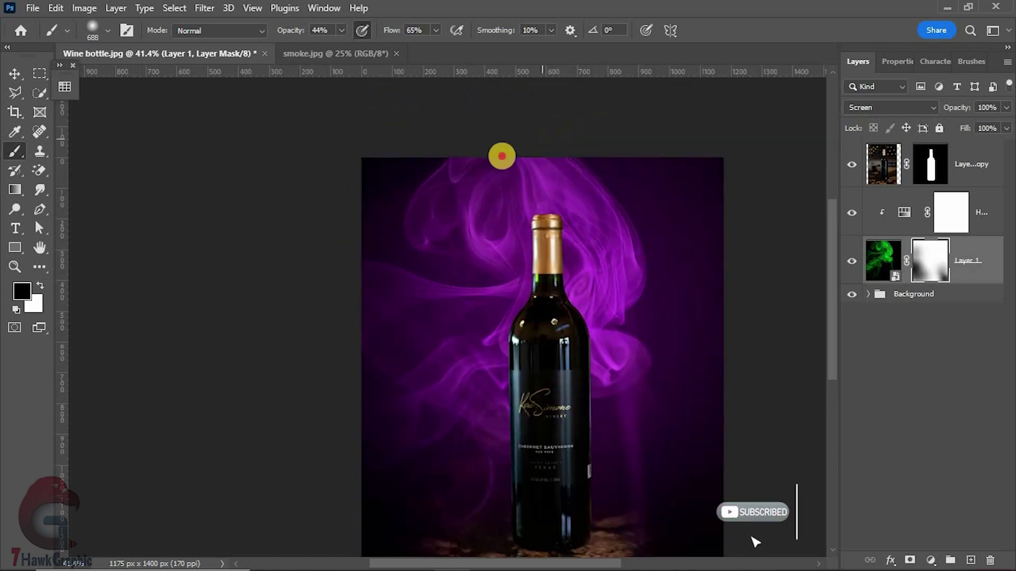
{"action": "left_click_drag", "start_coordinate": [499, 154], "coordinate": [472, 143]}
{"action": "scroll", "coordinate": [525, 303], "scroll_direction": "down", "scroll_amount": 1}
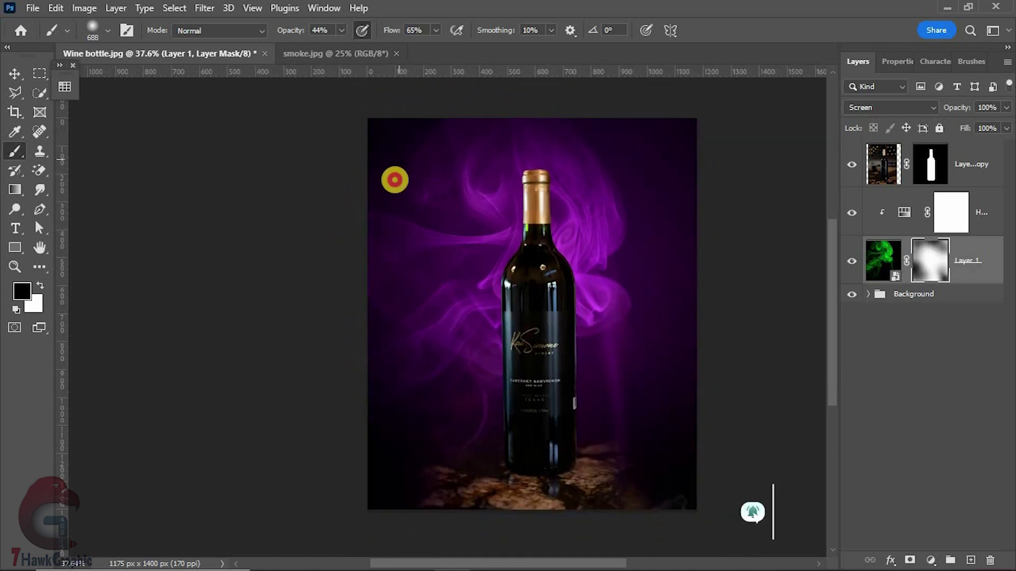
{"action": "left_click", "coordinate": [17, 76]}
{"action": "left_click", "coordinate": [216, 305]}
{"action": "scroll", "coordinate": [487, 254], "scroll_direction": "up", "scroll_amount": 1}
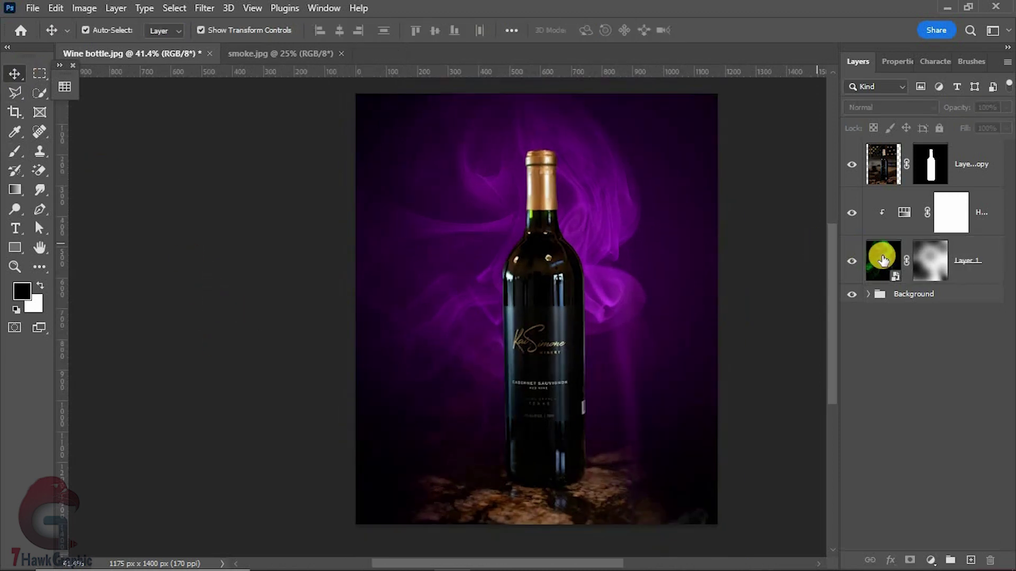
Apply a 2.6 px Gaussian Blur smart filter to the smoke layer.
{"action": "left_click", "coordinate": [882, 259]}
{"action": "left_click", "coordinate": [204, 8]}
{"action": "left_click", "coordinate": [232, 24]}
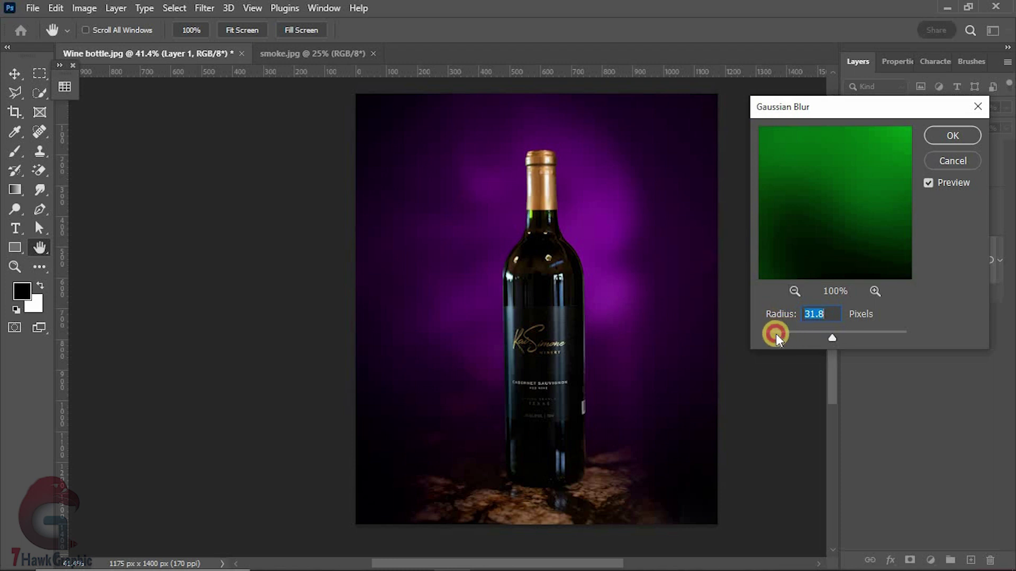
{"action": "left_click_drag", "start_coordinate": [777, 334], "coordinate": [783, 335]}
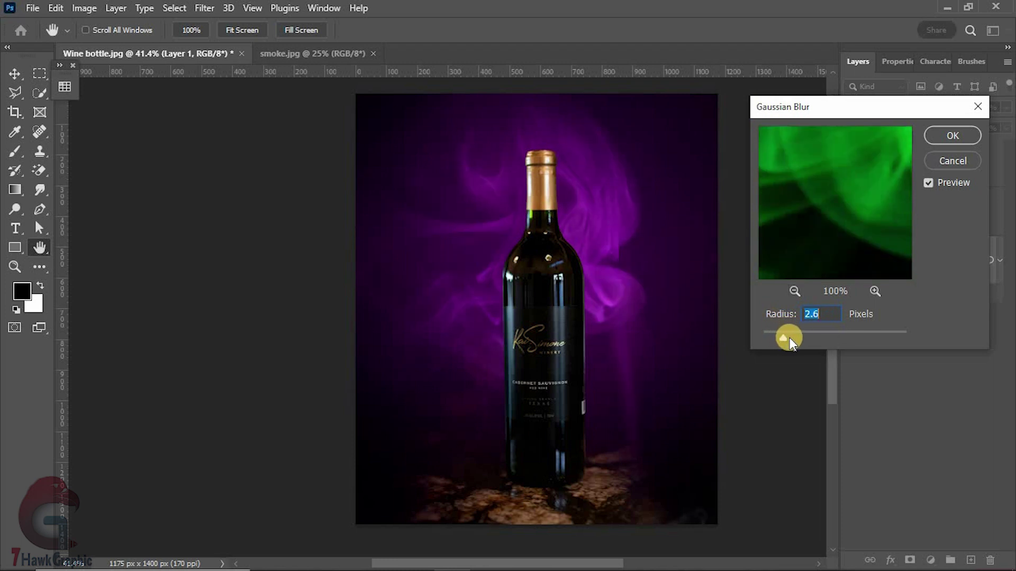
{"action": "left_click", "coordinate": [947, 137]}
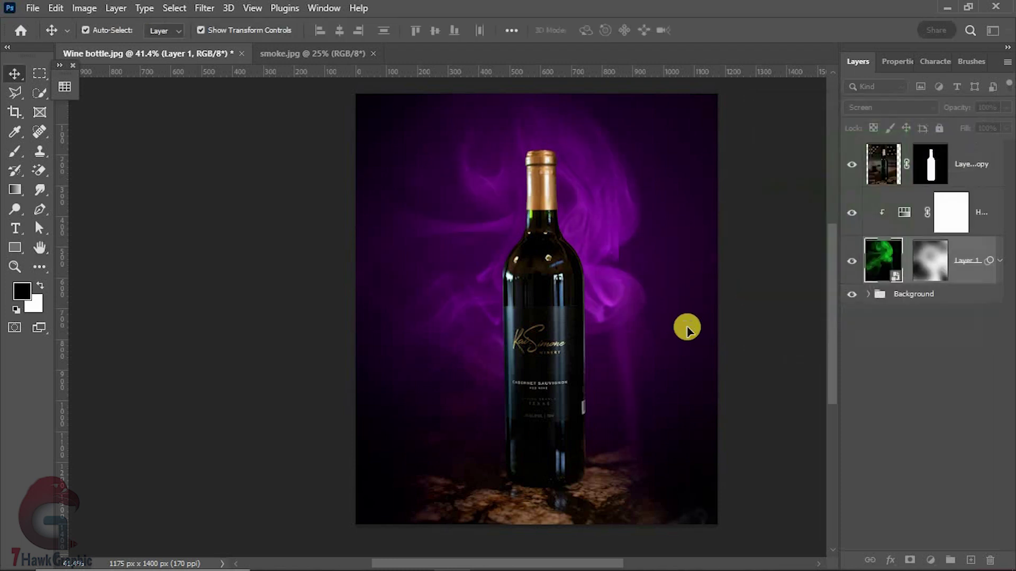
{"action": "left_click", "coordinate": [263, 332]}
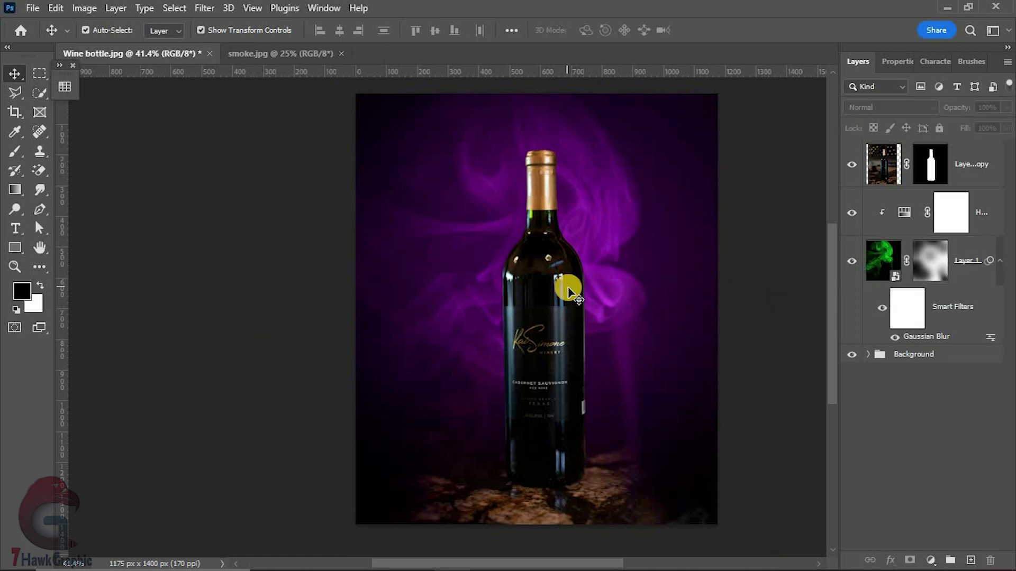
{"action": "scroll", "coordinate": [569, 290], "scroll_direction": "up", "scroll_amount": 1}
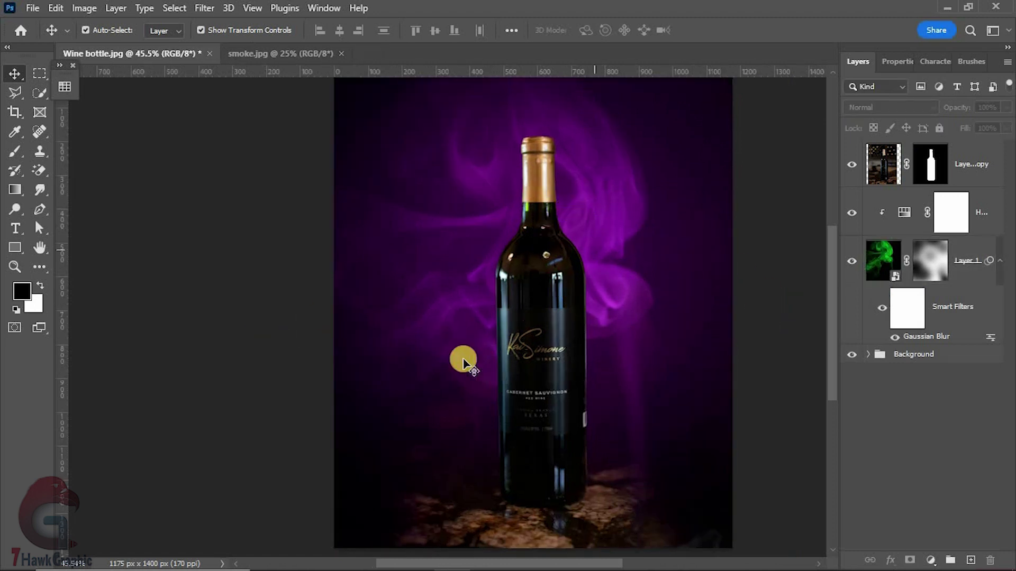
Open Dot.jpg and select the rock with Color Range using lowered Fuzziness.
{"action": "key", "text": "ctrl+o"}
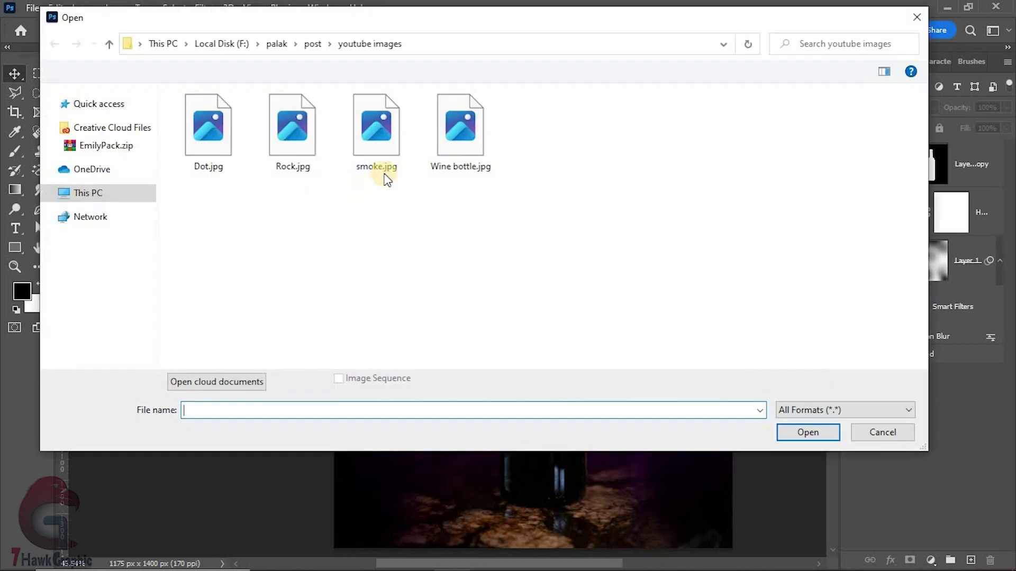
{"action": "double_click", "coordinate": [215, 132]}
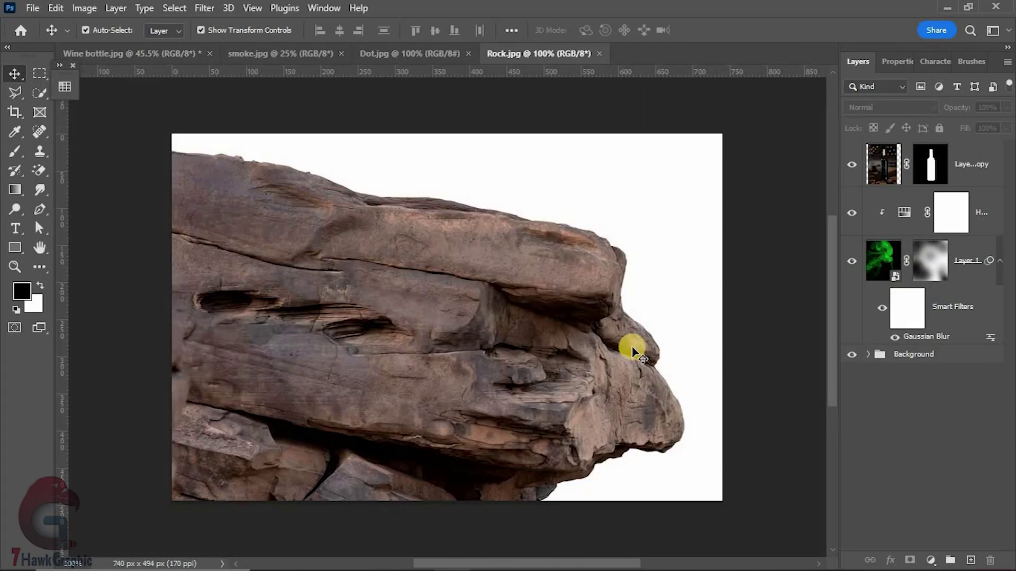
{"action": "left_click", "coordinate": [175, 8]}
{"action": "left_click", "coordinate": [201, 152]}
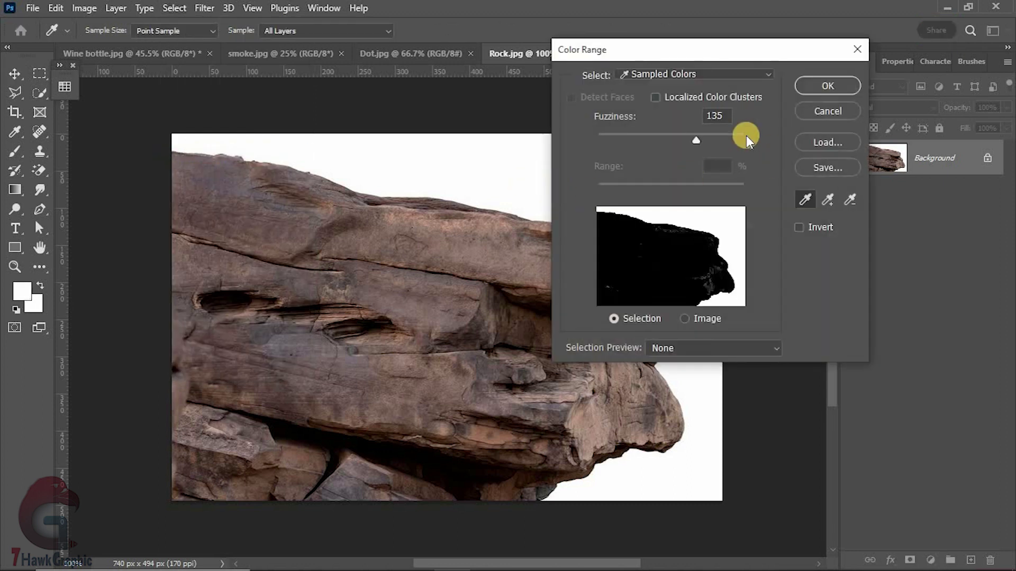
{"action": "left_click_drag", "start_coordinate": [696, 141], "coordinate": [677, 135]}
{"action": "left_click", "coordinate": [814, 83]}
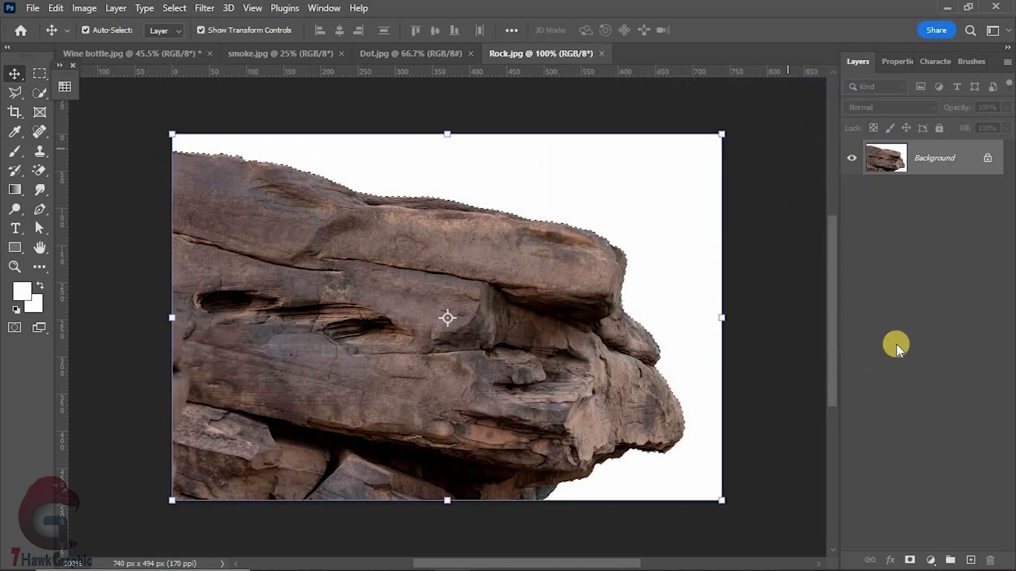
Mask out the white background, apply the inverted mask, and drag the rock into the wine bottle document.
{"action": "left_click", "coordinate": [909, 560]}
{"action": "key", "text": "ctrl+i"}
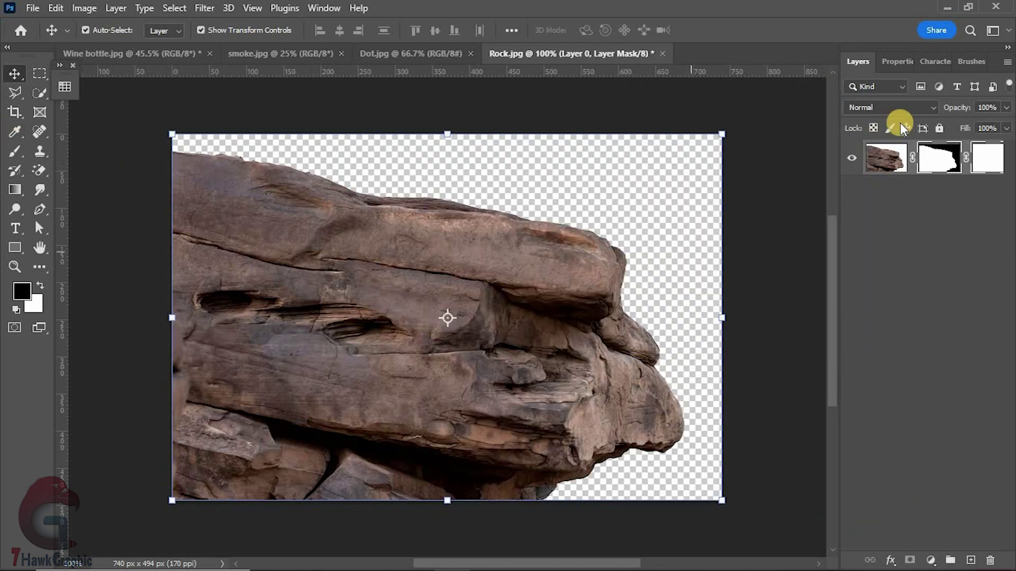
{"action": "right_click", "coordinate": [939, 157]}
{"action": "left_click", "coordinate": [927, 195]}
{"action": "left_click_drag", "start_coordinate": [501, 288], "coordinate": [488, 425]}
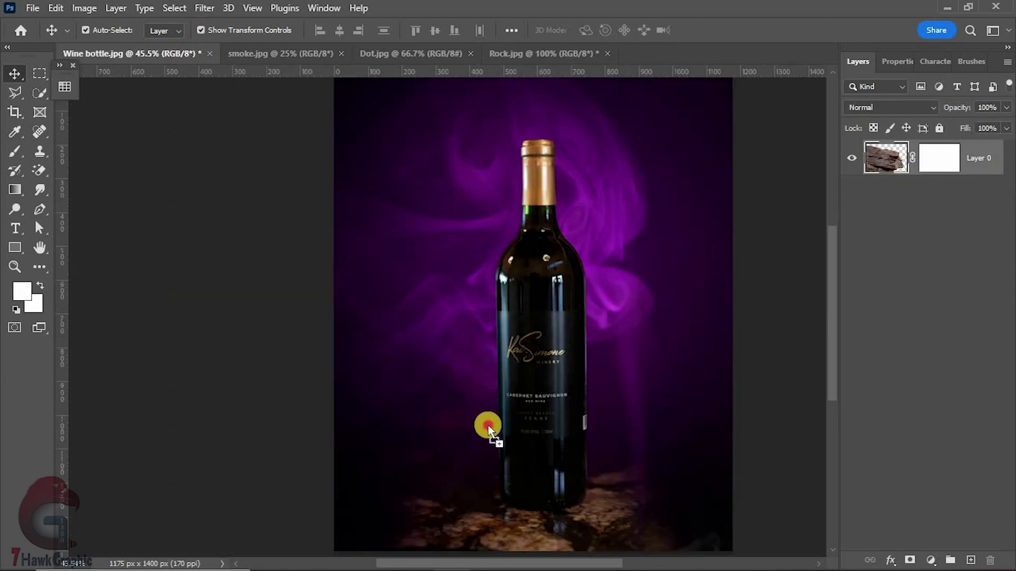
Convert the rock layer to a smart object and move it to the canvas's bottom left.
{"action": "scroll", "coordinate": [492, 359], "scroll_direction": "down", "scroll_amount": 1}
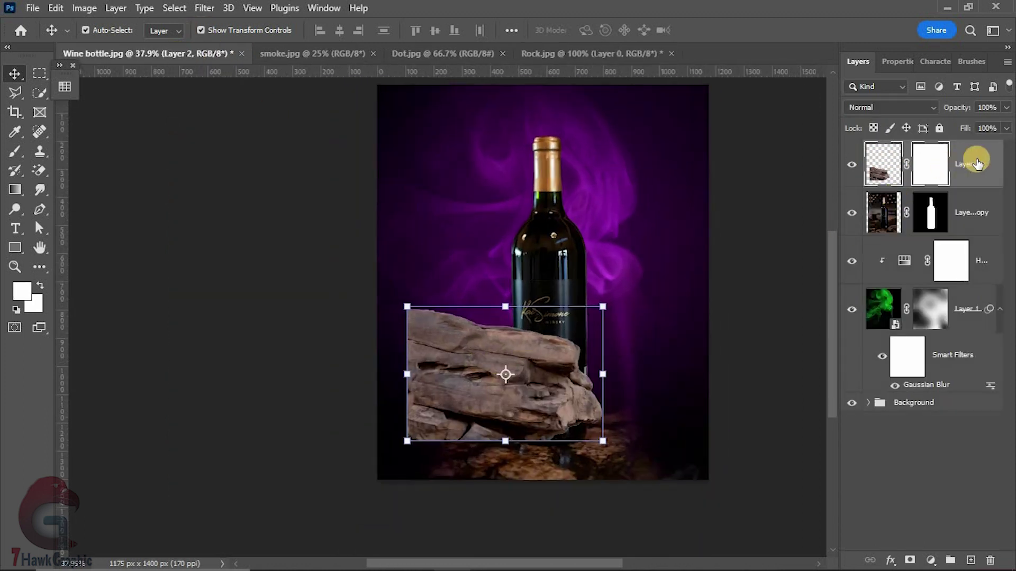
{"action": "right_click", "coordinate": [976, 162]}
{"action": "left_click", "coordinate": [843, 229]}
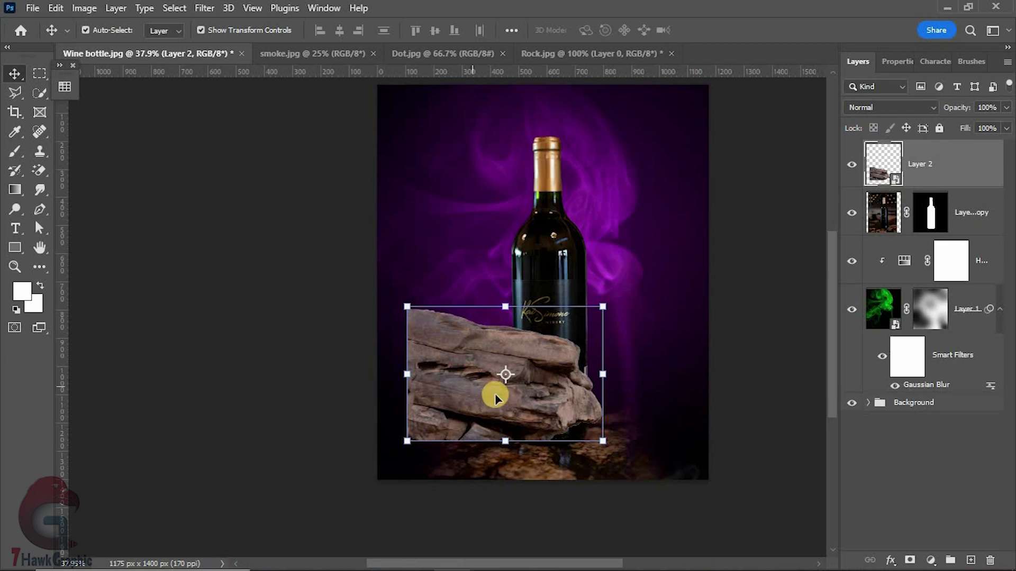
{"action": "left_click_drag", "start_coordinate": [496, 398], "coordinate": [461, 443]}
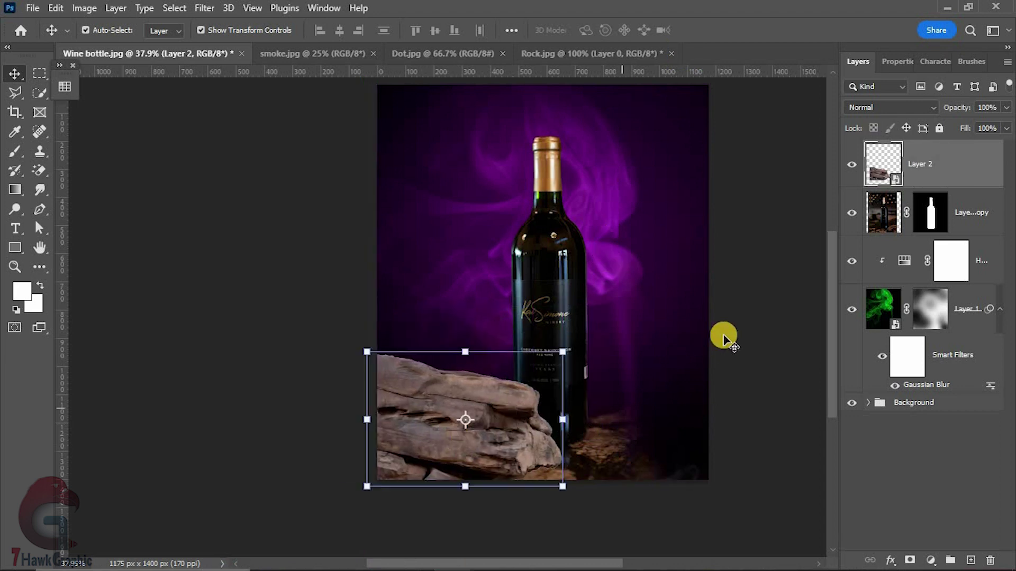
{"action": "left_click", "coordinate": [741, 312]}
{"action": "scroll", "coordinate": [541, 140], "scroll_direction": "up", "scroll_amount": 1}
Darken the rock's midtones with a Levels adjustment.
{"action": "left_click", "coordinate": [483, 442]}
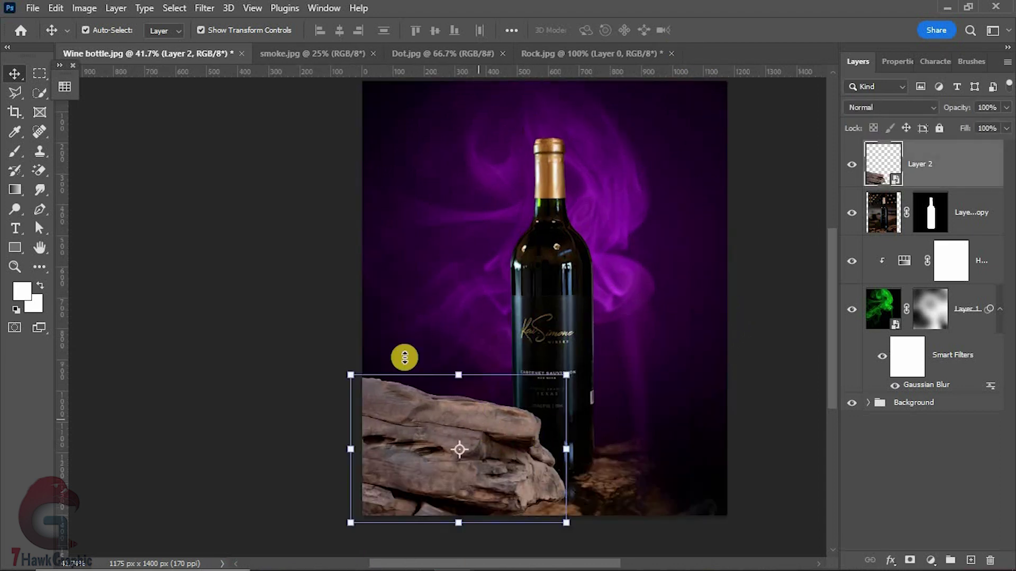
{"action": "left_click", "coordinate": [82, 10]}
{"action": "mouse_move", "coordinate": [107, 46]}
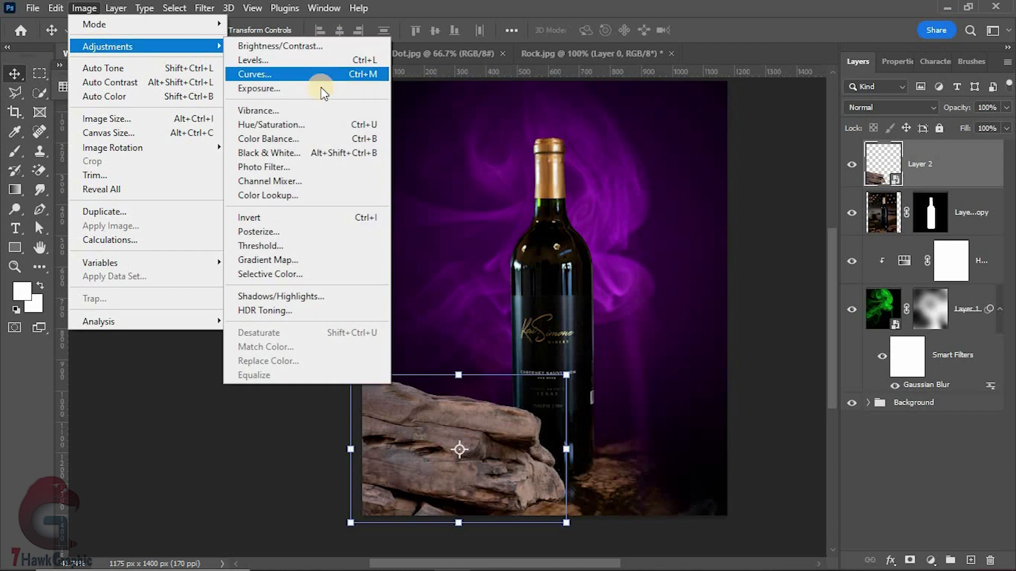
{"action": "left_click", "coordinate": [253, 60]}
{"action": "left_click_drag", "start_coordinate": [489, 91], "coordinate": [799, 88]}
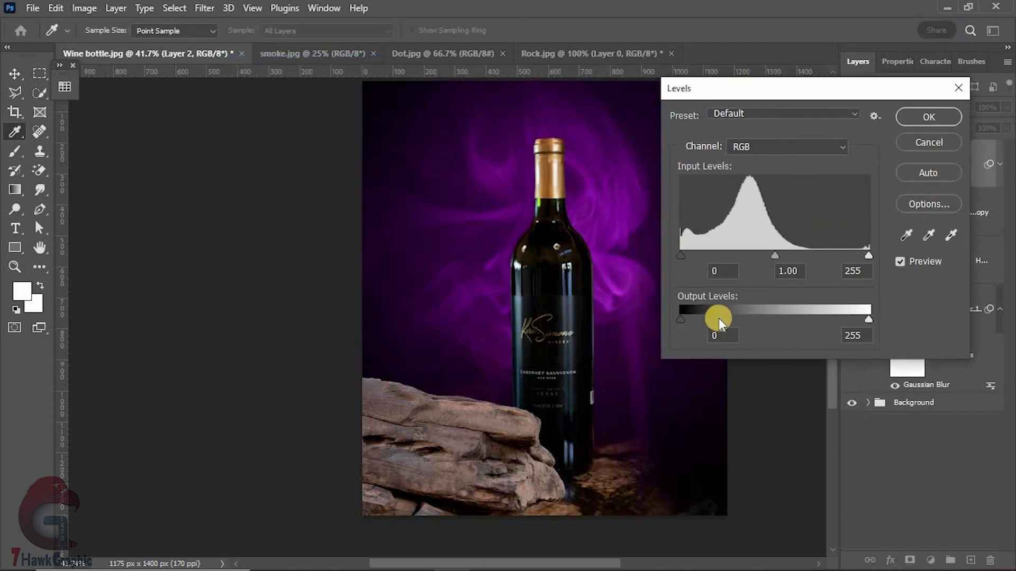
{"action": "left_click_drag", "start_coordinate": [782, 255], "coordinate": [800, 261]}
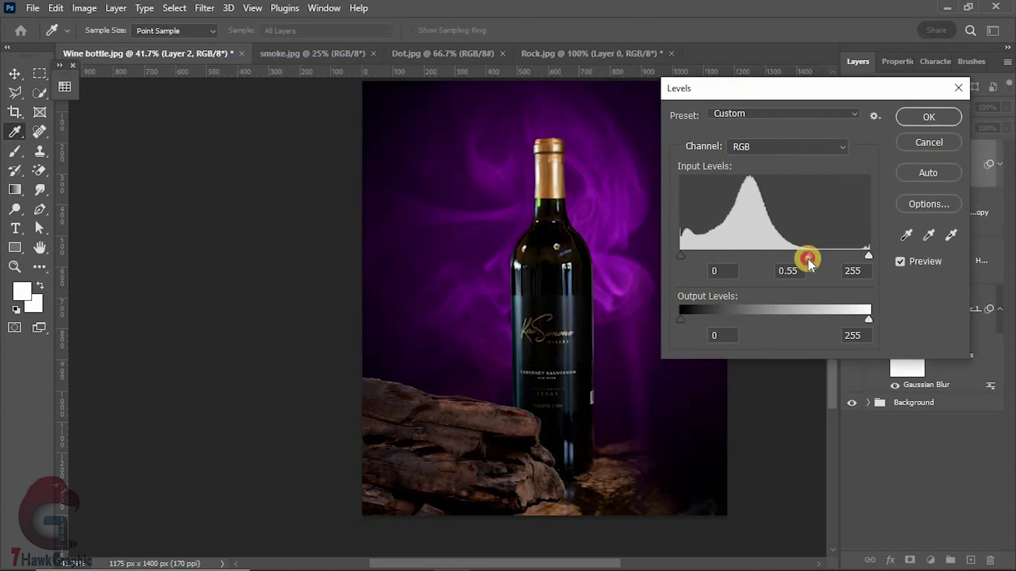
{"action": "left_click", "coordinate": [922, 118]}
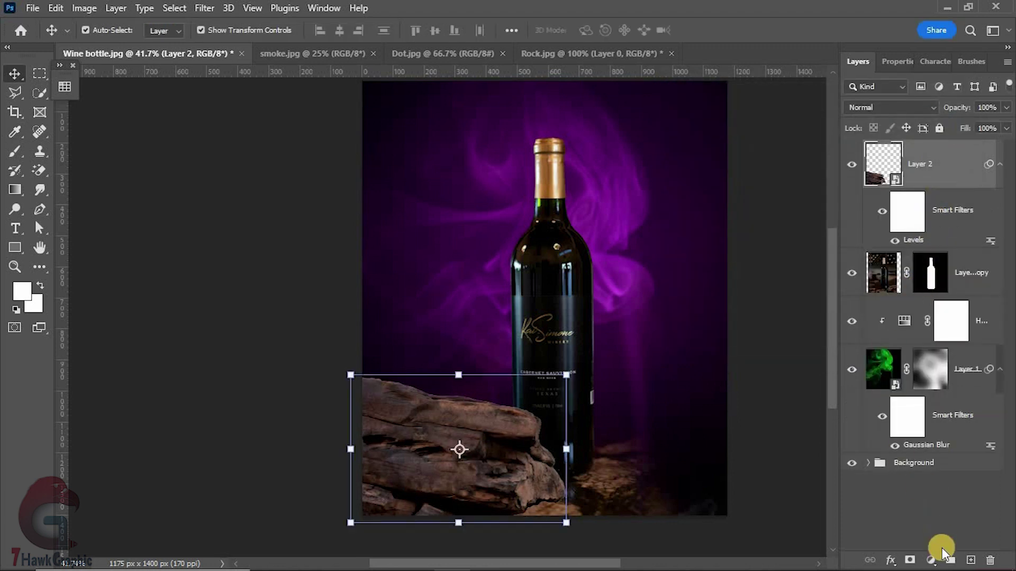
{"action": "left_click", "coordinate": [931, 559]}
Add an Exposure adjustment layer with lowered exposure to darken the rock.
{"action": "left_click", "coordinate": [900, 385]}
{"action": "left_click_drag", "start_coordinate": [903, 149], "coordinate": [893, 147]}
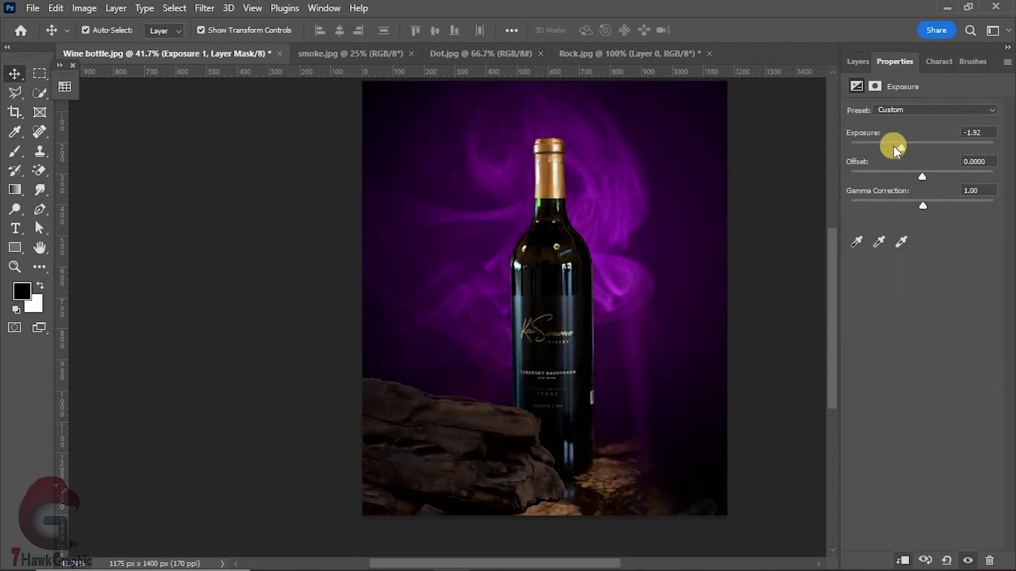
{"action": "left_click", "coordinate": [857, 61]}
Paint black on the Exposure mask with a smaller brush to restore light on the rock's top and front.
{"action": "left_click", "coordinate": [15, 154]}
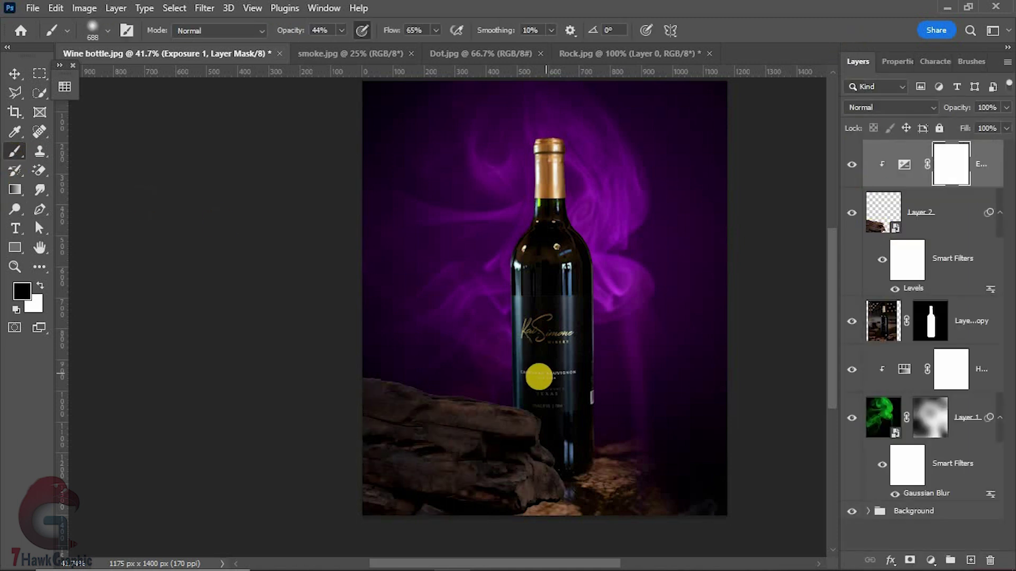
{"action": "left_click_drag", "start_coordinate": [538, 377], "coordinate": [465, 363]}
{"action": "scroll", "coordinate": [477, 304], "scroll_direction": "up", "scroll_amount": 3}
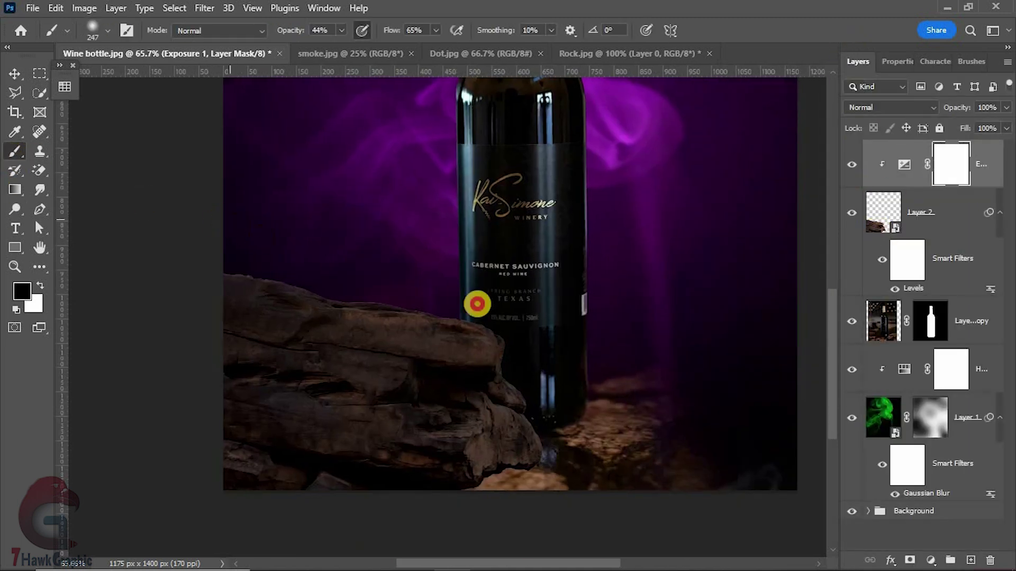
{"action": "left_click_drag", "start_coordinate": [476, 303], "coordinate": [241, 261]}
{"action": "left_click_drag", "start_coordinate": [632, 356], "coordinate": [517, 340]}
{"action": "scroll", "coordinate": [517, 340], "scroll_direction": "up", "scroll_amount": 2}
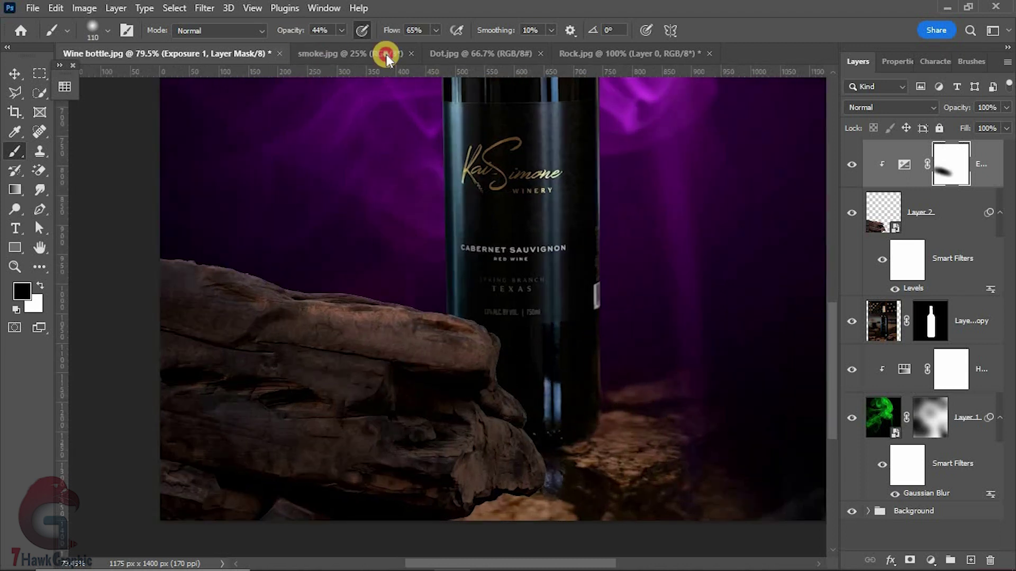
{"action": "scroll", "coordinate": [521, 394], "scroll_direction": "up", "scroll_amount": 2}
{"action": "mouse_move", "coordinate": [492, 374]}
{"action": "left_mouse_down"}
{"action": "mouse_move", "coordinate": [476, 447]}
{"action": "mouse_move", "coordinate": [417, 446]}
{"action": "mouse_move", "coordinate": [339, 468]}
{"action": "left_mouse_up"}
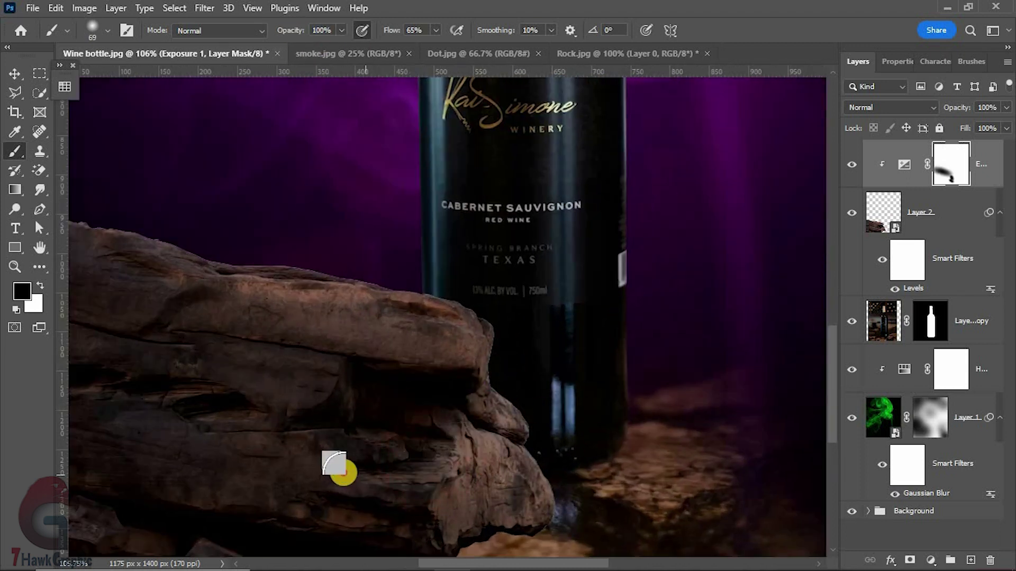
{"action": "left_click_drag", "start_coordinate": [551, 330], "coordinate": [389, 312]}
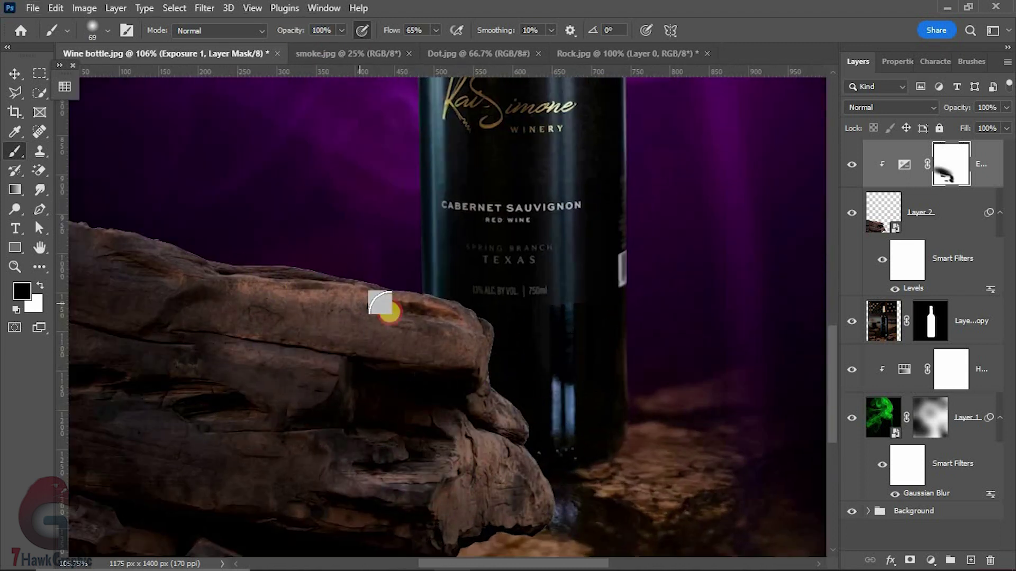
Recentre the view and start a Gaussian Blur on the rock layer.
{"action": "scroll", "coordinate": [476, 344], "scroll_direction": "down", "scroll_amount": 2}
{"action": "scroll", "coordinate": [450, 412], "scroll_direction": "down", "scroll_amount": 2}
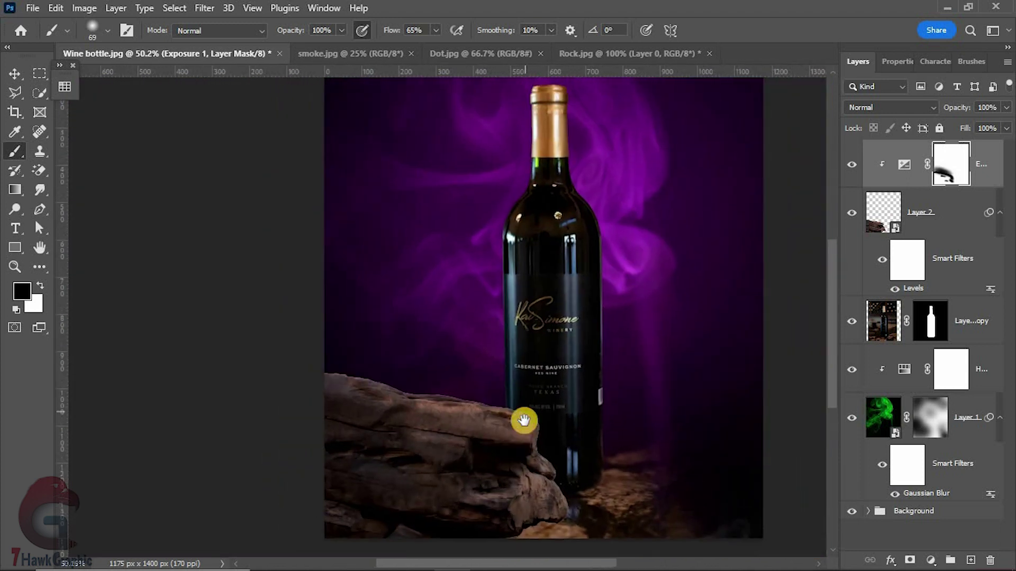
{"action": "left_click_drag", "start_coordinate": [524, 420], "coordinate": [523, 429]}
{"action": "scroll", "coordinate": [461, 456], "scroll_direction": "down", "scroll_amount": 1}
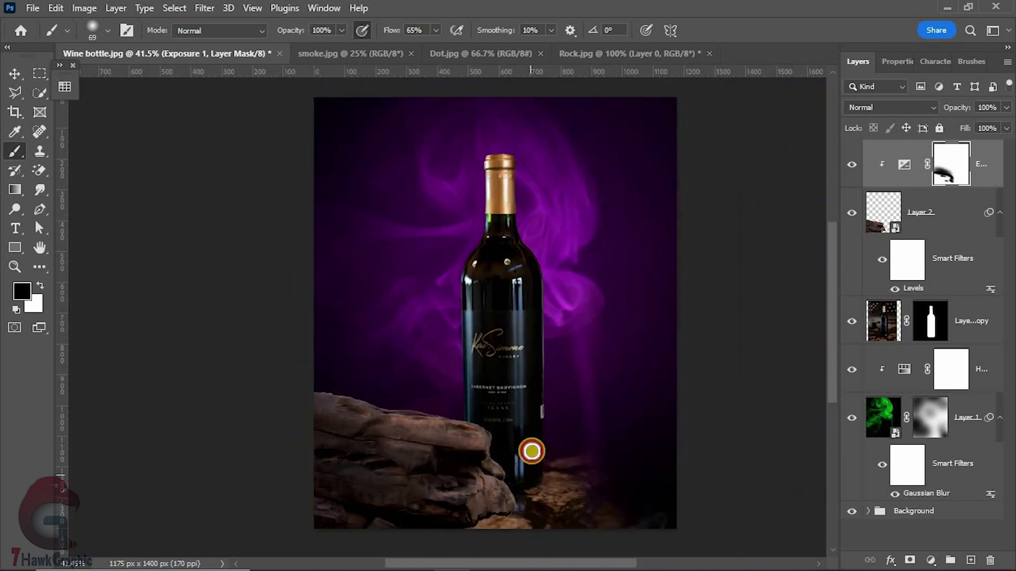
{"action": "left_click", "coordinate": [884, 214]}
{"action": "left_click", "coordinate": [204, 8]}
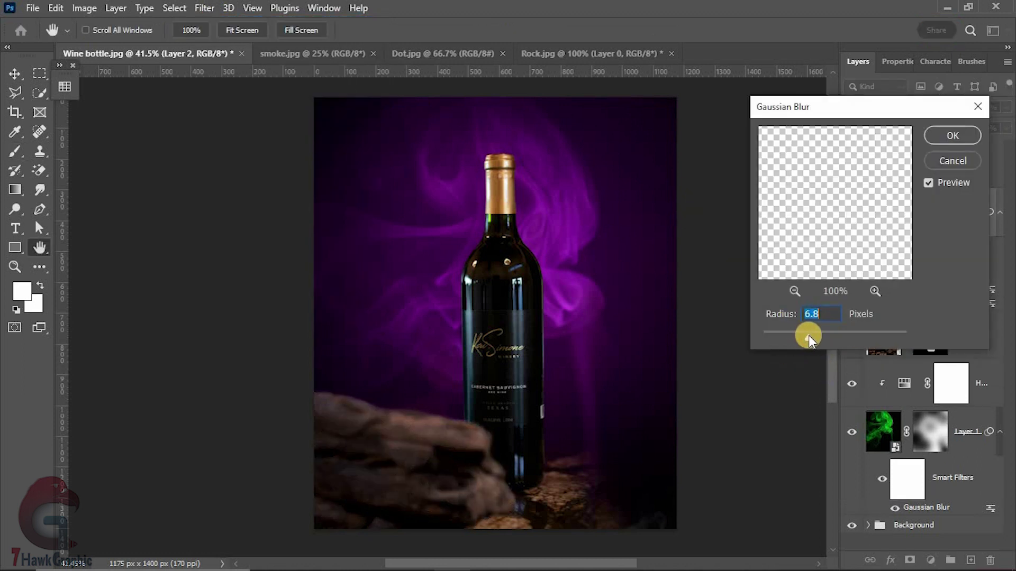
Apply a 6.8-pixel Gaussian Blur to the rock and add a Solid Color fill layer.
{"action": "left_click_drag", "start_coordinate": [809, 335], "coordinate": [799, 334]}
{"action": "left_click", "coordinate": [947, 137]}
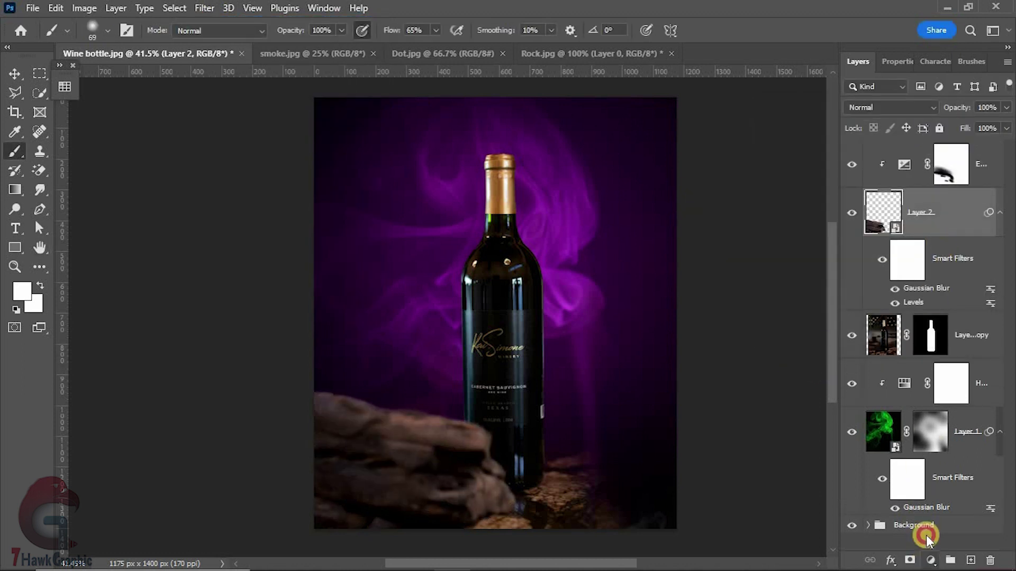
{"action": "left_click", "coordinate": [931, 561]}
{"action": "left_click", "coordinate": [931, 300]}
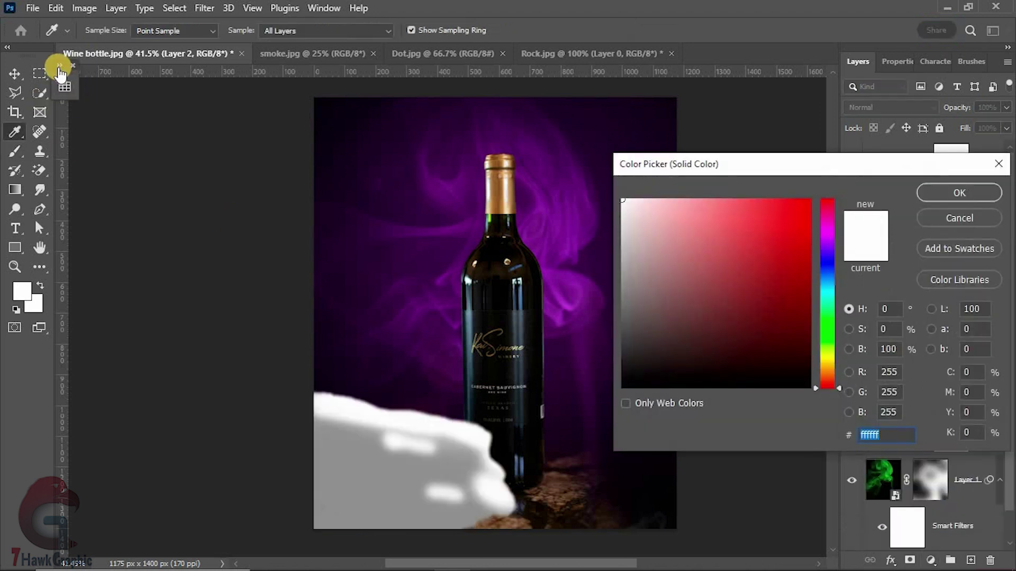
Set the fill colour to purple #ae00ff and its blend mode to Soft Light.
{"action": "left_click", "coordinate": [64, 86]}
{"action": "left_click", "coordinate": [102, 126]}
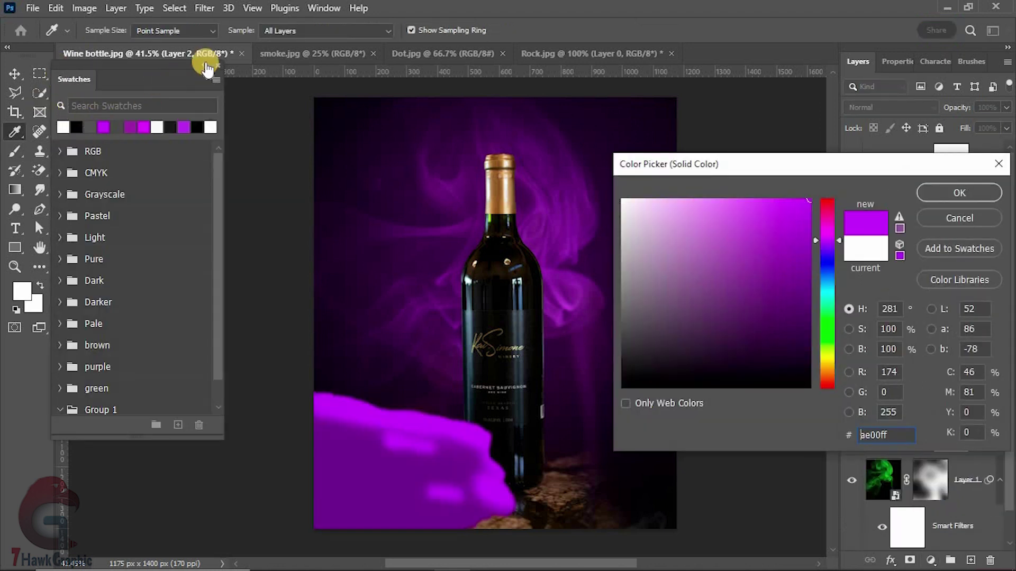
{"action": "left_click", "coordinate": [952, 191]}
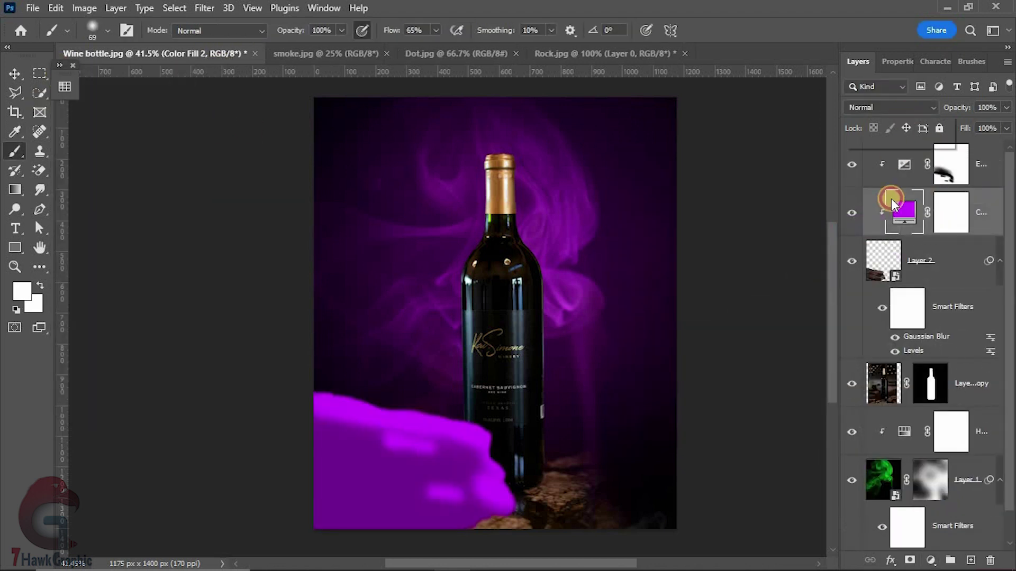
{"action": "left_click", "coordinate": [891, 107]}
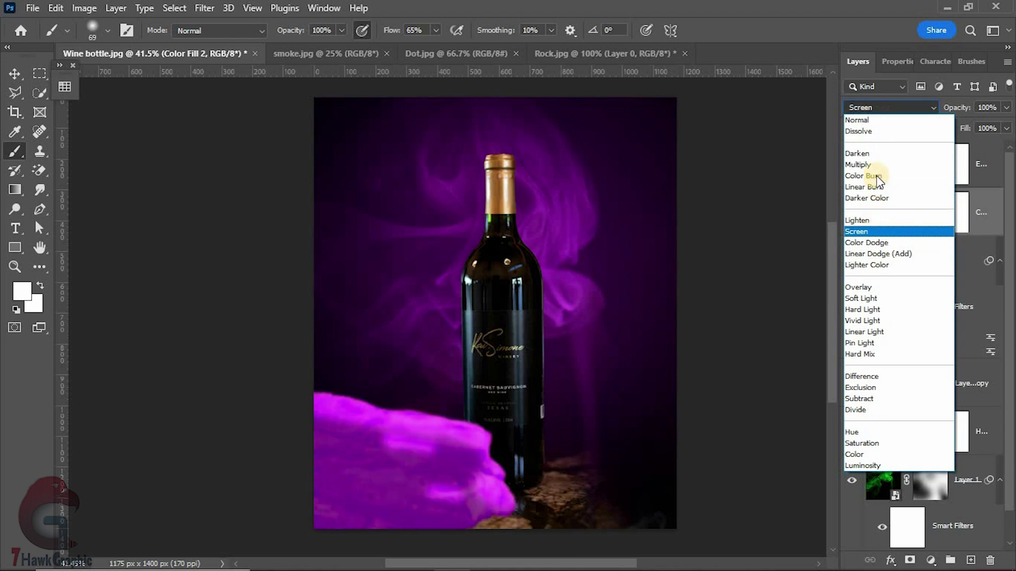
{"action": "left_click", "coordinate": [874, 296]}
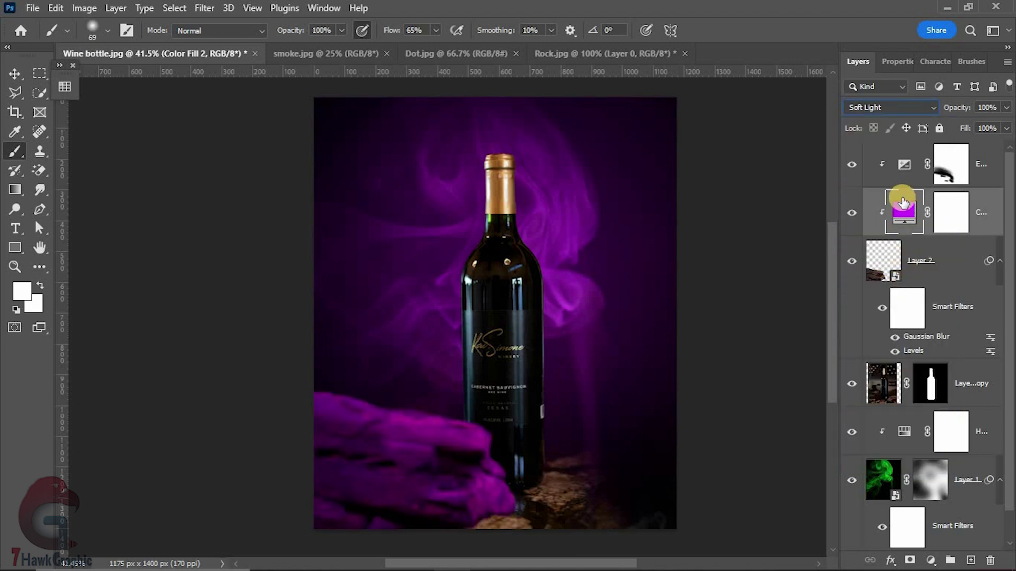
Adjust Color Fill 2's Blending Options to keep the purple off the rock's darkest tones.
{"action": "right_click", "coordinate": [903, 212]}
{"action": "left_click", "coordinate": [872, 217]}
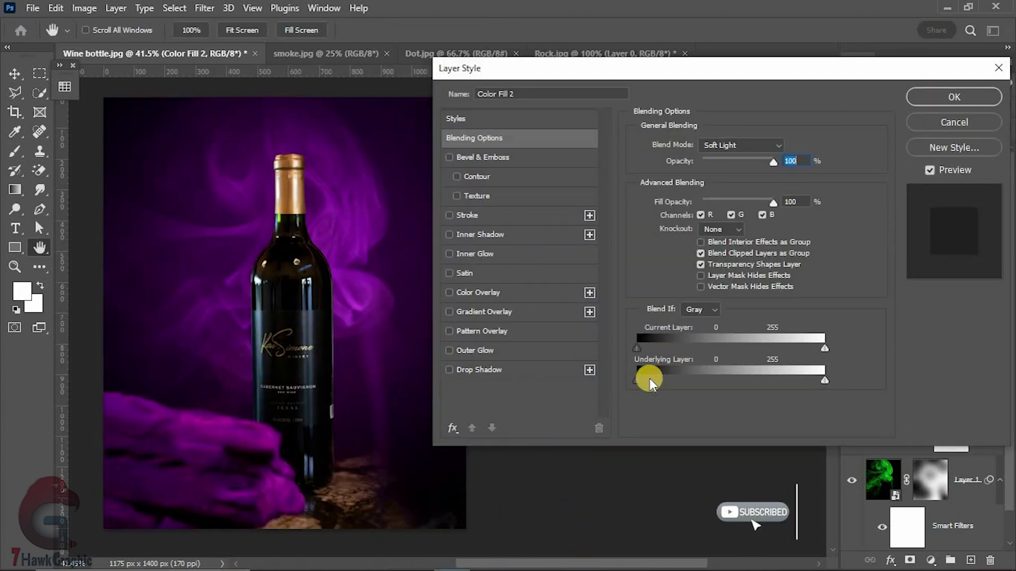
{"action": "mouse_move", "coordinate": [669, 382]}
{"action": "left_mouse_down"}
{"action": "mouse_move", "coordinate": [712, 383]}
{"action": "mouse_move", "coordinate": [643, 380]}
{"action": "mouse_move", "coordinate": [662, 380]}
{"action": "left_mouse_up"}
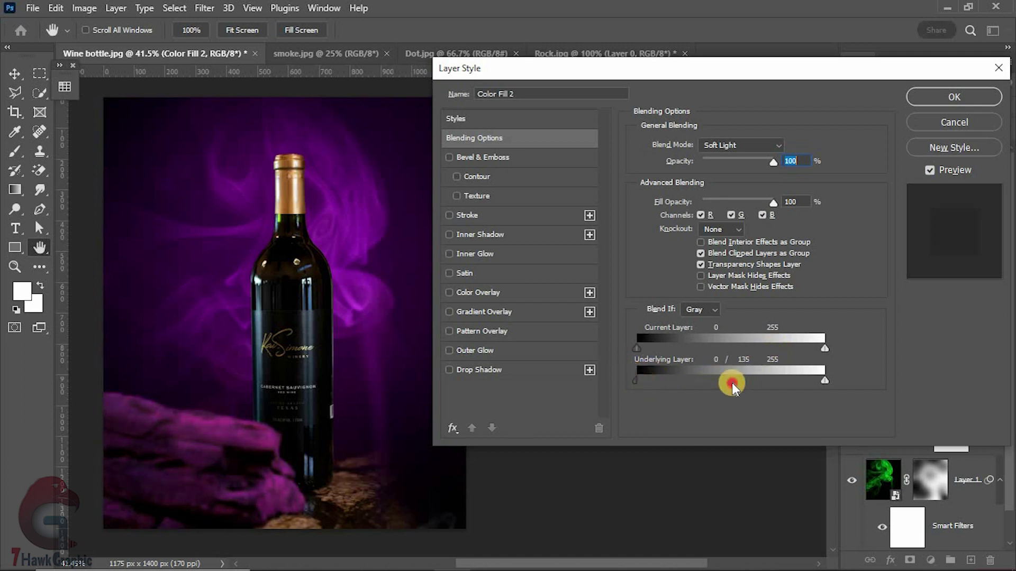
{"action": "key", "text": "Return"}
Paint black with a large soft brush on Color Fill 2's mask to fade the rock's bottom.
{"action": "key", "text": "b"}
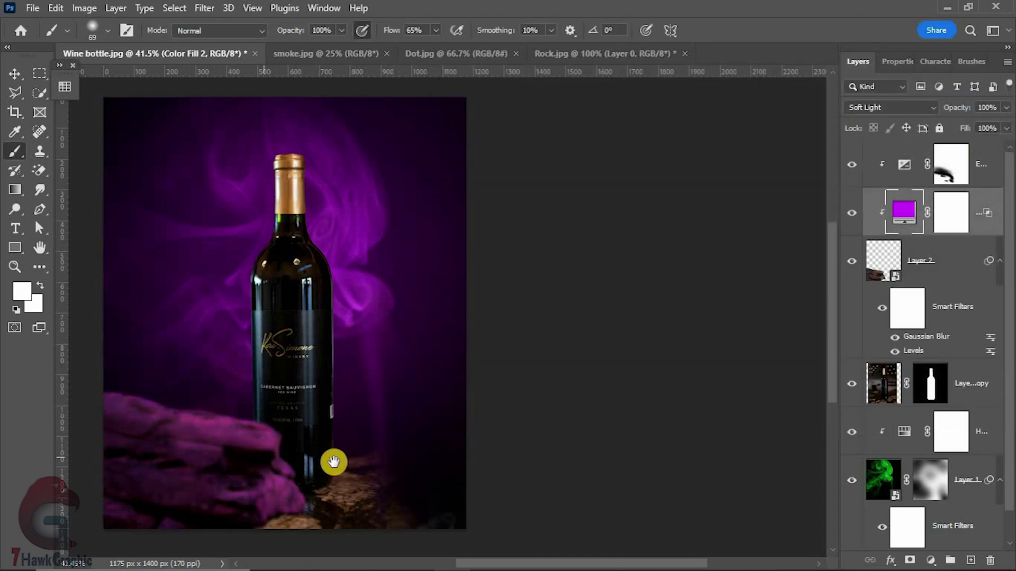
{"action": "mouse_move", "coordinate": [334, 461]}
{"action": "left_mouse_down"}
{"action": "mouse_move", "coordinate": [419, 449]}
{"action": "mouse_move", "coordinate": [451, 470]}
{"action": "left_mouse_up"}
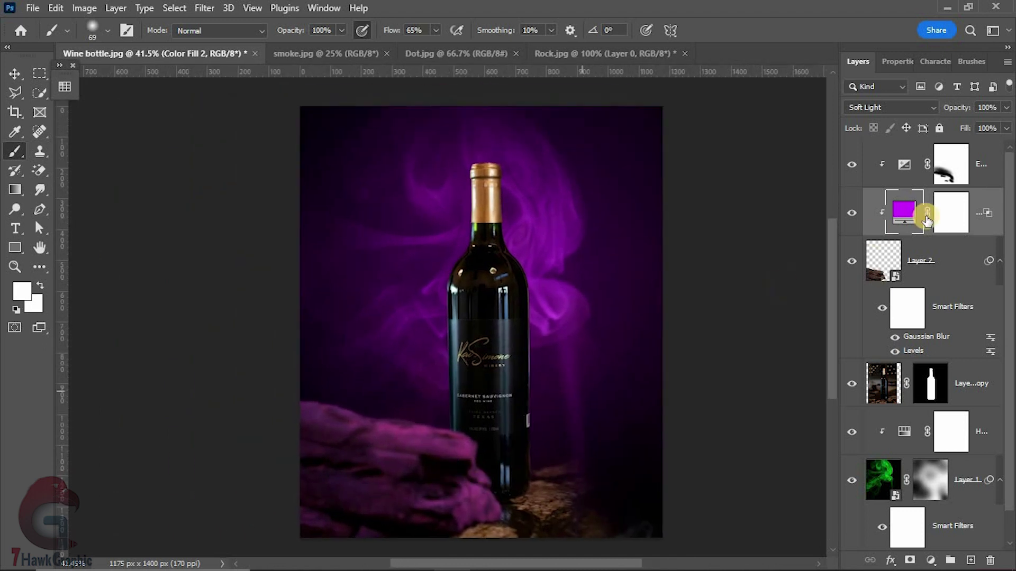
{"action": "left_click", "coordinate": [961, 217]}
{"action": "key", "text": "d"}
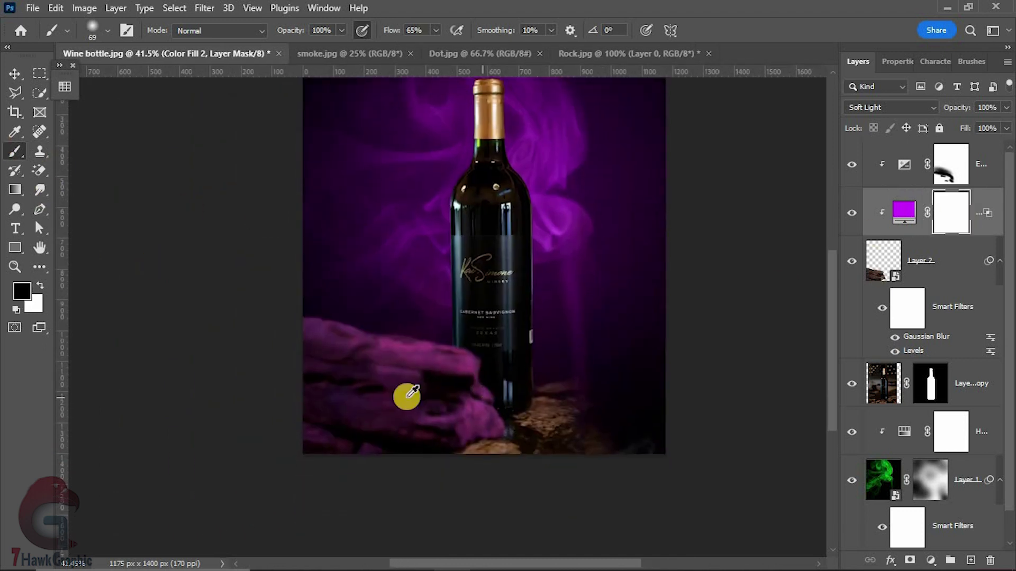
{"action": "left_click_drag", "start_coordinate": [302, 30], "coordinate": [323, 30]}
{"action": "left_click_drag", "start_coordinate": [543, 467], "coordinate": [379, 457]}
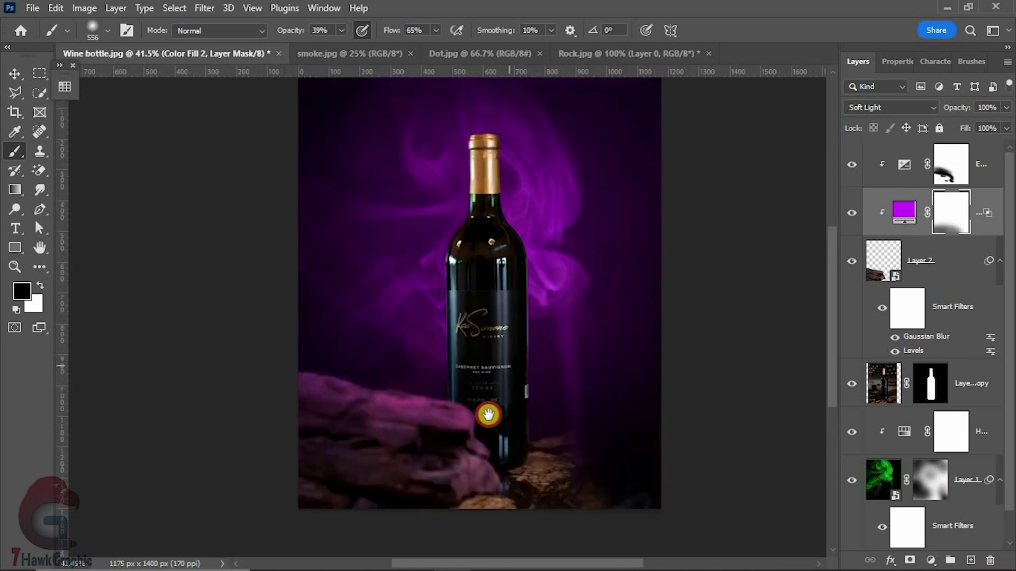
{"action": "key", "text": "v"}
{"action": "left_click", "coordinate": [743, 211]}
Duplicate Color Fill 1 above the Background photo, clipped, at 42% opacity in Color Burn.
{"action": "scroll", "coordinate": [946, 409], "scroll_direction": "down", "scroll_amount": 1}
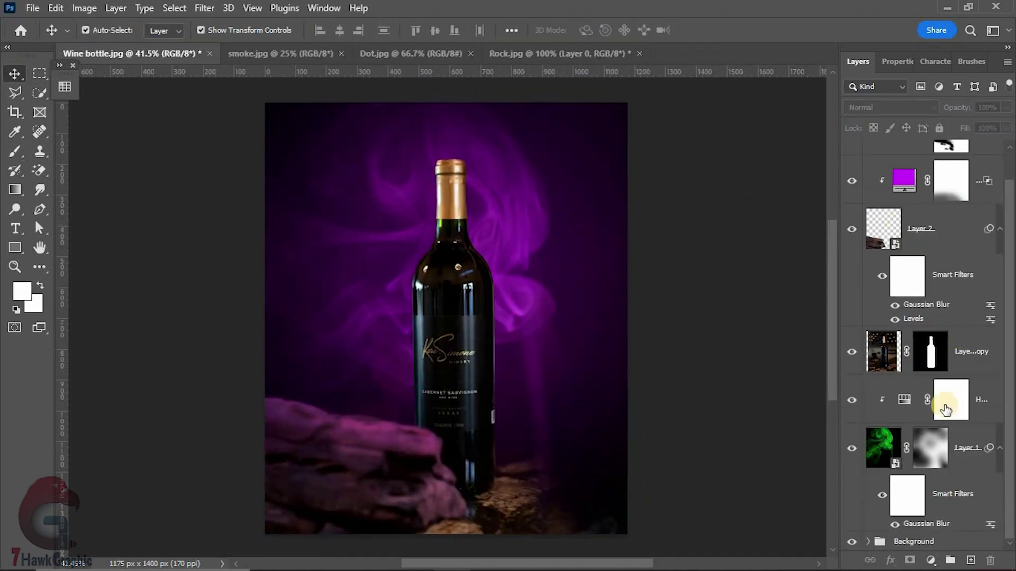
{"action": "left_click", "coordinate": [867, 543]}
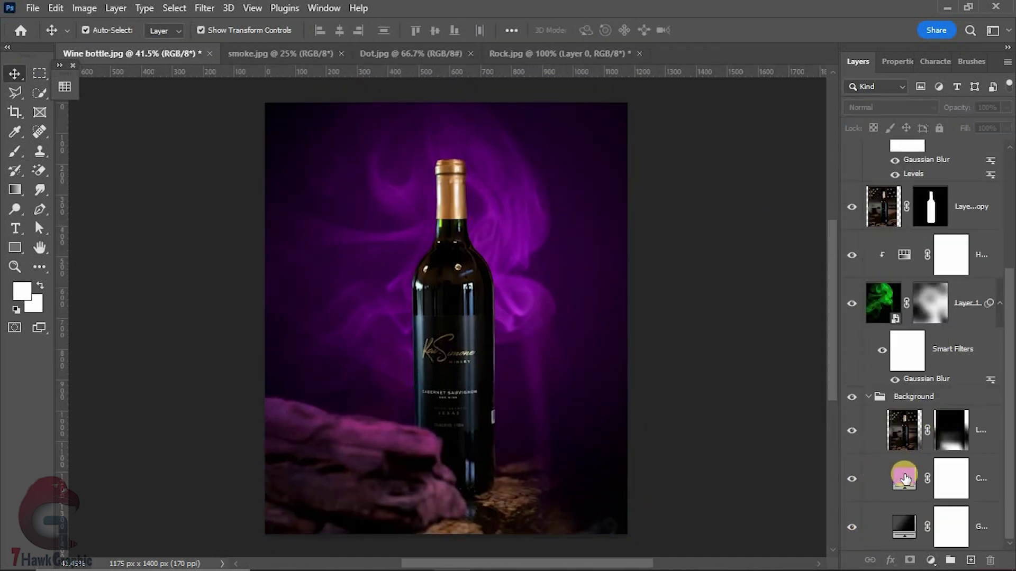
{"action": "left_click_drag", "start_coordinate": [904, 480], "coordinate": [902, 463]}
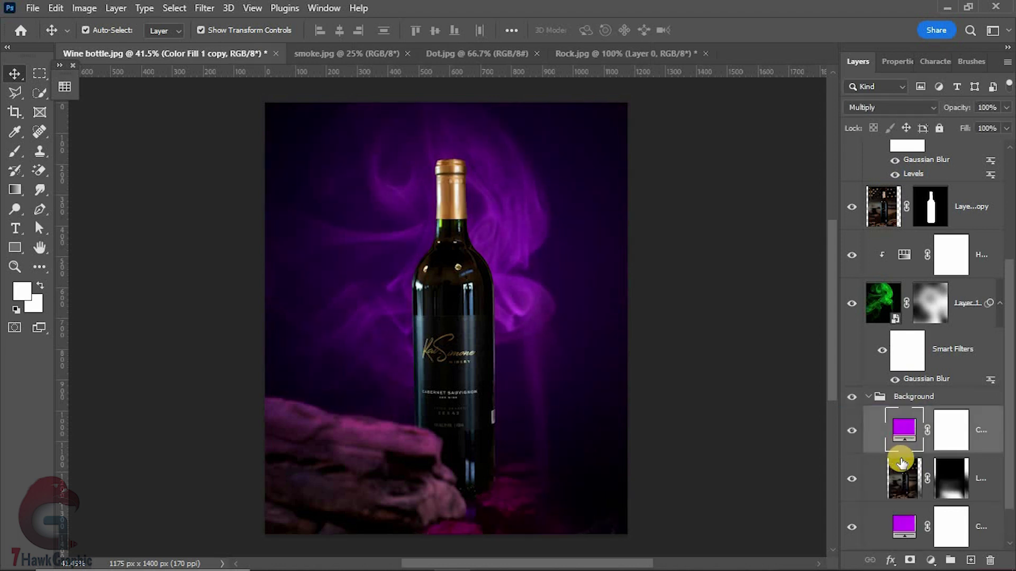
{"action": "left_click", "coordinate": [902, 456], "text": "alt"}
{"action": "left_click_drag", "start_coordinate": [951, 112], "coordinate": [920, 112]}
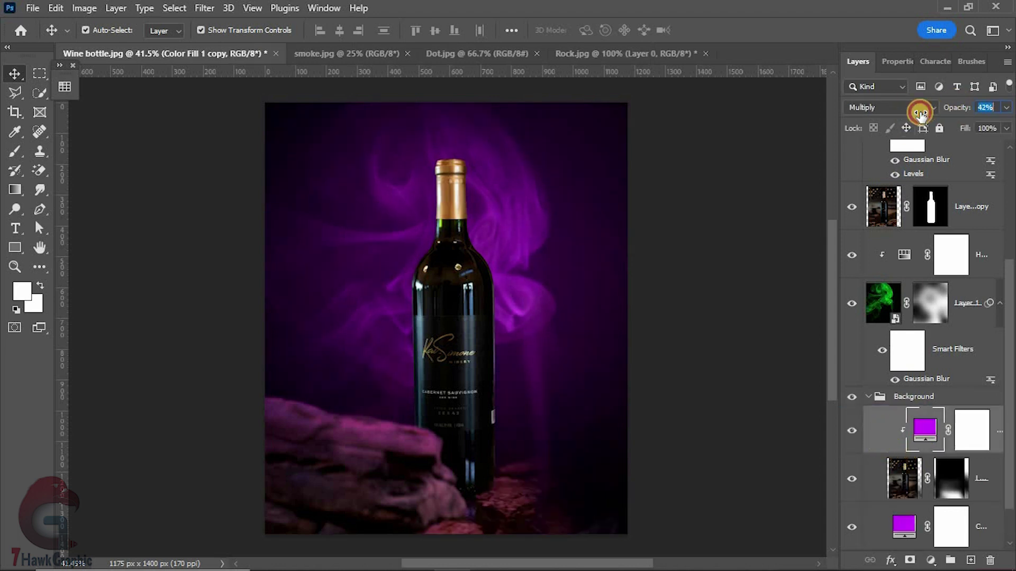
{"action": "left_click", "coordinate": [921, 109]}
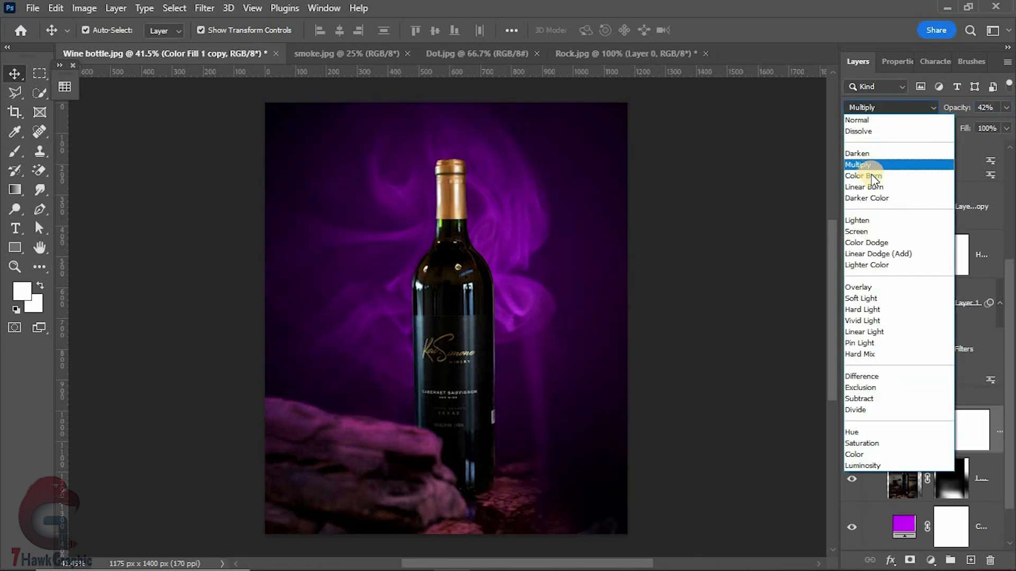
{"action": "left_click", "coordinate": [853, 169]}
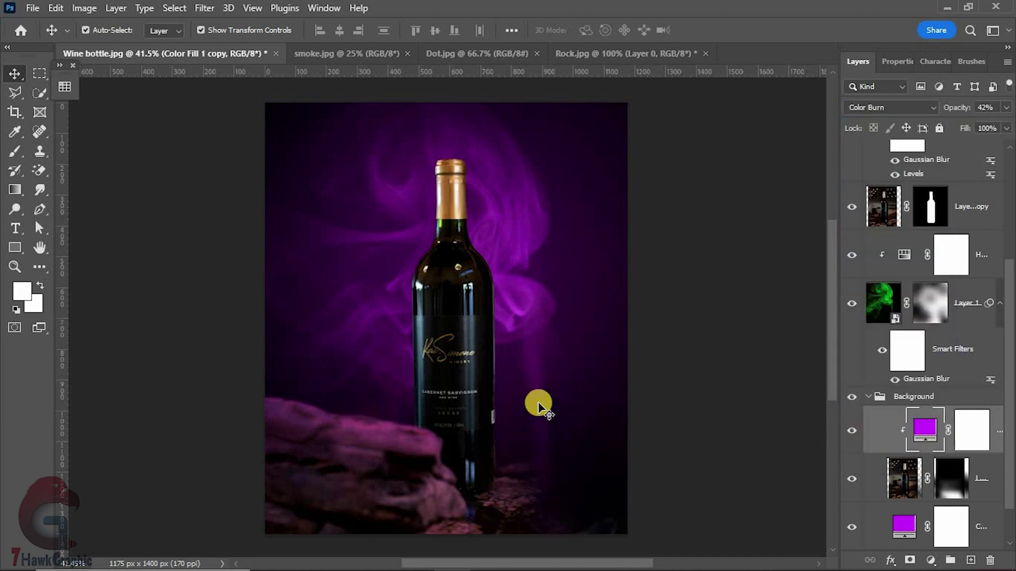
{"action": "scroll", "coordinate": [902, 210], "scroll_direction": "up", "scroll_amount": 3}
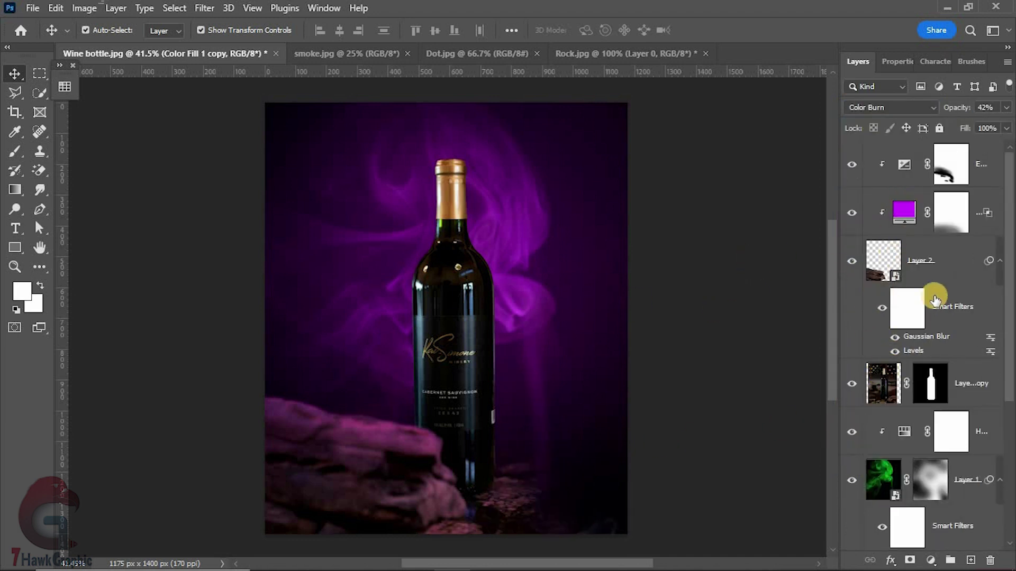
Reopen the rock's Gaussian Blur smart filter and reduce its radius to 4.1 pixels.
{"action": "left_click", "coordinate": [385, 494]}
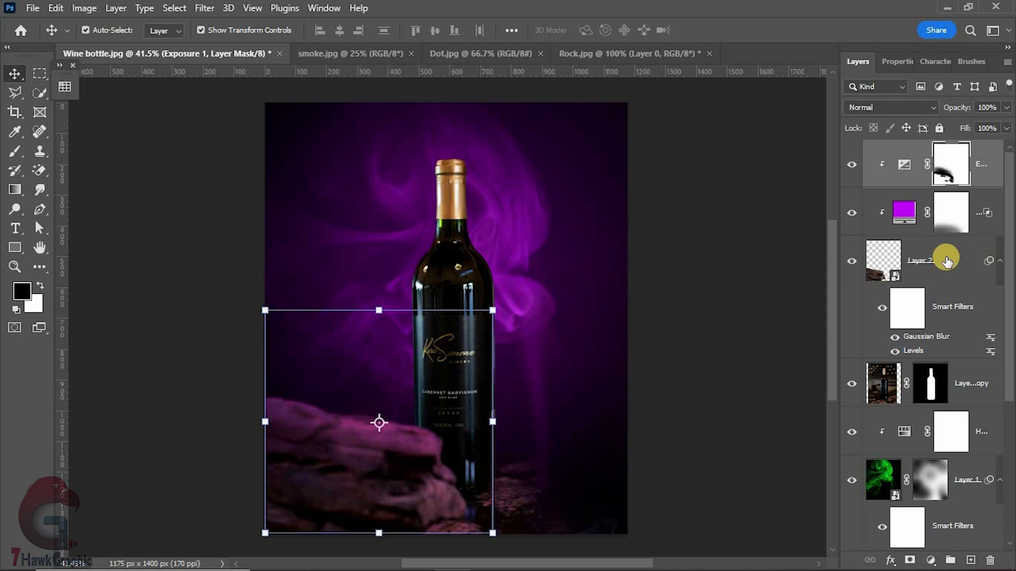
{"action": "double_click", "coordinate": [914, 339]}
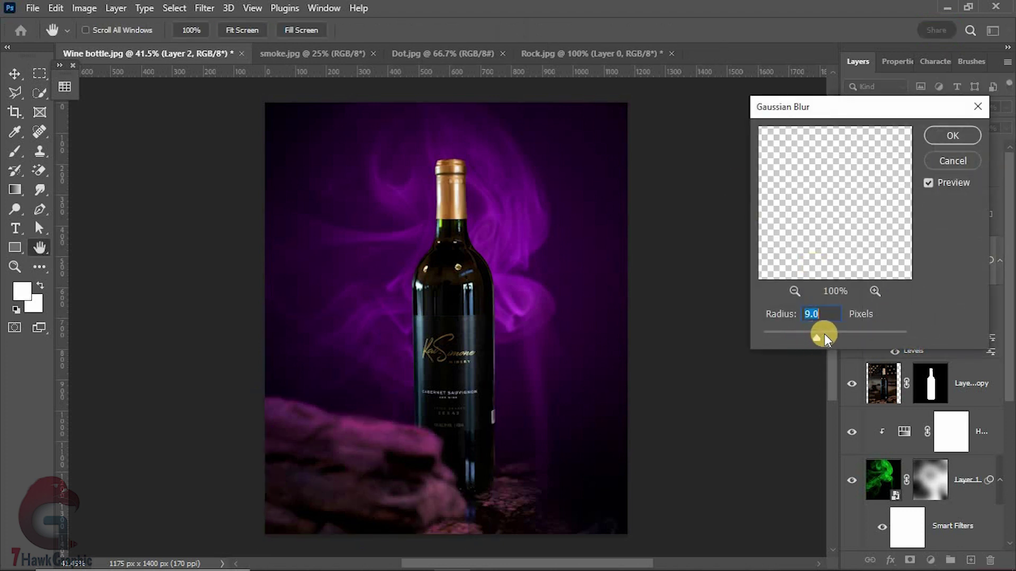
{"action": "left_click_drag", "start_coordinate": [825, 335], "coordinate": [806, 336]}
{"action": "left_click", "coordinate": [940, 137]}
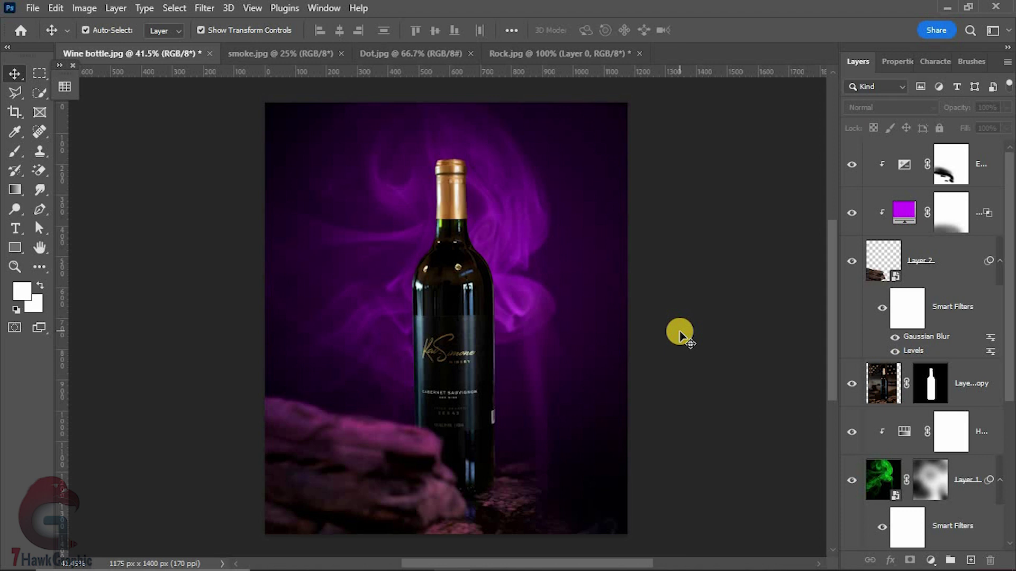
{"action": "scroll", "coordinate": [864, 351], "scroll_direction": "down", "scroll_amount": 5}
{"action": "scroll", "coordinate": [941, 249], "scroll_direction": "up", "scroll_amount": 4}
Group the three rock layers as 1rock and duplicate the group.
{"action": "scroll", "coordinate": [983, 211], "scroll_direction": "up", "scroll_amount": 1}
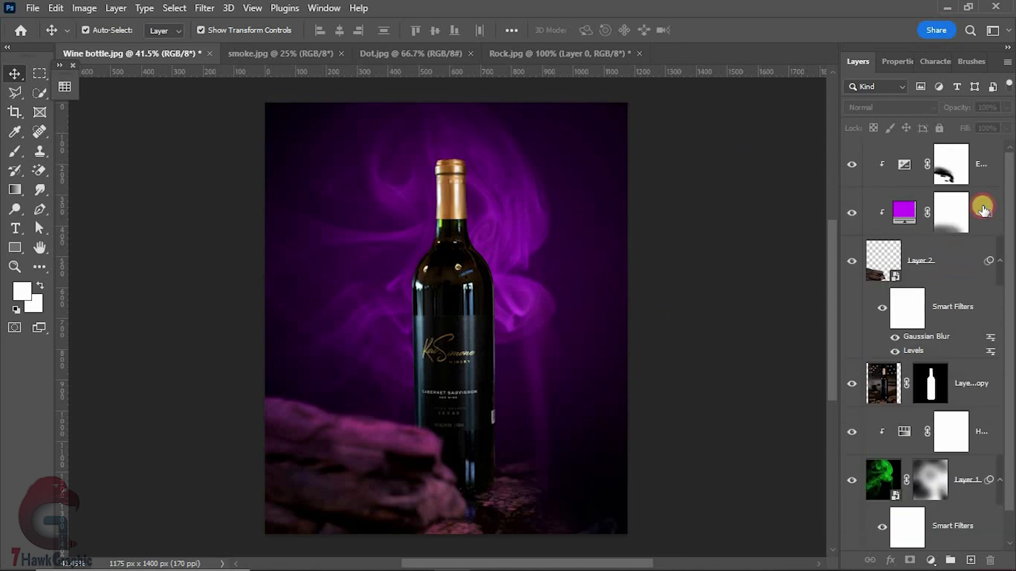
{"action": "left_click", "coordinate": [953, 262], "text": "shift"}
{"action": "key", "text": "ctrl+g"}
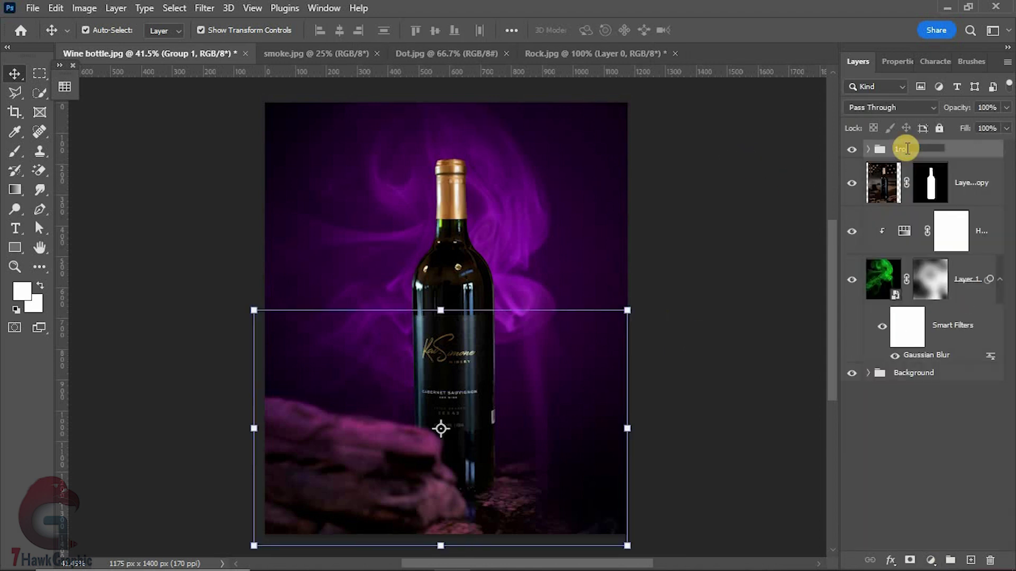
{"action": "key", "text": "Return"}
{"action": "key", "text": "ctrl+j"}
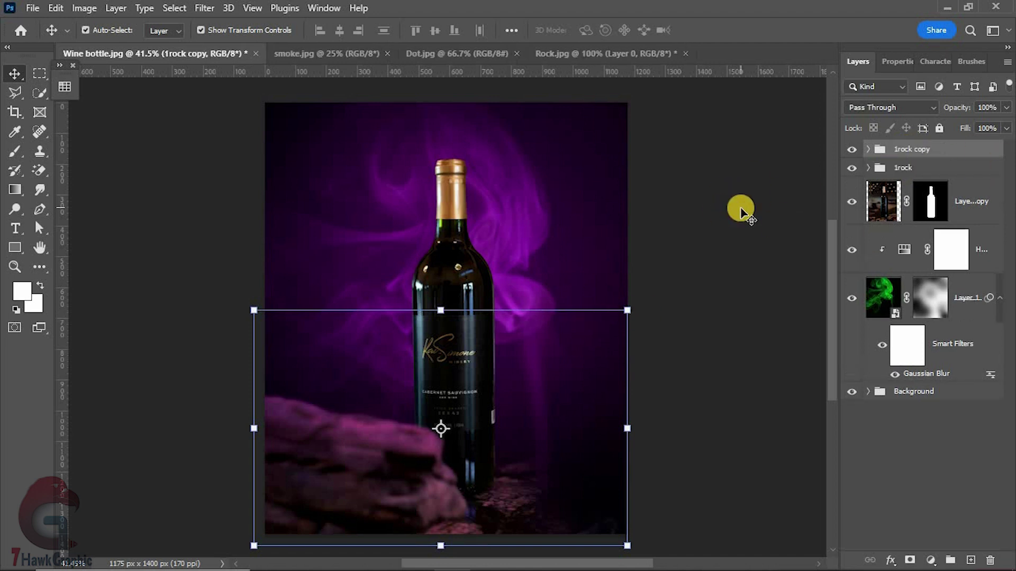
Enlarge and horizontally flip the 1rock copy, placing it behind the bottle's lower right.
{"action": "left_click_drag", "start_coordinate": [647, 301], "coordinate": [656, 293]}
{"action": "left_click_drag", "start_coordinate": [370, 451], "coordinate": [481, 320]}
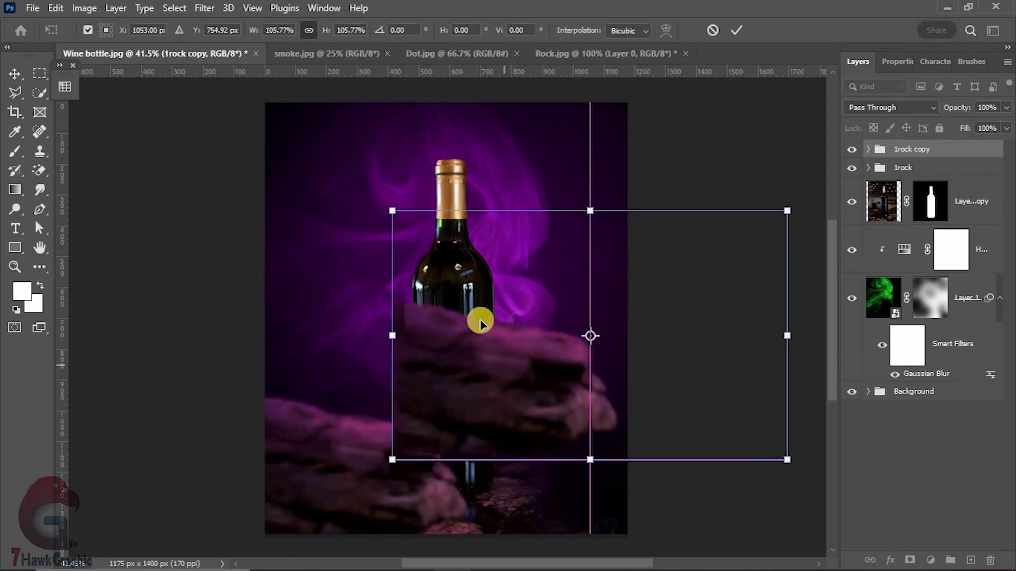
{"action": "right_click", "coordinate": [483, 320]}
{"action": "left_click", "coordinate": [561, 298]}
{"action": "scroll", "coordinate": [517, 320], "scroll_direction": "down", "scroll_amount": 2}
{"action": "left_click_drag", "start_coordinate": [573, 356], "coordinate": [494, 377]}
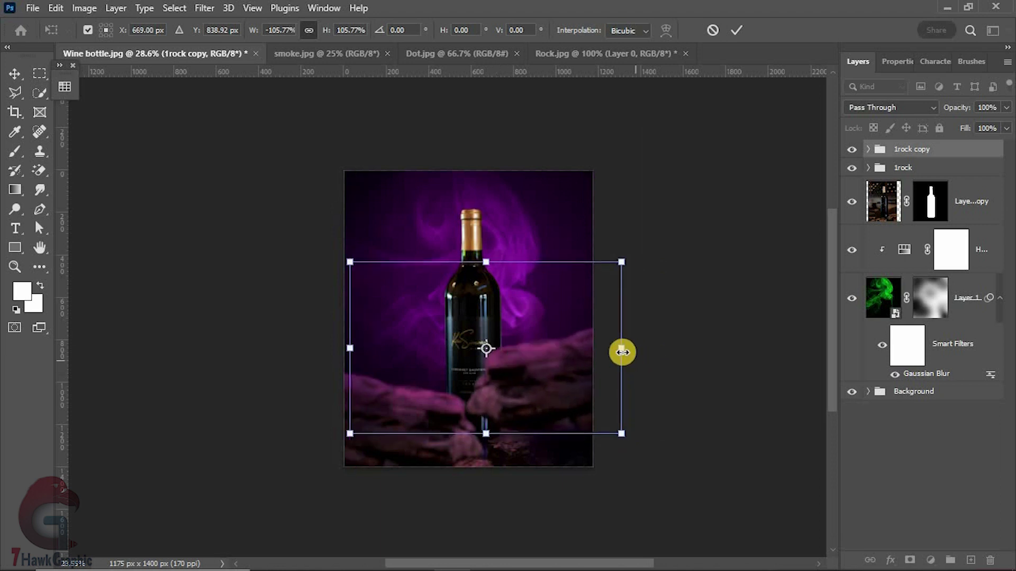
{"action": "left_click_drag", "start_coordinate": [619, 352], "coordinate": [669, 348]}
{"action": "left_click_drag", "start_coordinate": [506, 390], "coordinate": [493, 382]}
{"action": "left_click", "coordinate": [737, 30]}
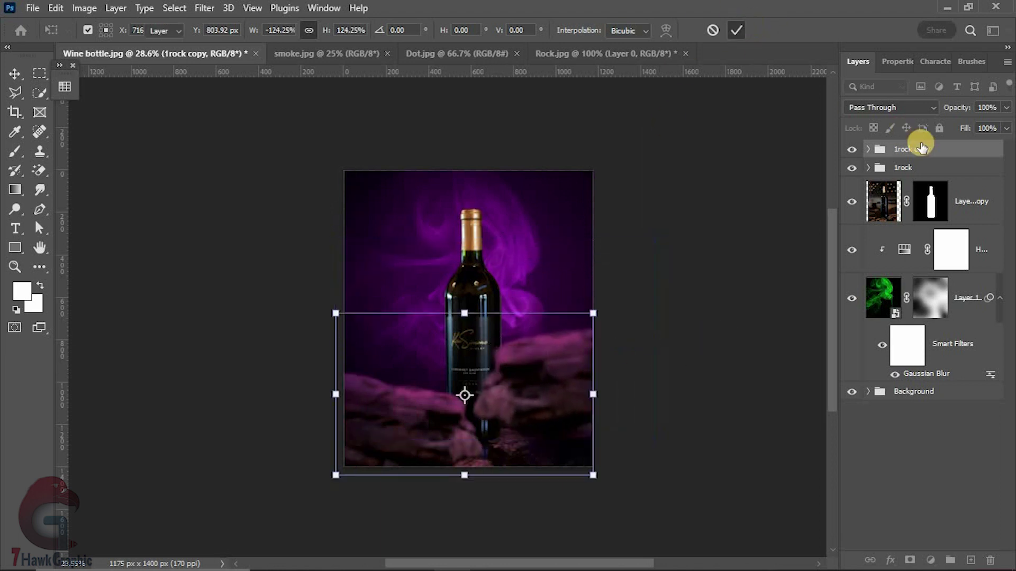
{"action": "left_click_drag", "start_coordinate": [918, 150], "coordinate": [917, 381]}
Add a mask to the 1rock copy group and brush out the copied rock's bottom.
{"action": "left_click", "coordinate": [657, 154]}
{"action": "scroll", "coordinate": [497, 370], "scroll_direction": "up", "scroll_amount": 3}
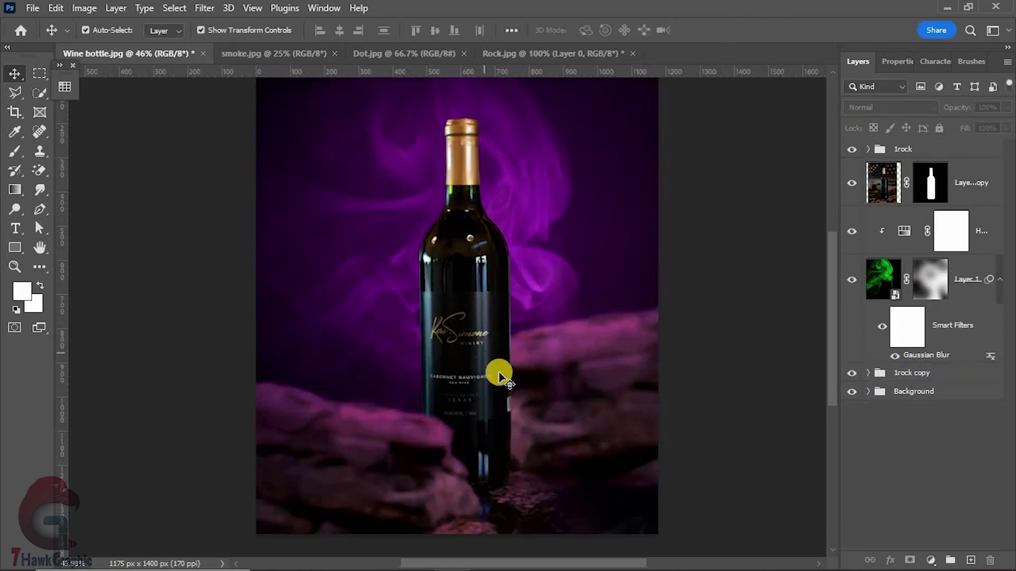
{"action": "left_click", "coordinate": [899, 373]}
{"action": "left_click", "coordinate": [910, 560]}
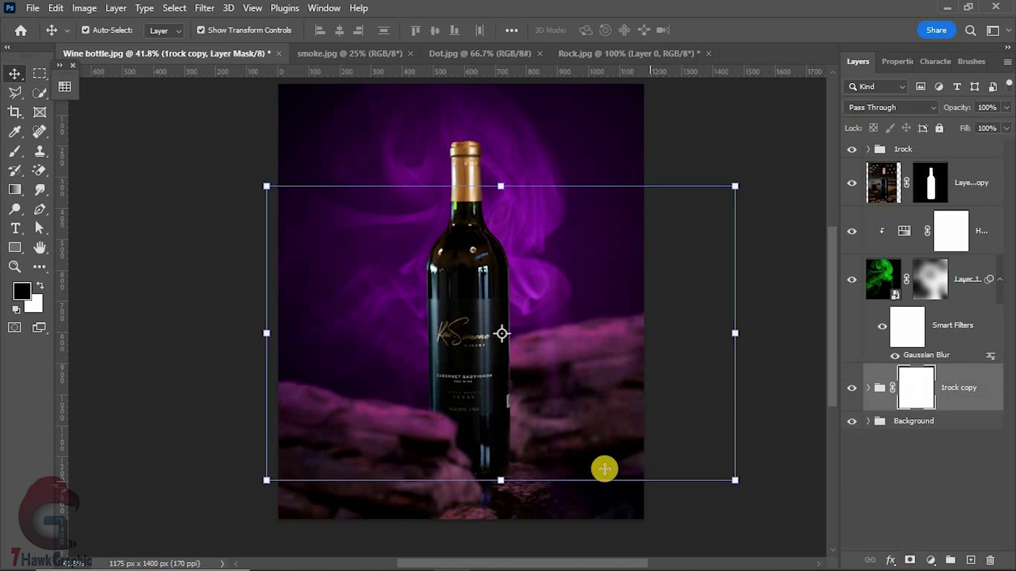
{"action": "key", "text": "b"}
{"action": "scroll", "coordinate": [569, 371], "scroll_direction": "down", "scroll_amount": 5}
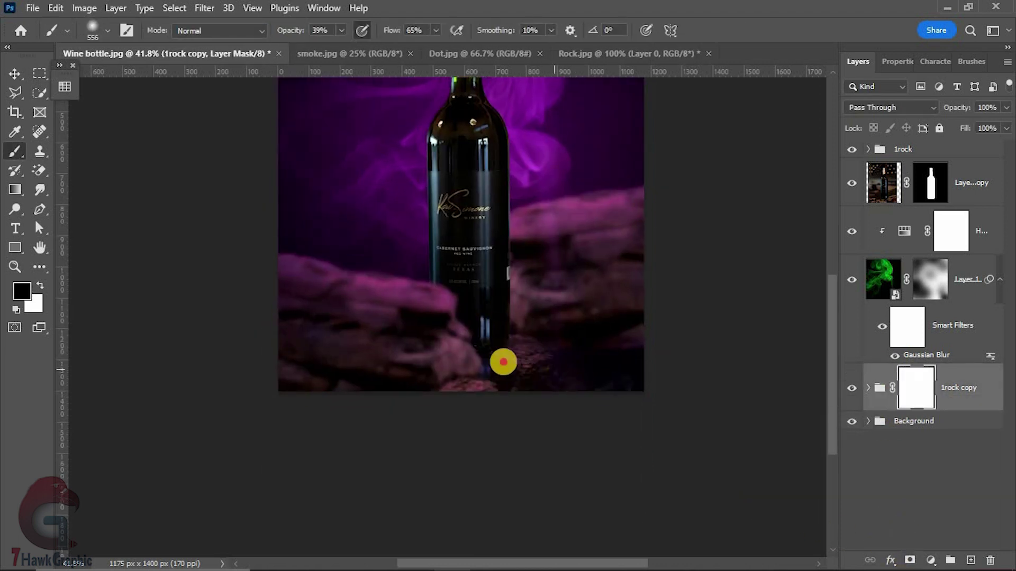
{"action": "mouse_move", "coordinate": [633, 376]}
{"action": "left_mouse_down"}
{"action": "mouse_move", "coordinate": [488, 365]}
{"action": "mouse_move", "coordinate": [645, 386]}
{"action": "left_mouse_up"}
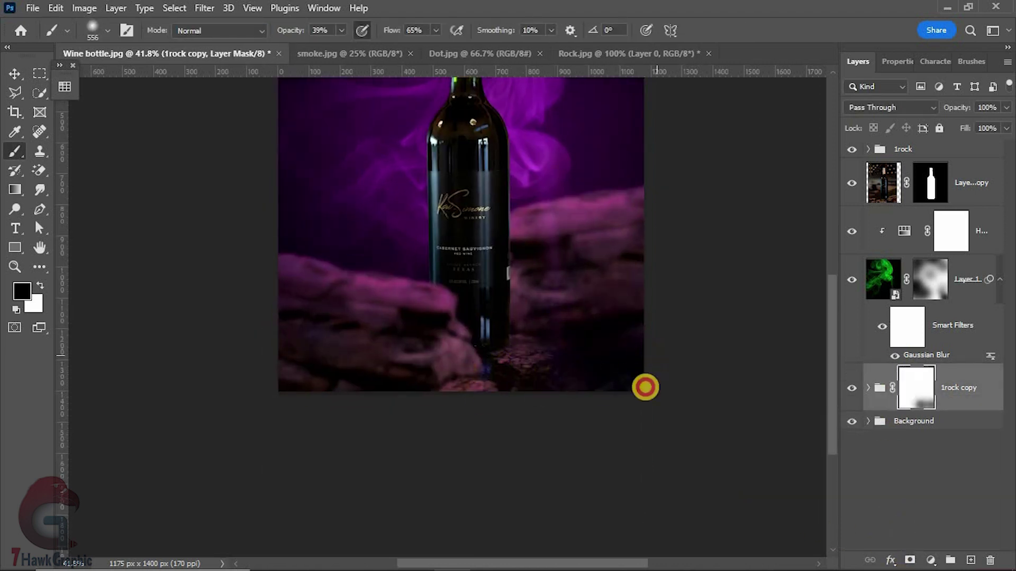
{"action": "mouse_move", "coordinate": [500, 187]}
{"action": "left_mouse_down"}
{"action": "mouse_move", "coordinate": [504, 304]}
{"action": "mouse_move", "coordinate": [545, 323]}
{"action": "left_mouse_up"}
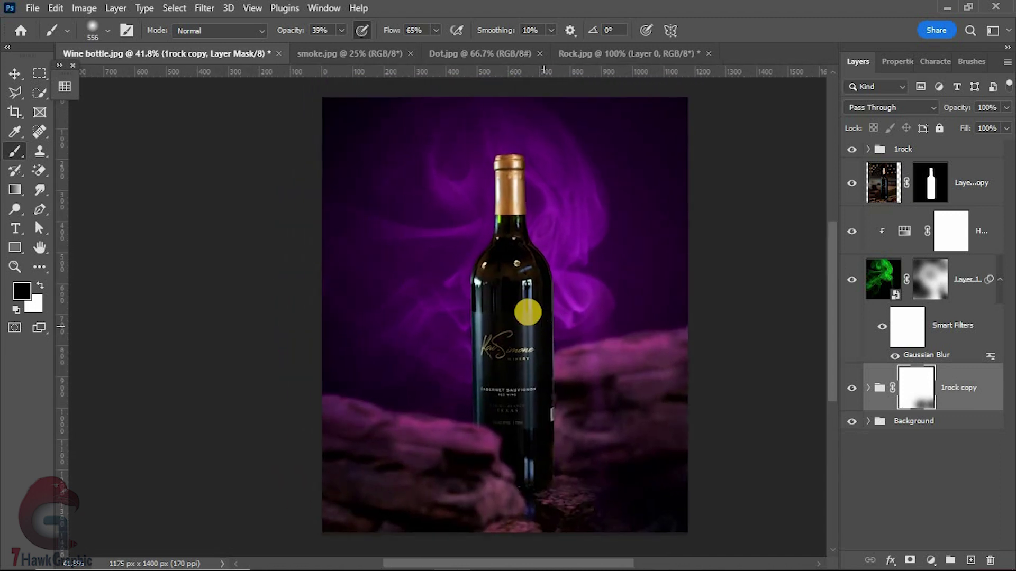
Add an Exposure adjustment at -0.80 above Layer 2 inside the 1rock copy group.
{"action": "key", "text": "v"}
{"action": "left_click", "coordinate": [863, 343]}
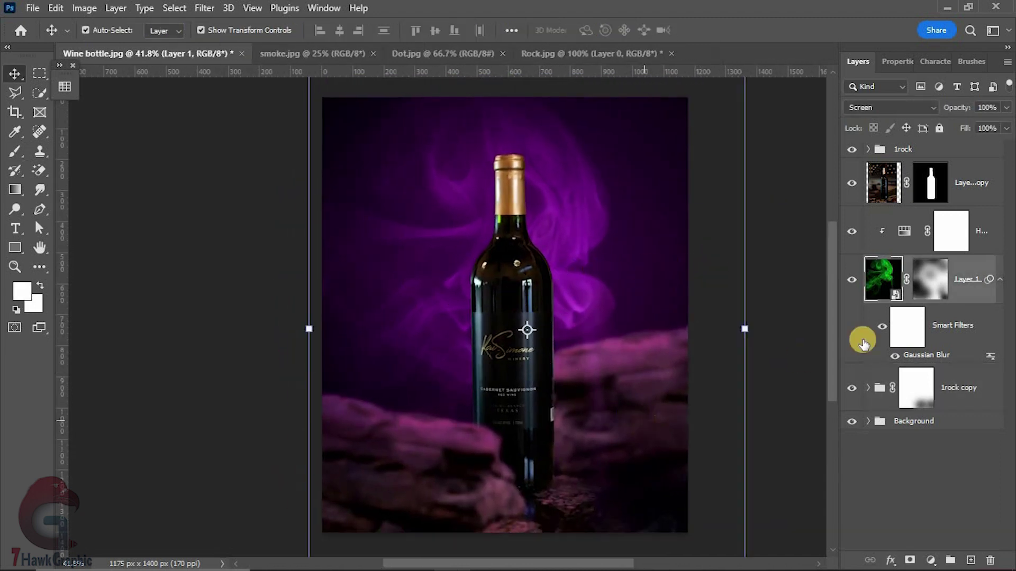
{"action": "left_click", "coordinate": [868, 390]}
{"action": "scroll", "coordinate": [926, 370], "scroll_direction": "down", "scroll_amount": 2}
{"action": "left_click", "coordinate": [926, 431]}
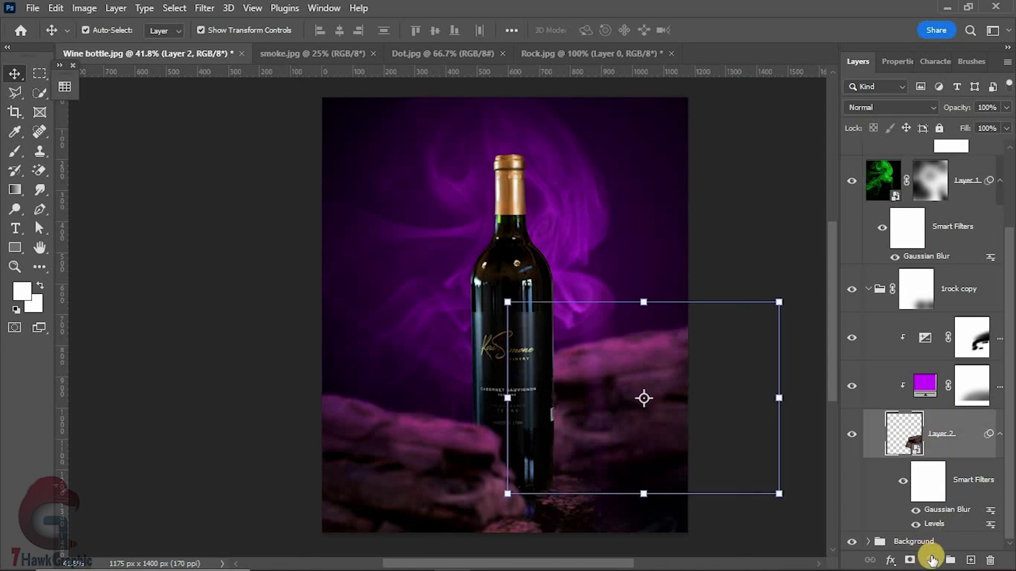
{"action": "left_click", "coordinate": [930, 560]}
{"action": "left_click", "coordinate": [829, 481]}
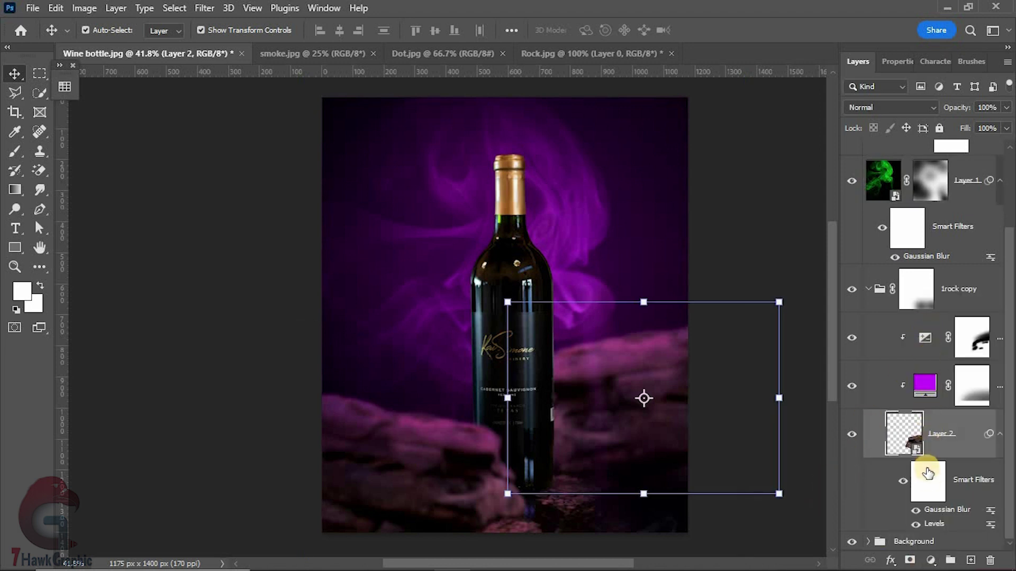
{"action": "left_click", "coordinate": [931, 560]}
{"action": "left_click", "coordinate": [921, 384]}
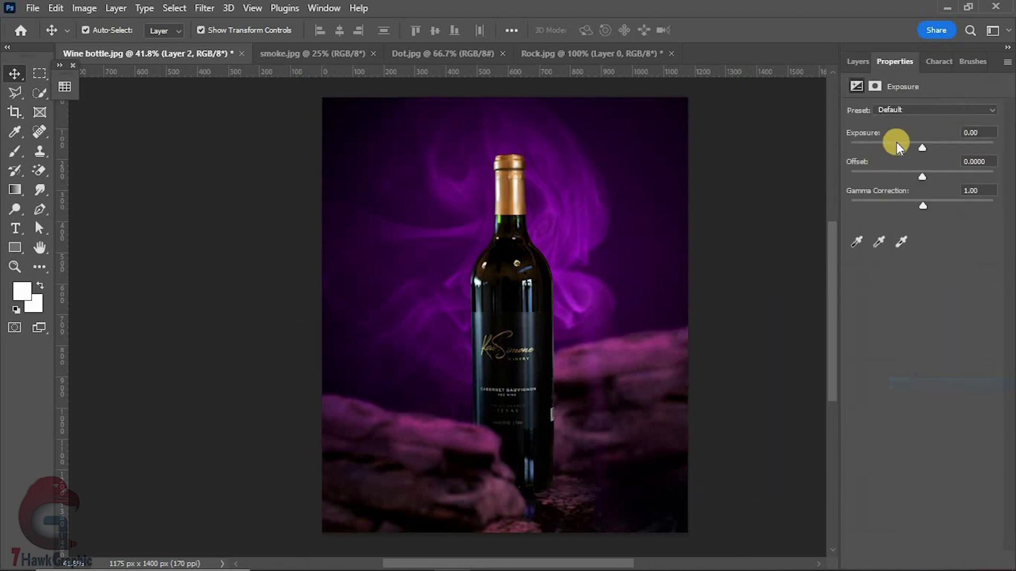
{"action": "left_click_drag", "start_coordinate": [922, 142], "coordinate": [914, 152]}
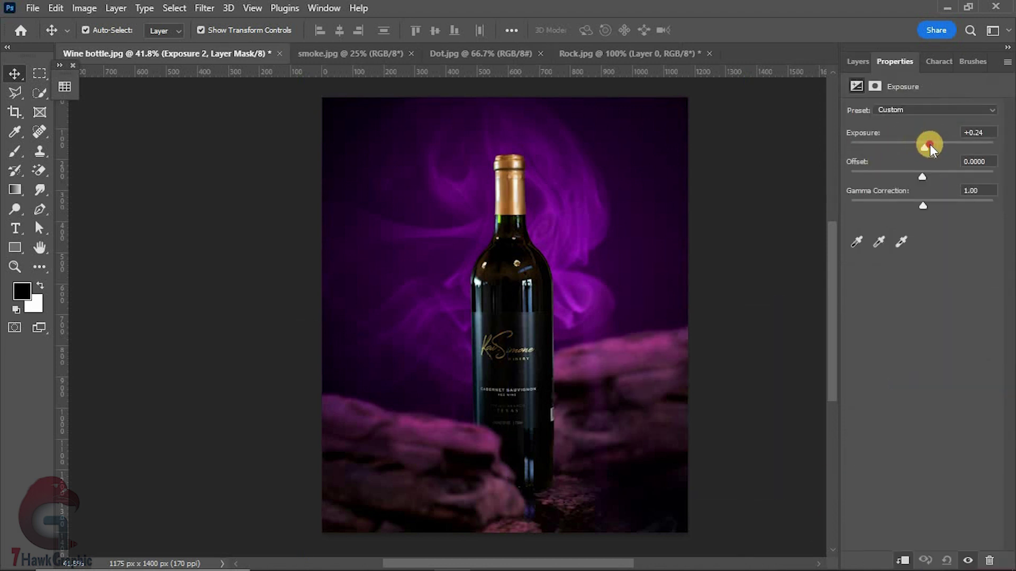
{"action": "left_click", "coordinate": [856, 66]}
Paint black at full strength on Exposure 2's mask near the bottle's right side.
{"action": "key", "text": "b"}
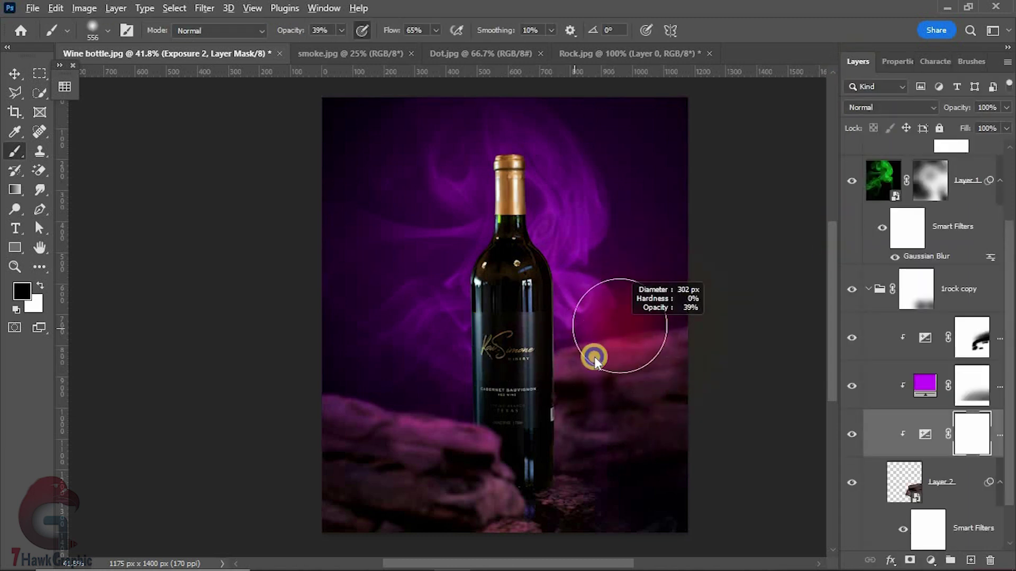
{"action": "key", "text": "0"}
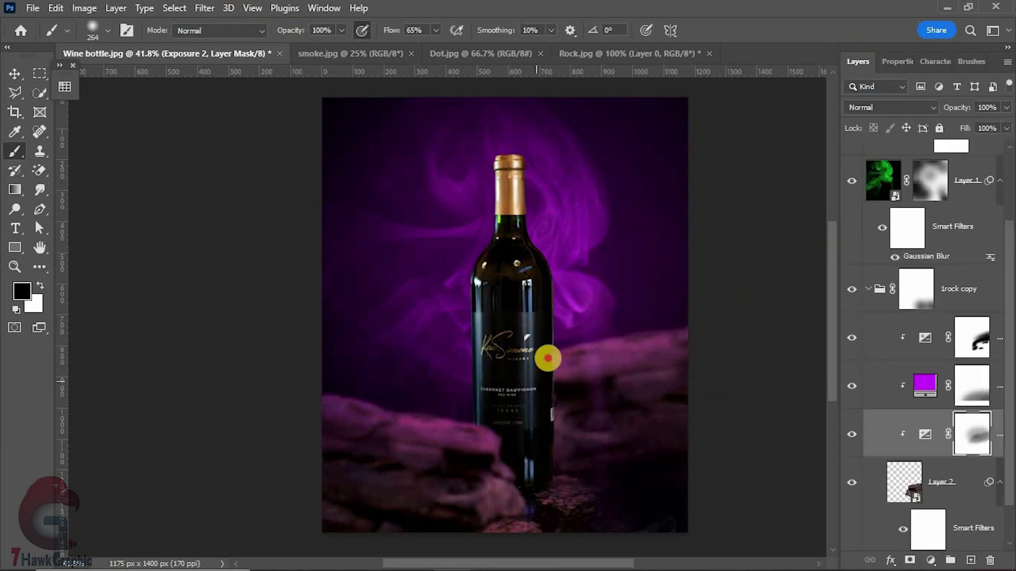
{"action": "left_click_drag", "start_coordinate": [547, 358], "coordinate": [551, 379]}
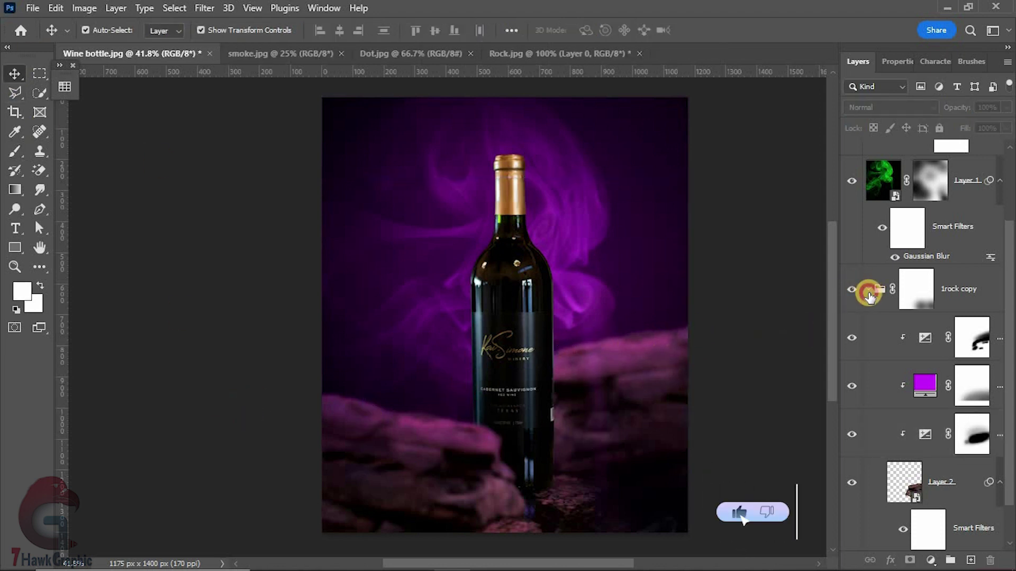
{"action": "left_click", "coordinate": [869, 290]}
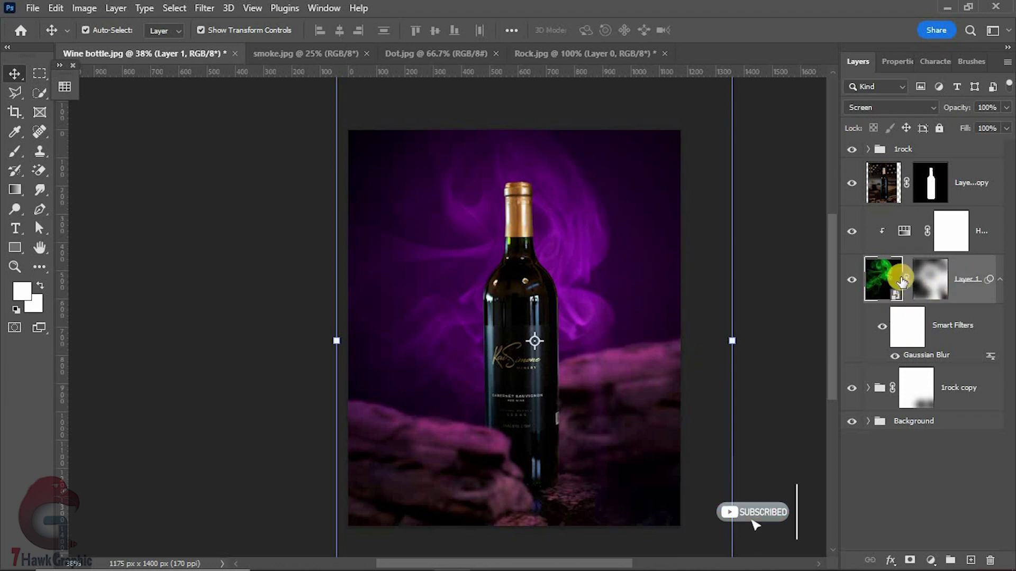
Paint Layer 1's mask black over the lower rocks to trim the smoke.
{"action": "left_click", "coordinate": [15, 151]}
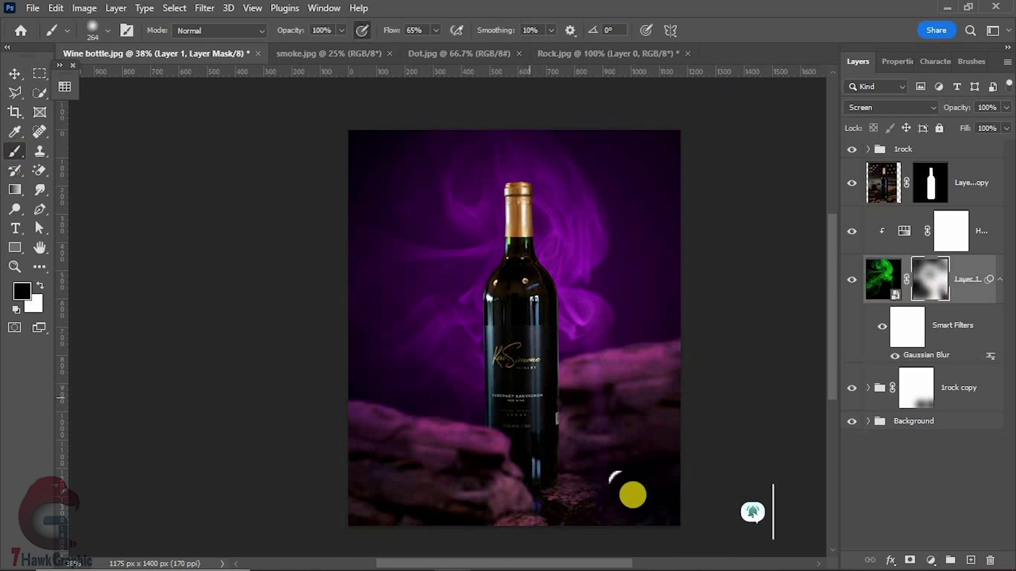
{"action": "mouse_move", "coordinate": [633, 495]}
{"action": "left_mouse_down"}
{"action": "mouse_move", "coordinate": [608, 495]}
{"action": "mouse_move", "coordinate": [606, 390]}
{"action": "left_mouse_up"}
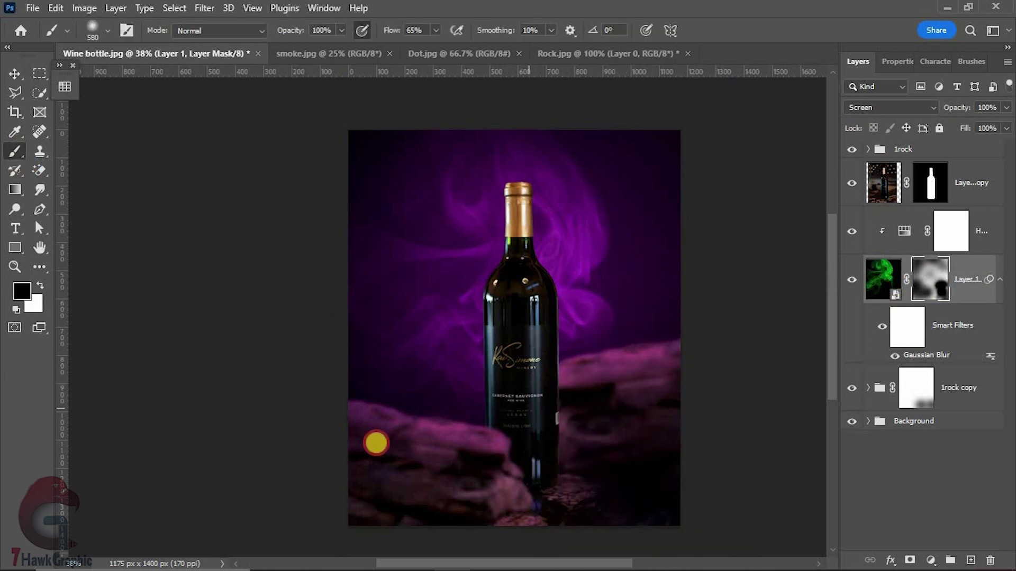
{"action": "key", "text": "v"}
{"action": "left_click", "coordinate": [204, 362]}
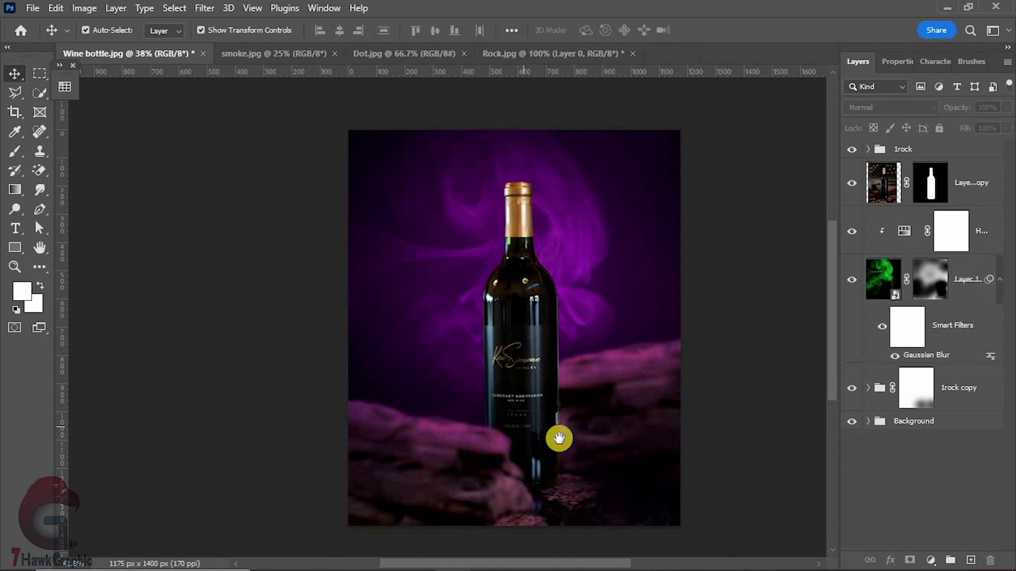
{"action": "scroll", "coordinate": [558, 437], "scroll_direction": "up", "scroll_amount": 2}
{"action": "scroll", "coordinate": [561, 396], "scroll_direction": "down", "scroll_amount": 1}
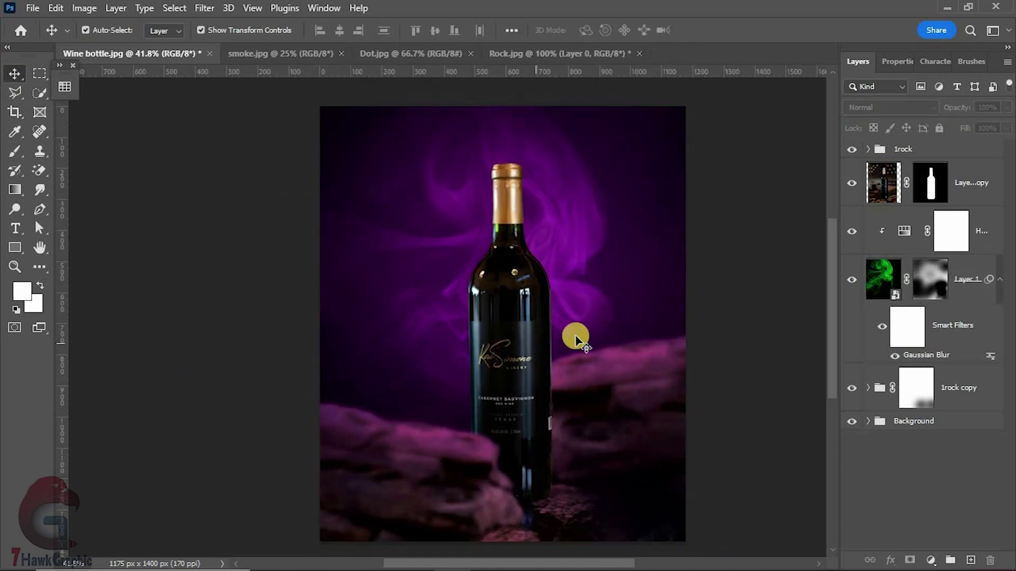
Bring the Dot.jpg glow in, scale it to fill the canvas, place it below the bottle in Screen mode.
{"action": "left_click", "coordinate": [410, 53]}
{"action": "left_click_drag", "start_coordinate": [455, 249], "coordinate": [507, 351]}
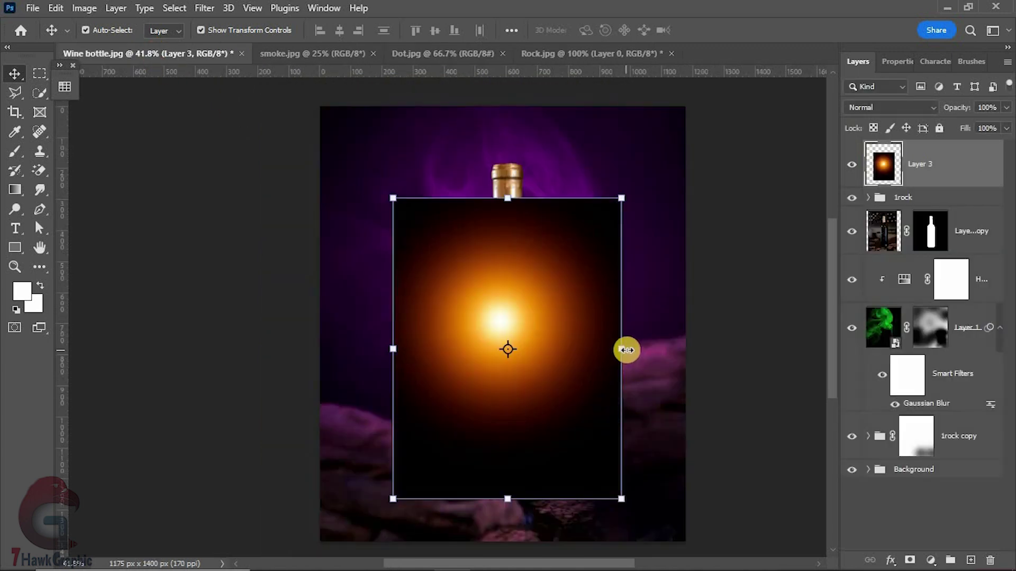
{"action": "left_click_drag", "start_coordinate": [627, 350], "coordinate": [685, 348]}
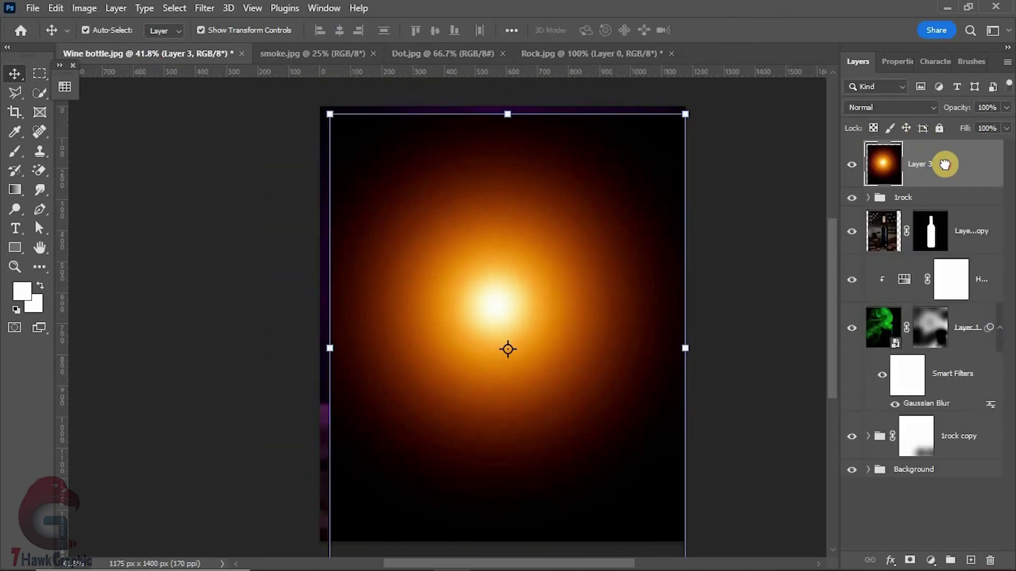
{"action": "left_click_drag", "start_coordinate": [945, 164], "coordinate": [921, 259]}
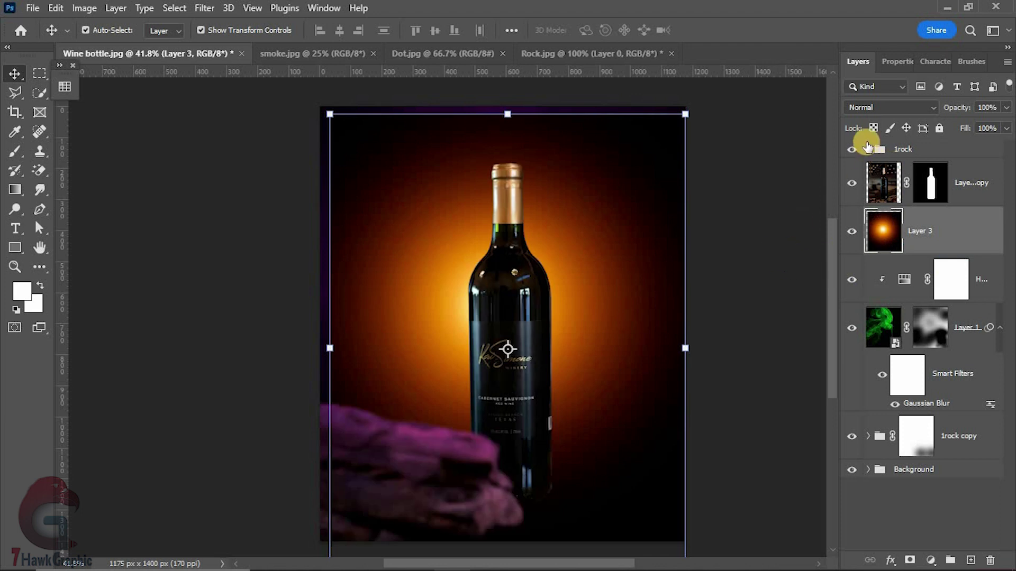
{"action": "left_click", "coordinate": [889, 107]}
{"action": "left_click", "coordinate": [871, 231]}
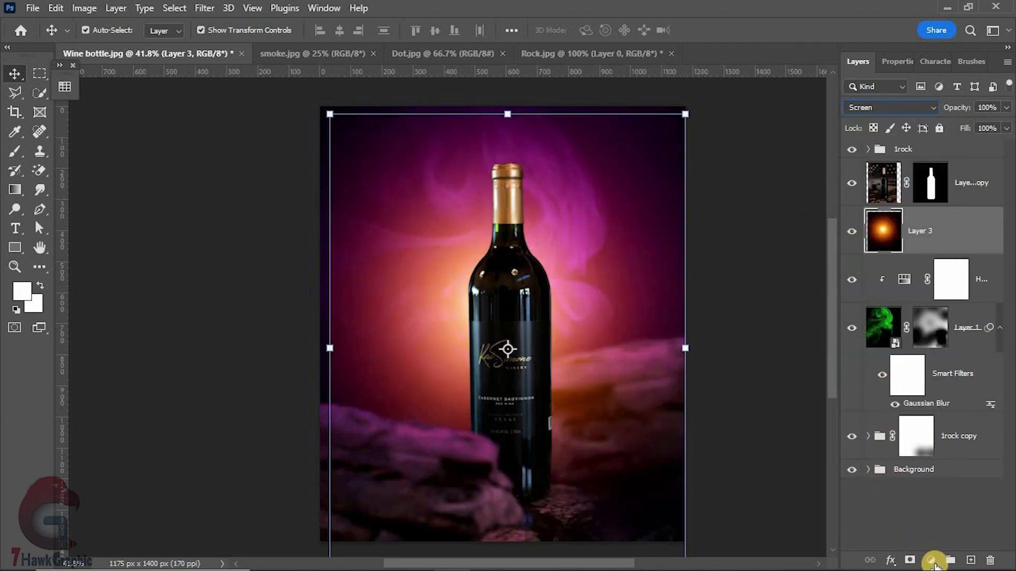
Tint the glow purple with a clipped Hue/Saturation at Hue -118 and add a layer mask.
{"action": "left_click", "coordinate": [933, 561]}
{"action": "left_click", "coordinate": [934, 417]}
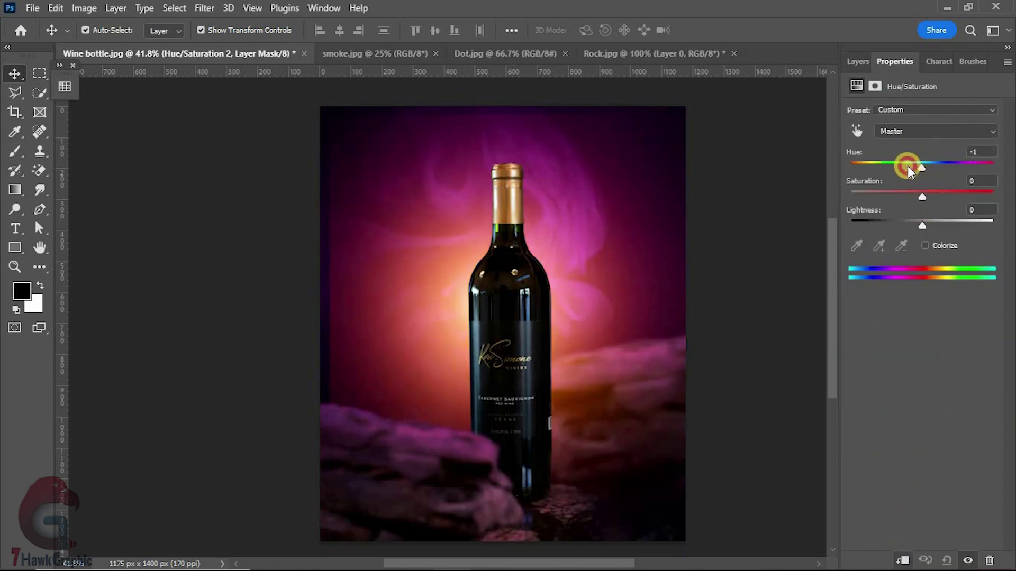
{"action": "left_click_drag", "start_coordinate": [909, 170], "coordinate": [876, 170]}
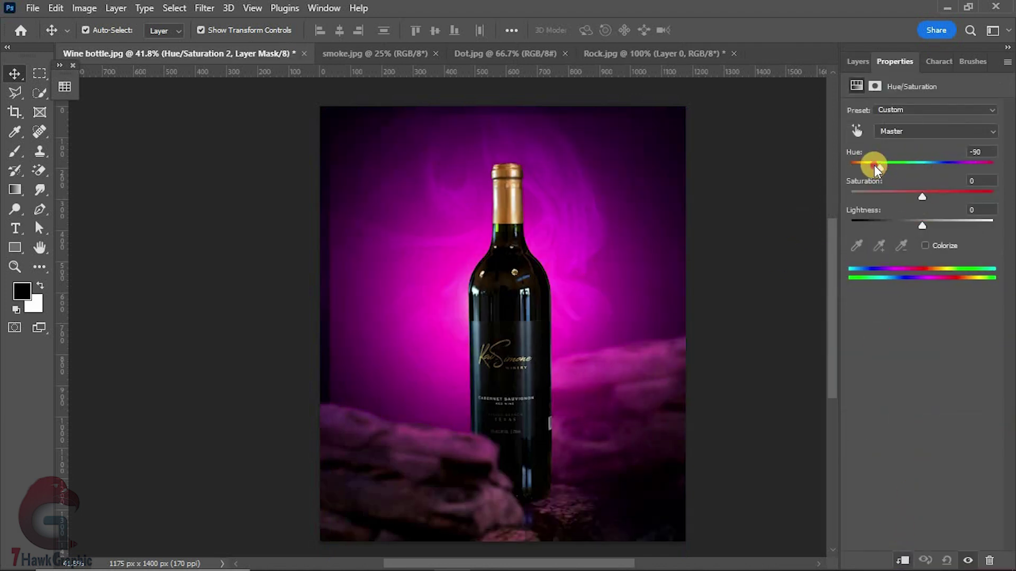
{"action": "left_click", "coordinate": [864, 59]}
{"action": "left_click", "coordinate": [929, 278]}
Invert Layer 3's mask and reveal a white radial gradient glow centred behind the bottle.
{"action": "key", "text": "ctrl+i"}
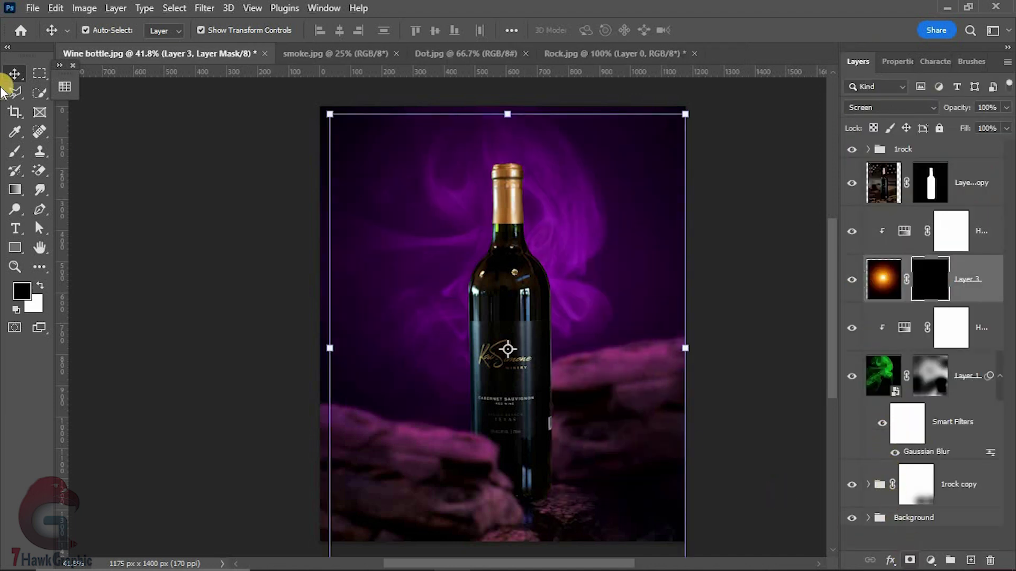
{"action": "left_click", "coordinate": [15, 190]}
{"action": "left_click", "coordinate": [176, 31]}
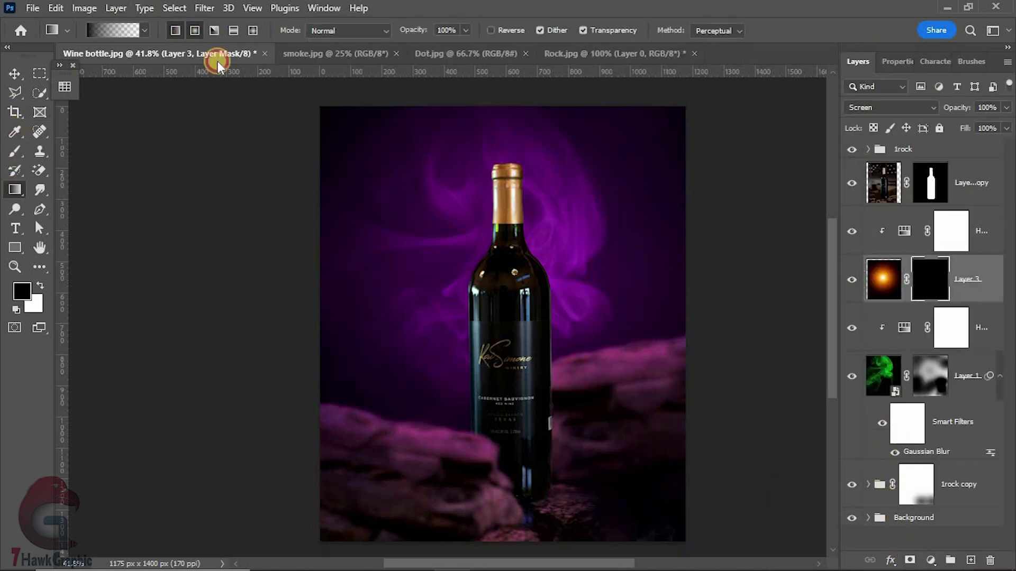
{"action": "key", "text": "x"}
{"action": "left_click_drag", "start_coordinate": [490, 313], "coordinate": [773, 354]}
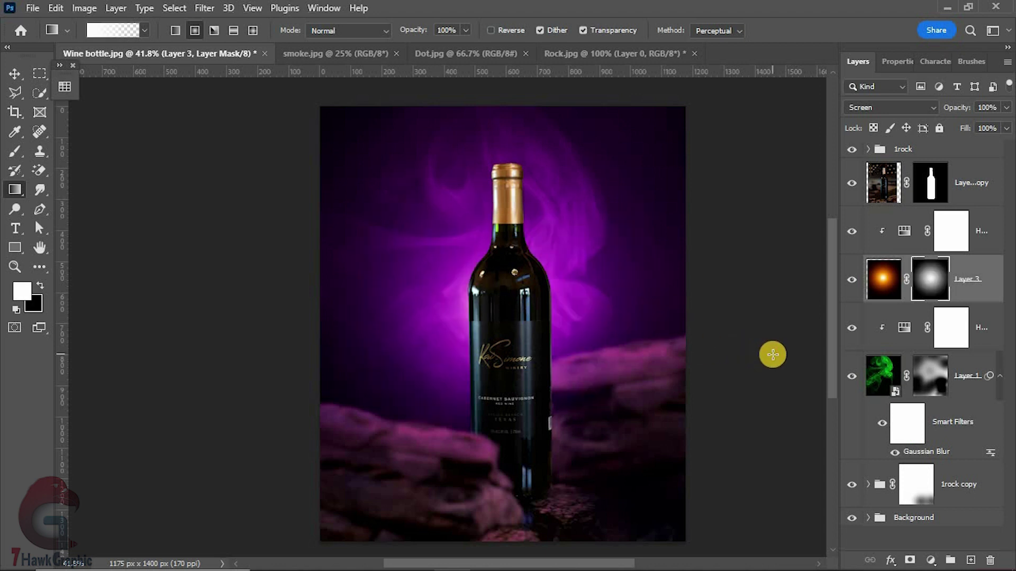
{"action": "scroll", "coordinate": [577, 399], "scroll_direction": "down", "scroll_amount": 1}
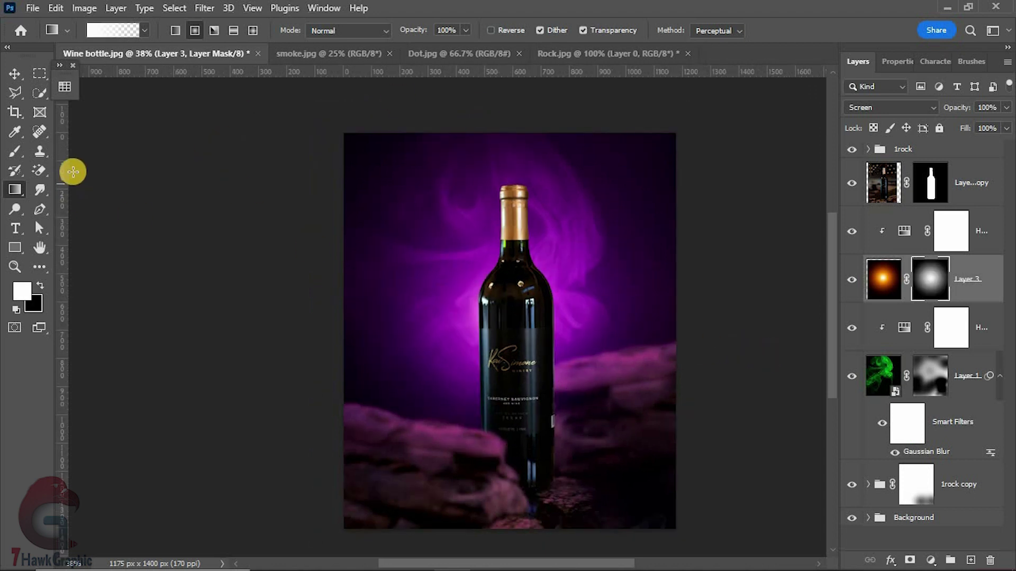
Lower Layer 3's opacity to 61%.
{"action": "left_click", "coordinate": [14, 73]}
{"action": "left_click_drag", "start_coordinate": [950, 108], "coordinate": [931, 107]}
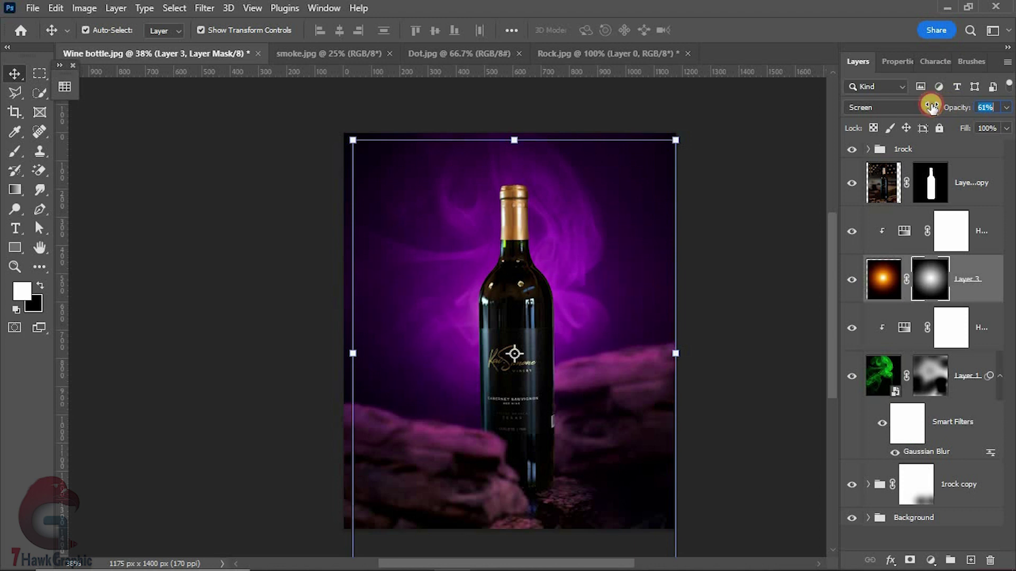
{"action": "scroll", "coordinate": [545, 356], "scroll_direction": "up", "scroll_amount": 1}
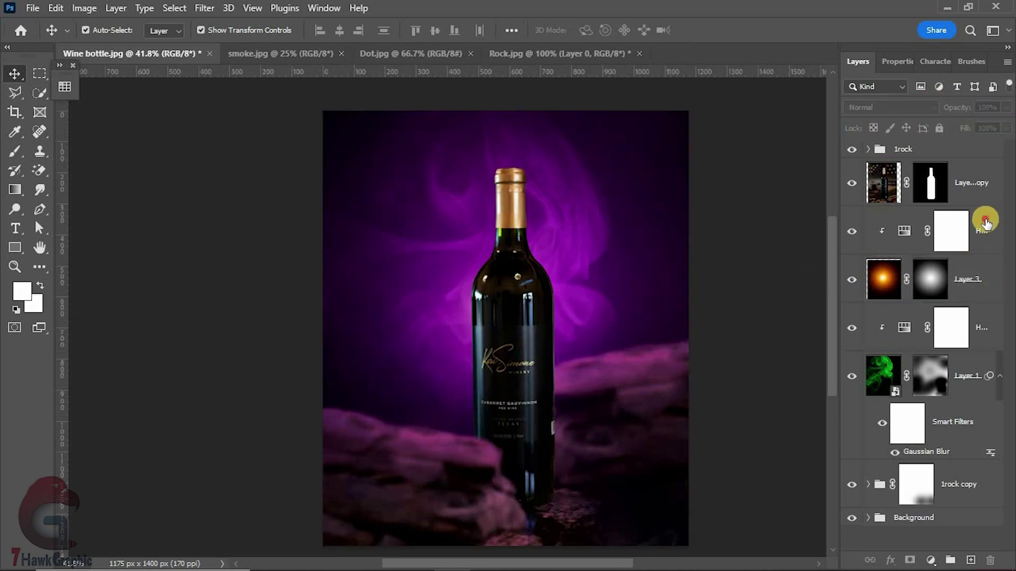
Add a new empty Layer 4 above the purple Hue/Saturation adjustment.
{"action": "left_click", "coordinate": [985, 222]}
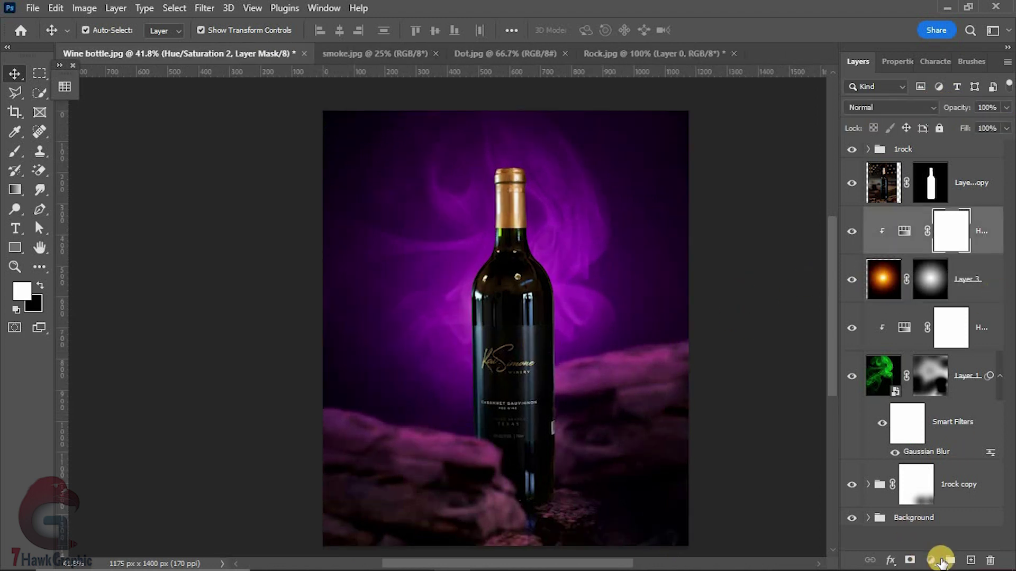
{"action": "left_click", "coordinate": [970, 560]}
{"action": "left_click", "coordinate": [14, 189]}
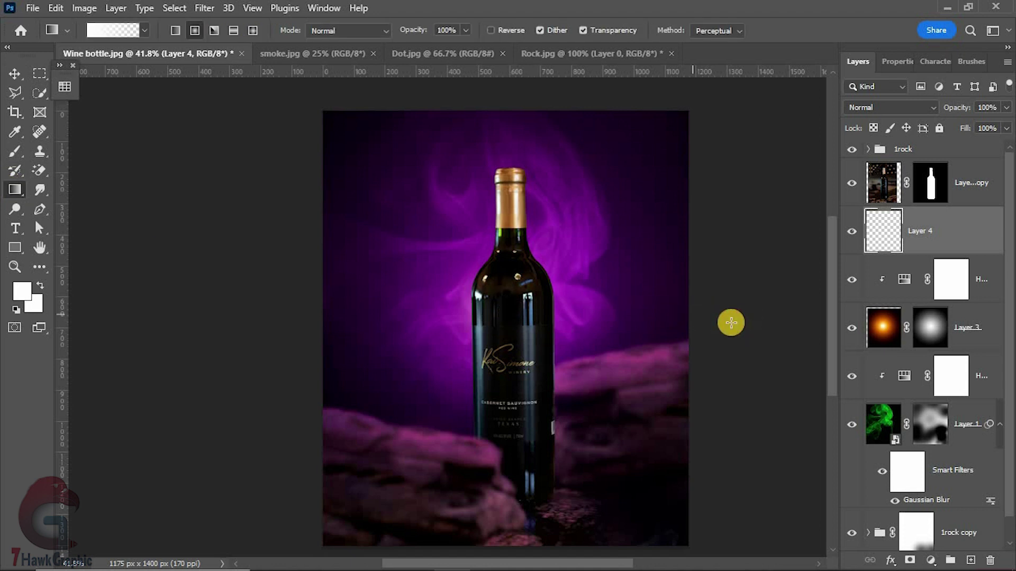
Set Layer 4 to Overlay at 26% opacity and compare it toggled off and on.
{"action": "left_click", "coordinate": [894, 107]}
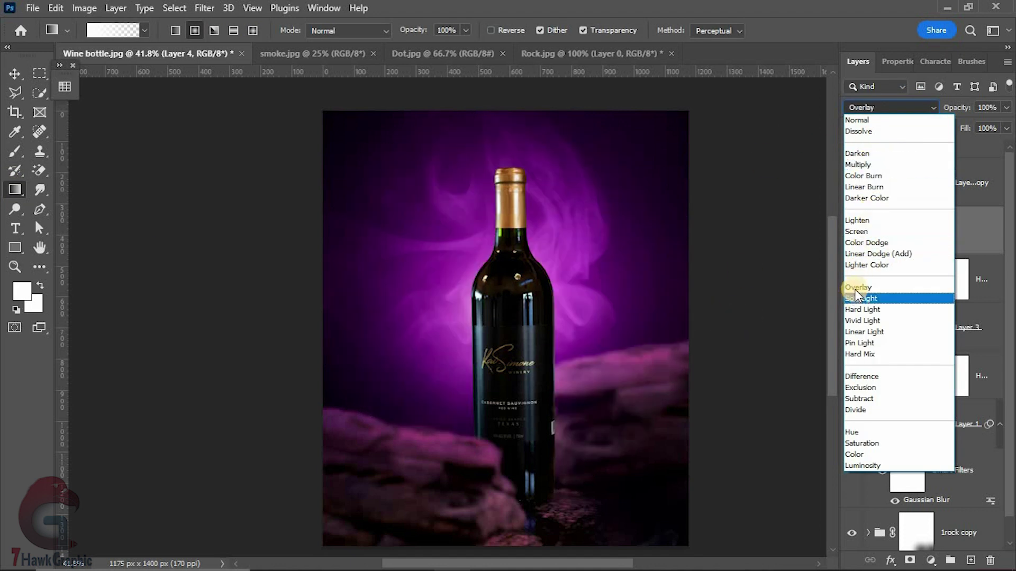
{"action": "left_click", "coordinate": [857, 287]}
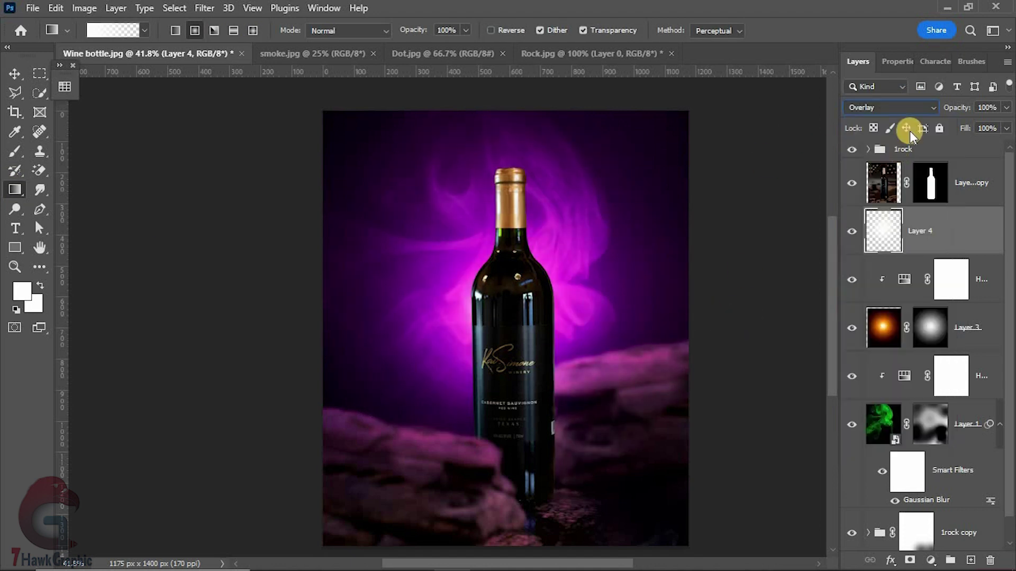
{"action": "left_click_drag", "start_coordinate": [911, 108], "coordinate": [905, 103]}
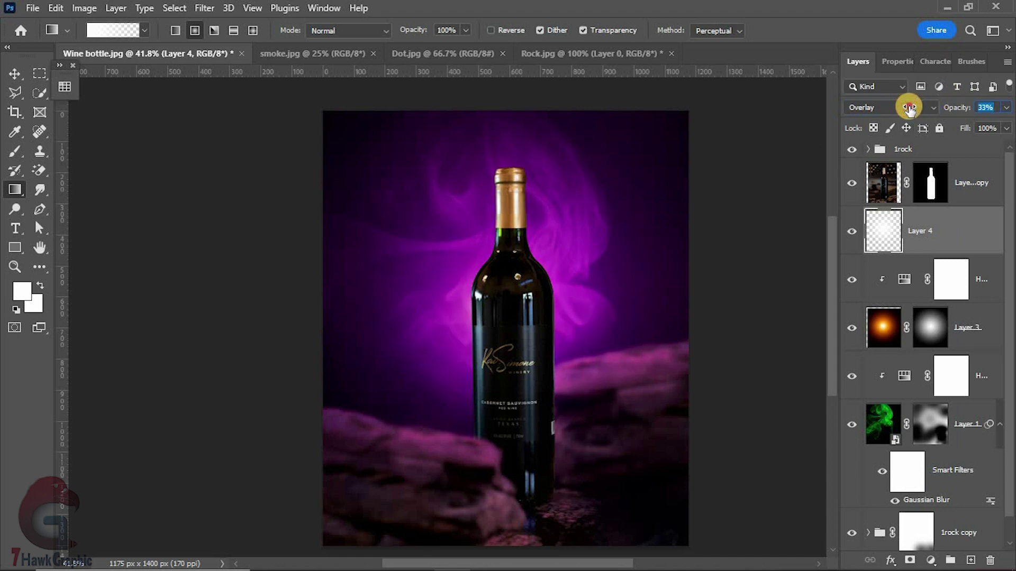
{"action": "left_click", "coordinate": [852, 234]}
{"action": "scroll", "coordinate": [567, 364], "scroll_direction": "down", "scroll_amount": 1}
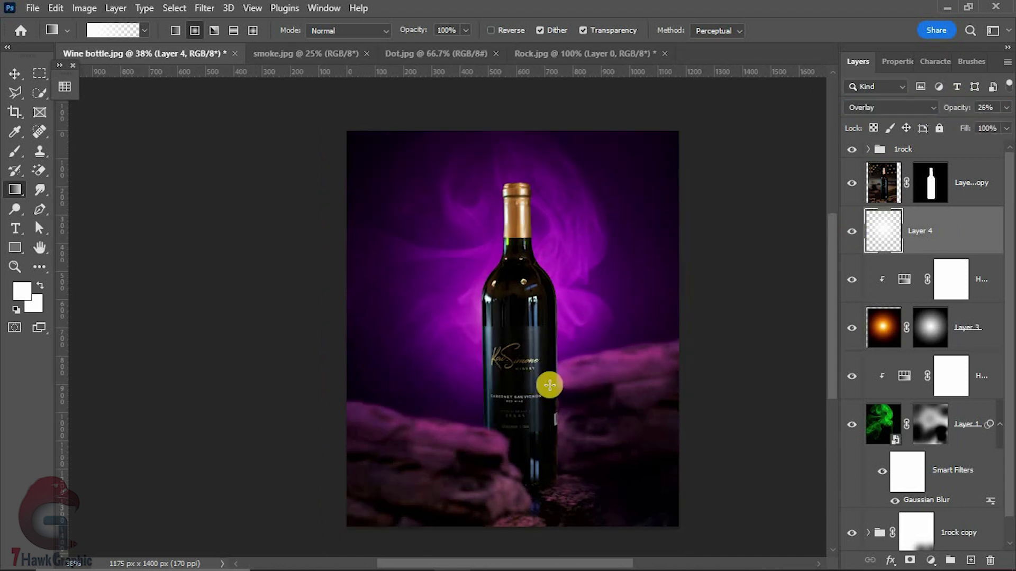
{"action": "left_click", "coordinate": [15, 73]}
{"action": "left_click", "coordinate": [195, 411]}
Edit the Background group's gradient fill, repositioning it and reducing its scale to 167%.
{"action": "left_click", "coordinate": [664, 181]}
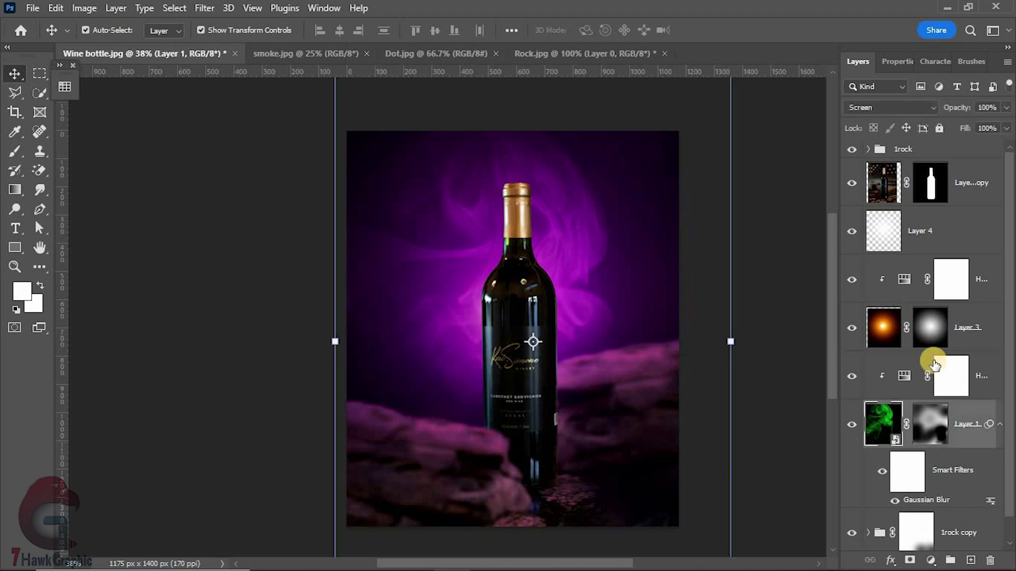
{"action": "scroll", "coordinate": [930, 359], "scroll_direction": "down", "scroll_amount": 1}
{"action": "left_click", "coordinate": [868, 541]}
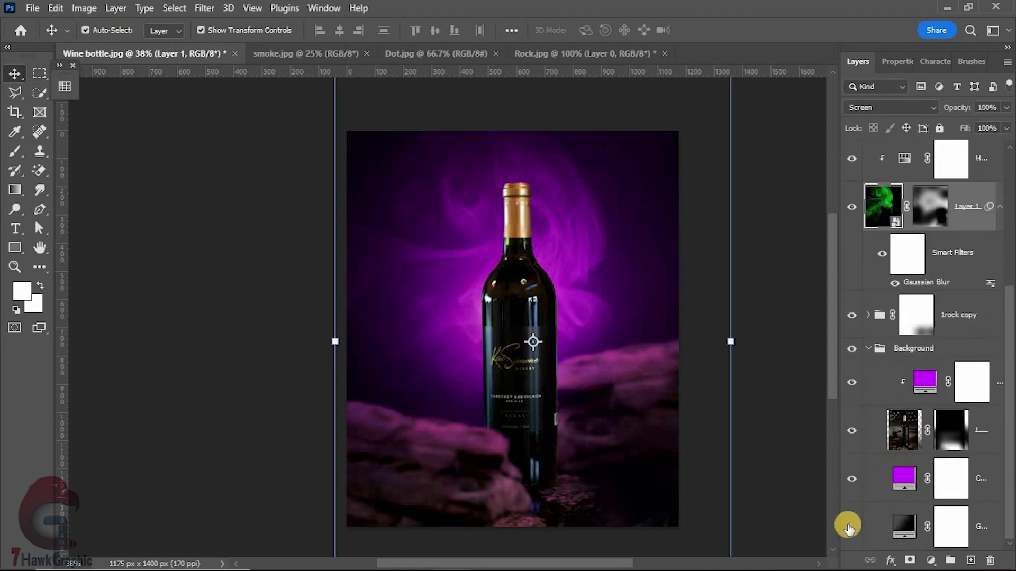
{"action": "left_click", "coordinate": [849, 527]}
{"action": "left_click", "coordinate": [849, 527]}
{"action": "double_click", "coordinate": [907, 527]}
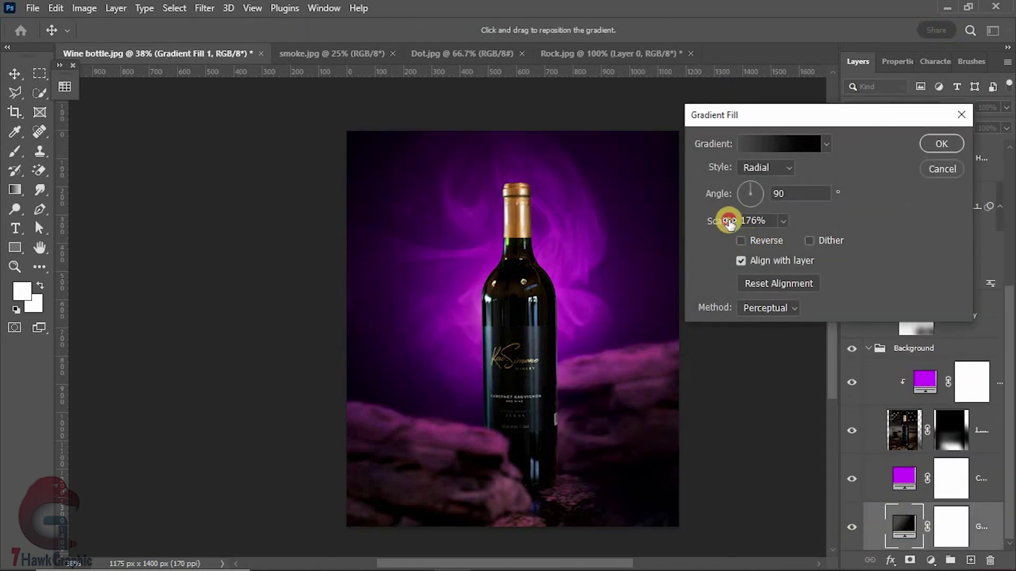
{"action": "left_click", "coordinate": [596, 216]}
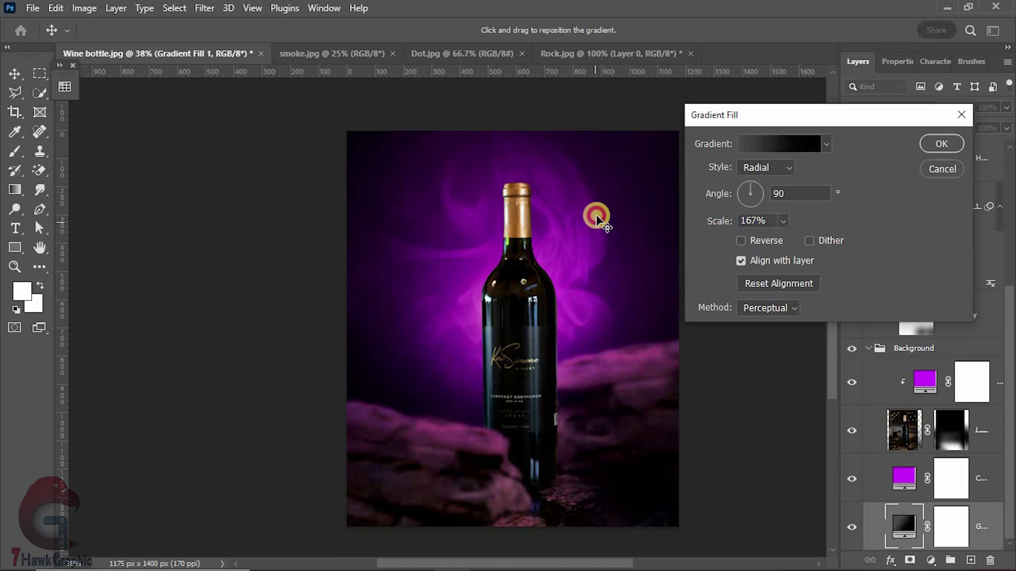
{"action": "left_click", "coordinate": [931, 144]}
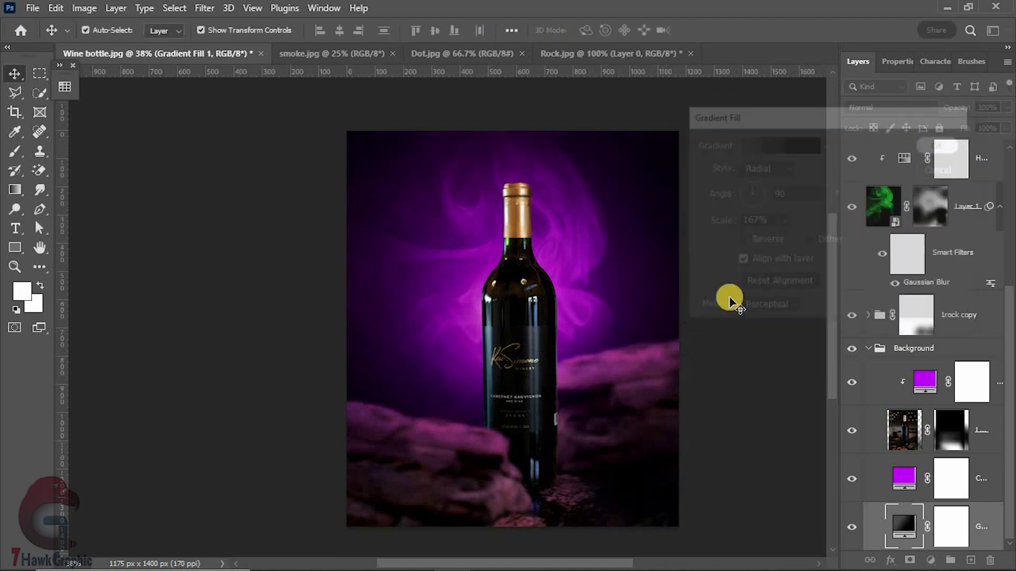
{"action": "left_click", "coordinate": [862, 346]}
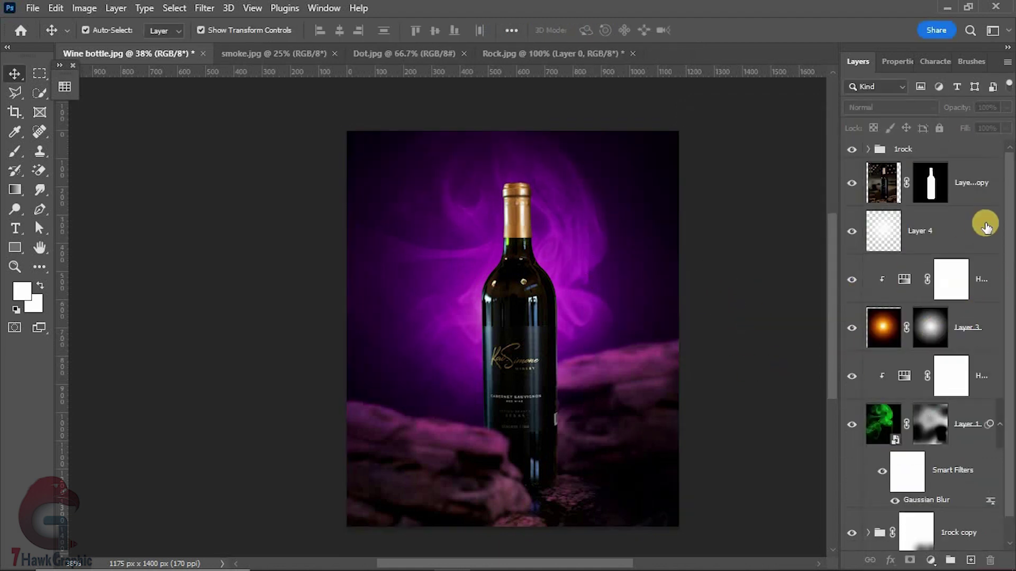
Group Layer 1 through Layer 4 into a group named 'smoke', then select the bottle layer.
{"action": "left_click", "coordinate": [983, 220]}
{"action": "left_click", "coordinate": [997, 418], "text": "shift"}
{"action": "key", "text": "ctrl+g"}
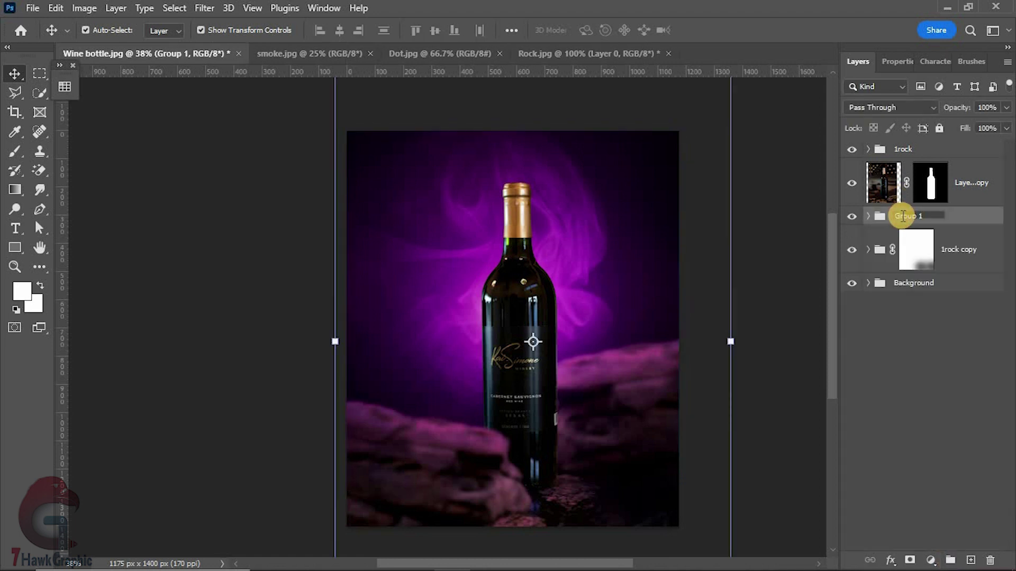
{"action": "double_click", "coordinate": [903, 215]}
{"action": "type", "text": "smoke"}
{"action": "key", "text": "Return"}
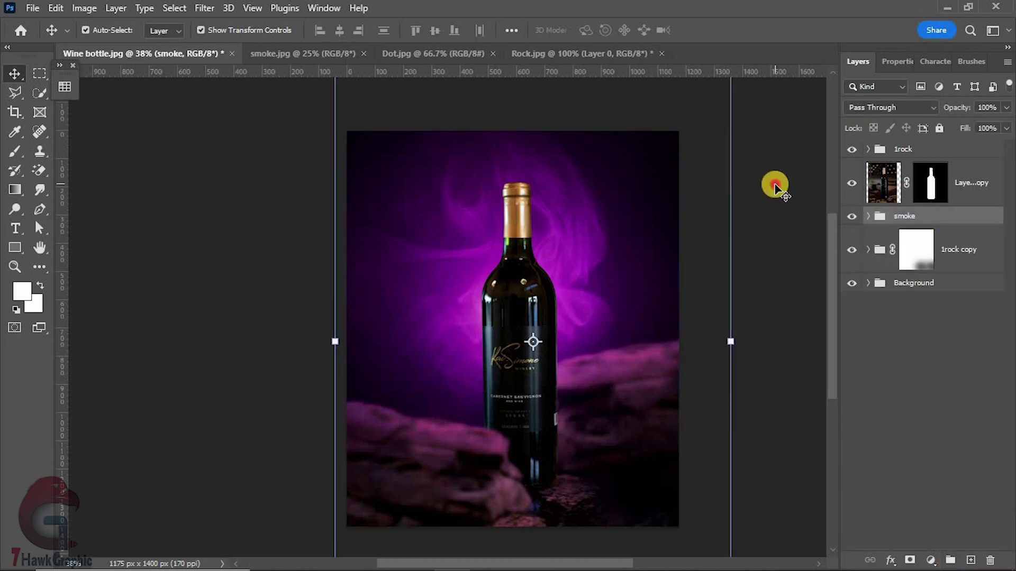
{"action": "left_click", "coordinate": [774, 190]}
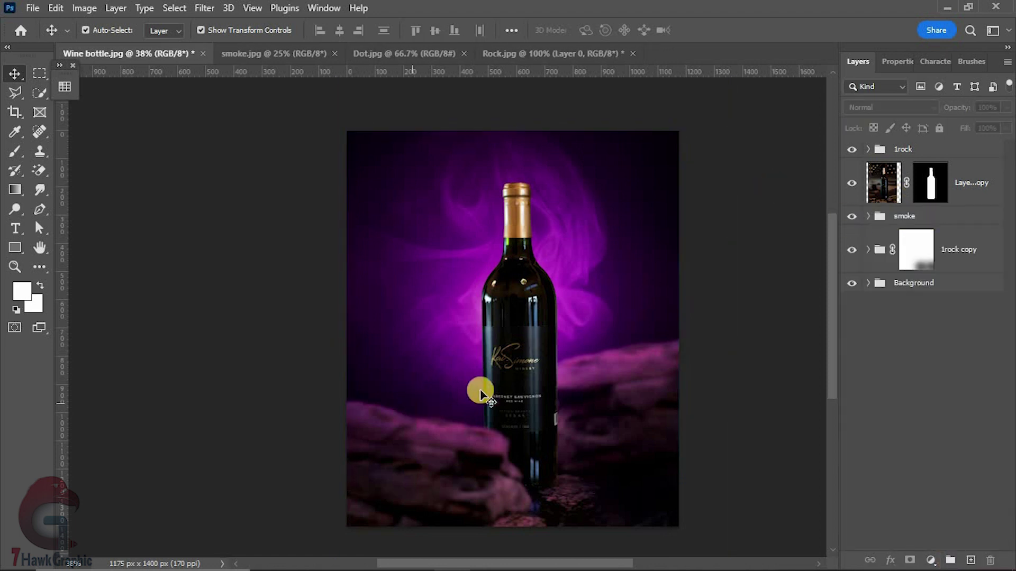
{"action": "left_click", "coordinate": [528, 360]}
Add a brightening Curves adjustment above the bottle and invert its mask to black.
{"action": "left_click", "coordinate": [930, 559]}
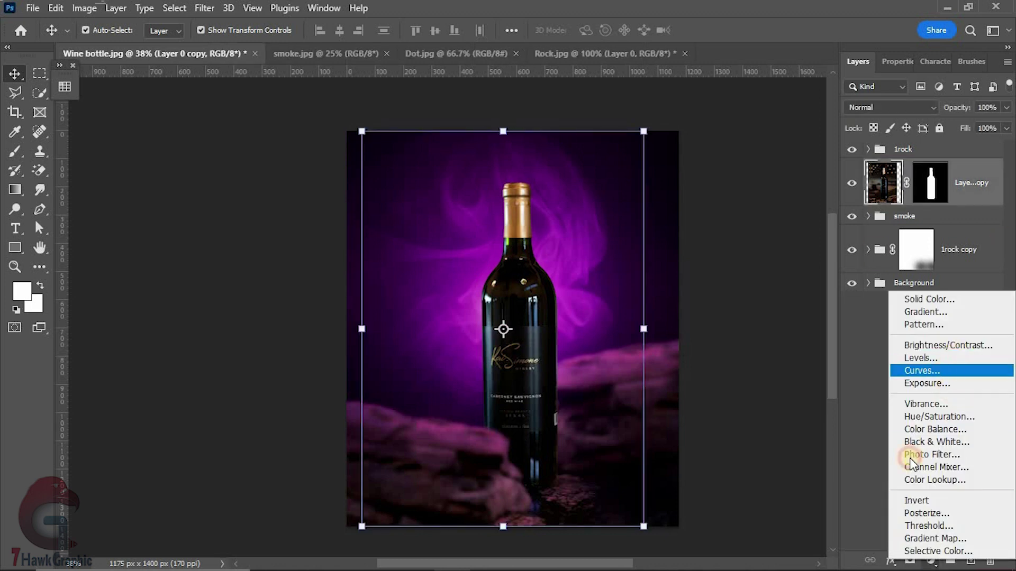
{"action": "left_click", "coordinate": [934, 368]}
{"action": "left_click_drag", "start_coordinate": [956, 181], "coordinate": [949, 152]}
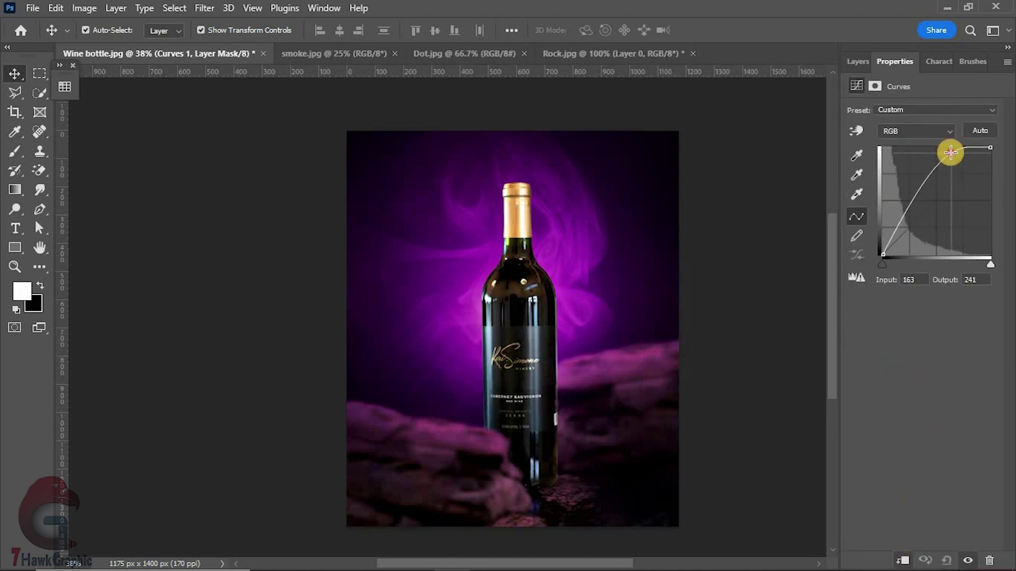
{"action": "left_click_drag", "start_coordinate": [898, 212], "coordinate": [900, 215]}
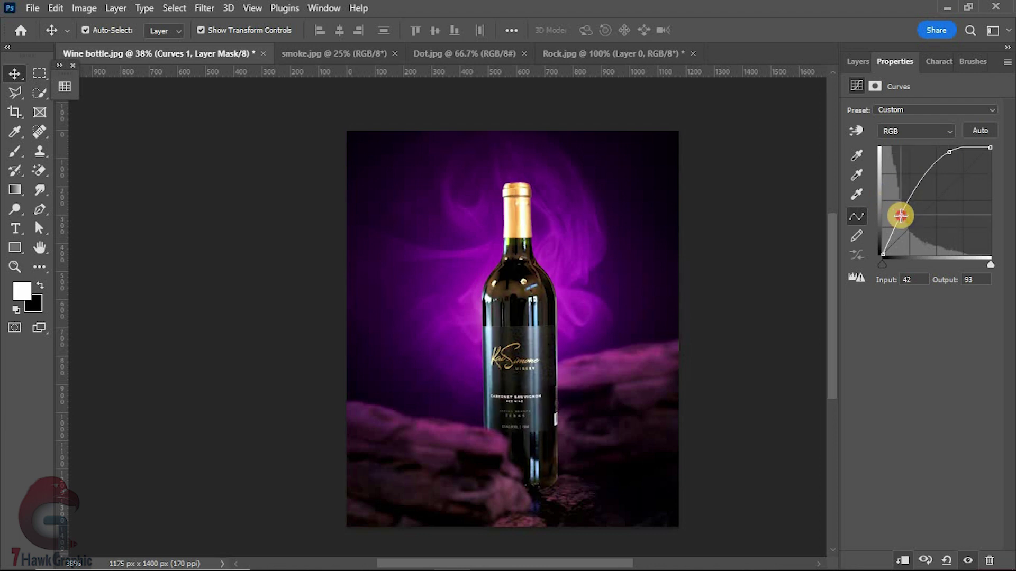
{"action": "left_click", "coordinate": [858, 61]}
{"action": "key", "text": "ctrl+i"}
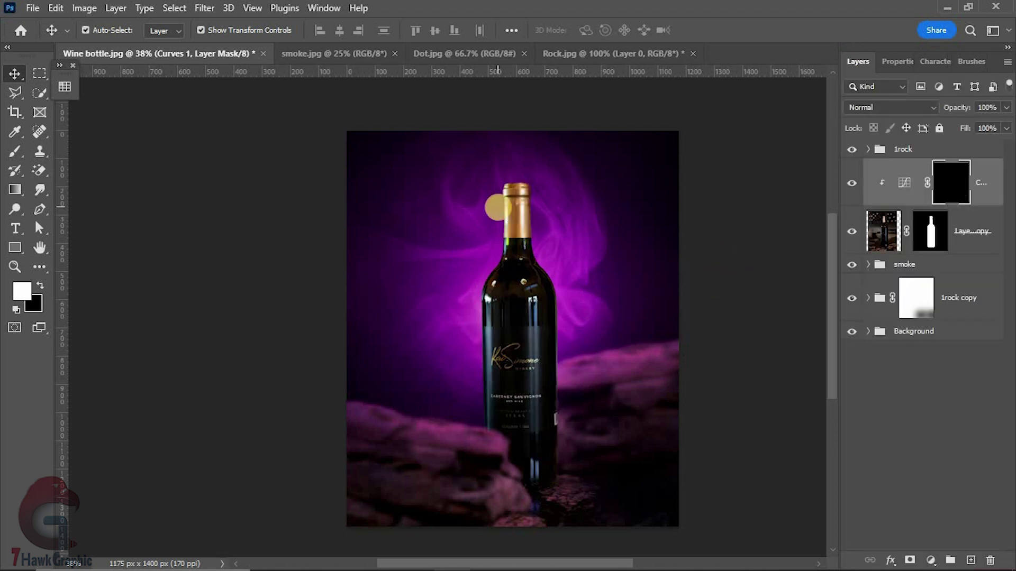
Brush white into the Curves mask along the bottle's edges and up its neck.
{"action": "key", "text": "b"}
{"action": "scroll", "coordinate": [508, 179], "scroll_direction": "up", "scroll_amount": 3}
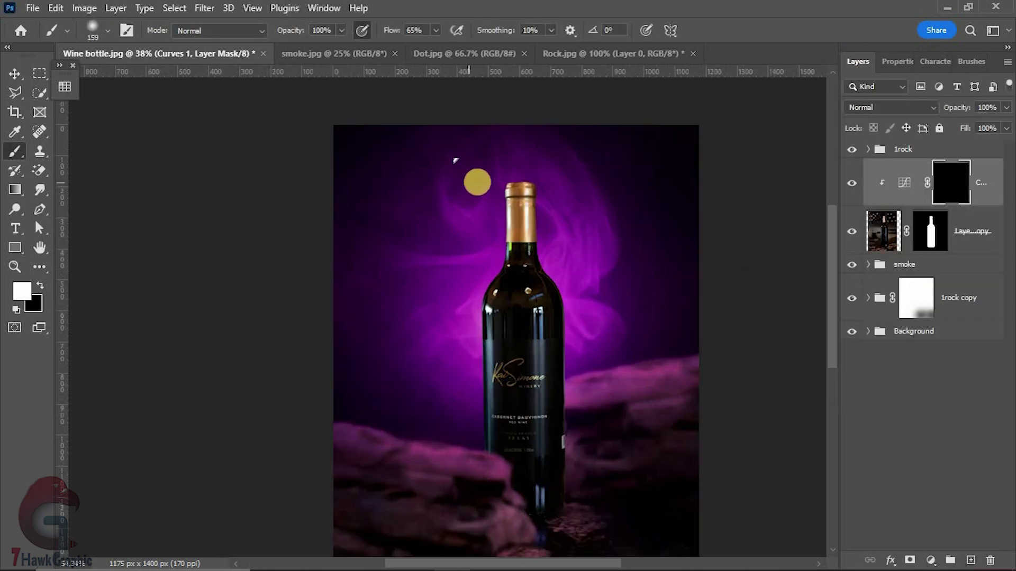
{"action": "scroll", "coordinate": [524, 186], "scroll_direction": "up", "scroll_amount": 3}
{"action": "left_click_drag", "start_coordinate": [517, 301], "coordinate": [486, 353]}
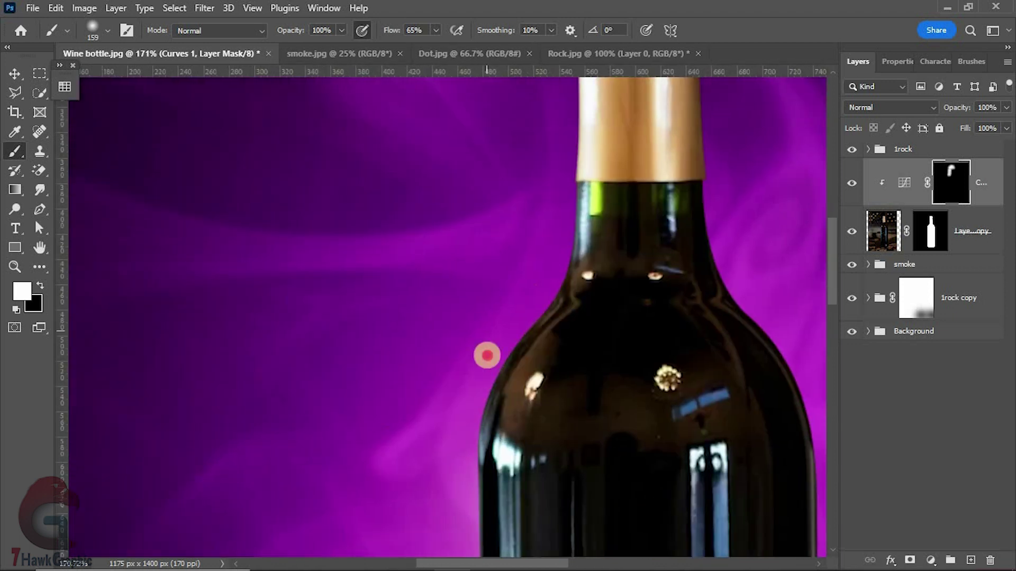
{"action": "scroll", "coordinate": [456, 291], "scroll_direction": "down", "scroll_amount": 3}
{"action": "left_click_drag", "start_coordinate": [466, 212], "coordinate": [476, 413]}
{"action": "scroll", "coordinate": [562, 415], "scroll_direction": "down", "scroll_amount": 1}
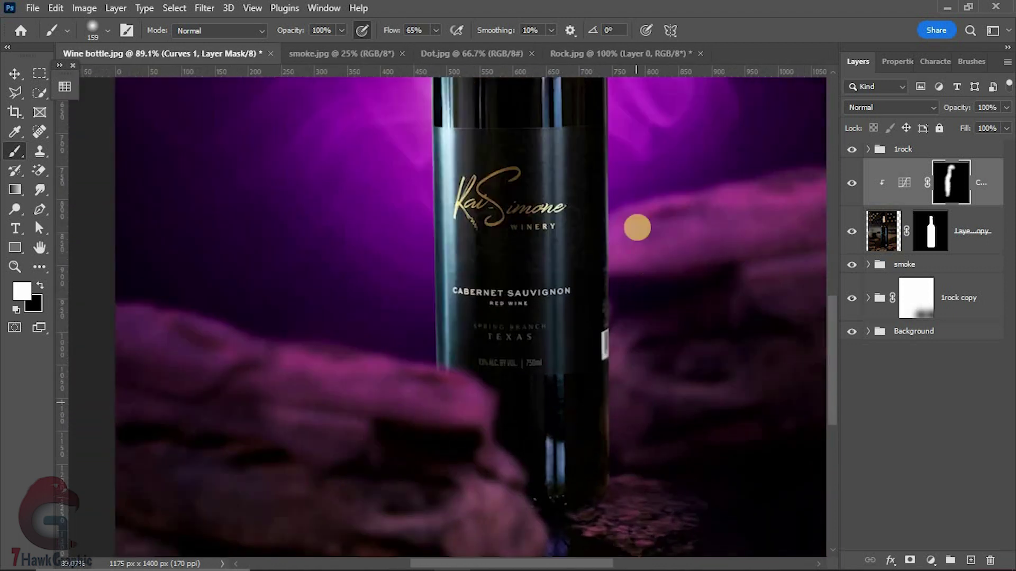
{"action": "scroll", "coordinate": [637, 224], "scroll_direction": "up", "scroll_amount": 2}
{"action": "mouse_move", "coordinate": [622, 244]}
{"action": "left_mouse_down"}
{"action": "mouse_move", "coordinate": [623, 291]}
{"action": "mouse_move", "coordinate": [563, 129]}
{"action": "left_mouse_up"}
{"action": "scroll", "coordinate": [588, 148], "scroll_direction": "up", "scroll_amount": 2}
{"action": "scroll", "coordinate": [587, 147], "scroll_direction": "up", "scroll_amount": 1}
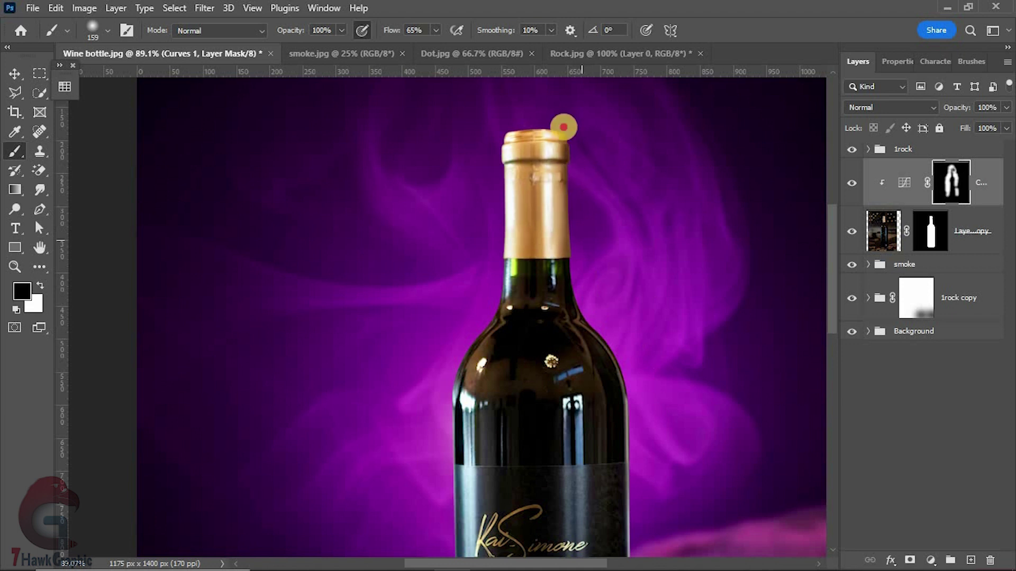
{"action": "scroll", "coordinate": [544, 290], "scroll_direction": "down", "scroll_amount": 1}
{"action": "scroll", "coordinate": [545, 290], "scroll_direction": "up", "scroll_amount": 2}
{"action": "scroll", "coordinate": [576, 350], "scroll_direction": "down", "scroll_amount": 2}
{"action": "scroll", "coordinate": [529, 370], "scroll_direction": "down", "scroll_amount": 2}
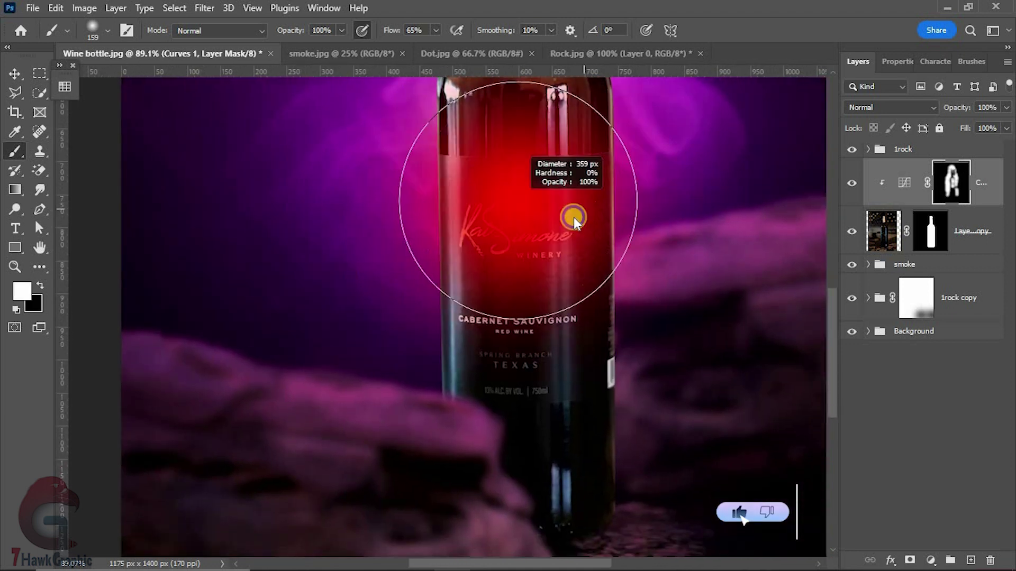
{"action": "key", "text": "x"}
{"action": "scroll", "coordinate": [527, 413], "scroll_direction": "down", "scroll_amount": 3}
{"action": "scroll", "coordinate": [593, 338], "scroll_direction": "up", "scroll_amount": 1}
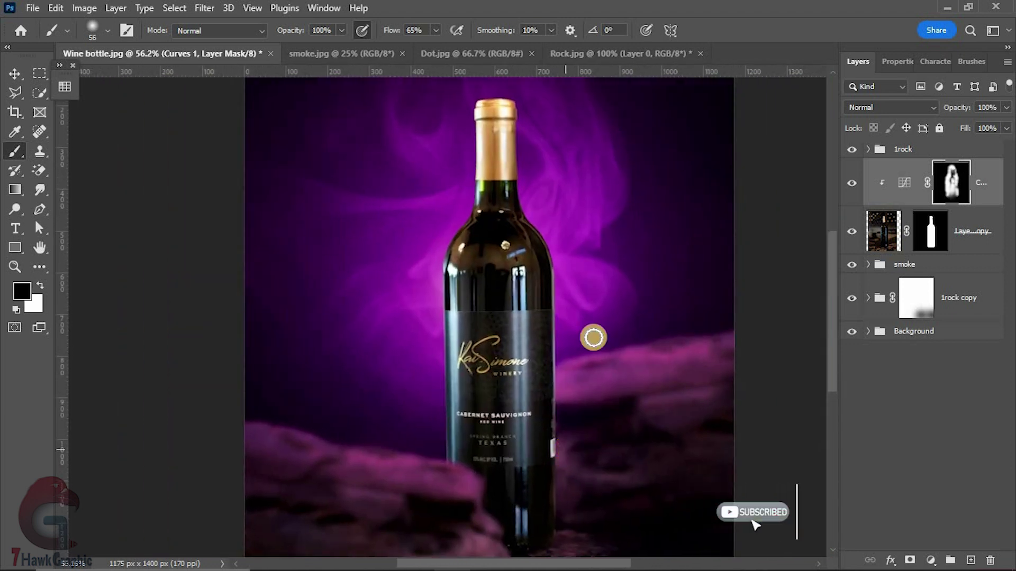
{"action": "left_click", "coordinate": [881, 222]}
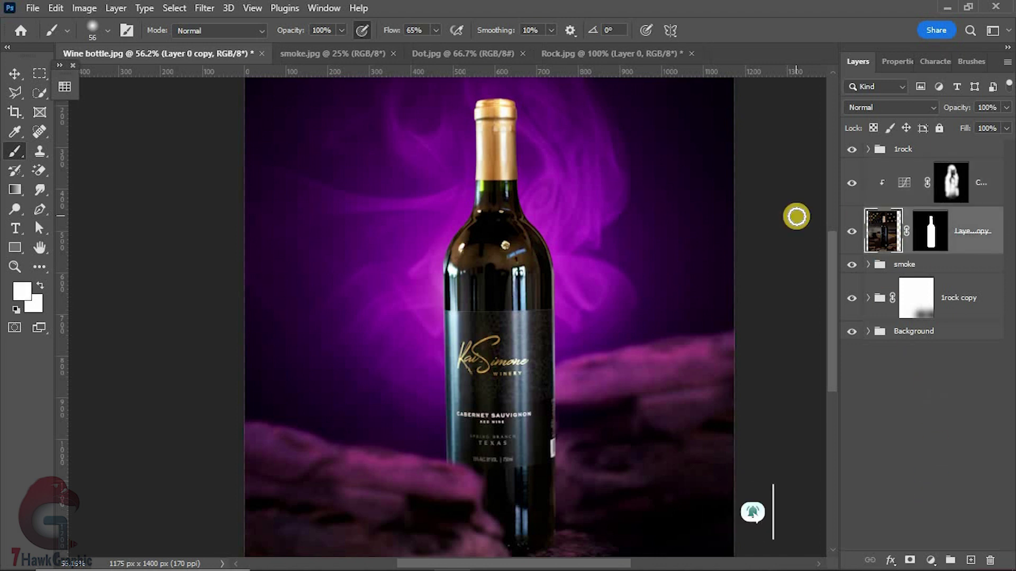
Add a purple ae00ff Solid Color fill above the Curves layer, blended in Soft Light.
{"action": "left_click", "coordinate": [936, 558]}
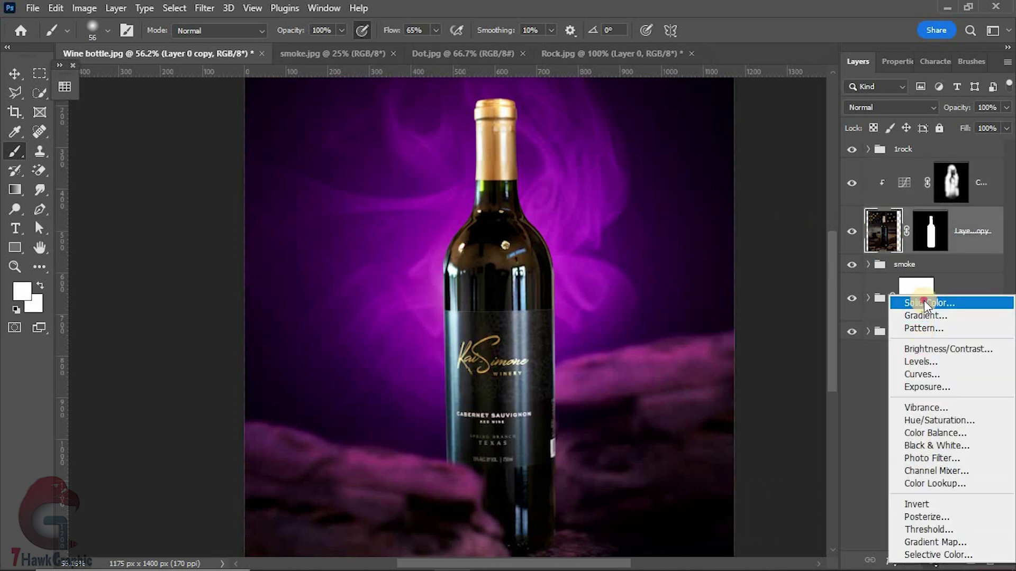
{"action": "key", "text": "Escape"}
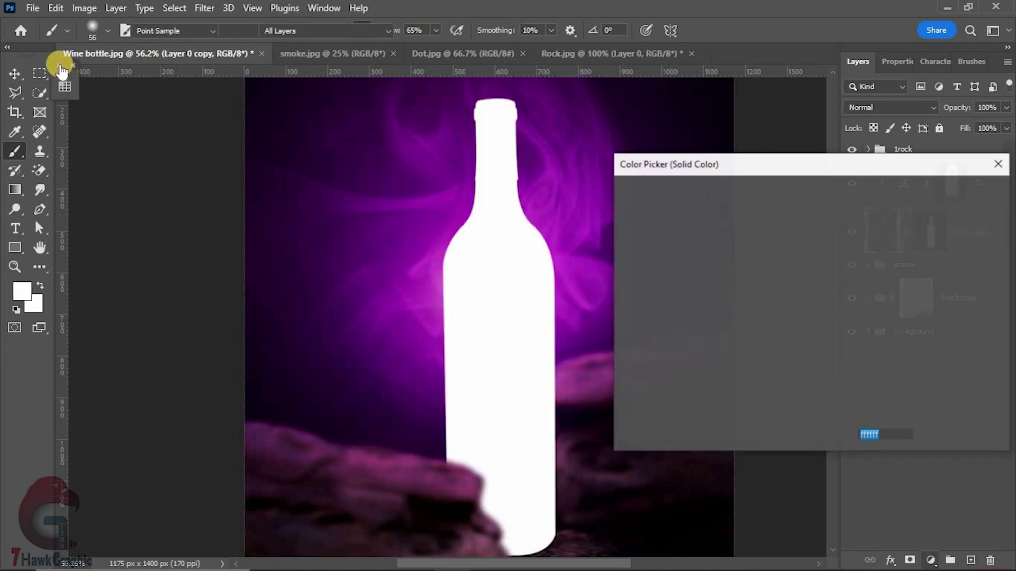
{"action": "left_click", "coordinate": [64, 86]}
{"action": "left_click", "coordinate": [89, 123]}
{"action": "left_click", "coordinate": [935, 193]}
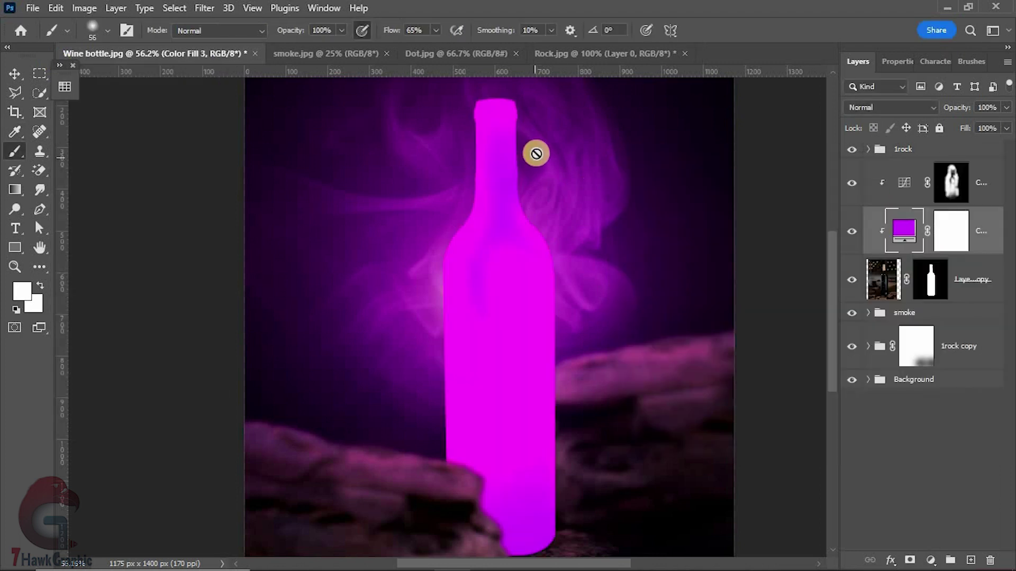
{"action": "left_click_drag", "start_coordinate": [981, 217], "coordinate": [983, 172]}
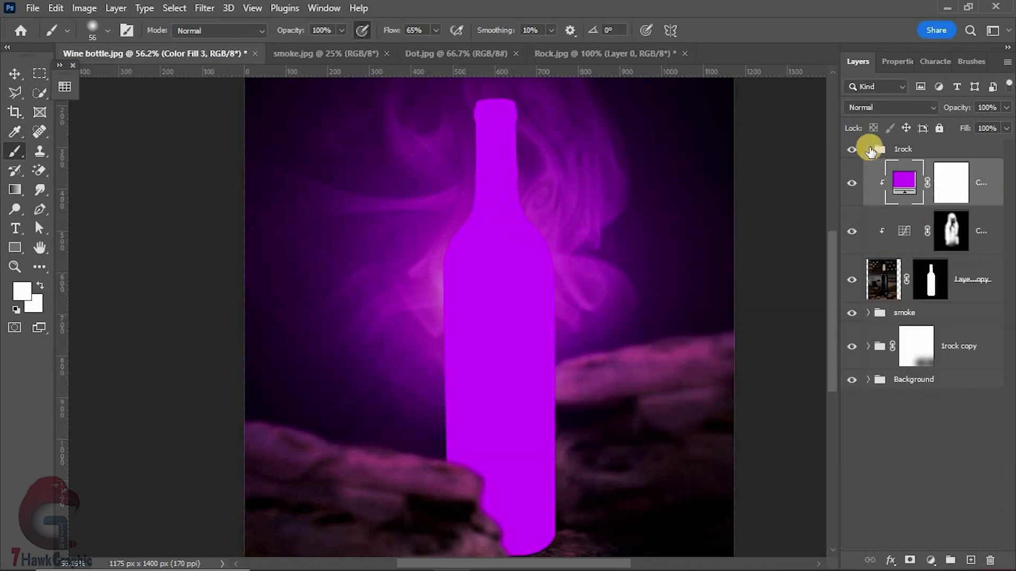
{"action": "left_click", "coordinate": [889, 108]}
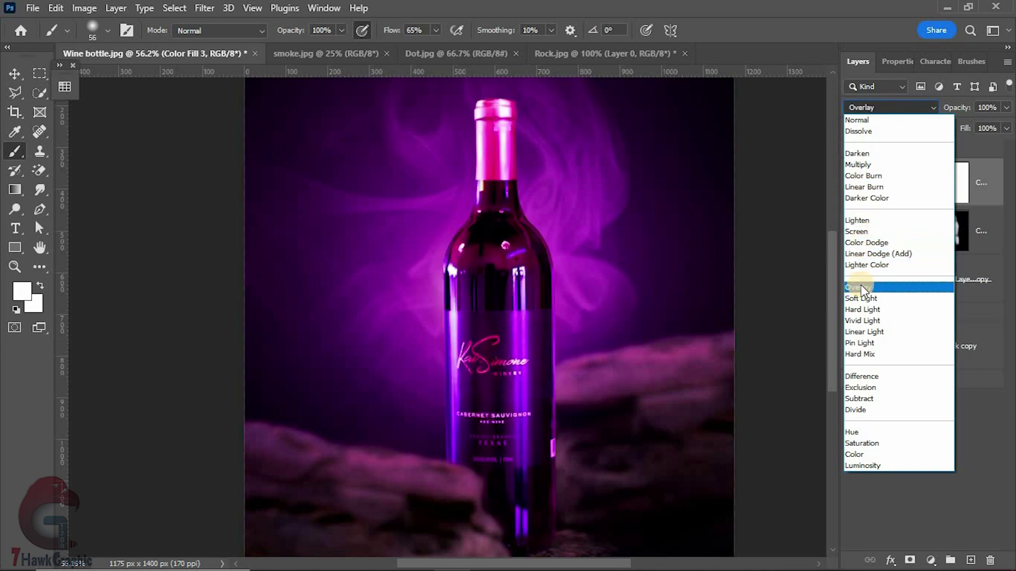
{"action": "left_click", "coordinate": [876, 298]}
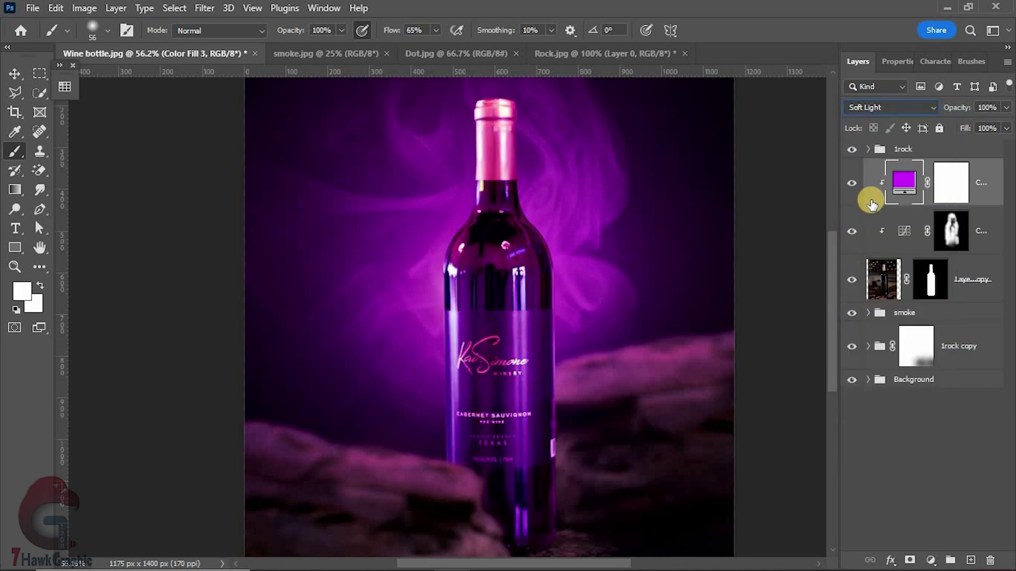
Split the Blend If Underlying Layer slider so the purple tint affects brighter areas.
{"action": "right_click", "coordinate": [900, 179]}
{"action": "left_click", "coordinate": [846, 190]}
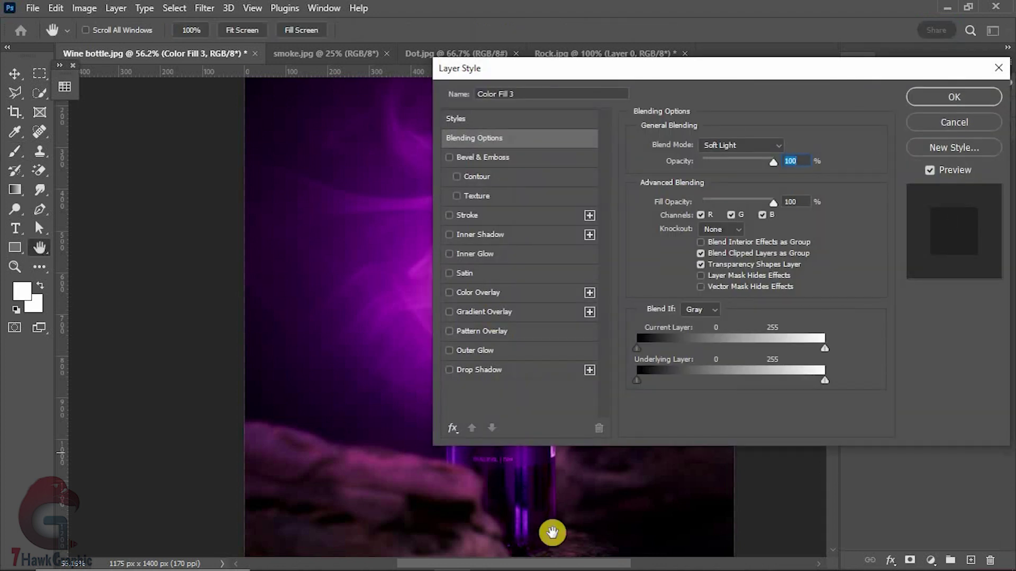
{"action": "left_click_drag", "start_coordinate": [551, 538], "coordinate": [466, 538]}
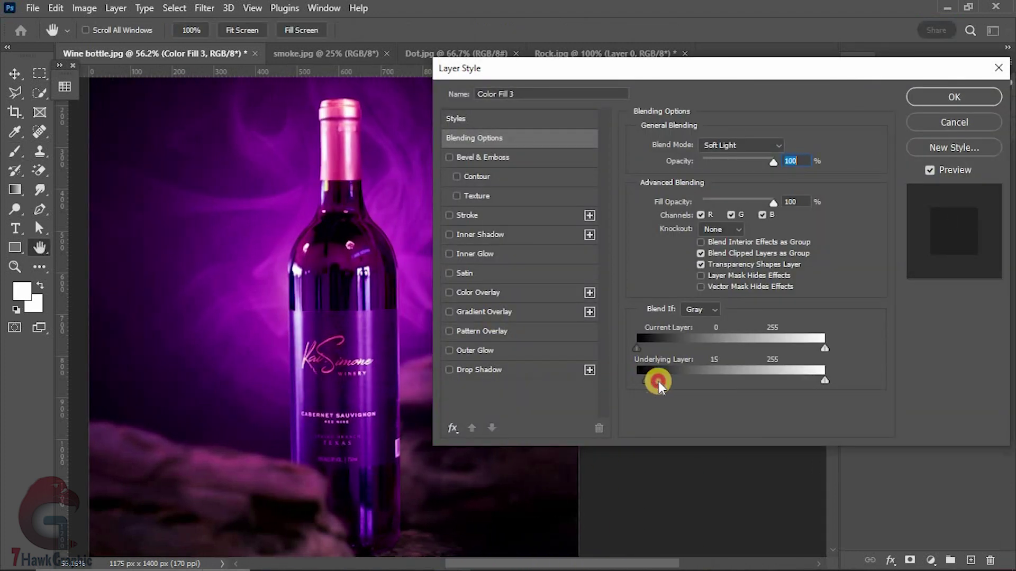
{"action": "left_click_drag", "start_coordinate": [658, 382], "coordinate": [701, 378]}
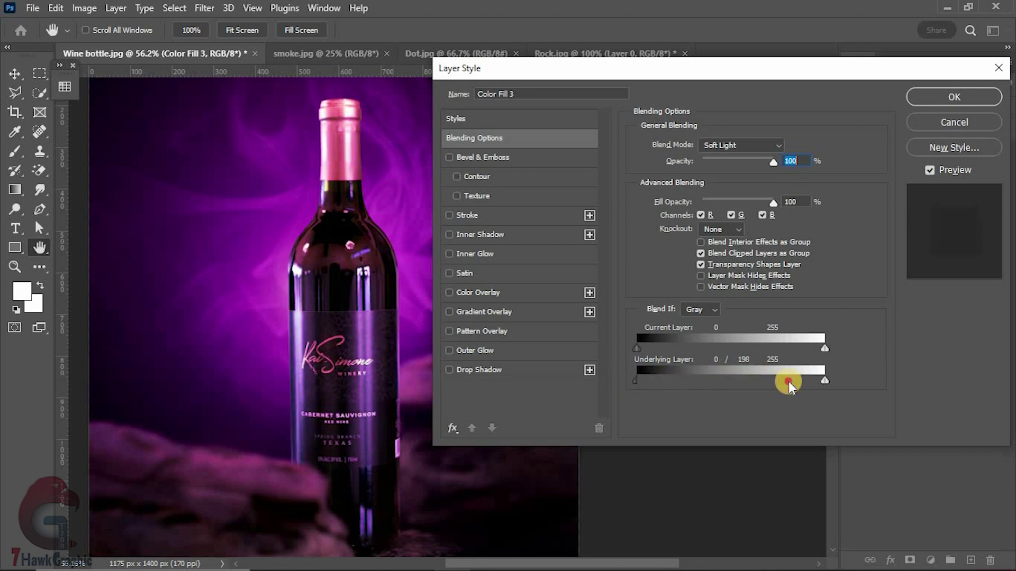
{"action": "left_click", "coordinate": [802, 195]}
{"action": "left_click_drag", "start_coordinate": [283, 303], "coordinate": [436, 323]}
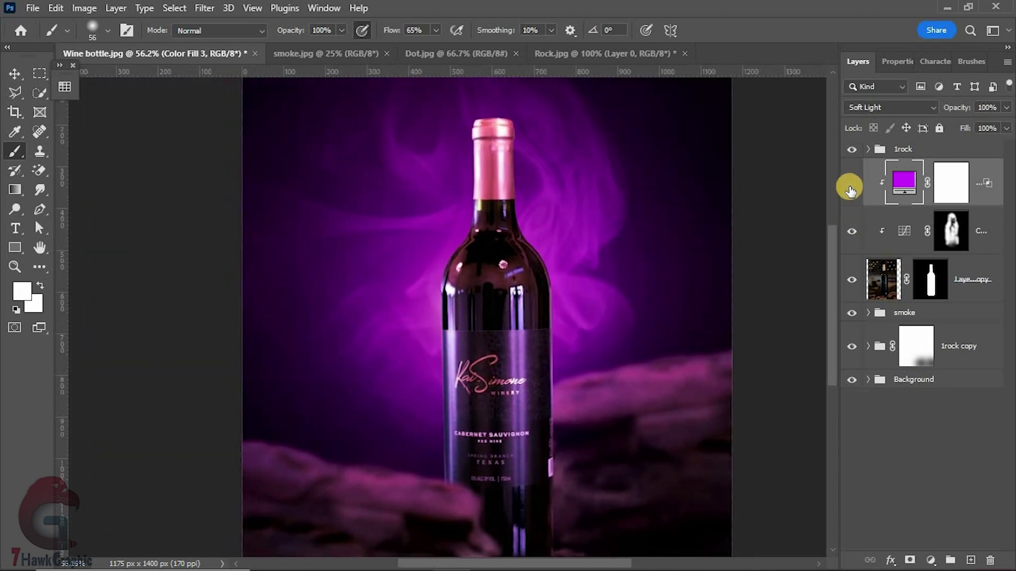
{"action": "left_click", "coordinate": [850, 190]}
Paint Color Fill 3's mask black over the foil neck and central strip of the bottle.
{"action": "left_click", "coordinate": [955, 188]}
{"action": "key", "text": "x"}
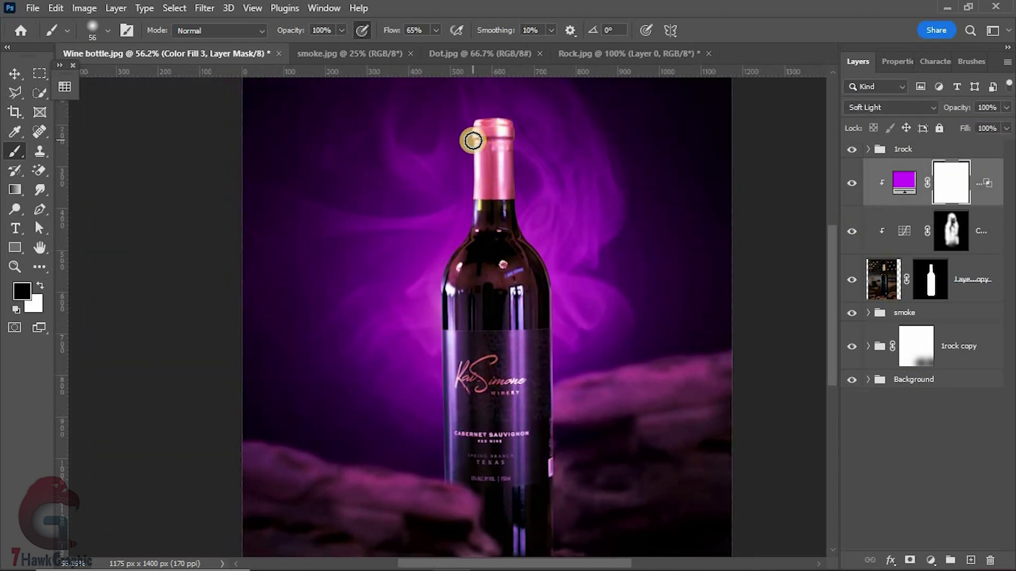
{"action": "scroll", "coordinate": [472, 141], "scroll_direction": "up", "scroll_amount": 2}
{"action": "left_click", "coordinate": [514, 229]}
{"action": "key", "text": "x"}
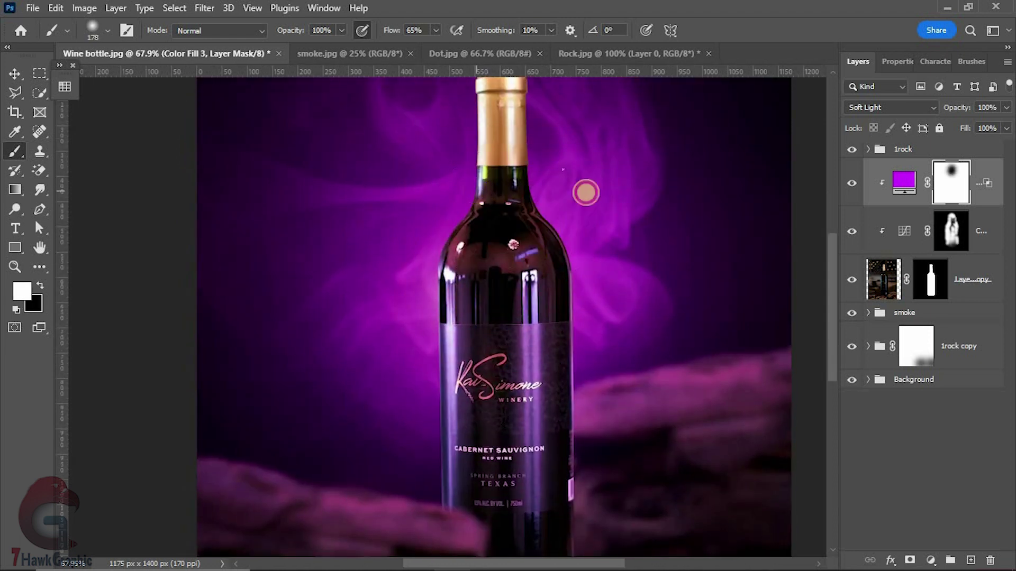
{"action": "scroll", "coordinate": [526, 132], "scroll_direction": "down", "scroll_amount": 2}
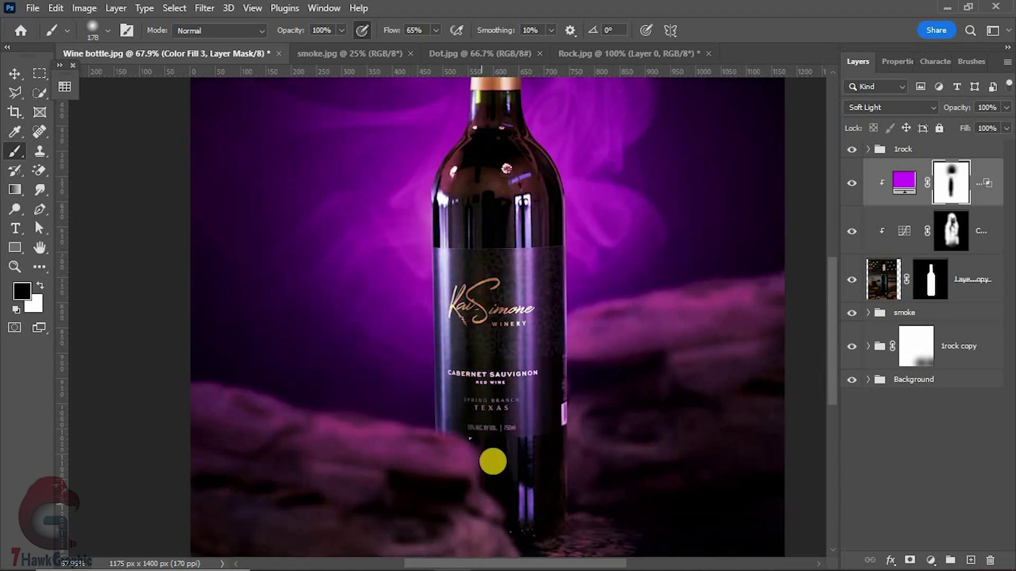
{"action": "scroll", "coordinate": [523, 222], "scroll_direction": "up", "scroll_amount": 3}
{"action": "scroll", "coordinate": [554, 166], "scroll_direction": "up", "scroll_amount": 5}
{"action": "key", "text": "x"}
{"action": "key", "text": "bracketleft"}
{"action": "key", "text": "bracketleft"}
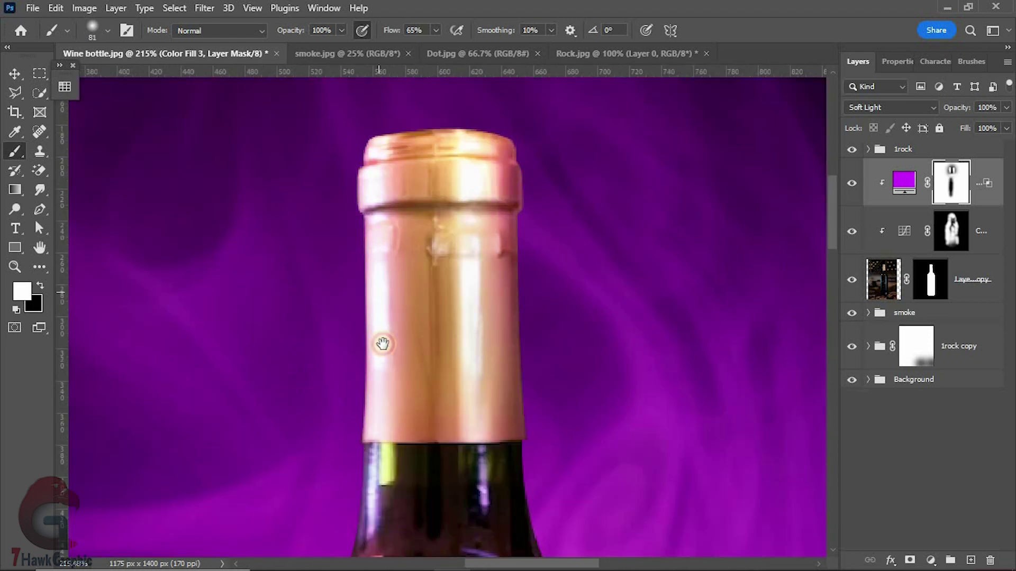
{"action": "scroll", "coordinate": [510, 213], "scroll_direction": "down", "scroll_amount": 4}
{"action": "scroll", "coordinate": [586, 406], "scroll_direction": "down", "scroll_amount": 4}
{"action": "left_click", "coordinate": [14, 74]}
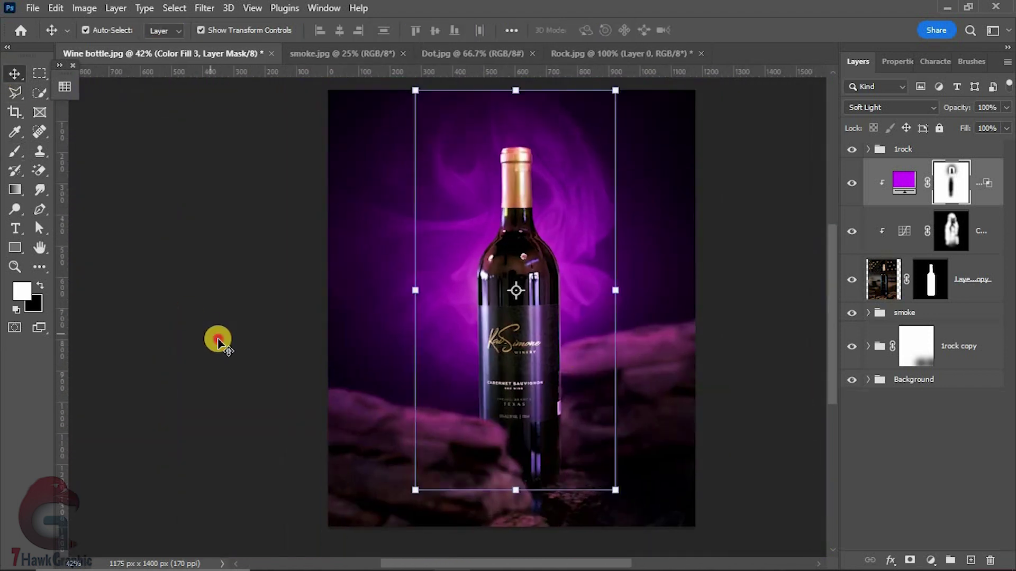
{"action": "left_click", "coordinate": [218, 340]}
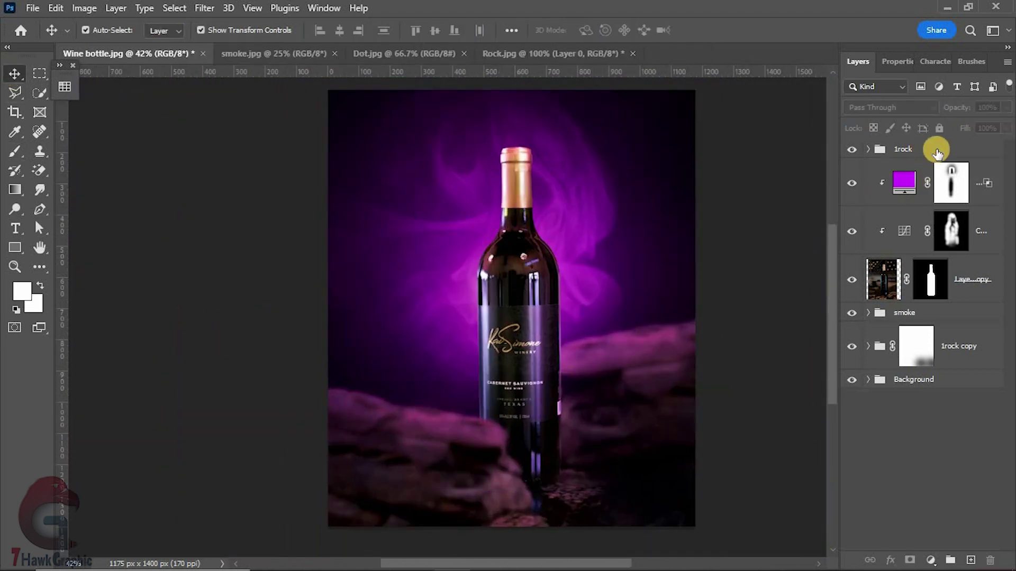
Add a new Layer 5 above the 1rock group, filled with 50% gray in Overlay mode.
{"action": "left_click", "coordinate": [921, 151]}
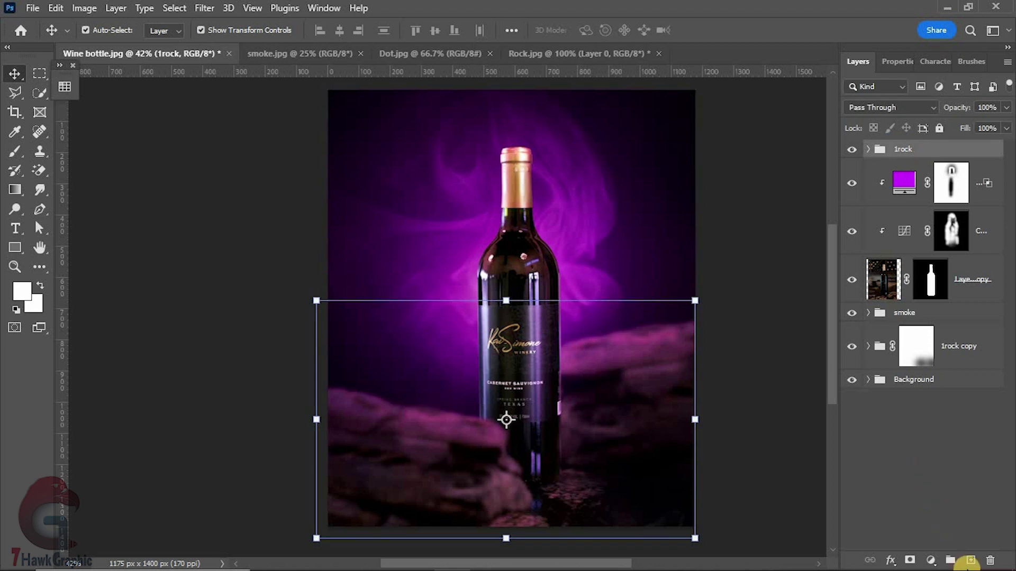
{"action": "left_click", "coordinate": [971, 560]}
{"action": "left_click", "coordinate": [57, 8]}
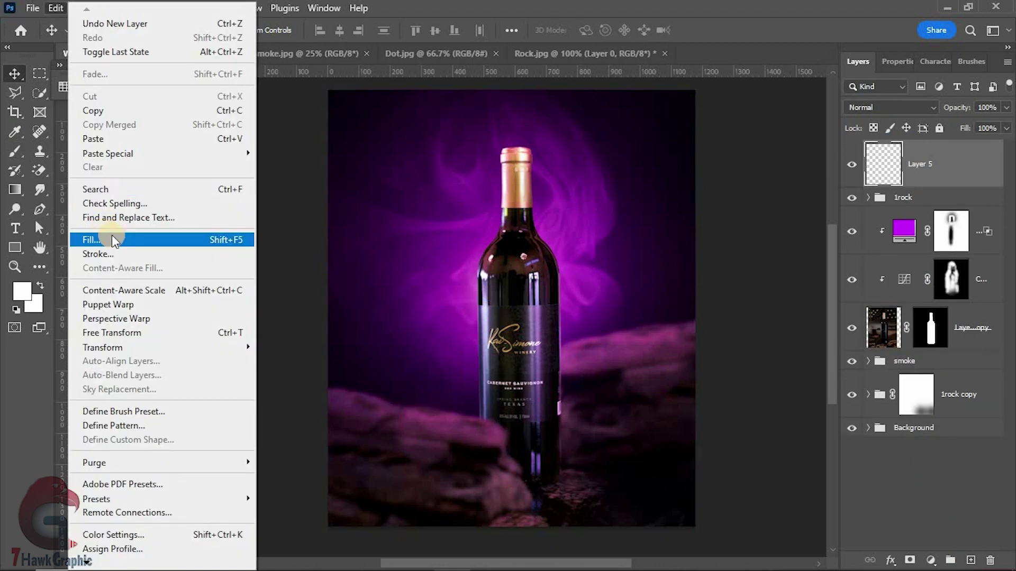
{"action": "left_click", "coordinate": [106, 234]}
{"action": "left_click", "coordinate": [601, 128]}
{"action": "key", "text": "shift+alt+o"}
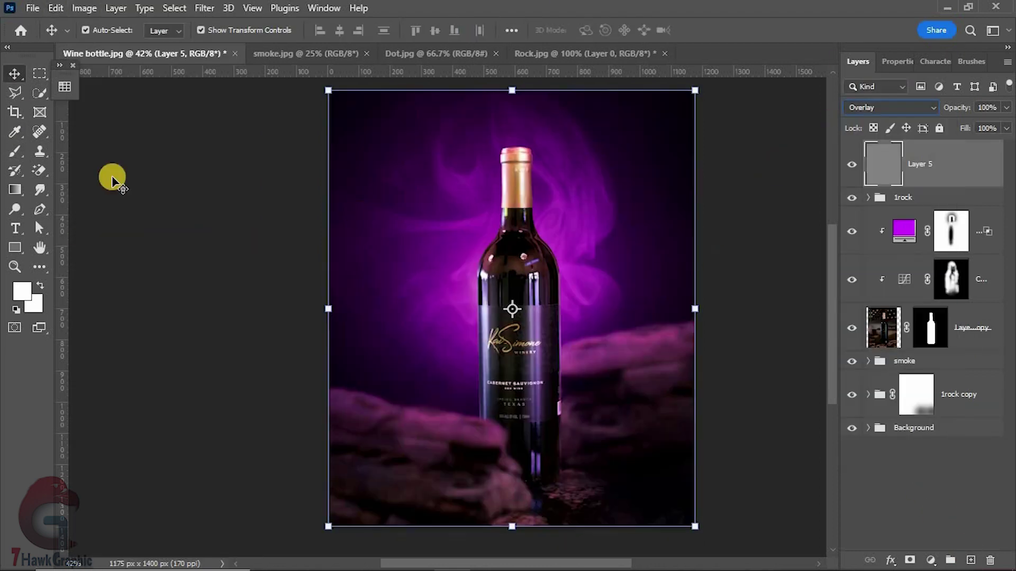
Set up the toning brush, switching from Dodge to Burn on Midtones at 9%.
{"action": "left_click", "coordinate": [17, 210]}
{"action": "scroll", "coordinate": [532, 132], "scroll_direction": "up", "scroll_amount": 3}
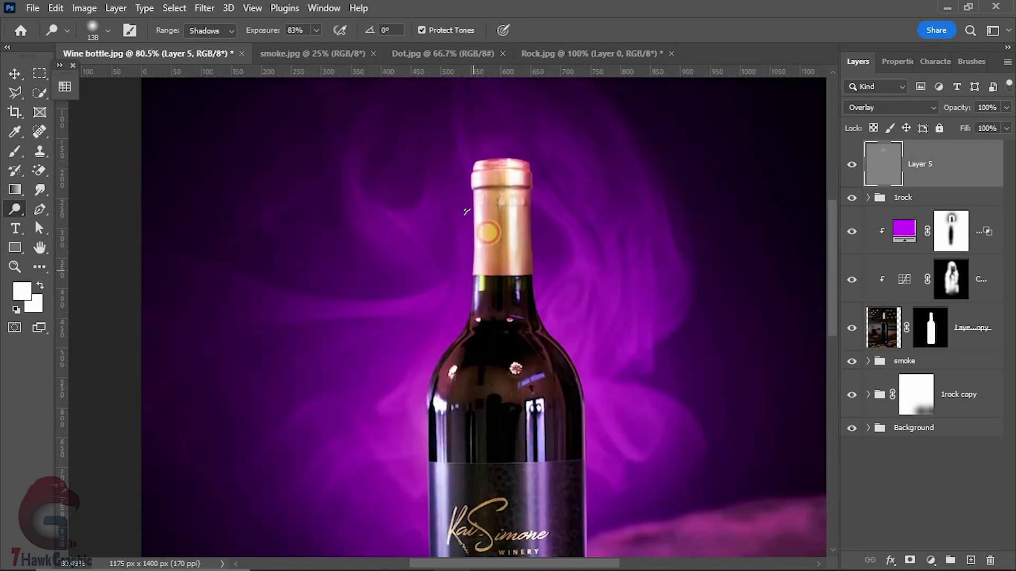
{"action": "scroll", "coordinate": [451, 213], "scroll_direction": "down", "scroll_amount": 3}
{"action": "scroll", "coordinate": [415, 369], "scroll_direction": "down", "scroll_amount": 2}
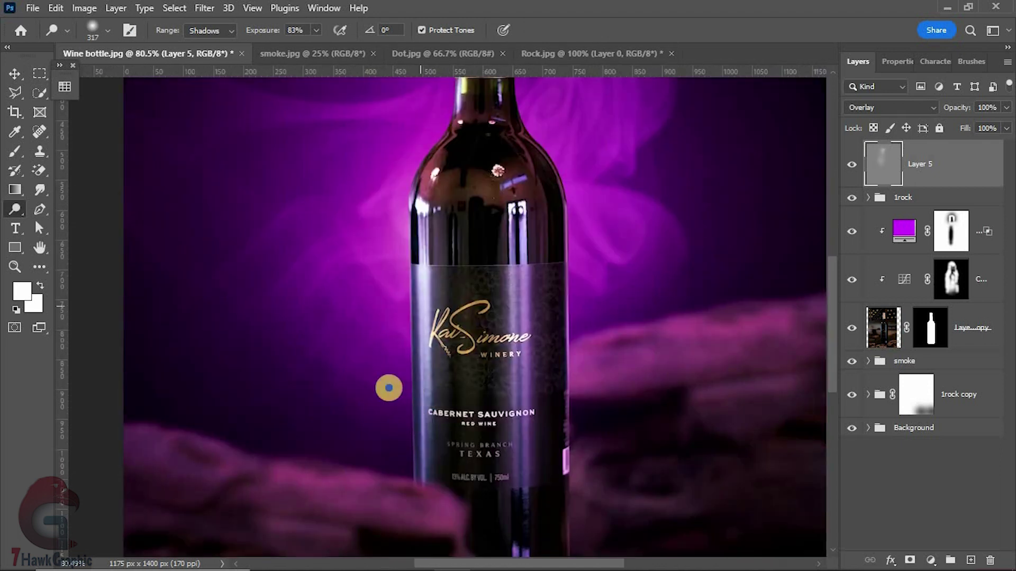
{"action": "right_click", "coordinate": [379, 408]}
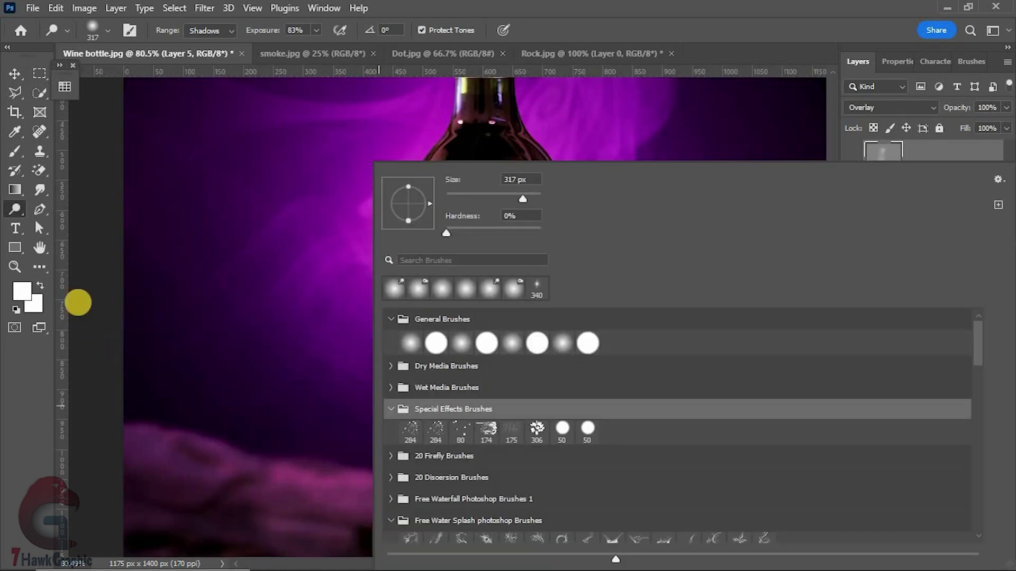
{"action": "key", "text": "Escape"}
{"action": "scroll", "coordinate": [415, 404], "scroll_direction": "down", "scroll_amount": 2}
{"action": "scroll", "coordinate": [681, 401], "scroll_direction": "down", "scroll_amount": 2}
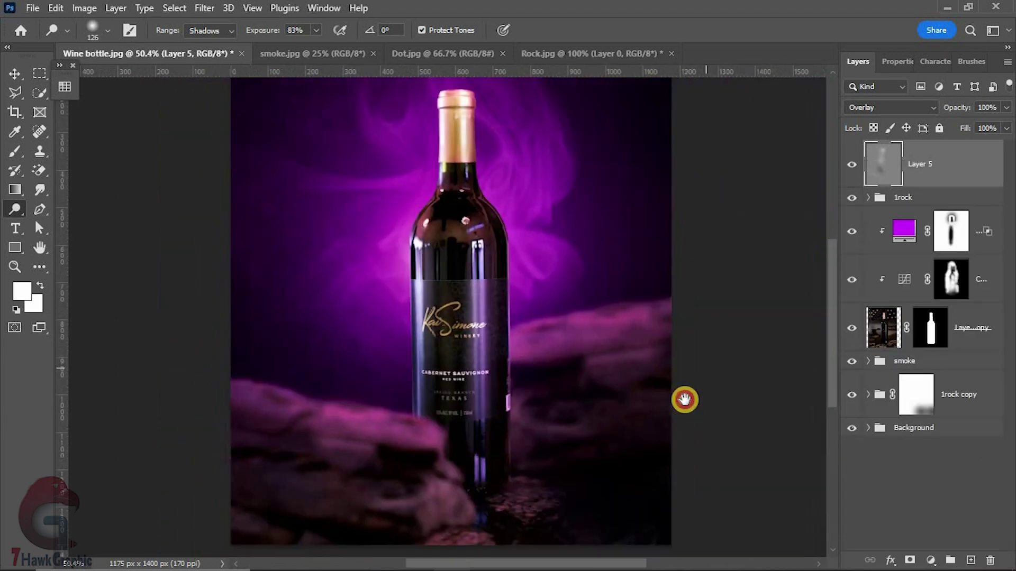
{"action": "scroll", "coordinate": [646, 373], "scroll_direction": "down", "scroll_amount": 1}
{"action": "scroll", "coordinate": [517, 332], "scroll_direction": "up", "scroll_amount": 2}
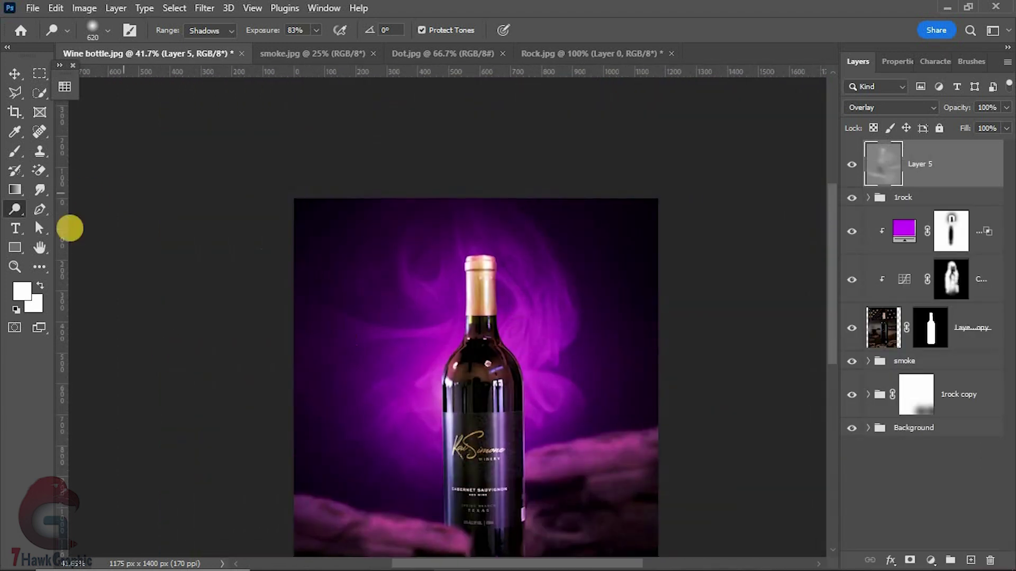
{"action": "right_click", "coordinate": [15, 209]}
{"action": "left_click", "coordinate": [58, 224]}
{"action": "scroll", "coordinate": [614, 409], "scroll_direction": "down", "scroll_amount": 3}
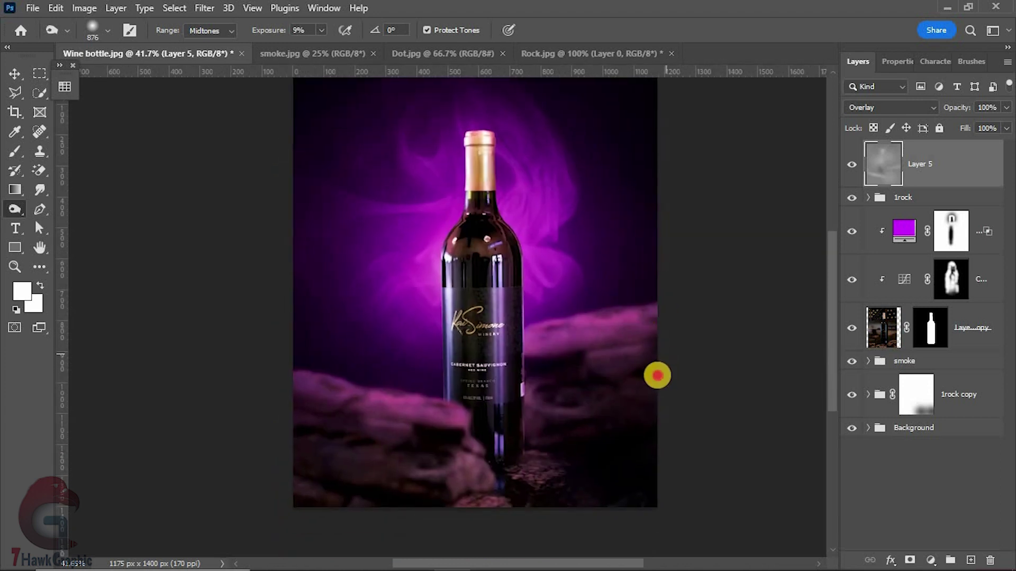
Lower Layer 5's opacity to 76% and lock the layer.
{"action": "left_click", "coordinate": [15, 73]}
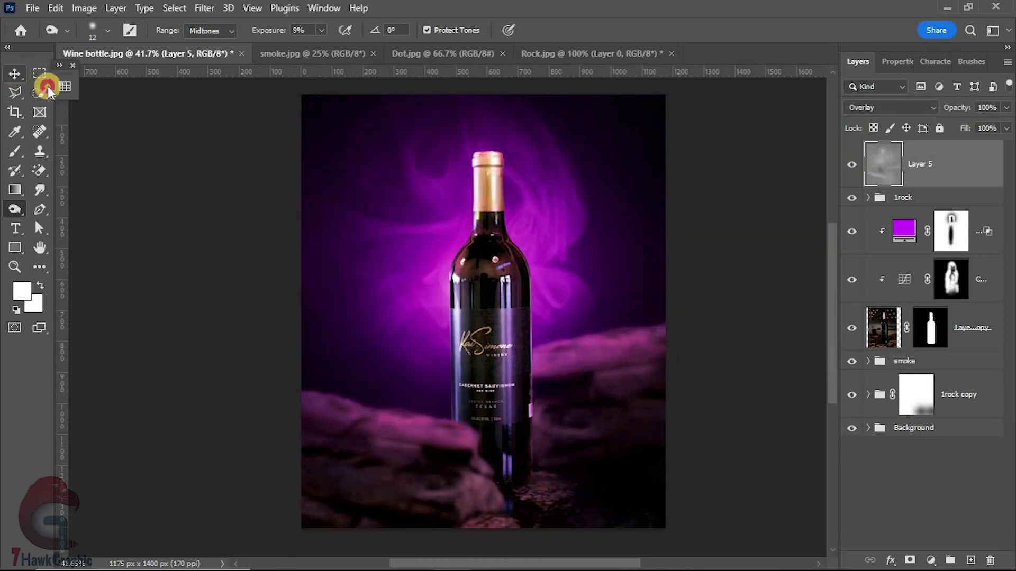
{"action": "left_click_drag", "start_coordinate": [959, 108], "coordinate": [948, 106]}
{"action": "left_click", "coordinate": [939, 128]}
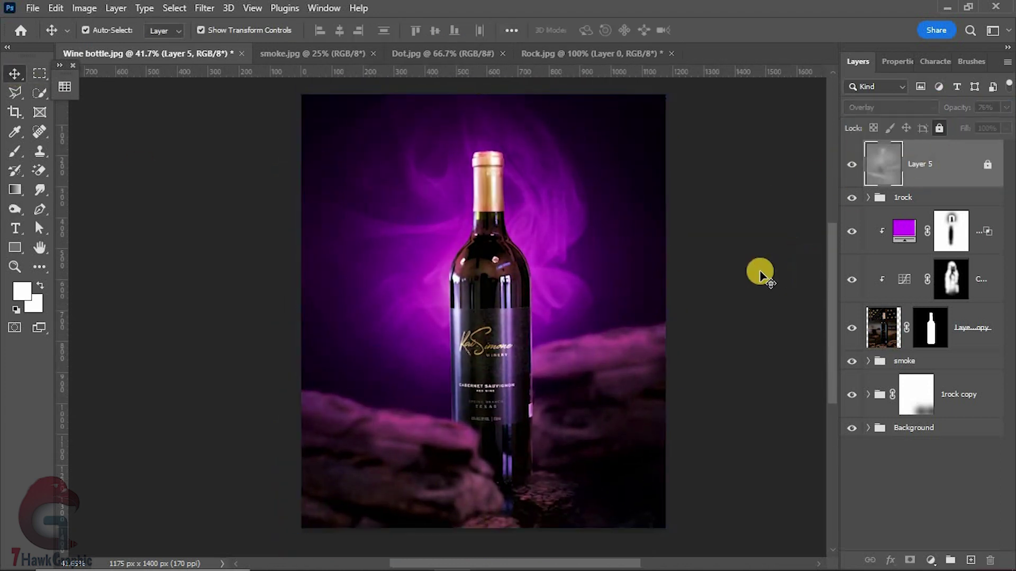
Add Layer 6 above the Background group, paint a soft purple glow at upper left, and set it to Multiply.
{"action": "left_click", "coordinate": [926, 427]}
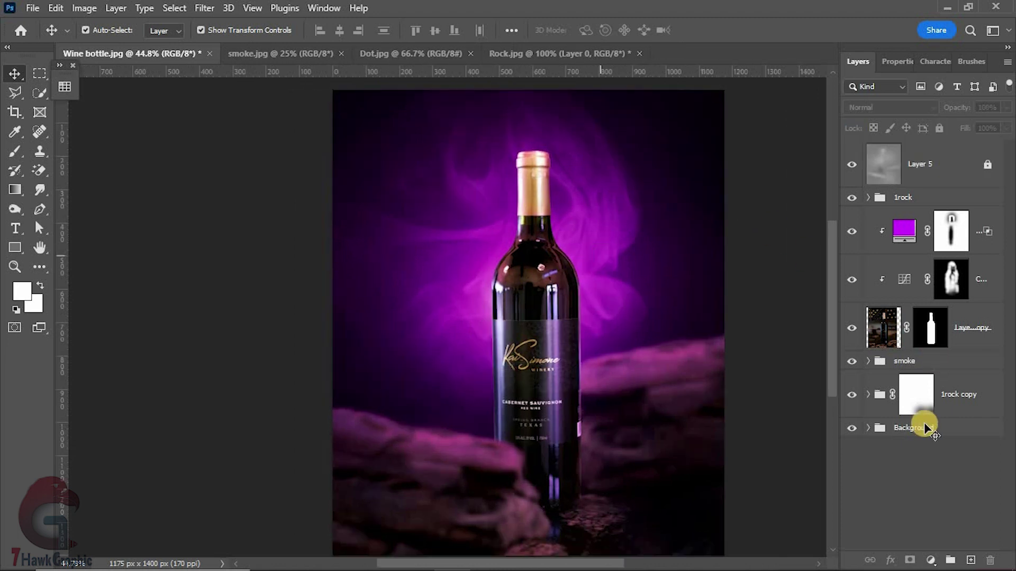
{"action": "left_click", "coordinate": [971, 560]}
{"action": "left_click", "coordinate": [15, 151]}
{"action": "right_click", "coordinate": [410, 222], "text": "alt"}
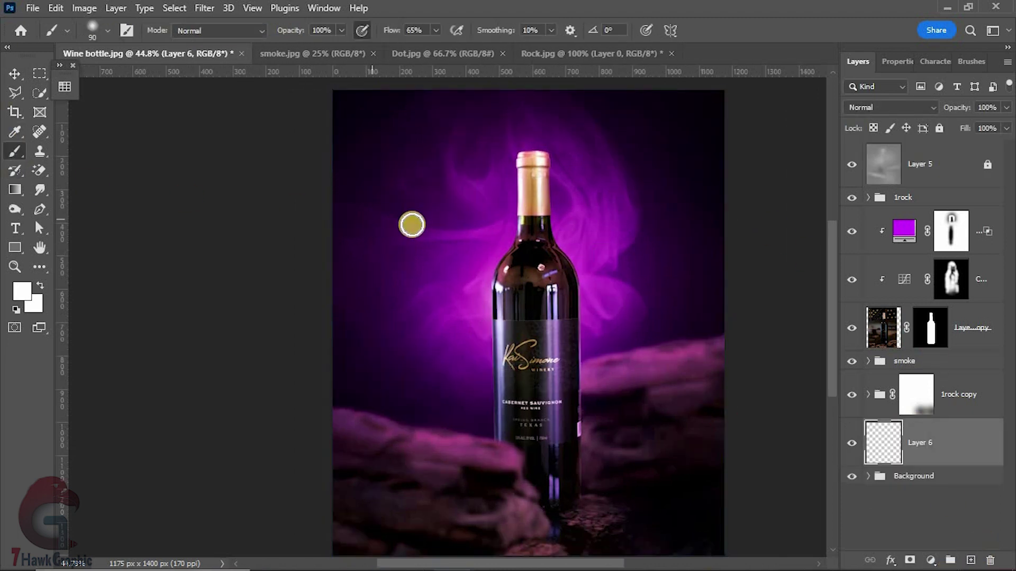
{"action": "left_click", "coordinate": [64, 86]}
{"action": "left_click", "coordinate": [108, 122]}
{"action": "left_click", "coordinate": [365, 177]}
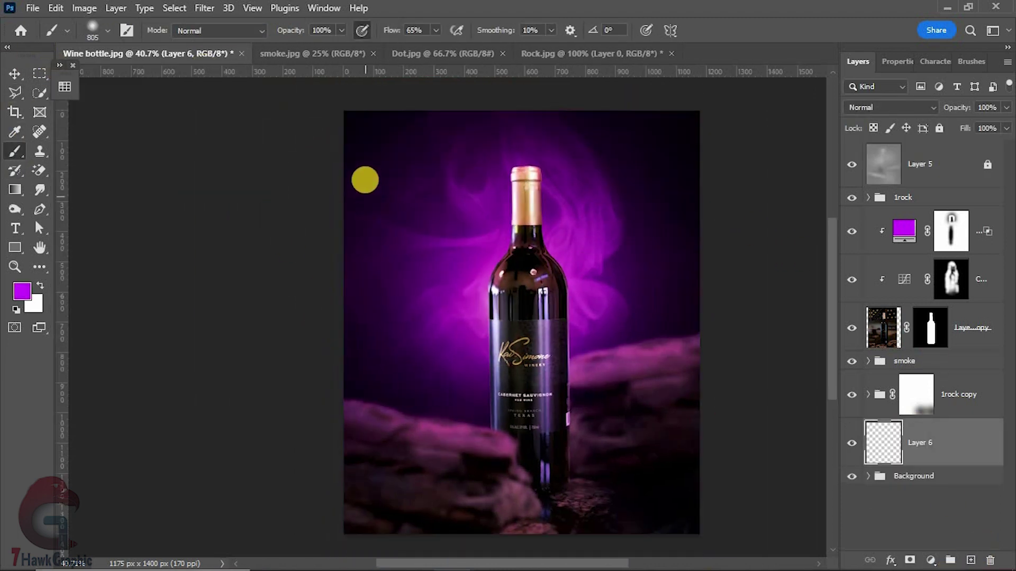
{"action": "left_click", "coordinate": [401, 196]}
{"action": "left_click", "coordinate": [15, 74]}
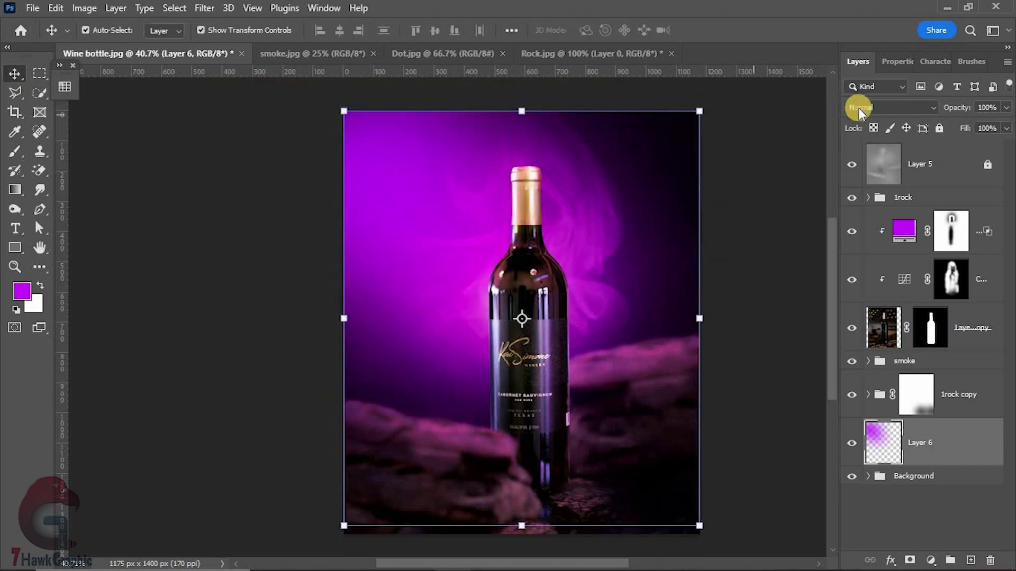
{"action": "left_click", "coordinate": [889, 108]}
{"action": "left_click", "coordinate": [866, 166]}
{"action": "left_click", "coordinate": [850, 443]}
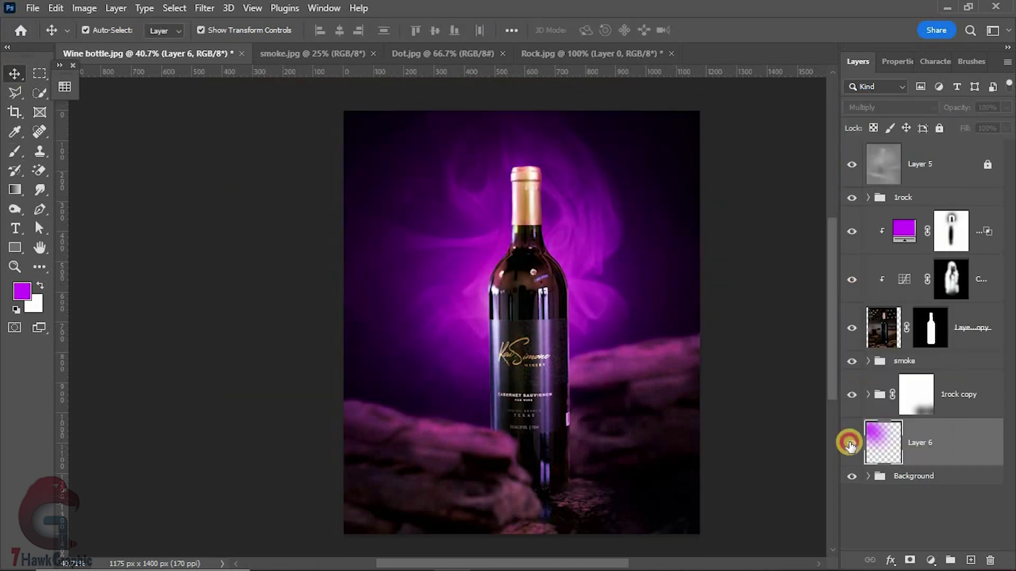
Add Layer 7 with purple light at upper right in Multiply, then an empty Layer 8 on top.
{"action": "left_click", "coordinate": [971, 560]}
{"action": "left_click", "coordinate": [15, 151]}
{"action": "left_click_drag", "start_coordinate": [587, 212], "coordinate": [668, 151]}
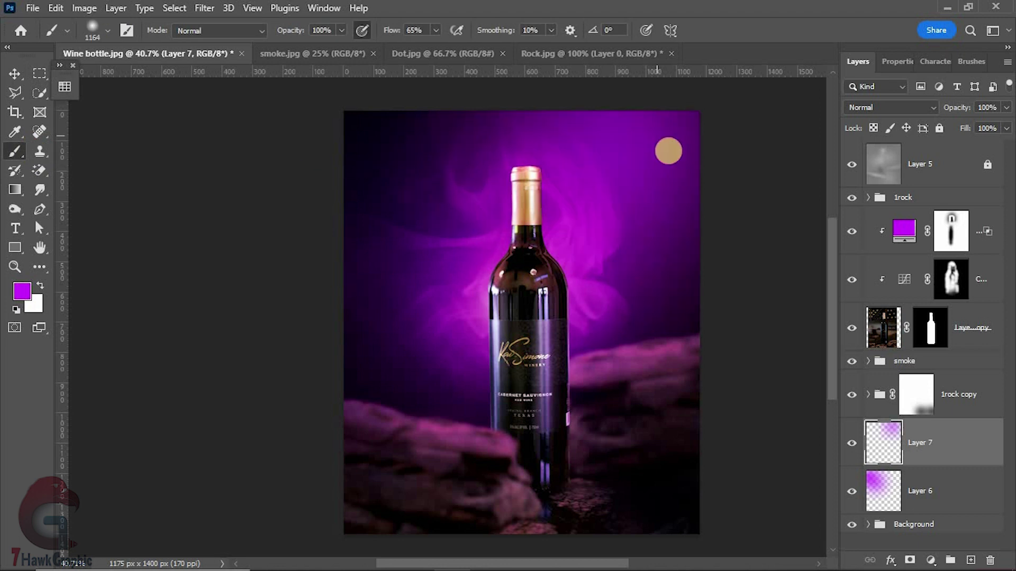
{"action": "left_click", "coordinate": [888, 108]}
{"action": "left_click", "coordinate": [863, 163]}
{"action": "left_click", "coordinate": [878, 164]}
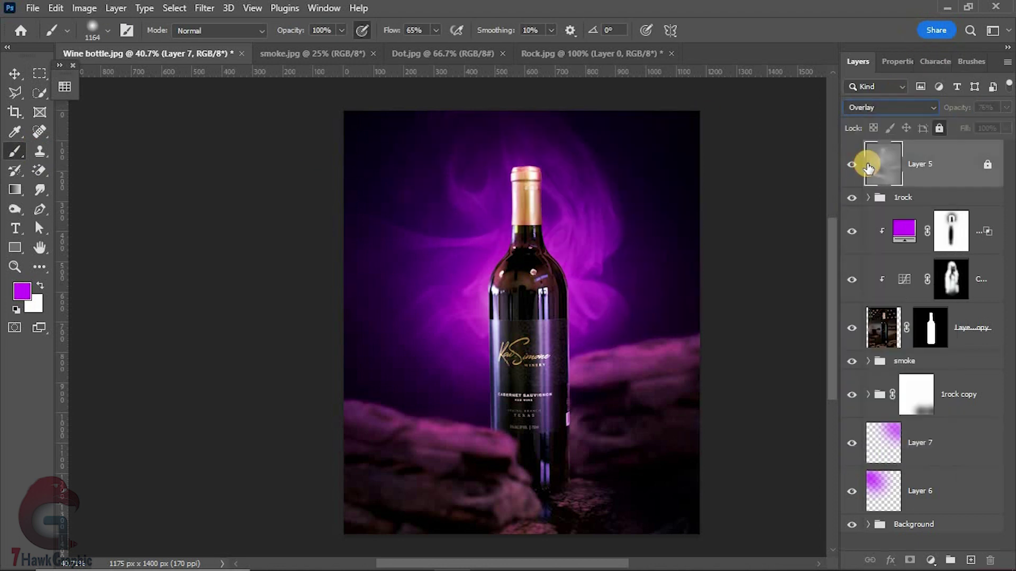
{"action": "left_click", "coordinate": [969, 561]}
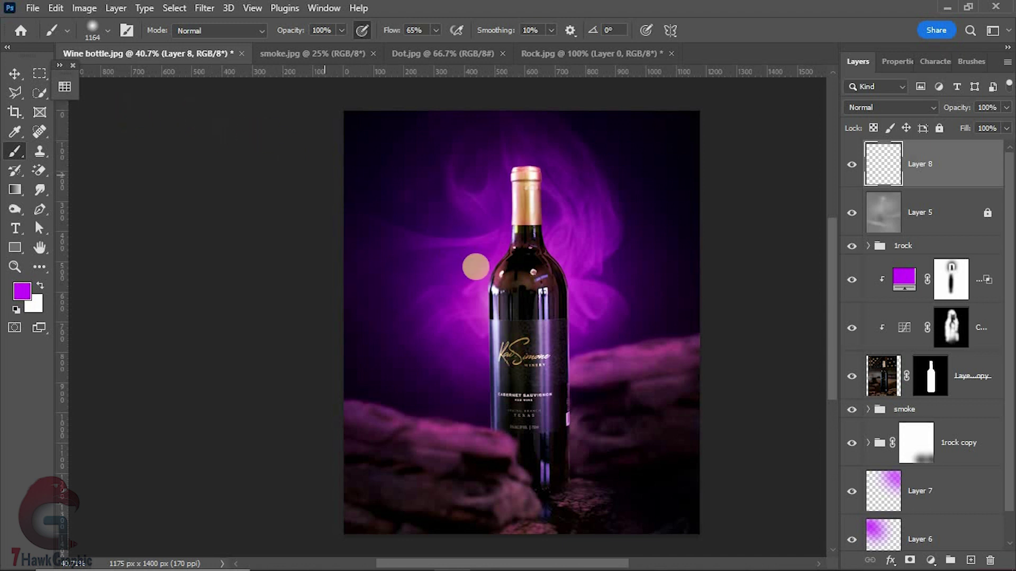
Stamp purple sunshine rays onto Layer 8 with a Free Sunshine brush at about 1085 px, Flow 100%.
{"action": "right_click", "coordinate": [492, 243]}
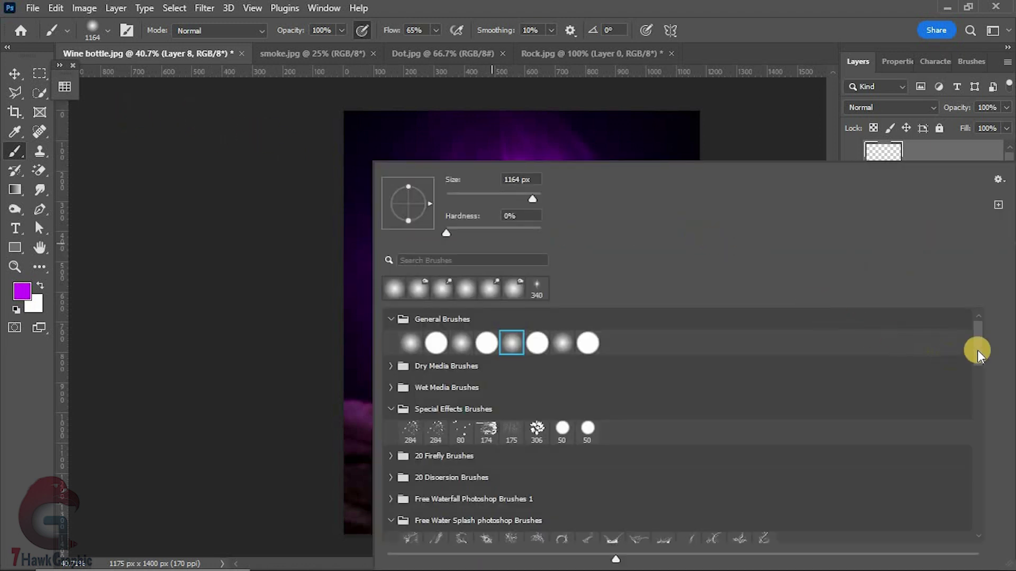
{"action": "left_click_drag", "start_coordinate": [980, 347], "coordinate": [976, 402]}
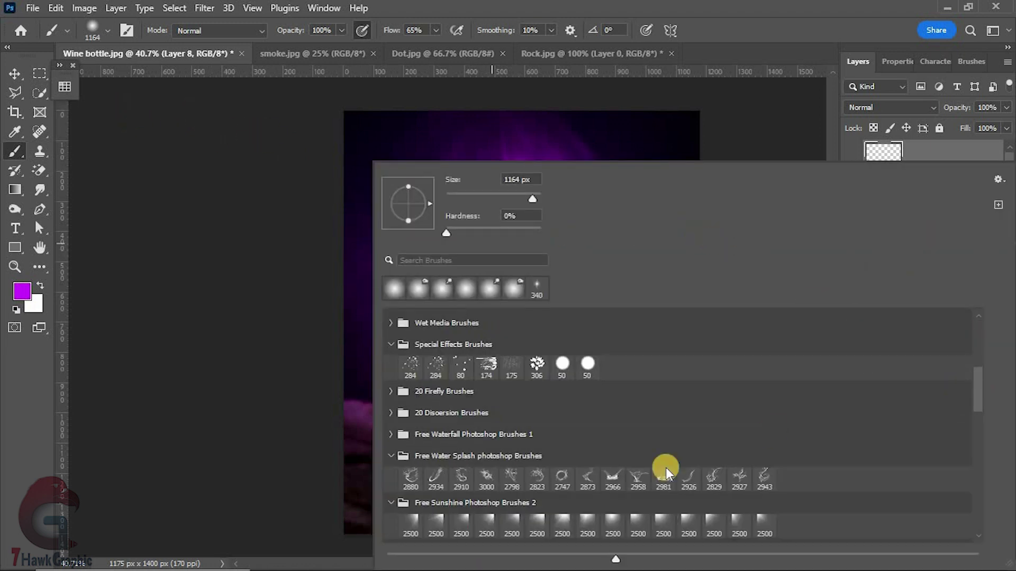
{"action": "scroll", "coordinate": [666, 468], "scroll_direction": "down", "scroll_amount": 3}
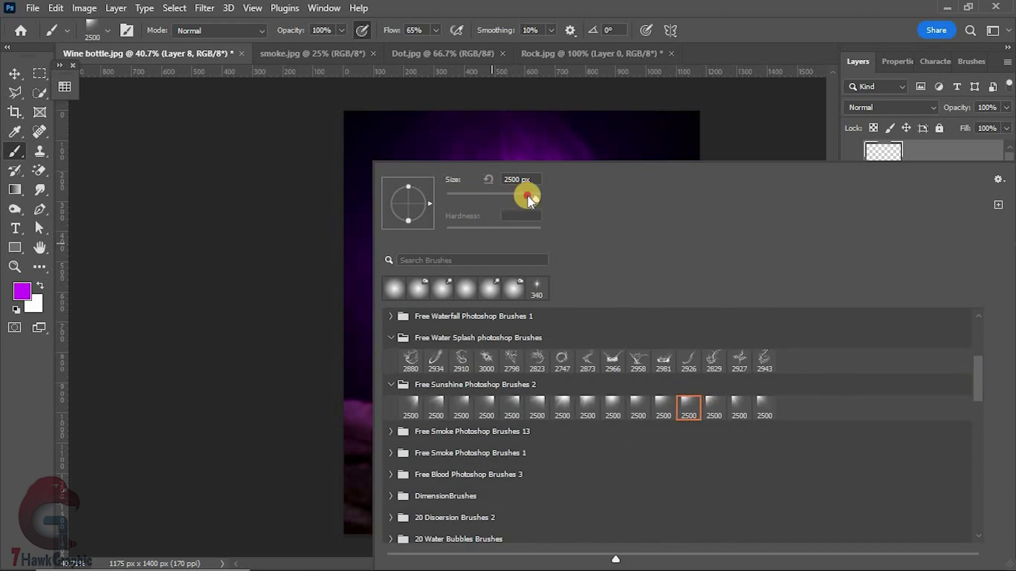
{"action": "left_click", "coordinate": [365, 74]}
{"action": "left_click_drag", "start_coordinate": [394, 30], "coordinate": [423, 30]}
{"action": "left_click_drag", "start_coordinate": [431, 221], "coordinate": [511, 275]}
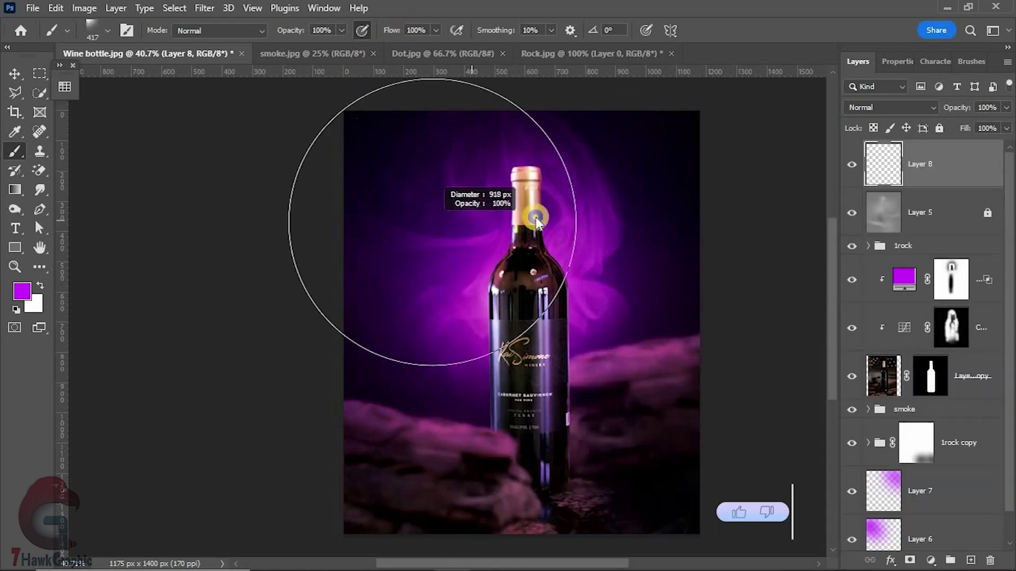
{"action": "left_click", "coordinate": [508, 275]}
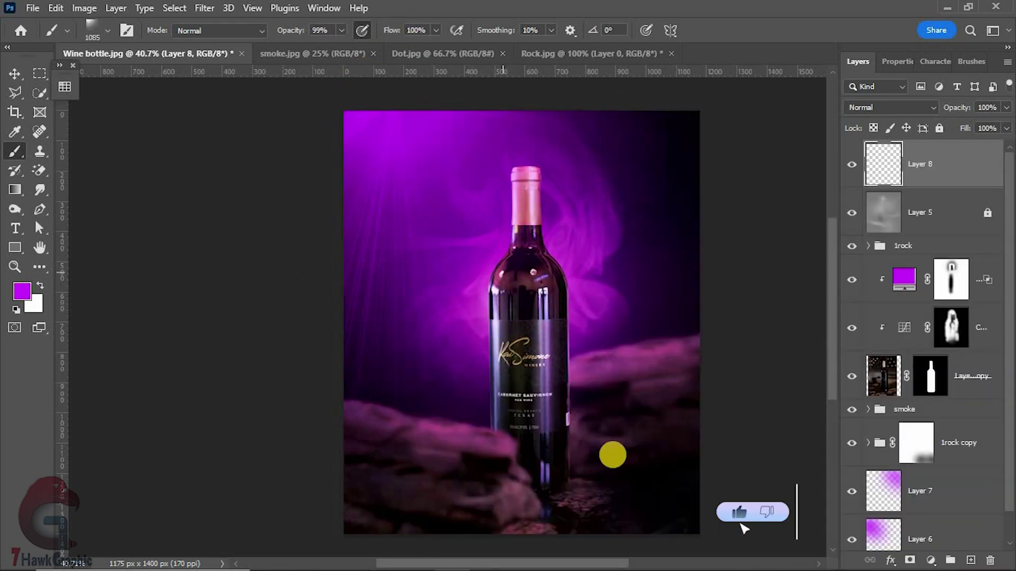
Set Layer 8 to Screen, convert it to a smart object, and apply a Radial Blur to the rays.
{"action": "left_click", "coordinate": [15, 74]}
{"action": "left_click", "coordinate": [889, 107]}
{"action": "left_click", "coordinate": [857, 233]}
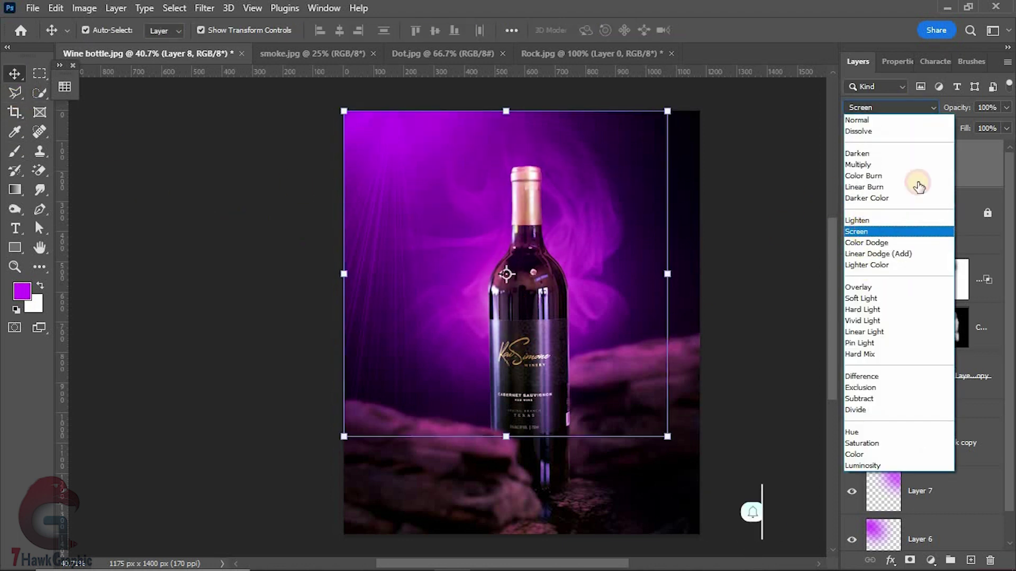
{"action": "right_click", "coordinate": [933, 169]}
{"action": "left_click", "coordinate": [809, 231]}
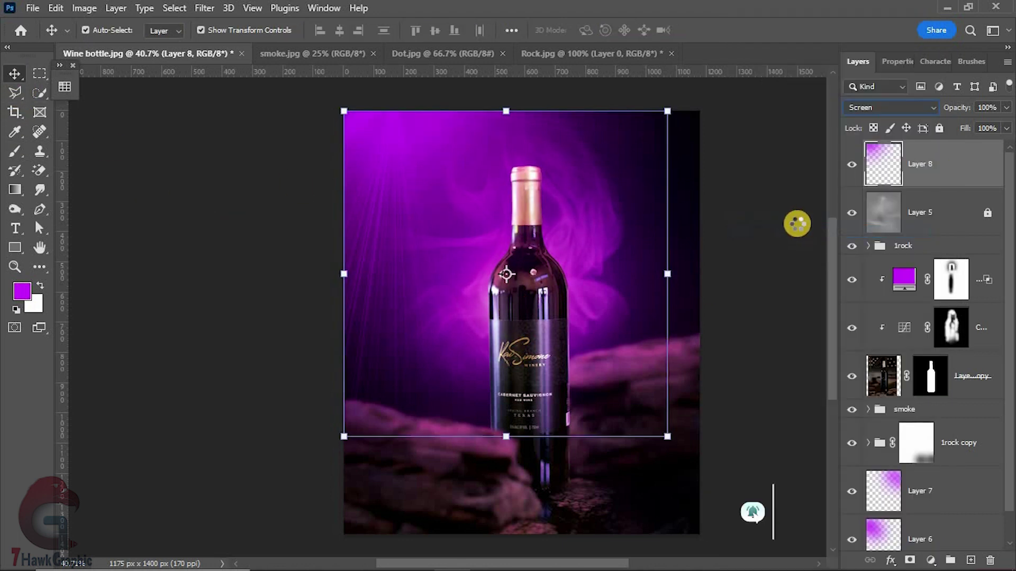
{"action": "left_click", "coordinate": [204, 8]}
{"action": "left_click", "coordinate": [424, 283]}
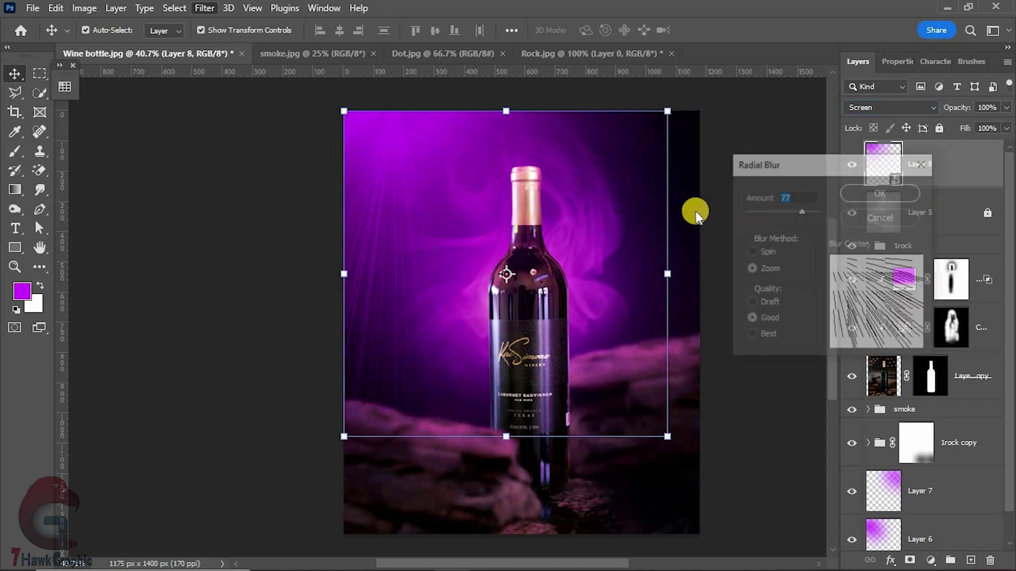
{"action": "left_click", "coordinate": [881, 193]}
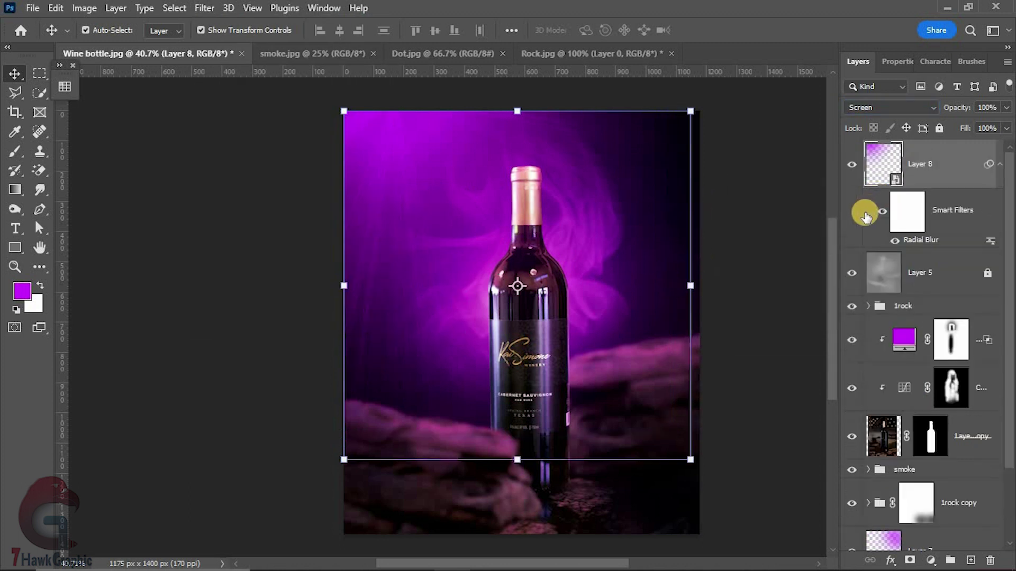
{"action": "left_click", "coordinate": [790, 272]}
Slightly lower the light-ray layer's opacity.
{"action": "scroll", "coordinate": [493, 306], "scroll_direction": "up", "scroll_amount": 1}
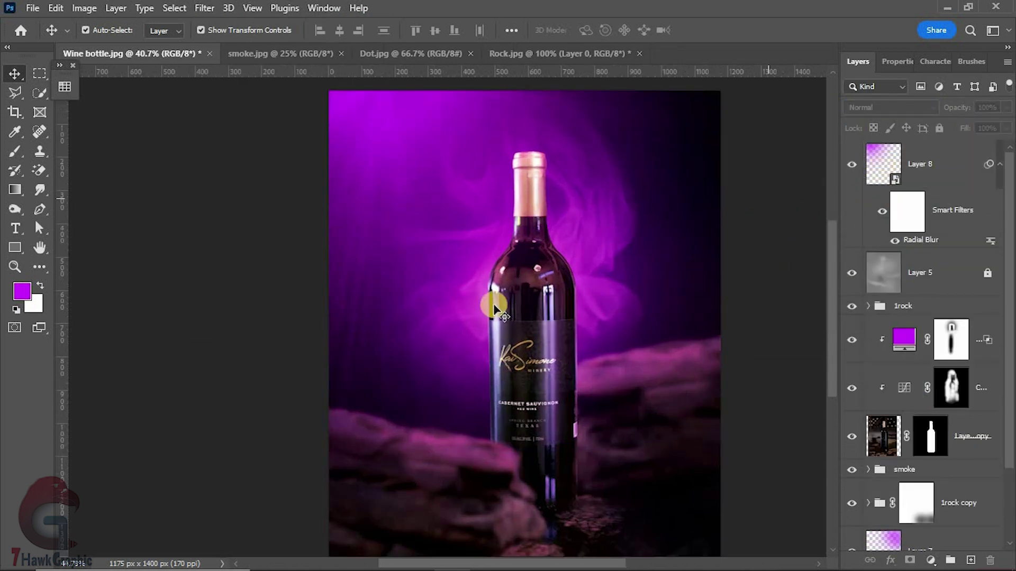
{"action": "scroll", "coordinate": [579, 330], "scroll_direction": "down", "scroll_amount": 1}
{"action": "left_click", "coordinate": [569, 323]}
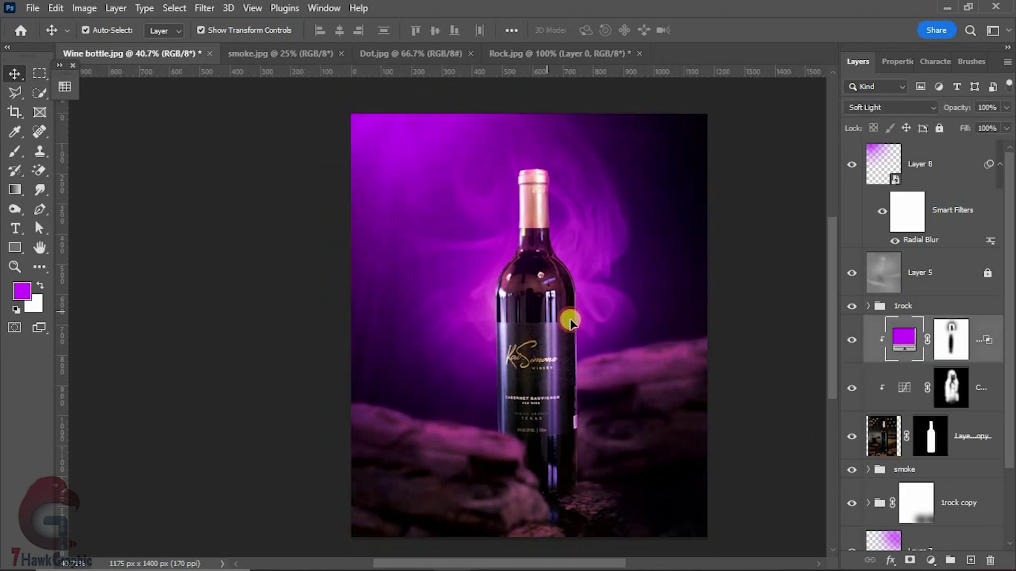
{"action": "left_click", "coordinate": [711, 381]}
{"action": "left_click", "coordinate": [572, 263]}
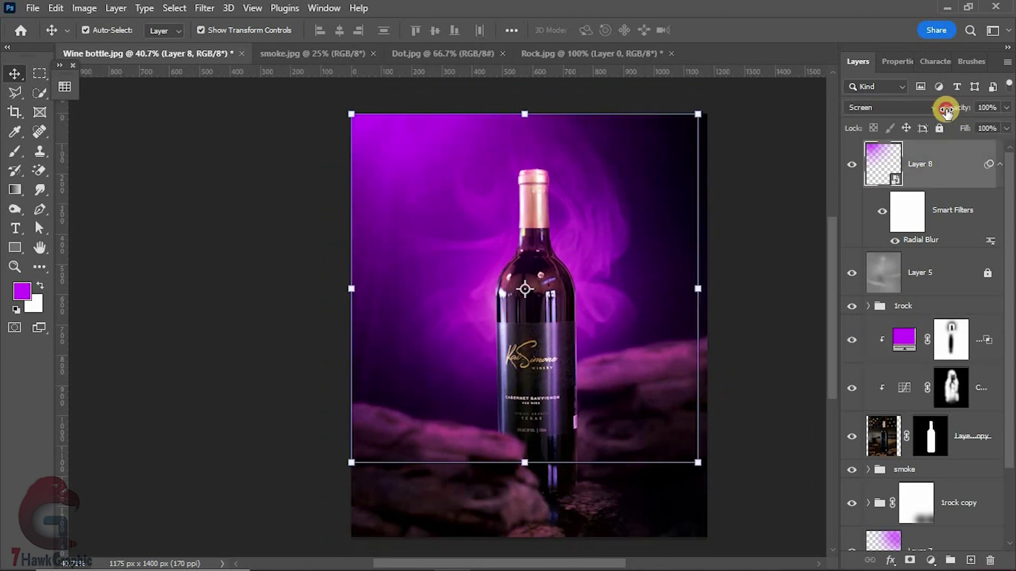
{"action": "mouse_move", "coordinate": [945, 105]}
{"action": "left_mouse_down"}
{"action": "mouse_move", "coordinate": [930, 111]}
{"action": "mouse_move", "coordinate": [926, 131]}
{"action": "left_mouse_up"}
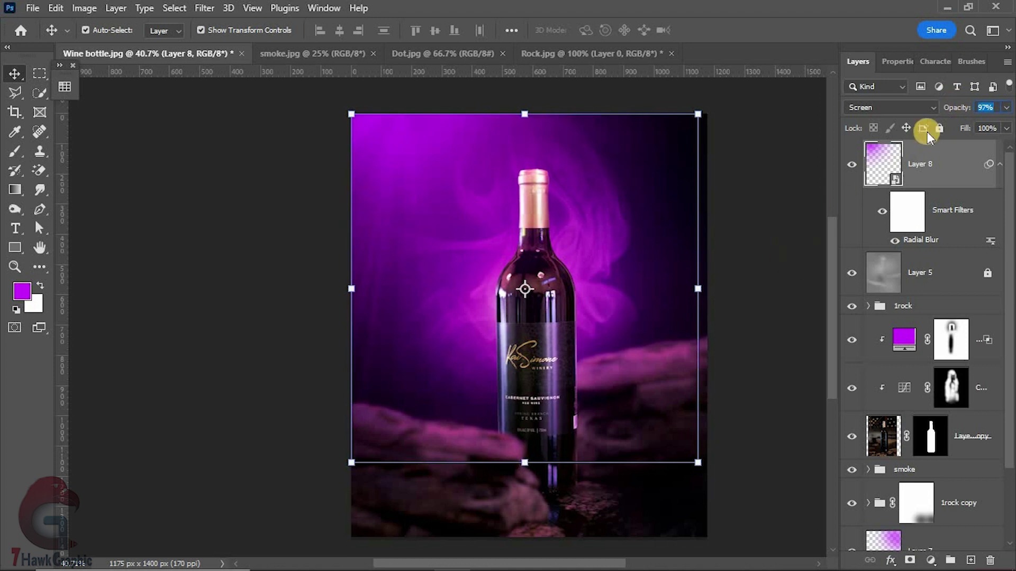
{"action": "left_click", "coordinate": [737, 254]}
Stretch the orange glow layer horizontally and shift the light-ray layer to the left.
{"action": "scroll", "coordinate": [529, 391], "scroll_direction": "up", "scroll_amount": 1}
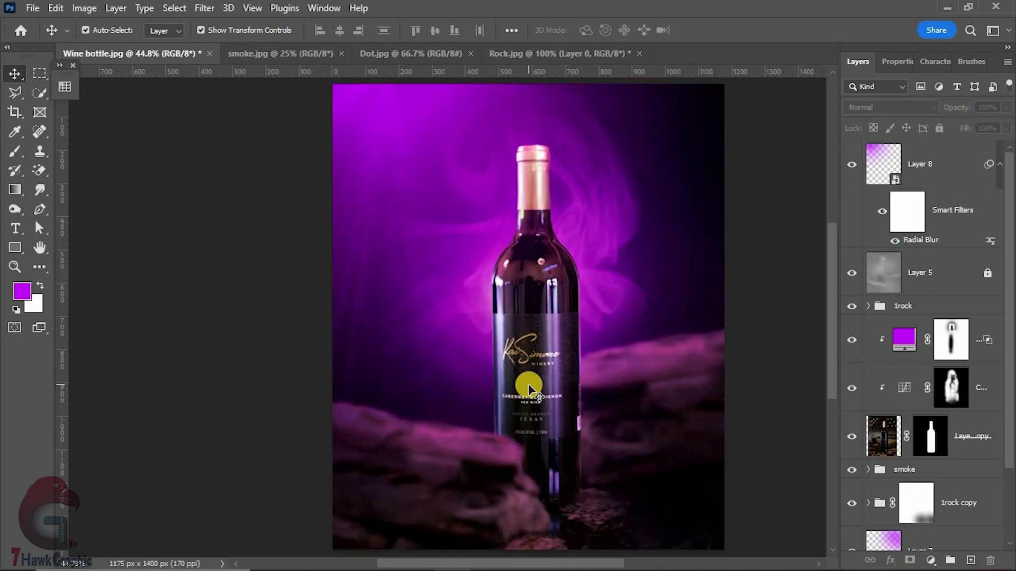
{"action": "left_click", "coordinate": [616, 307]}
{"action": "left_click", "coordinate": [898, 374]}
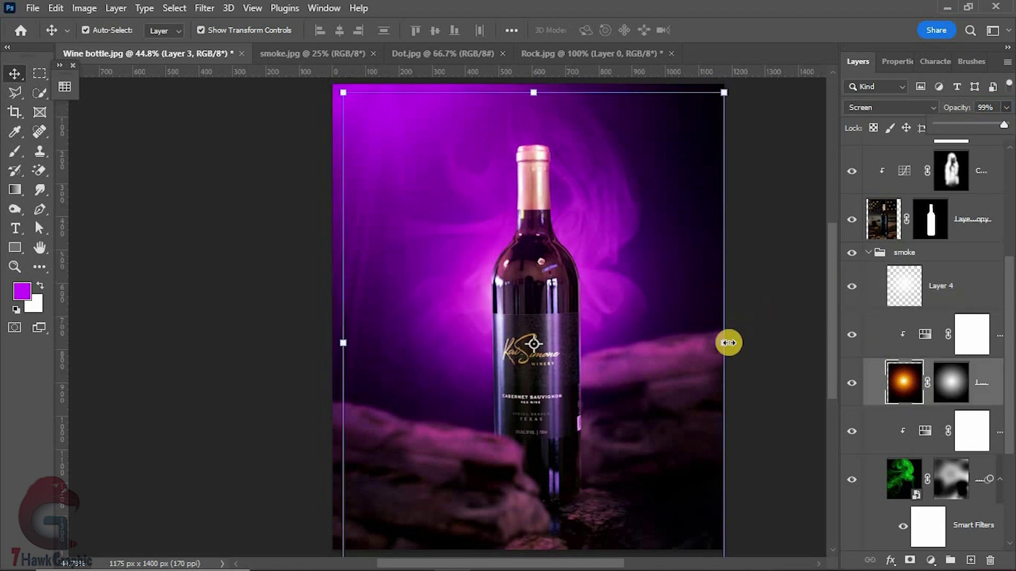
{"action": "left_click_drag", "start_coordinate": [725, 340], "coordinate": [737, 340]}
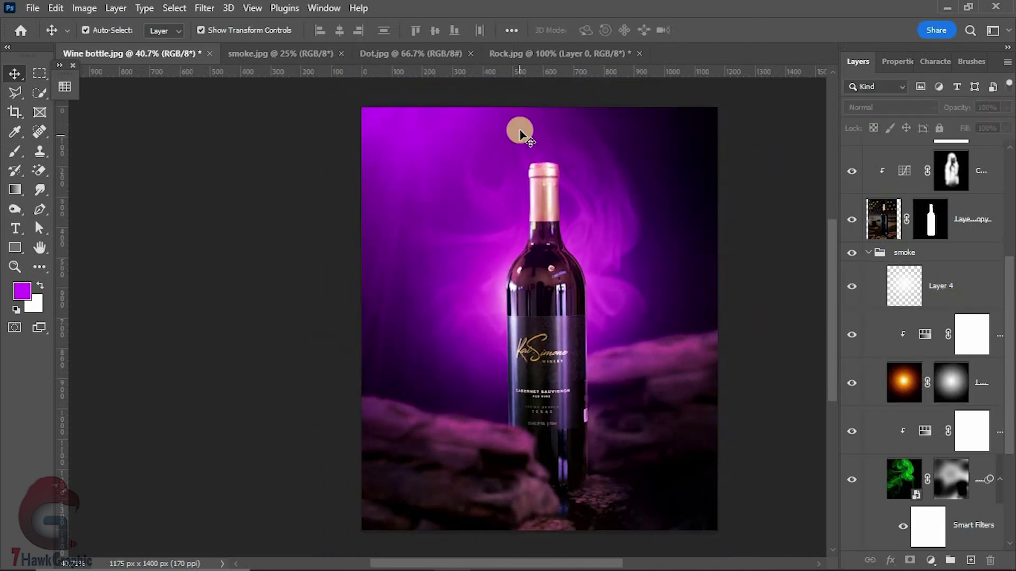
{"action": "left_click_drag", "start_coordinate": [520, 132], "coordinate": [502, 127]}
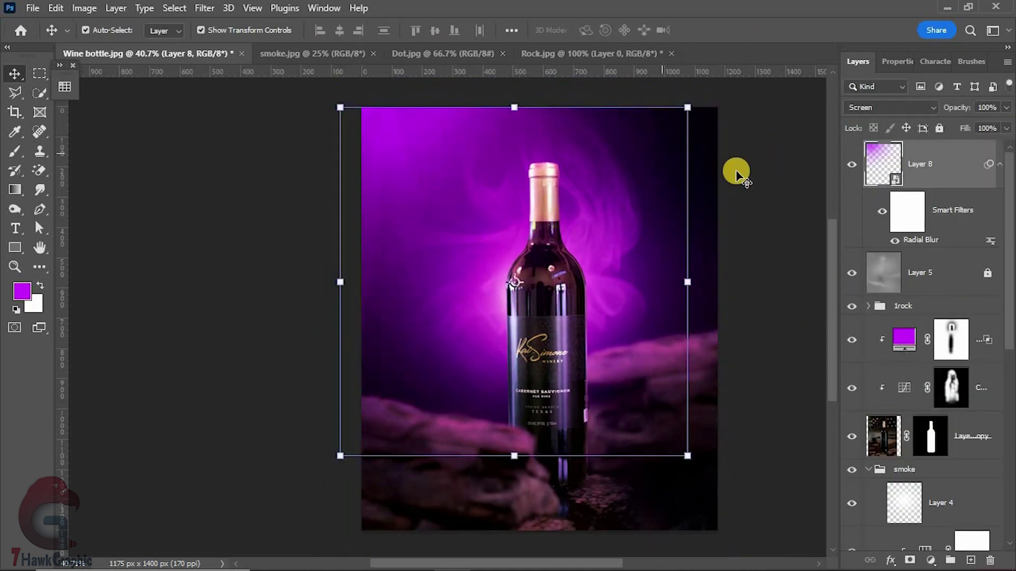
{"action": "left_click", "coordinate": [744, 211]}
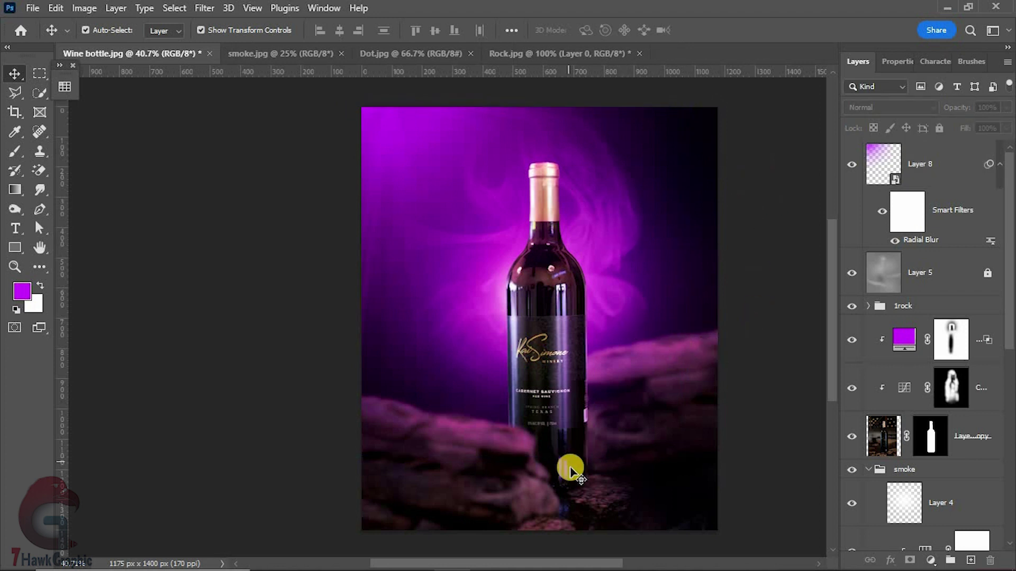
{"action": "scroll", "coordinate": [555, 405], "scroll_direction": "up", "scroll_amount": 1, "text": "alt"}
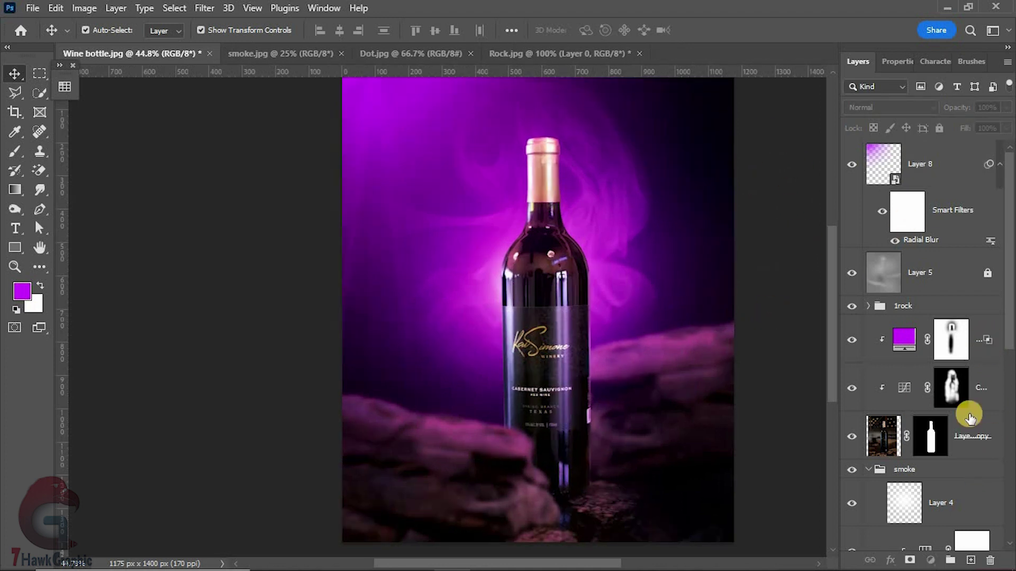
Add a new layer above the purple colour fill and load the 3731 lens-flare brush in white at 100% opacity.
{"action": "left_click", "coordinate": [980, 329]}
{"action": "left_click", "coordinate": [970, 560]}
{"action": "left_click", "coordinate": [14, 151]}
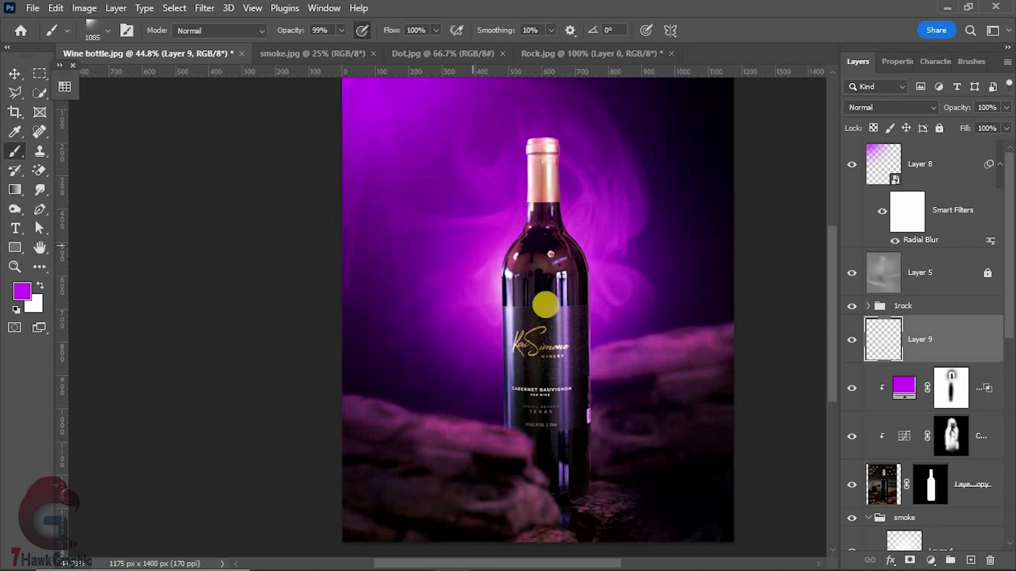
{"action": "left_click_drag", "start_coordinate": [977, 415], "coordinate": [984, 479]}
{"action": "left_click", "coordinate": [739, 404]}
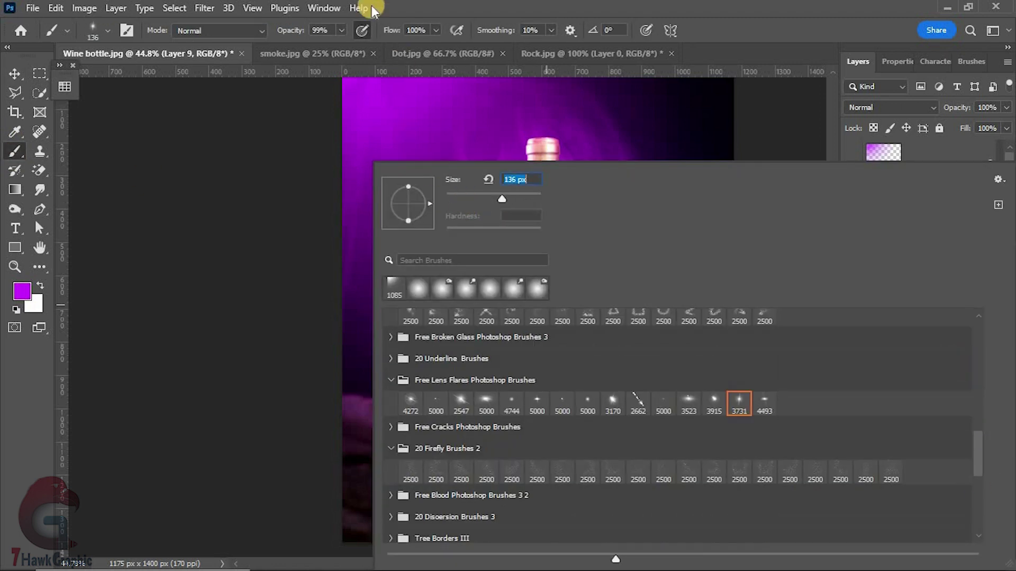
{"action": "left_click_drag", "start_coordinate": [297, 36], "coordinate": [303, 36]}
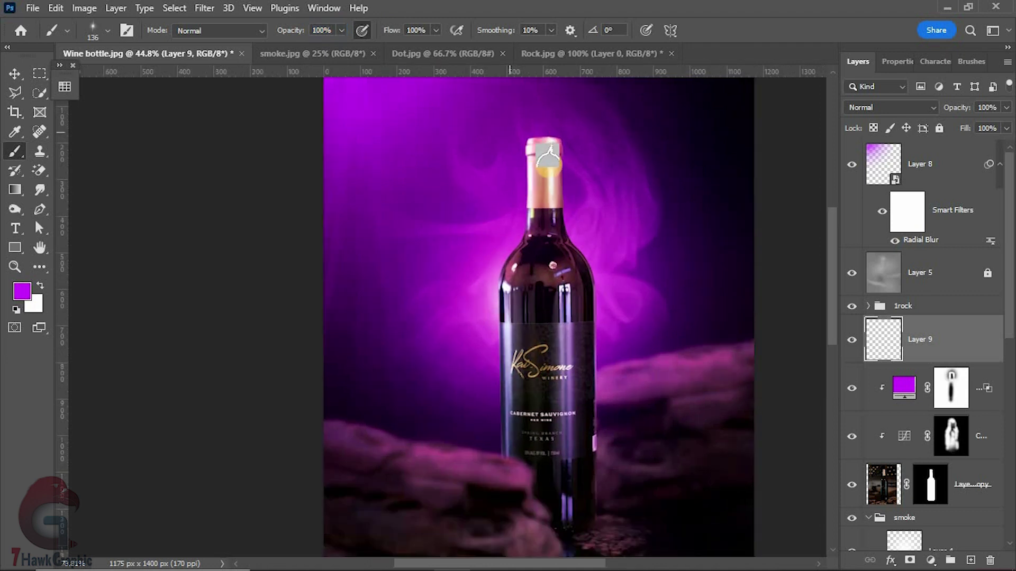
{"action": "scroll", "coordinate": [534, 159], "scroll_direction": "up", "scroll_amount": 3, "text": "alt"}
{"action": "scroll", "coordinate": [535, 159], "scroll_direction": "up", "scroll_amount": 2, "text": "alt"}
{"action": "left_click", "coordinate": [42, 285]}
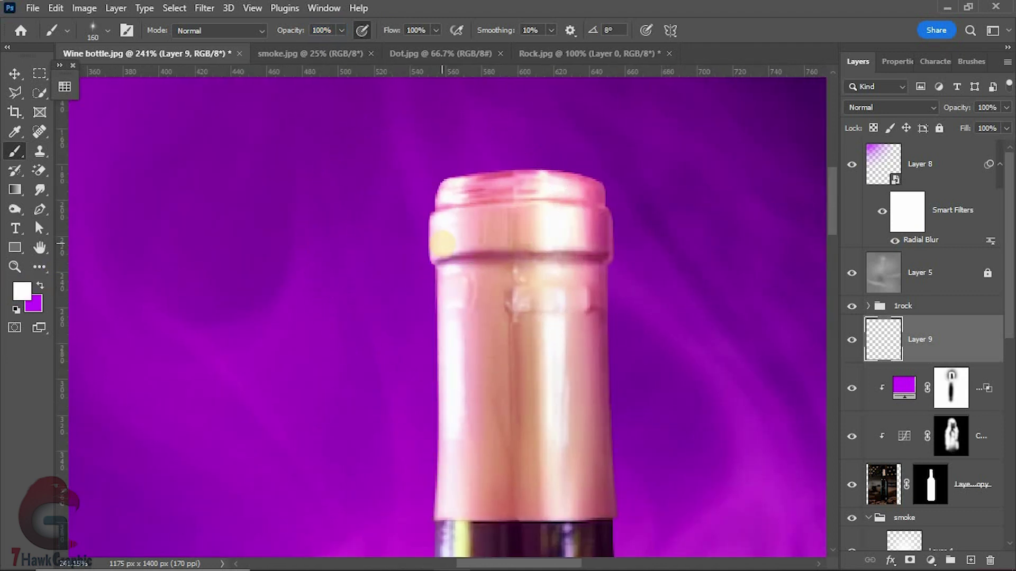
Paint a white flare at the bottle cap and soften it with a Gaussian Blur.
{"action": "left_click_drag", "start_coordinate": [445, 239], "coordinate": [447, 127]}
{"action": "scroll", "coordinate": [569, 254], "scroll_direction": "down", "scroll_amount": 1, "text": "alt"}
{"action": "left_click", "coordinate": [204, 8]}
{"action": "mouse_move", "coordinate": [213, 199]}
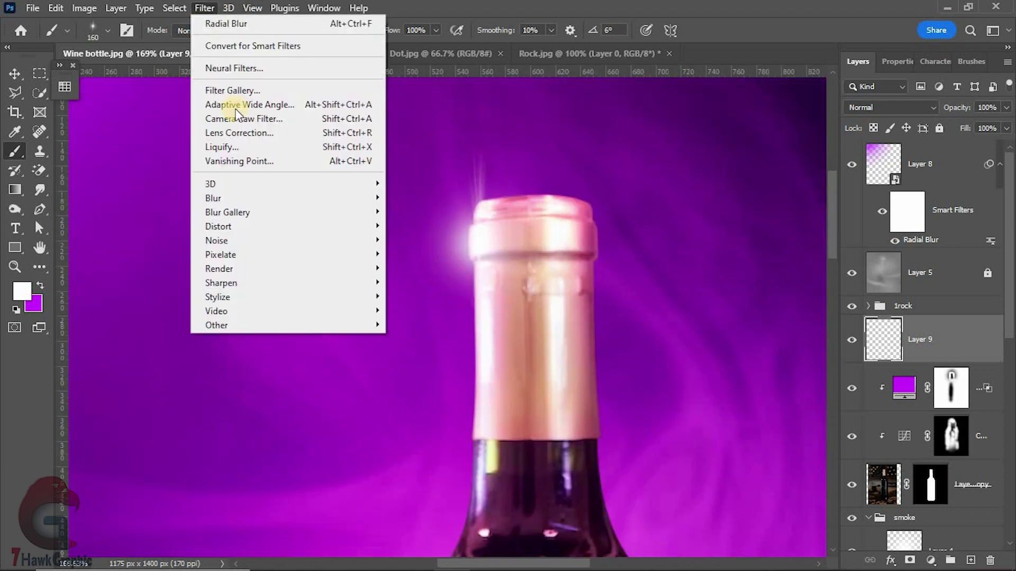
{"action": "left_click", "coordinate": [423, 254]}
{"action": "left_click_drag", "start_coordinate": [794, 329], "coordinate": [787, 329]}
{"action": "left_click", "coordinate": [948, 138]}
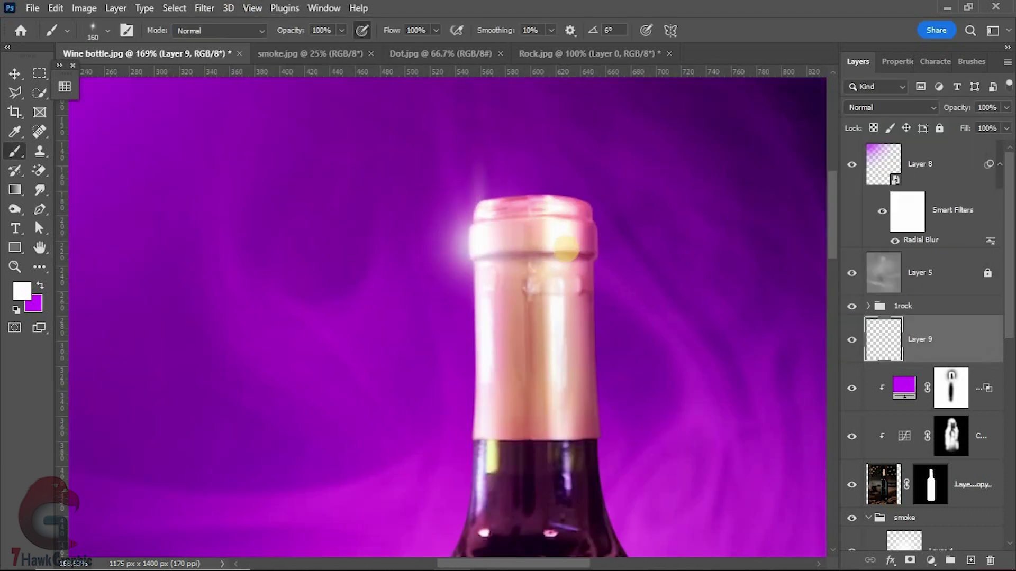
{"action": "scroll", "coordinate": [523, 282], "scroll_direction": "down", "scroll_amount": 1}
Add a new layer for a neck flare with the brush enlarged to 197 px.
{"action": "left_click_drag", "start_coordinate": [523, 282], "coordinate": [522, 277]}
{"action": "key", "text": "ctrl+shift+alt+n"}
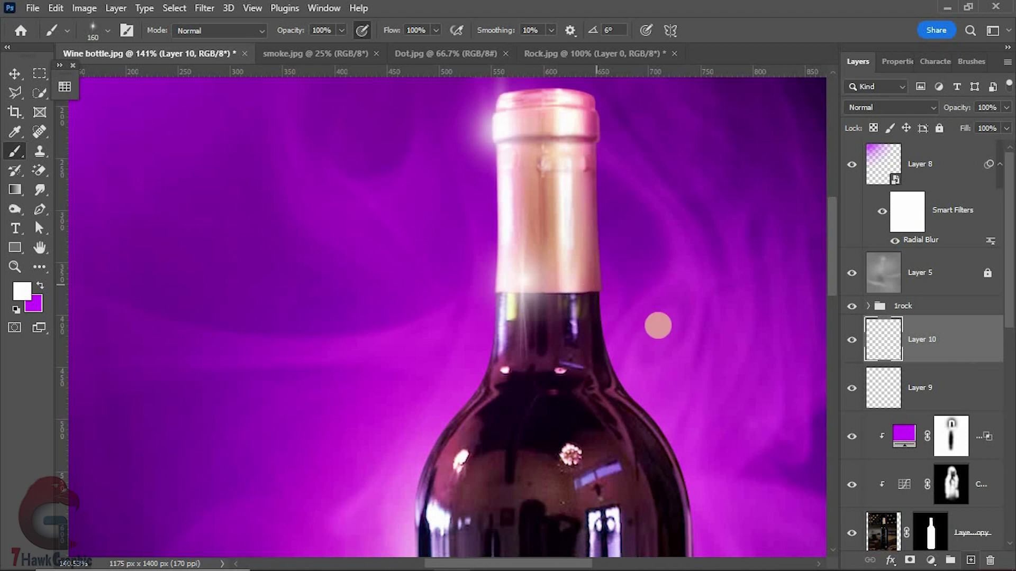
{"action": "key", "text": "ctrl+z"}
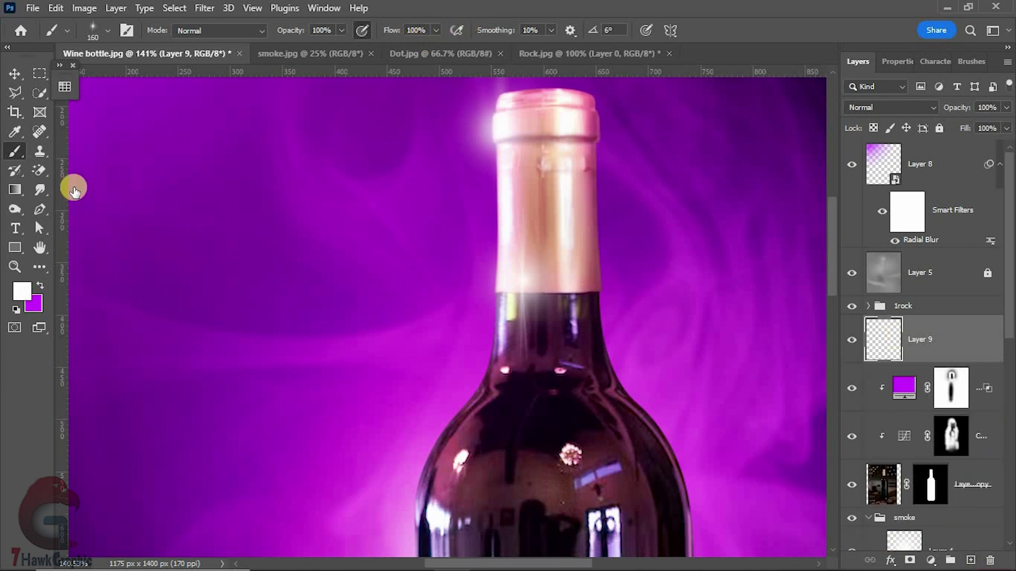
{"action": "left_click", "coordinate": [870, 433]}
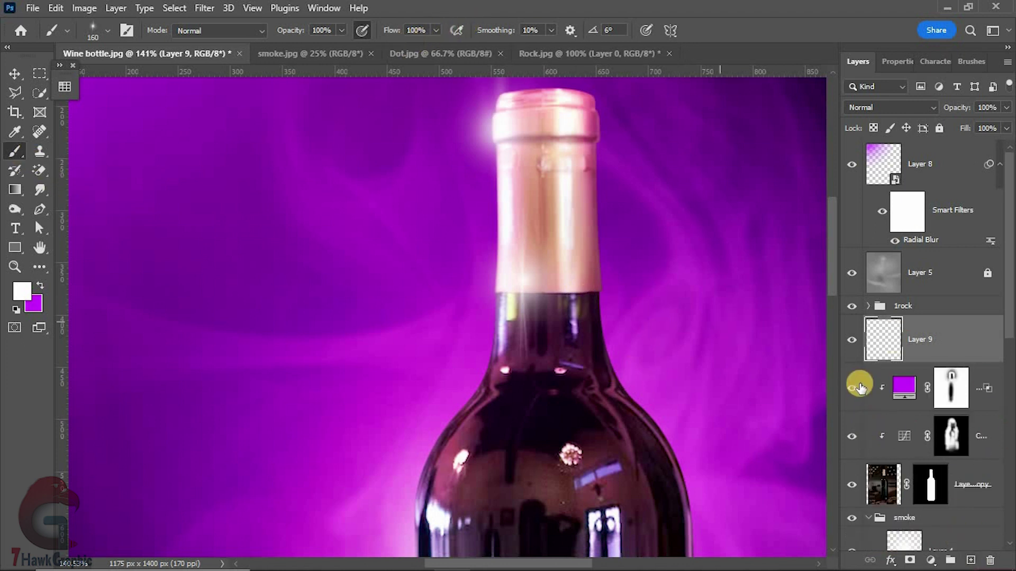
{"action": "left_click", "coordinate": [971, 560]}
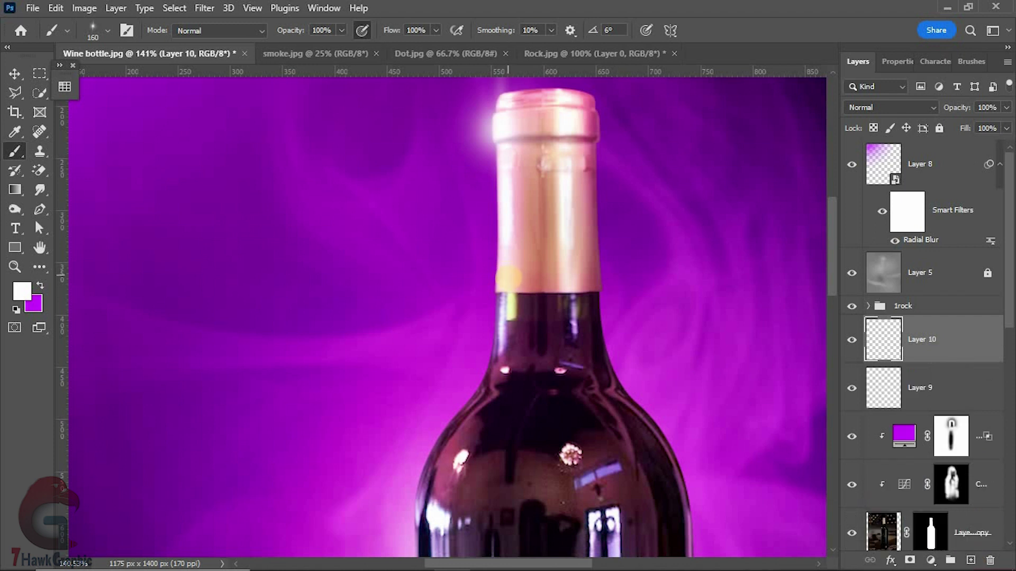
{"action": "right_click", "coordinate": [507, 275], "text": "alt"}
{"action": "scroll", "coordinate": [632, 218], "scroll_direction": "down", "scroll_amount": 1}
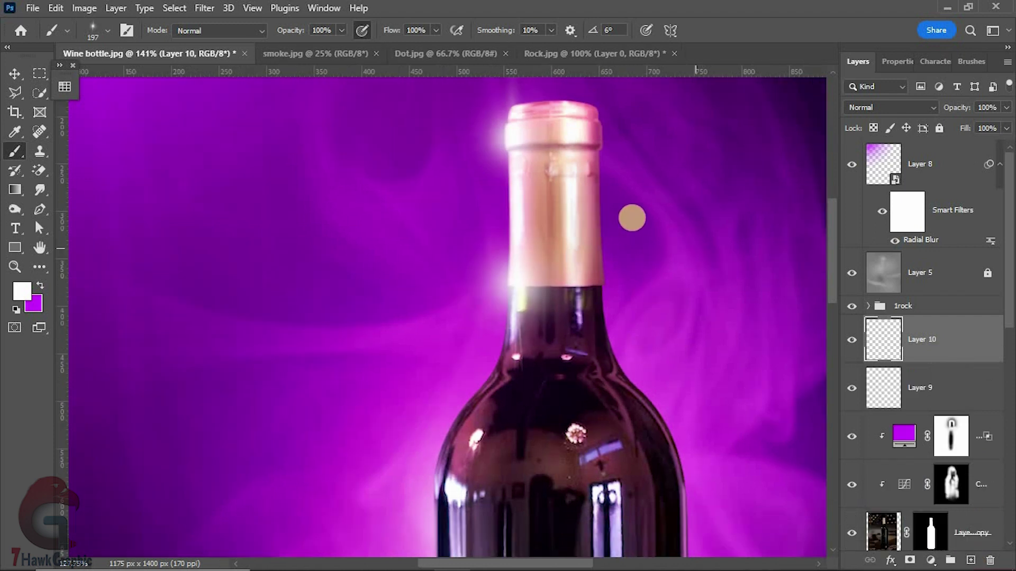
{"action": "scroll", "coordinate": [551, 431], "scroll_direction": "down", "scroll_amount": 2}
Add another flare layer with the brush enlarged to 246 px.
{"action": "key", "text": "ctrl+shift+alt+n"}
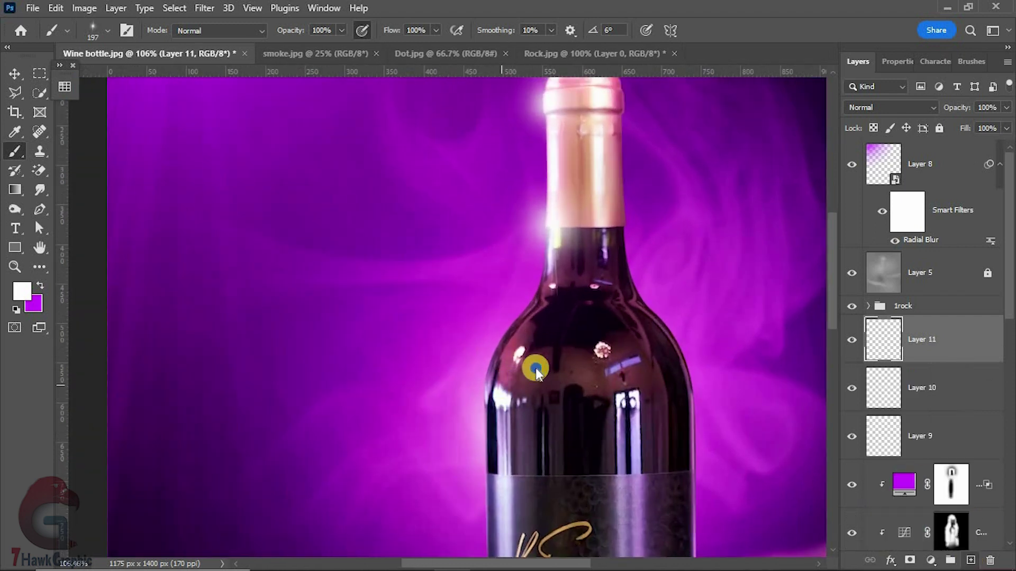
{"action": "right_click", "coordinate": [536, 370], "text": "alt"}
{"action": "scroll", "coordinate": [501, 393], "scroll_direction": "down", "scroll_amount": 2}
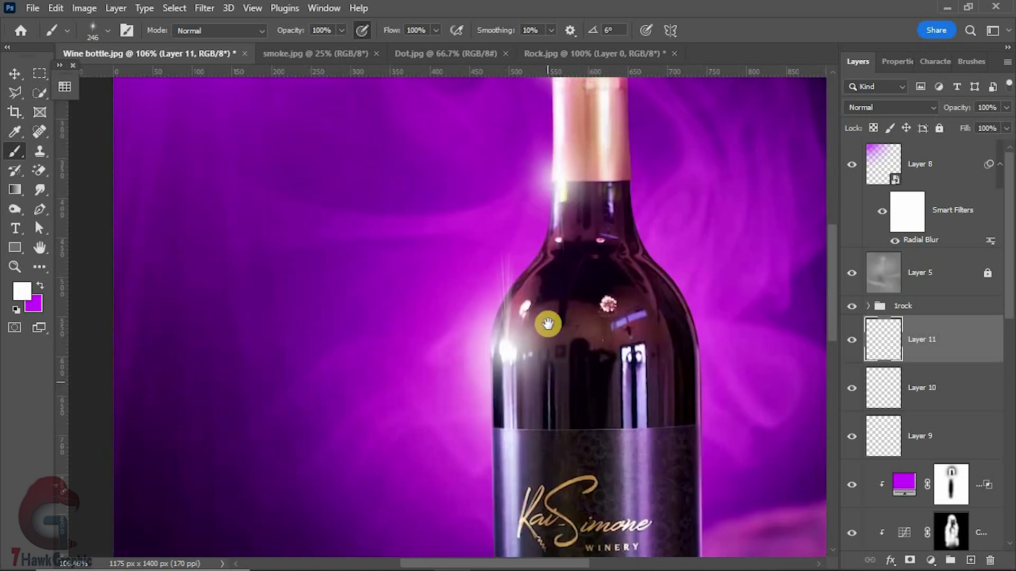
{"action": "left_click", "coordinate": [204, 8]}
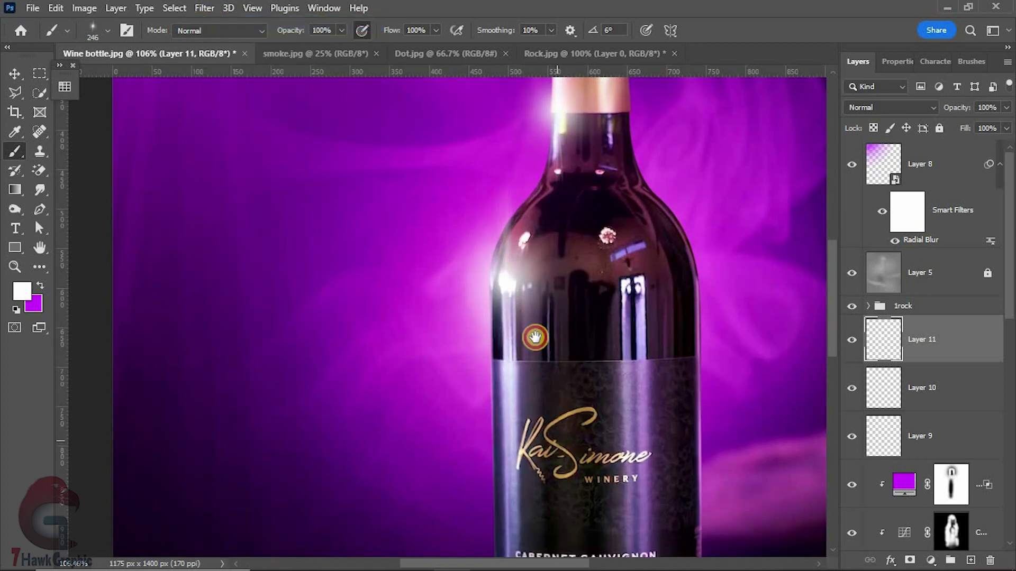
Paint a large 473 px soft glow on a new layer at the label's left edge.
{"action": "left_click_drag", "start_coordinate": [535, 338], "coordinate": [503, 200]}
{"action": "key", "text": "ctrl+shift+alt+n"}
{"action": "right_click", "coordinate": [545, 292], "text": "alt"}
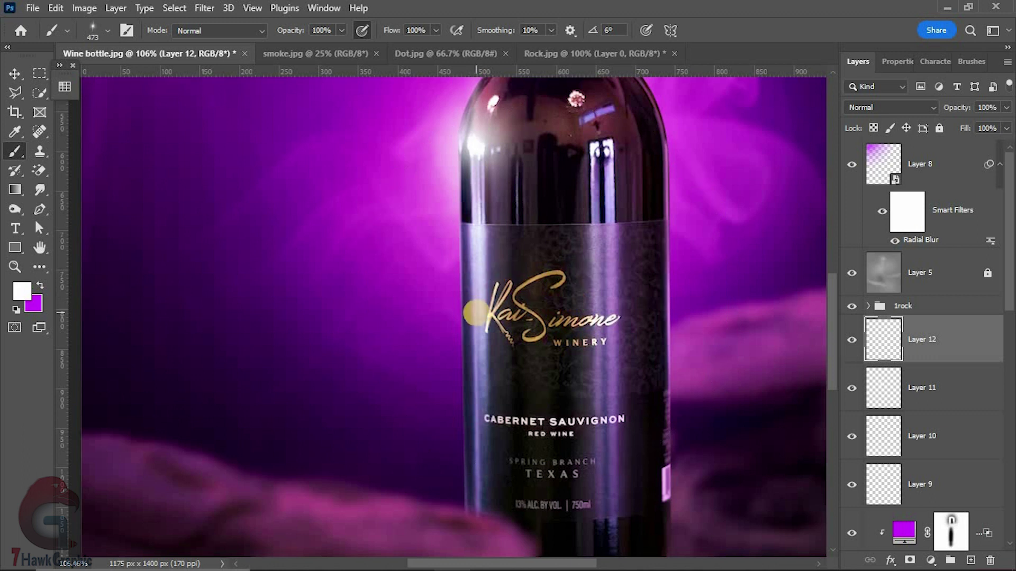
{"action": "left_click", "coordinate": [476, 313]}
{"action": "scroll", "coordinate": [633, 367], "scroll_direction": "down", "scroll_amount": 2}
Transform the Layer 12 label glow into a tall, narrow streak.
{"action": "key", "text": "v"}
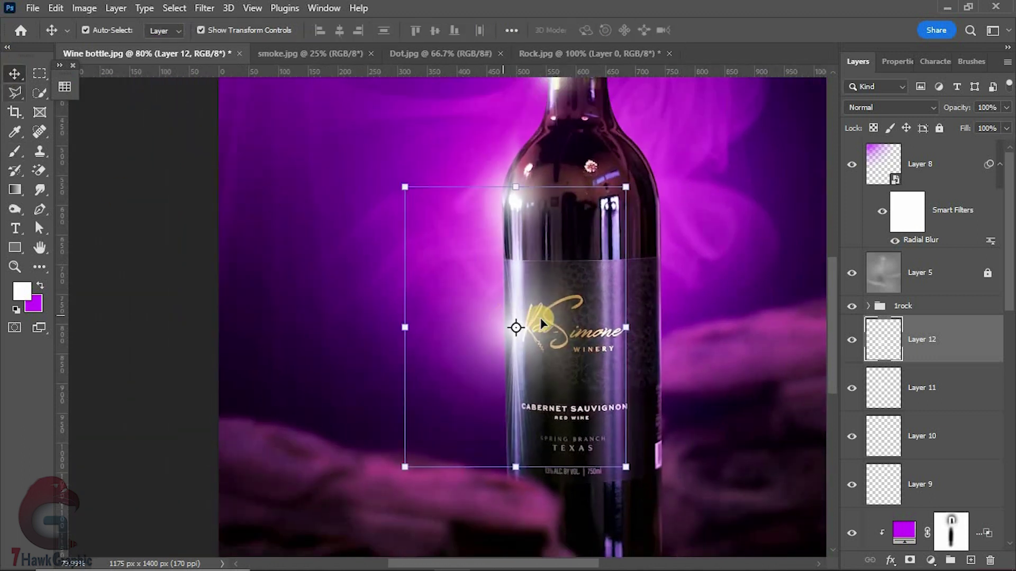
{"action": "left_click_drag", "start_coordinate": [515, 187], "coordinate": [516, 111]}
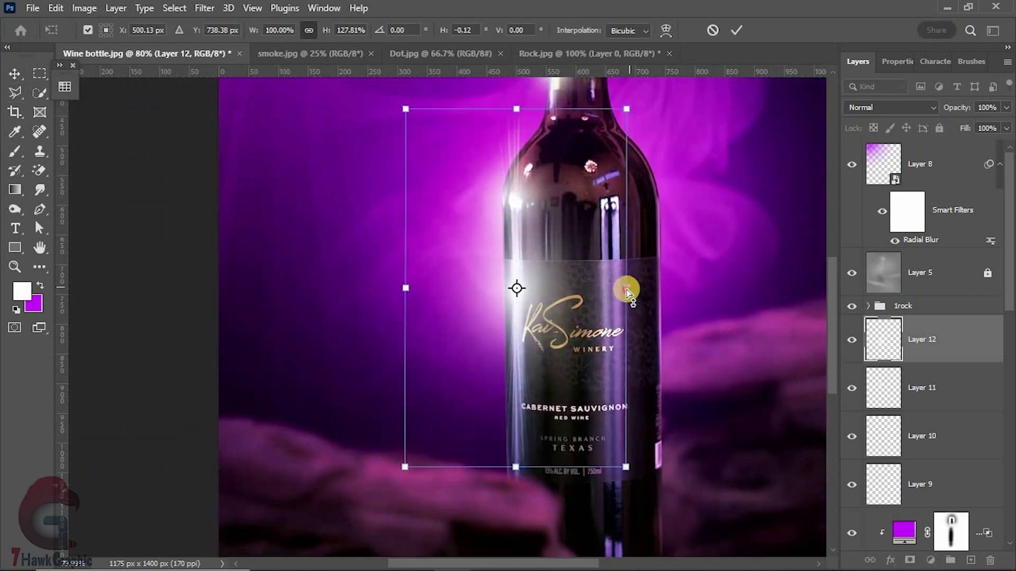
{"action": "mouse_move", "coordinate": [626, 290]}
{"action": "left_mouse_down"}
{"action": "mouse_move", "coordinate": [555, 294]}
{"action": "mouse_move", "coordinate": [581, 354]}
{"action": "left_mouse_up"}
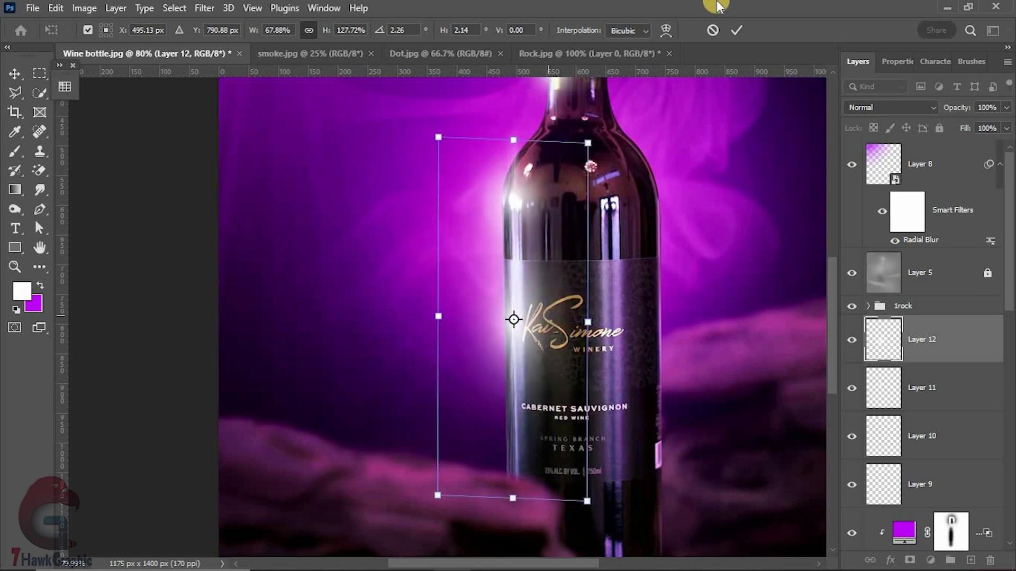
{"action": "left_click", "coordinate": [736, 31]}
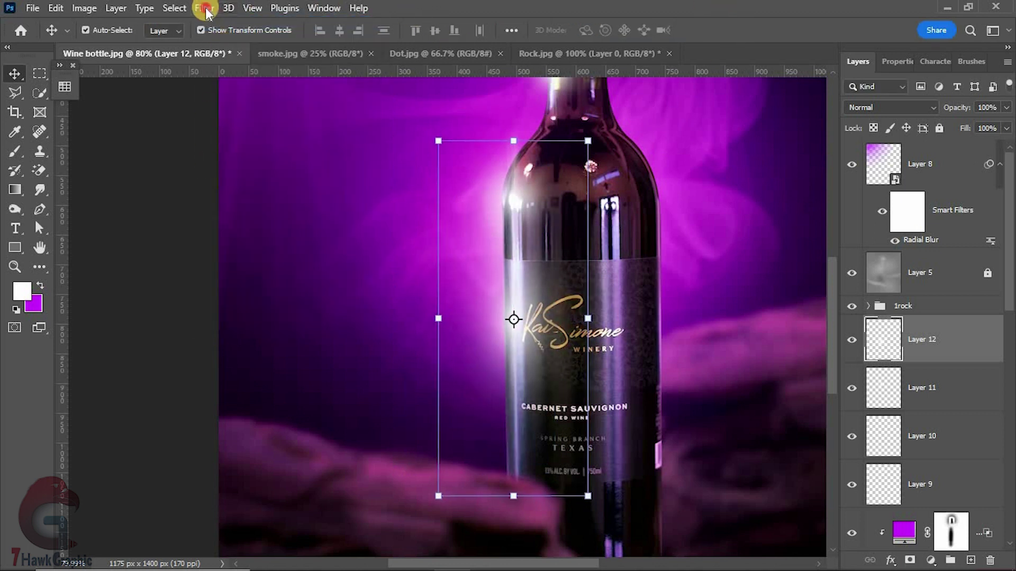
Select the light-ray layer and the Layer 11 and Layer 10 glows in turn.
{"action": "left_click", "coordinate": [148, 310]}
{"action": "scroll", "coordinate": [537, 455], "scroll_direction": "down", "scroll_amount": 1}
{"action": "scroll", "coordinate": [537, 458], "scroll_direction": "down", "scroll_amount": 1}
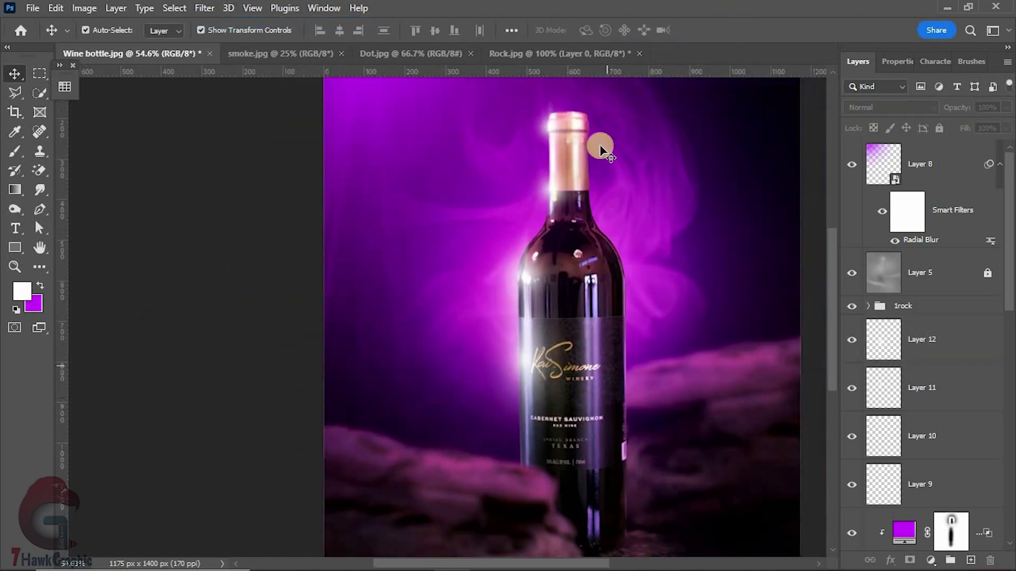
{"action": "left_click", "coordinate": [553, 202]}
{"action": "left_click", "coordinate": [519, 286]}
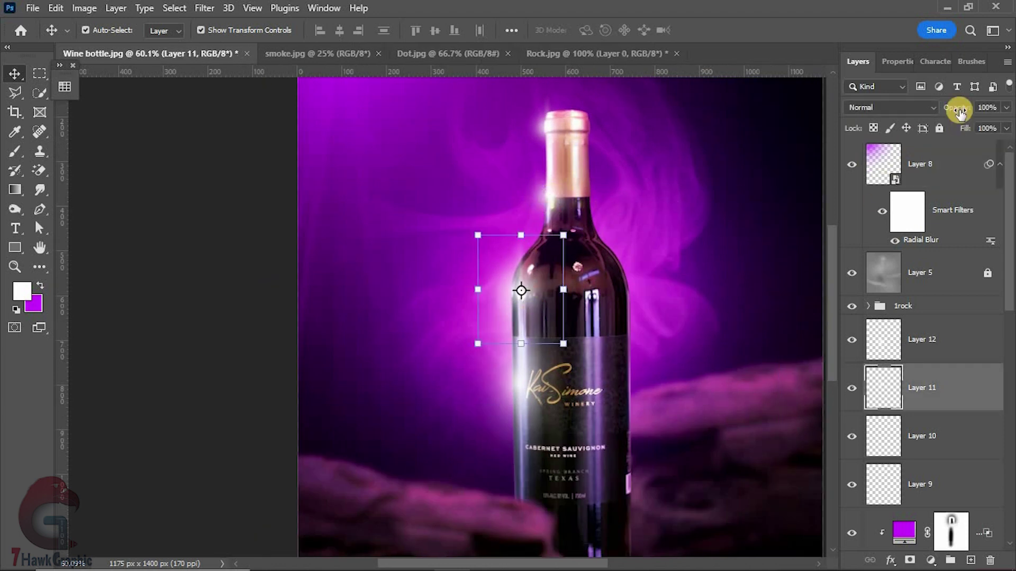
{"action": "left_click", "coordinate": [917, 438]}
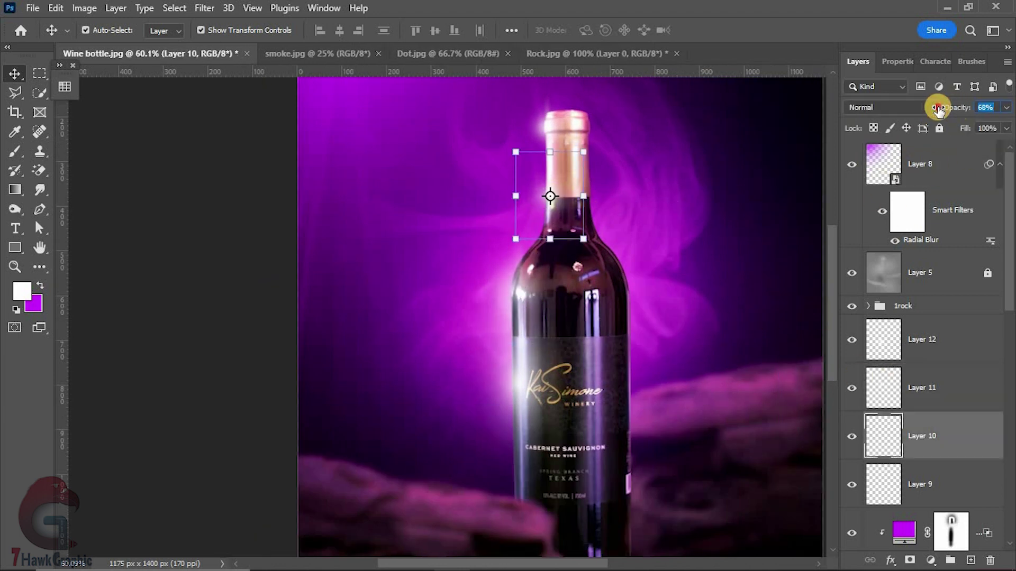
Set Layer 12 to 77% opacity, narrow it further, and duplicate it onto the label's right edge.
{"action": "double_click", "coordinate": [953, 339]}
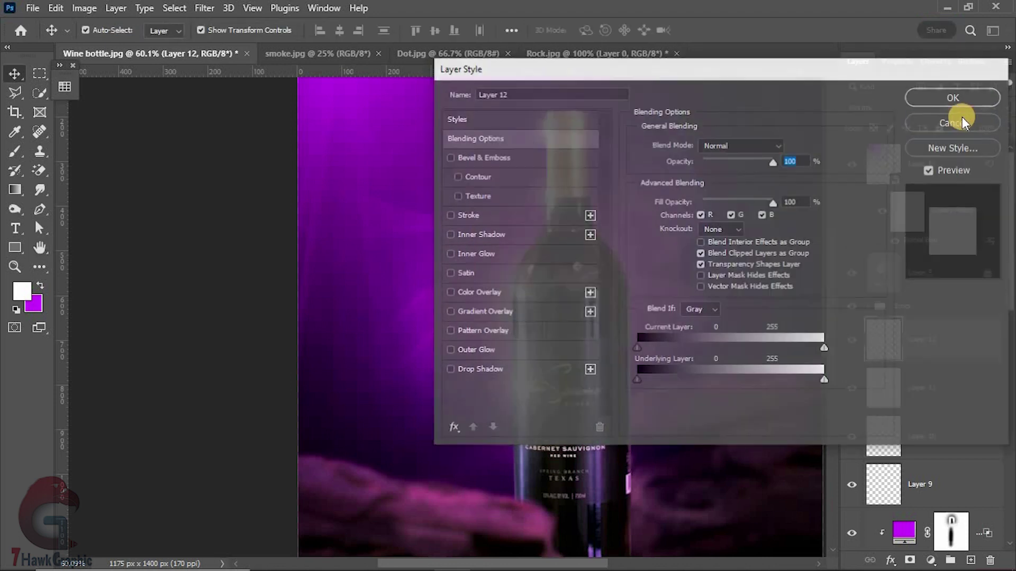
{"action": "left_click", "coordinate": [961, 121]}
{"action": "left_click_drag", "start_coordinate": [959, 109], "coordinate": [947, 111]}
{"action": "left_click_drag", "start_coordinate": [575, 383], "coordinate": [561, 381]}
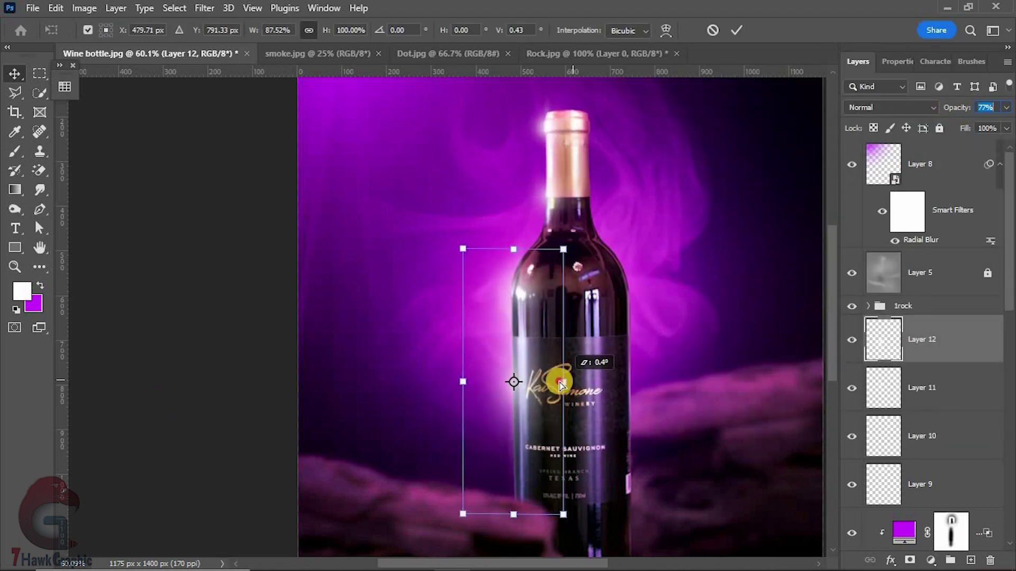
{"action": "left_click", "coordinate": [744, 30]}
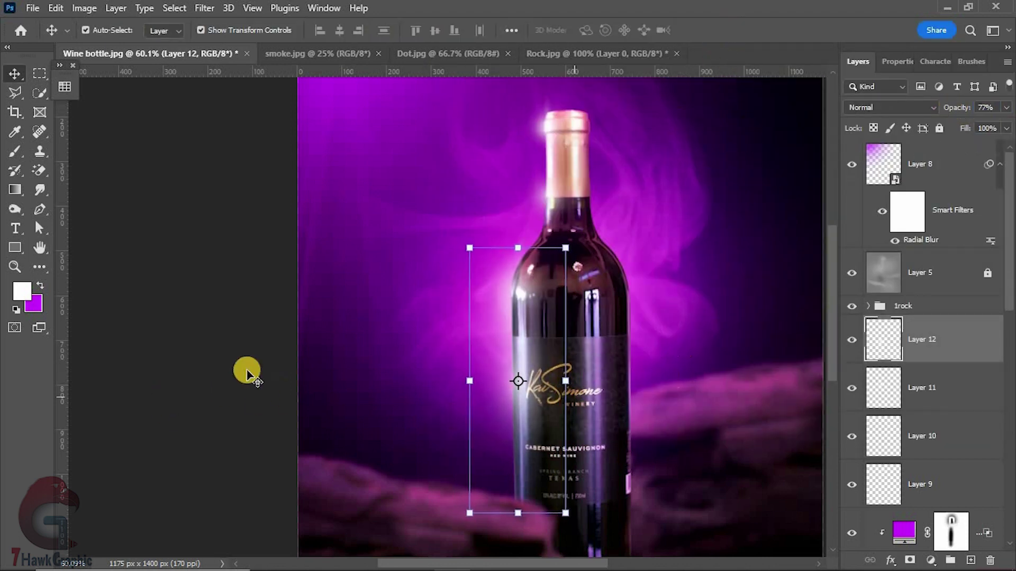
{"action": "left_click_drag", "start_coordinate": [954, 328], "coordinate": [935, 379]}
{"action": "left_click_drag", "start_coordinate": [532, 397], "coordinate": [640, 407]}
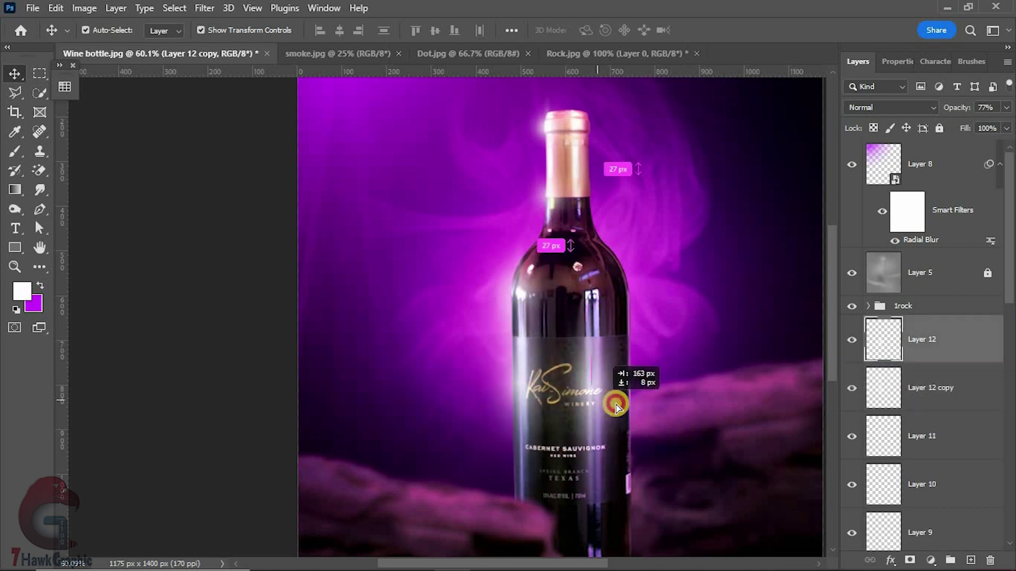
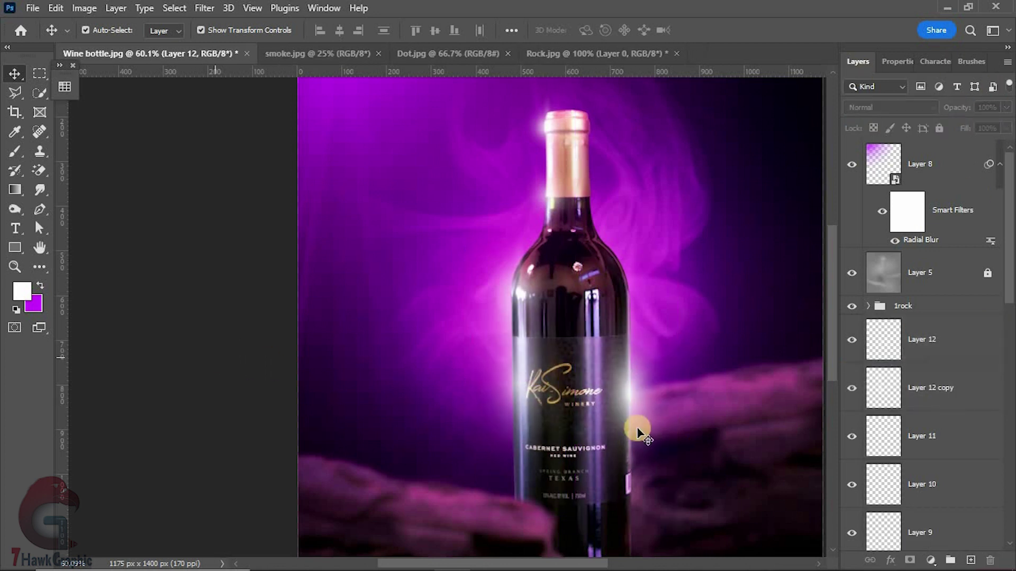
Load the bottle shape as a selection and contract it slightly inward.
{"action": "scroll", "coordinate": [638, 423], "scroll_direction": "down", "scroll_amount": 3}
{"action": "left_click", "coordinate": [304, 404]}
{"action": "scroll", "coordinate": [649, 352], "scroll_direction": "up", "scroll_amount": 1}
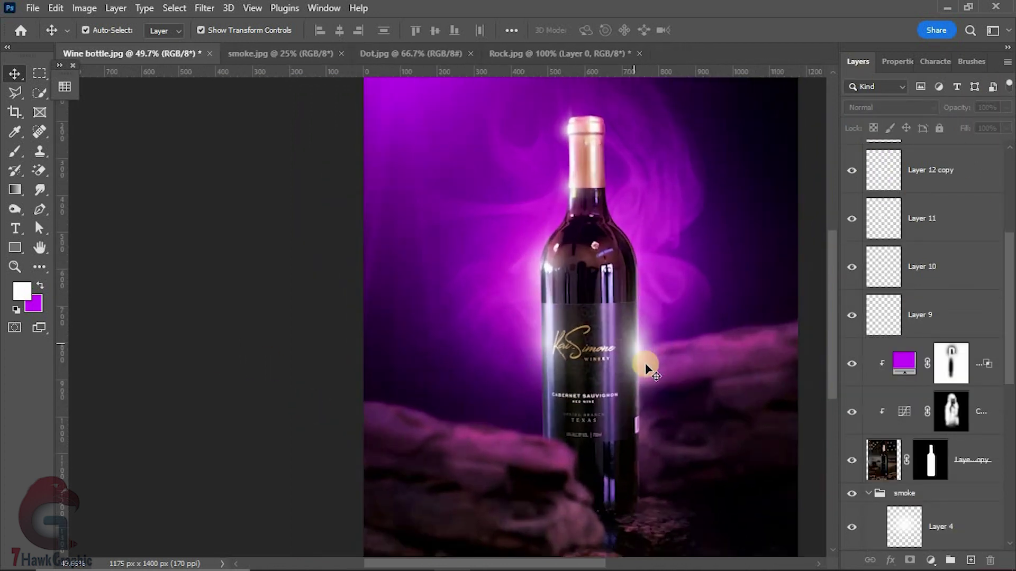
{"action": "scroll", "coordinate": [628, 402], "scroll_direction": "up", "scroll_amount": 3}
{"action": "left_click", "coordinate": [904, 363]}
{"action": "left_click", "coordinate": [930, 460], "text": "ctrl"}
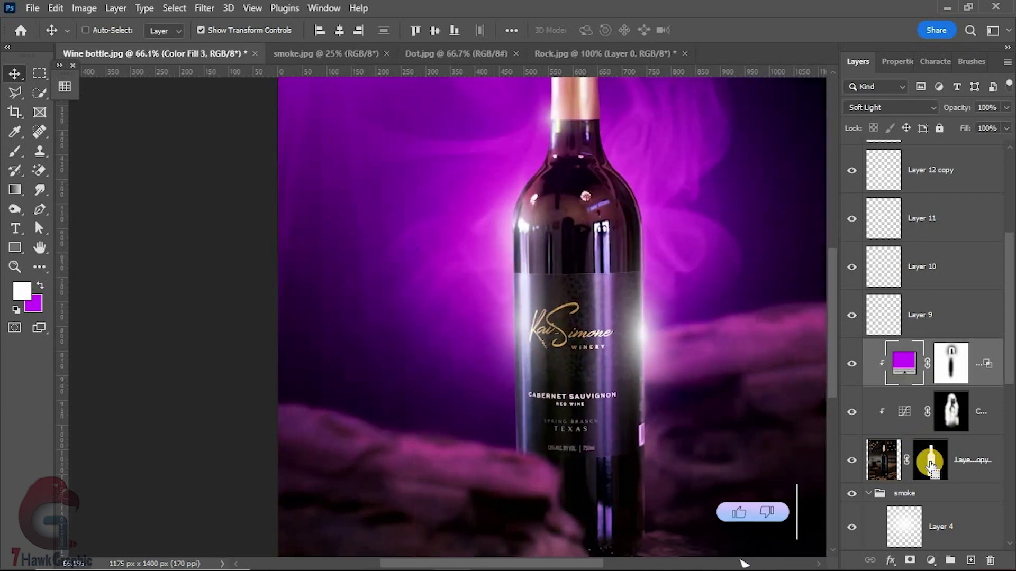
{"action": "left_click", "coordinate": [175, 8]}
{"action": "mouse_move", "coordinate": [188, 232]}
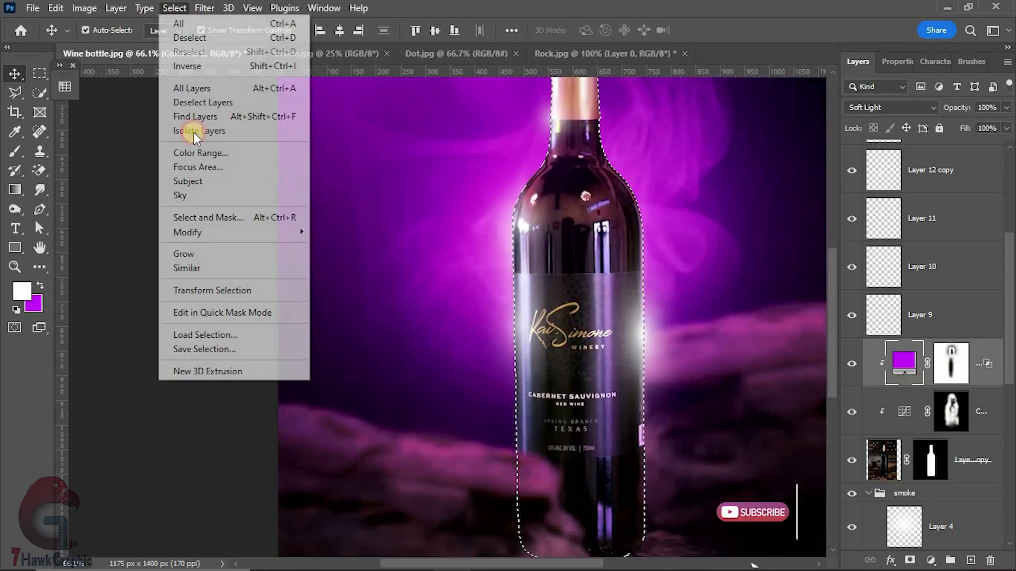
{"action": "left_click", "coordinate": [341, 274]}
{"action": "left_click", "coordinate": [583, 166]}
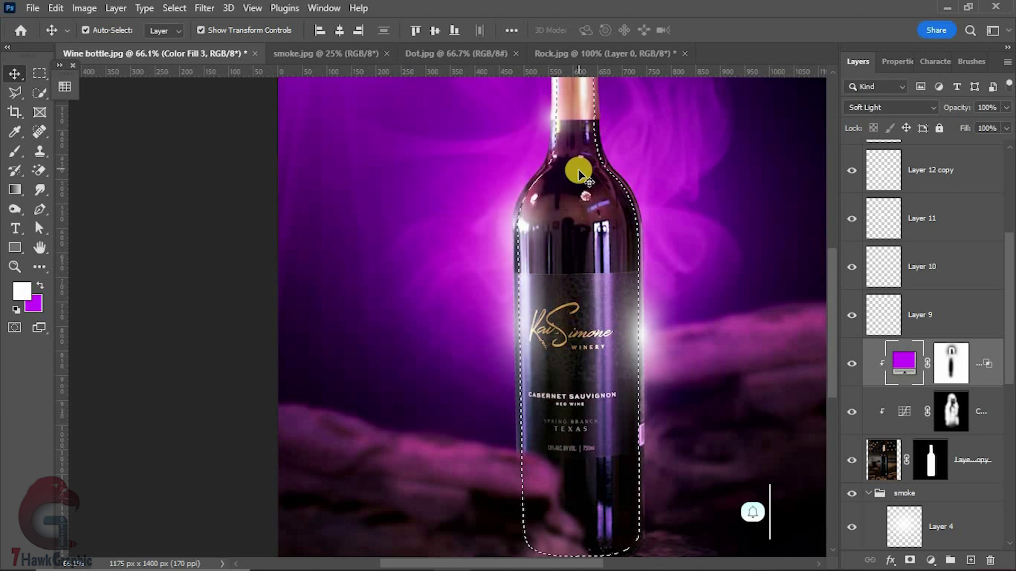
Add a brightened Exposure layer in the selection, invert its mask and clip it below the colour fill.
{"action": "scroll", "coordinate": [534, 434], "scroll_direction": "down", "scroll_amount": 1}
{"action": "scroll", "coordinate": [538, 447], "scroll_direction": "down", "scroll_amount": 1}
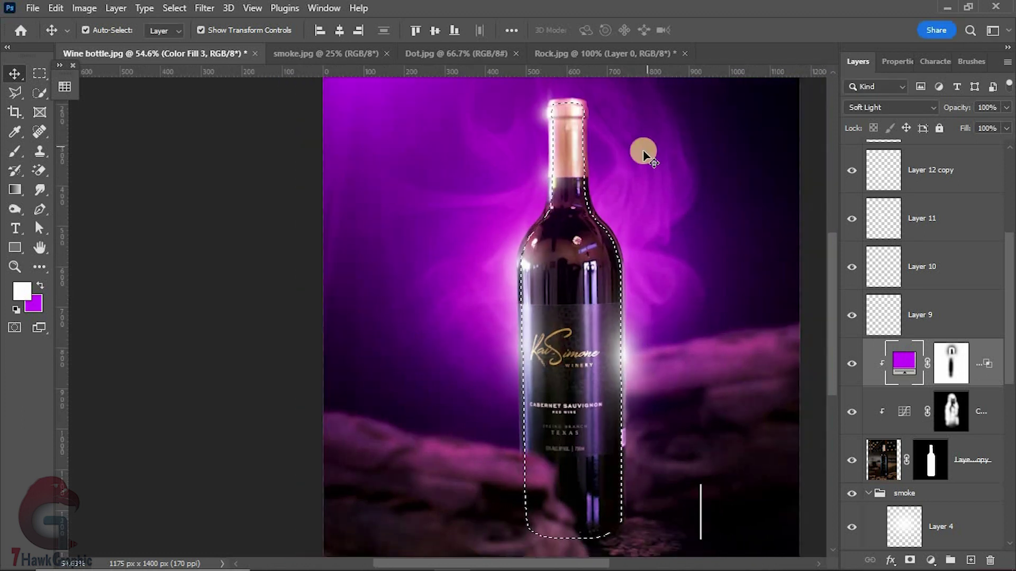
{"action": "scroll", "coordinate": [644, 154], "scroll_direction": "up", "scroll_amount": 1}
{"action": "left_click", "coordinate": [930, 560]}
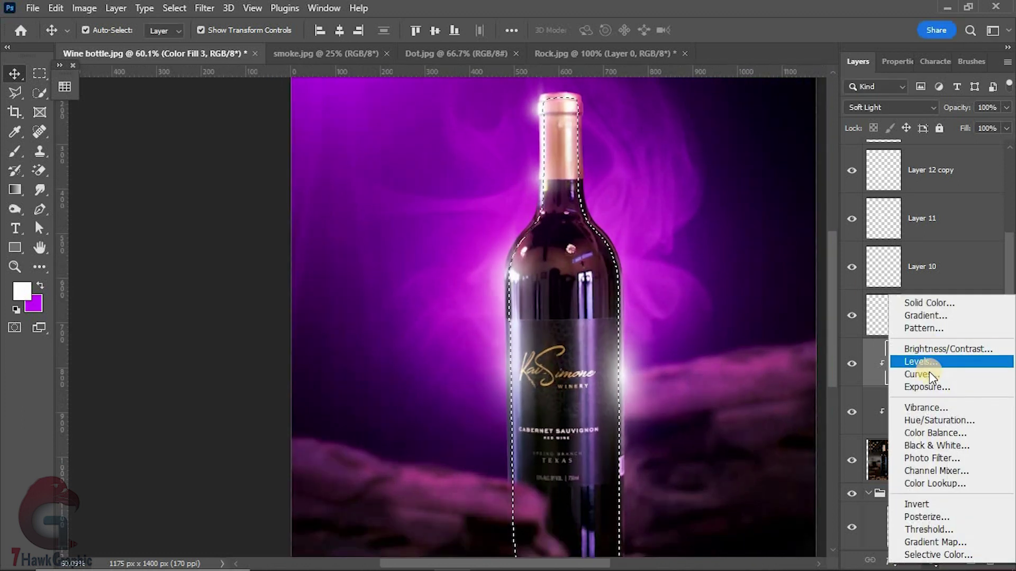
{"action": "left_click", "coordinate": [931, 388]}
{"action": "left_click_drag", "start_coordinate": [934, 147], "coordinate": [961, 150]}
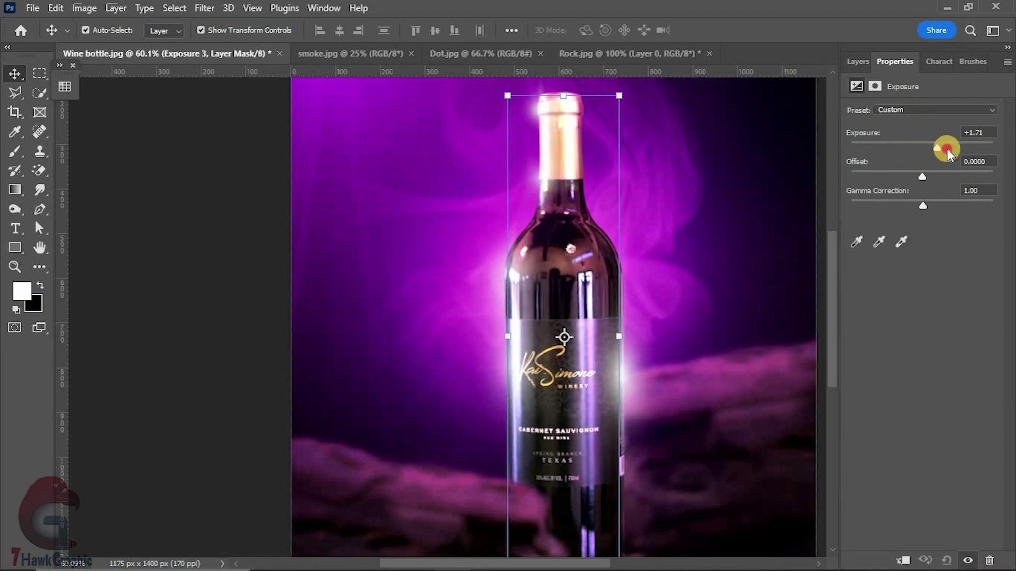
{"action": "left_click", "coordinate": [856, 60]}
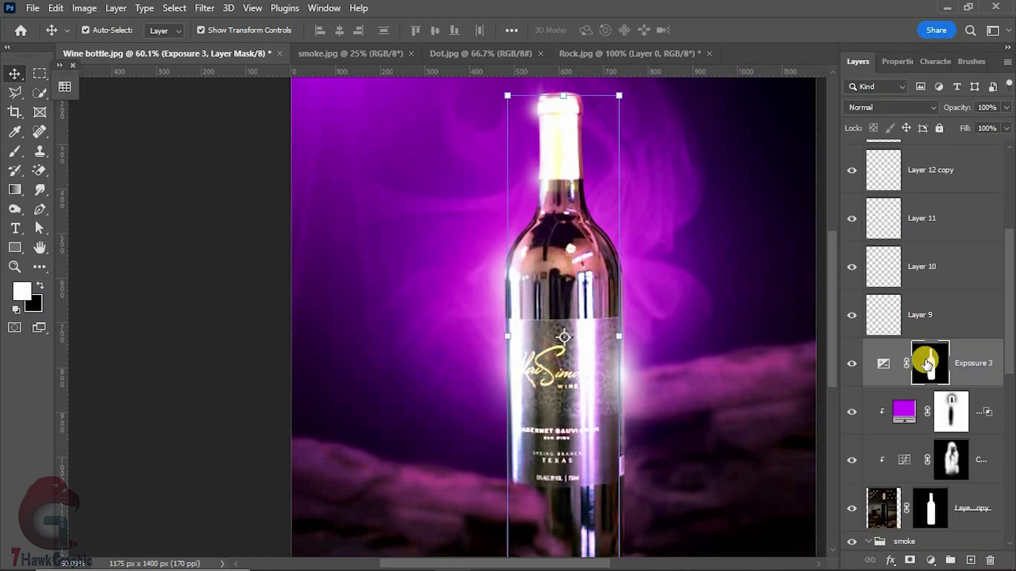
{"action": "key", "text": "ctrl+i"}
{"action": "left_click_drag", "start_coordinate": [948, 359], "coordinate": [922, 389]}
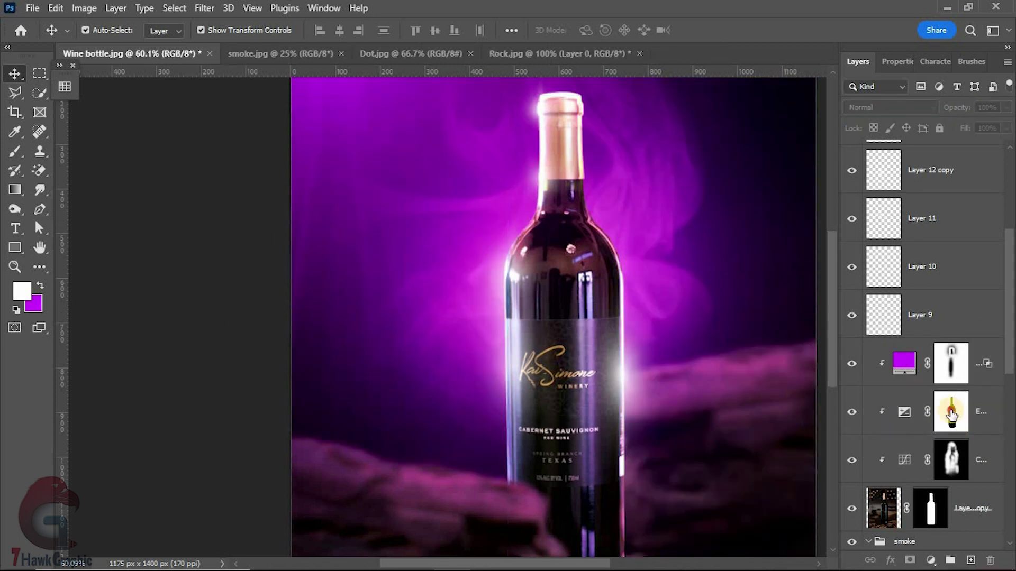
Feather the Exposure 3 mask to 16.4 px and lower its opacity to about 47%.
{"action": "double_click", "coordinate": [951, 411]}
{"action": "left_click_drag", "start_coordinate": [903, 208], "coordinate": [909, 206]}
{"action": "left_click", "coordinate": [852, 63]}
{"action": "scroll", "coordinate": [443, 378], "scroll_direction": "down", "scroll_amount": 2}
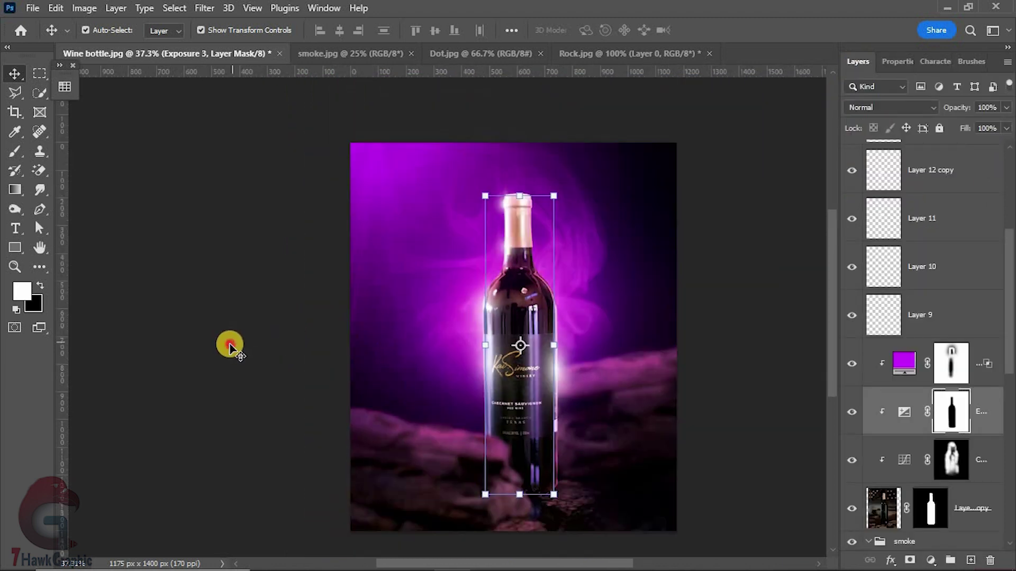
{"action": "left_click", "coordinate": [227, 345]}
{"action": "scroll", "coordinate": [472, 345], "scroll_direction": "up", "scroll_amount": 1}
{"action": "scroll", "coordinate": [500, 343], "scroll_direction": "up", "scroll_amount": 1}
{"action": "scroll", "coordinate": [500, 344], "scroll_direction": "up", "scroll_amount": 1}
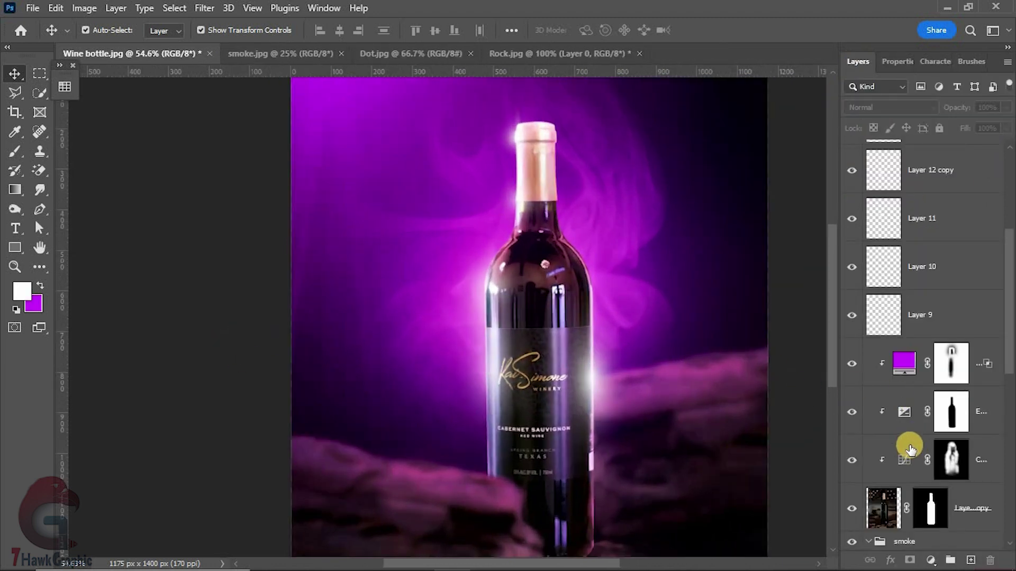
{"action": "left_click", "coordinate": [983, 407]}
{"action": "left_click_drag", "start_coordinate": [932, 110], "coordinate": [921, 111]}
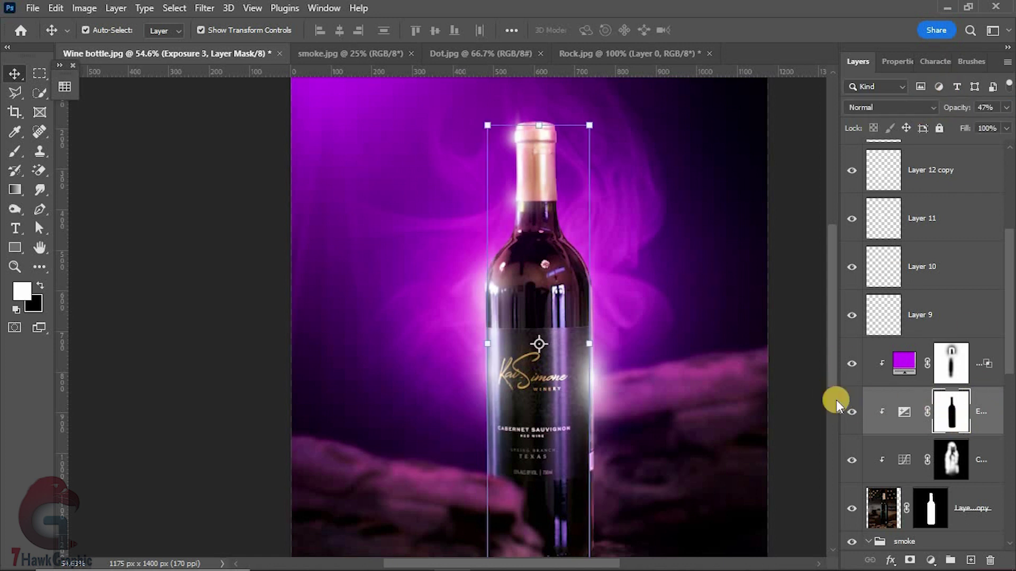
{"action": "key", "text": "b"}
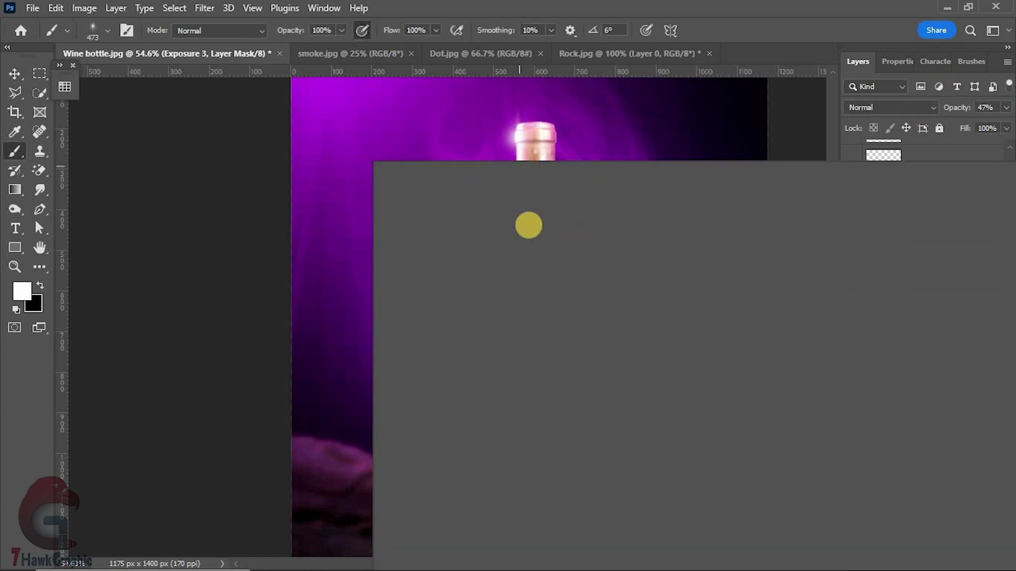
Paint the Exposure 3 mask with a soft round brush in black and white to trim the glow.
{"action": "left_click", "coordinate": [512, 290]}
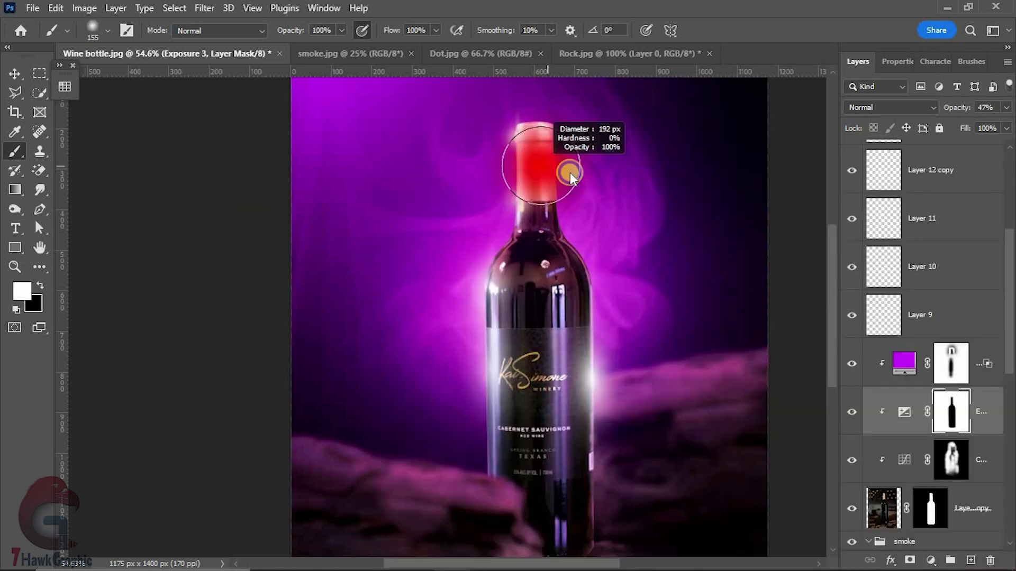
{"action": "key", "text": "x"}
{"action": "key", "text": "x"}
{"action": "left_click_drag", "start_coordinate": [483, 318], "coordinate": [597, 416]}
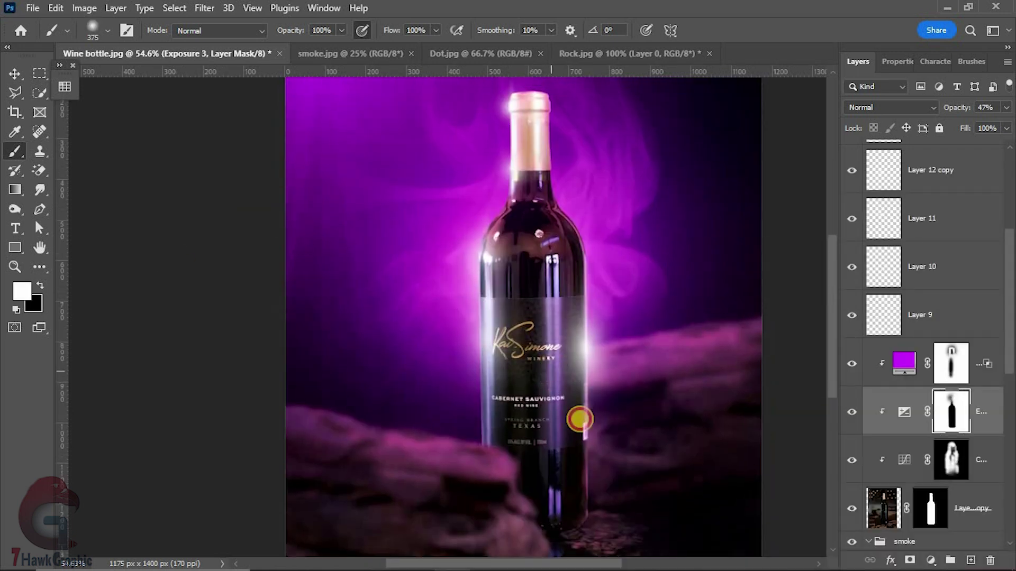
{"action": "key", "text": "x"}
{"action": "left_click_drag", "start_coordinate": [585, 497], "coordinate": [590, 452]}
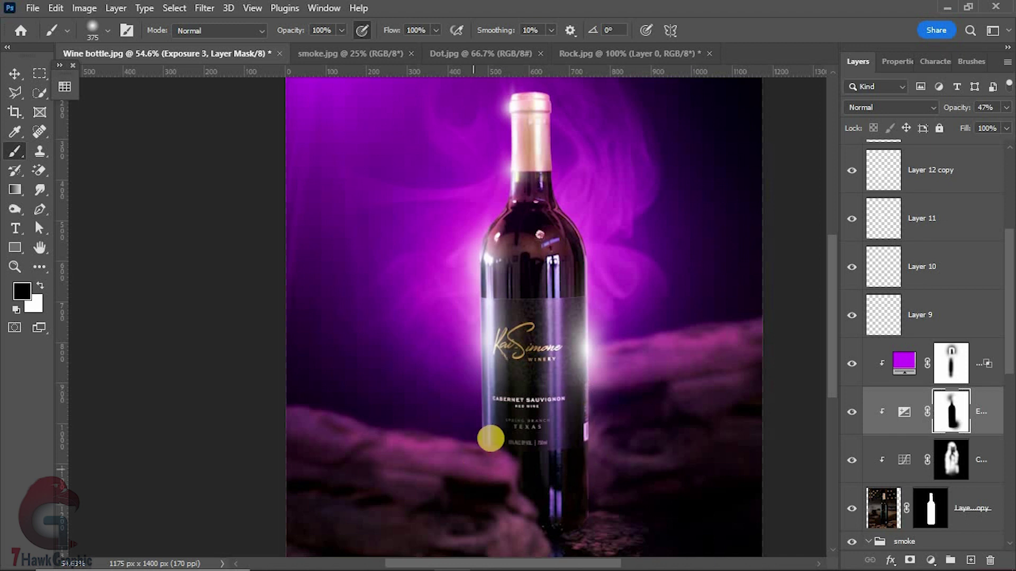
{"action": "scroll", "coordinate": [654, 383], "scroll_direction": "down", "scroll_amount": 1}
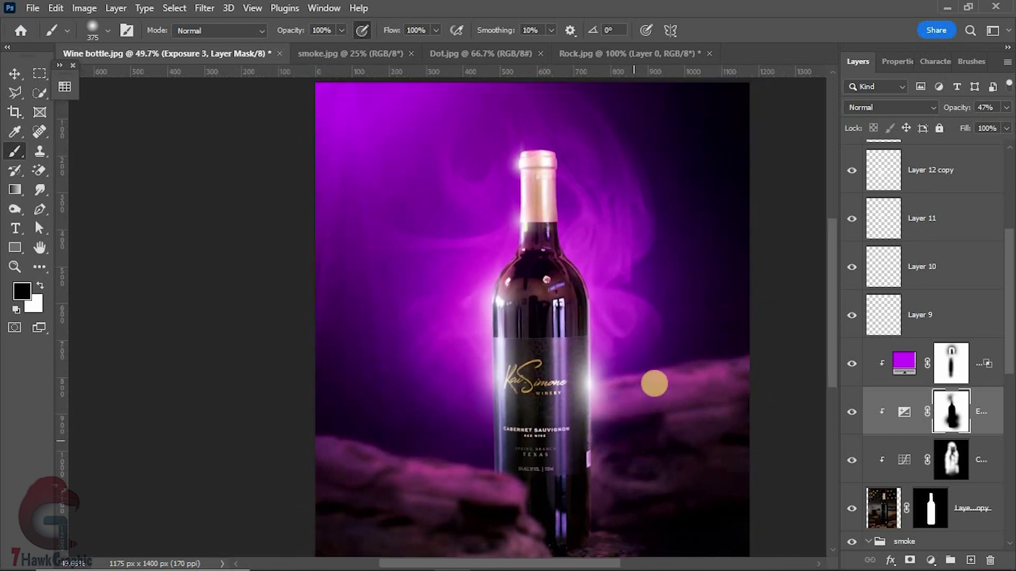
Switch to the Move tool and select Layer 12.
{"action": "key", "text": "v"}
{"action": "left_click", "coordinate": [894, 267]}
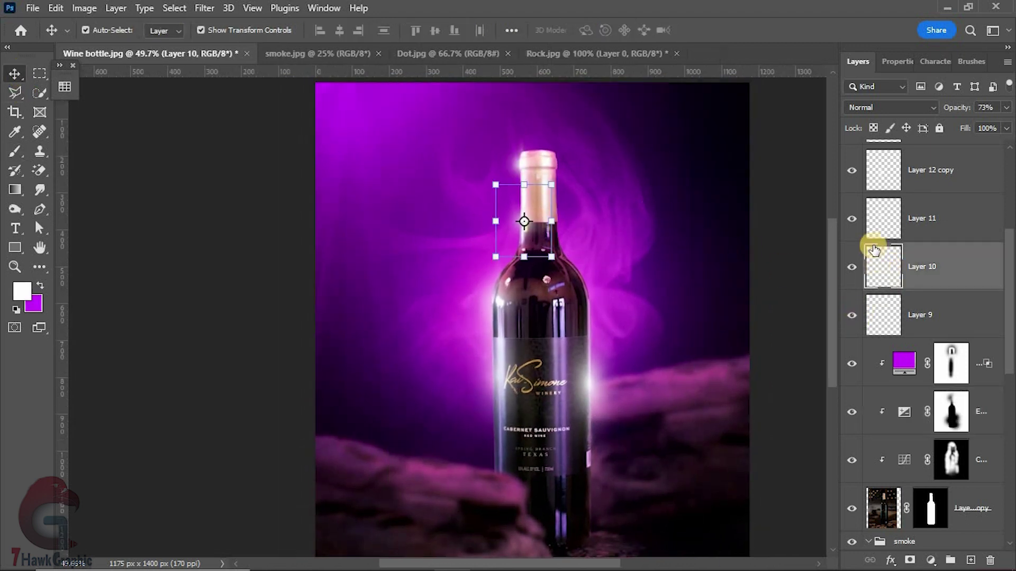
{"action": "left_click", "coordinate": [947, 212]}
{"action": "left_click", "coordinate": [960, 175]}
{"action": "scroll", "coordinate": [960, 159], "scroll_direction": "up", "scroll_amount": 3}
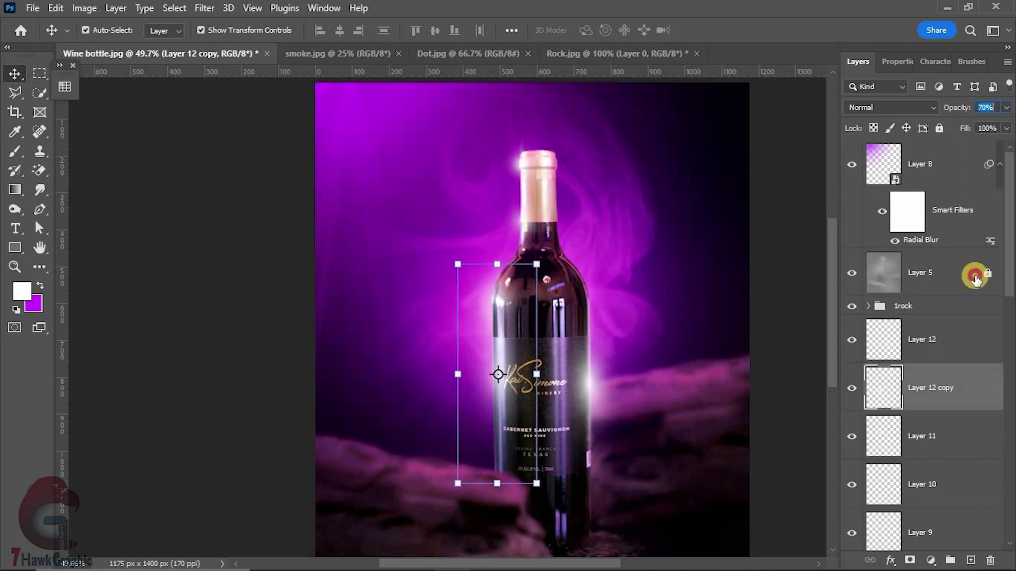
{"action": "left_click", "coordinate": [968, 331]}
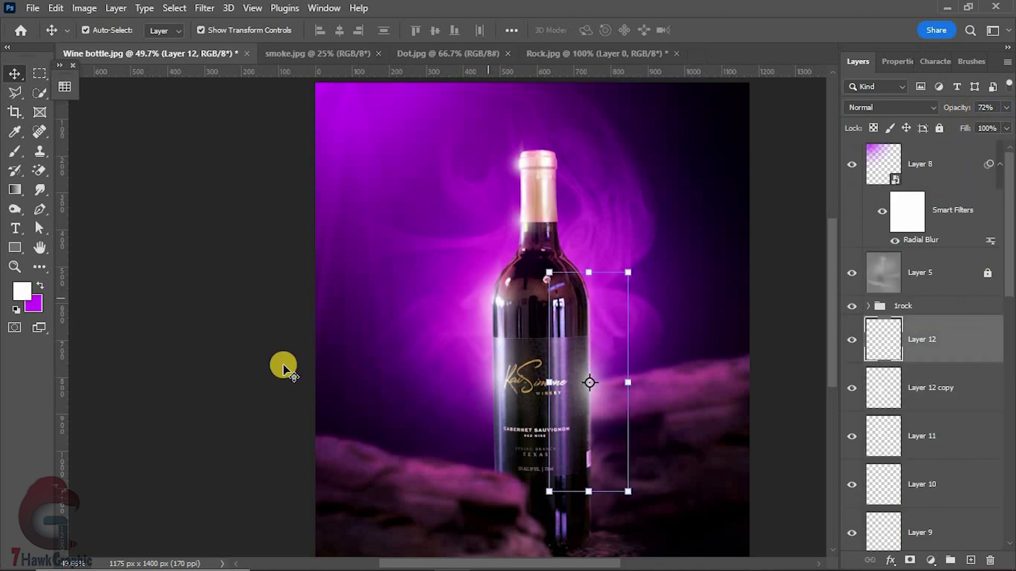
{"action": "left_click", "coordinate": [799, 303]}
{"action": "scroll", "coordinate": [575, 275], "scroll_direction": "down", "scroll_amount": 1}
{"action": "scroll", "coordinate": [604, 366], "scroll_direction": "down", "scroll_amount": 1}
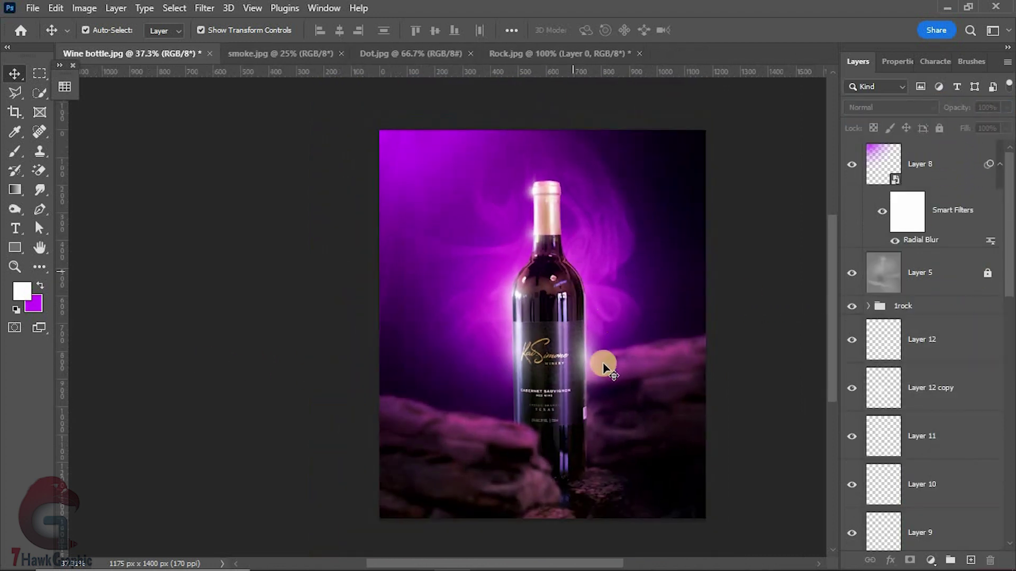
{"action": "left_click", "coordinate": [606, 366]}
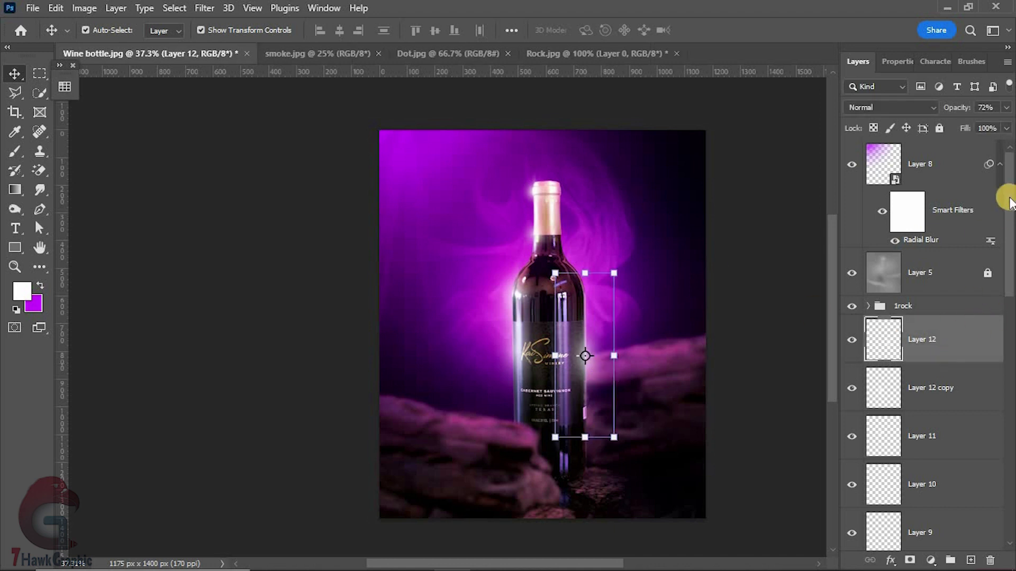
Group the purple colour fill through bottle layers into a group named 'bottle'.
{"action": "left_click", "coordinate": [919, 302], "text": "shift"}
{"action": "key", "text": "ctrl+g"}
{"action": "scroll", "coordinate": [976, 329], "scroll_direction": "up", "scroll_amount": 2}
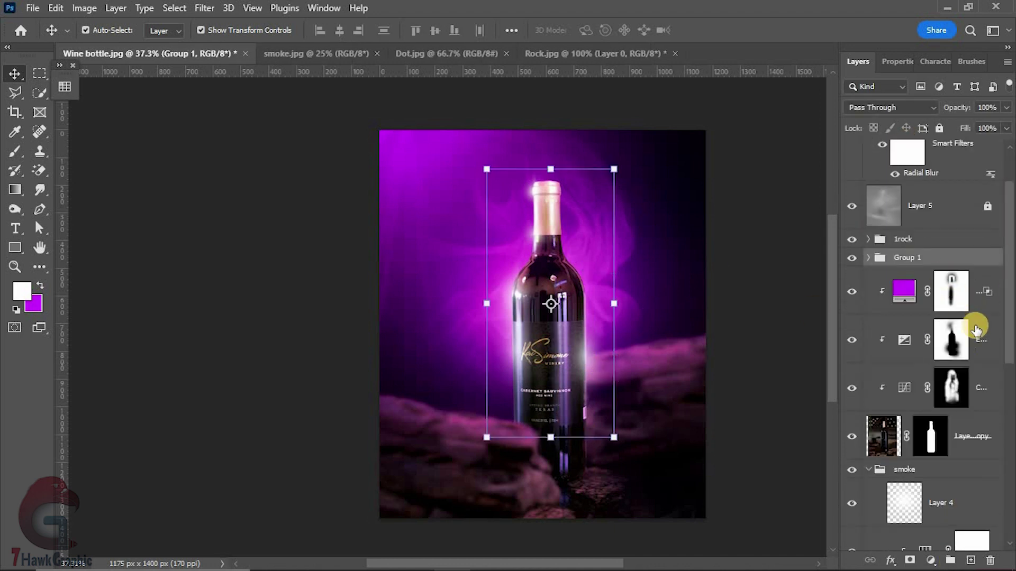
{"action": "left_click", "coordinate": [989, 279]}
{"action": "left_click", "coordinate": [989, 435], "text": "shift"}
{"action": "key", "text": "ctrl+g"}
{"action": "type", "text": "bottle"}
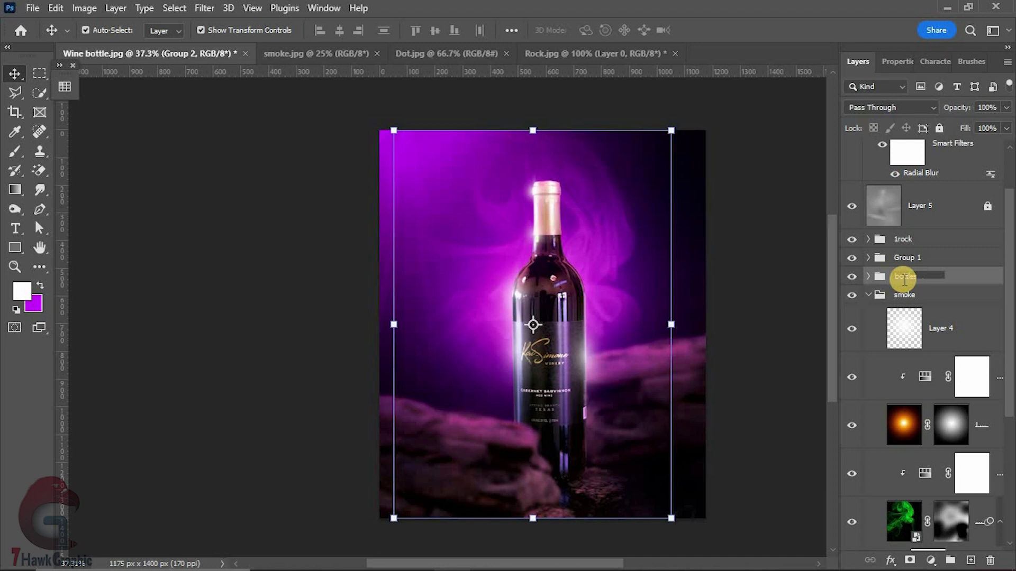
{"action": "key", "text": "Return"}
Duplicate the bottle group, merge the copy and convert 'bottle copy' to a smart object.
{"action": "key", "text": "ctrl+j"}
{"action": "right_click", "coordinate": [878, 268]}
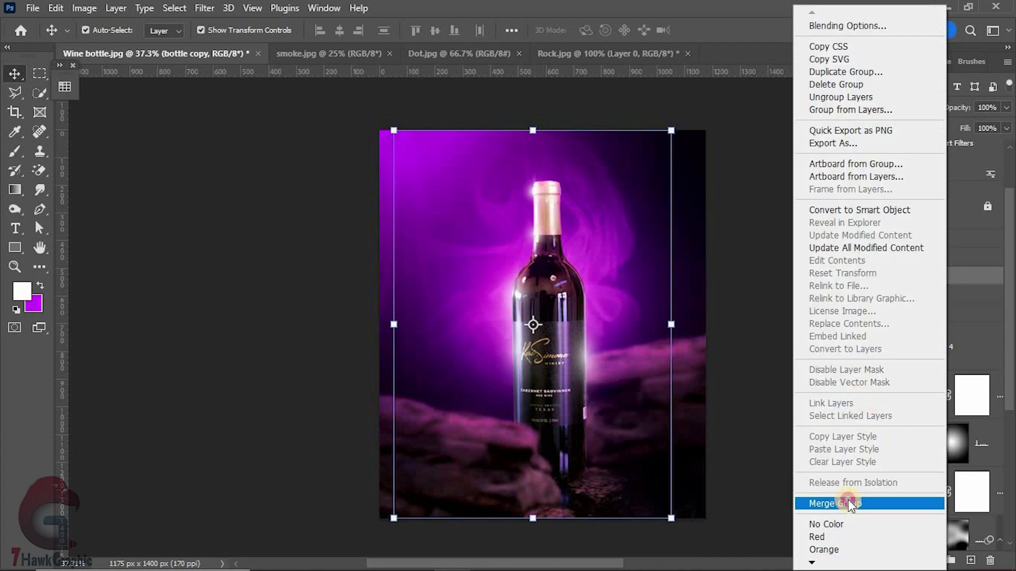
{"action": "left_click", "coordinate": [849, 503]}
{"action": "right_click", "coordinate": [863, 270]}
{"action": "left_click", "coordinate": [683, 359]}
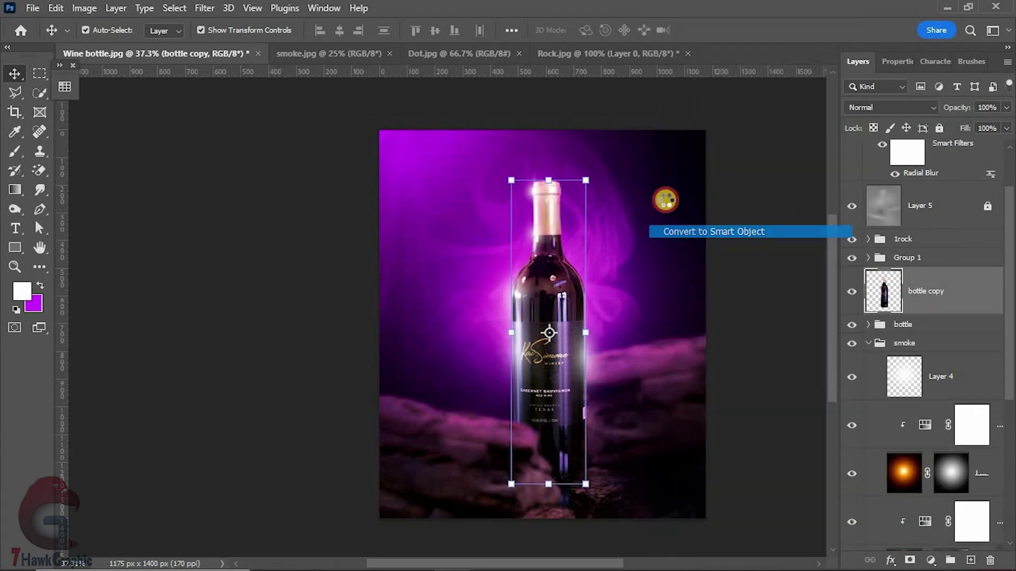
Set 'bottle copy' to Screen mode, Gaussian-blur it, and move it below the bottle group.
{"action": "left_click", "coordinate": [859, 109]}
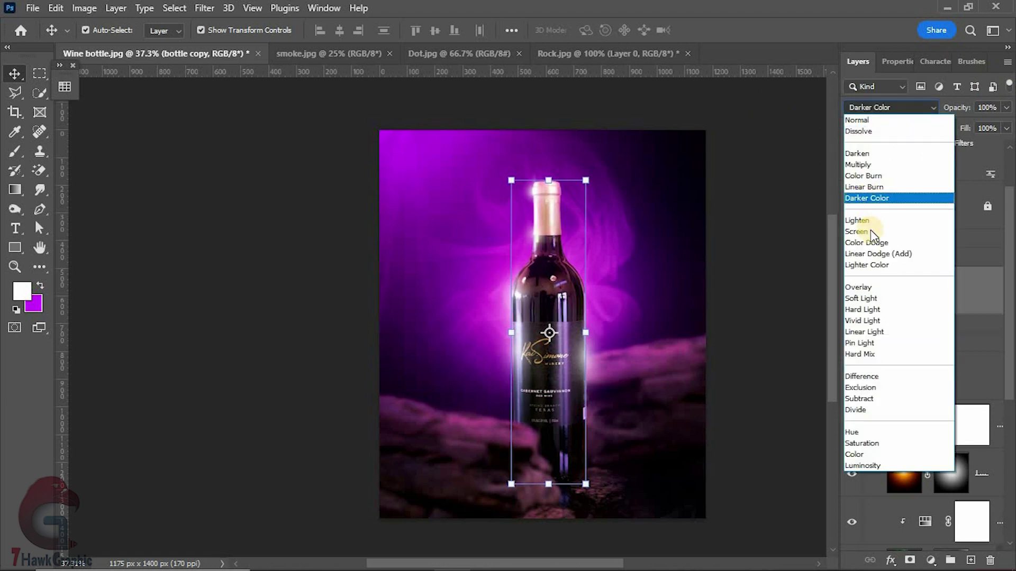
{"action": "left_click", "coordinate": [873, 233]}
{"action": "left_click", "coordinate": [205, 8]}
{"action": "left_click_drag", "start_coordinate": [767, 333], "coordinate": [805, 335]}
{"action": "left_click", "coordinate": [953, 135]}
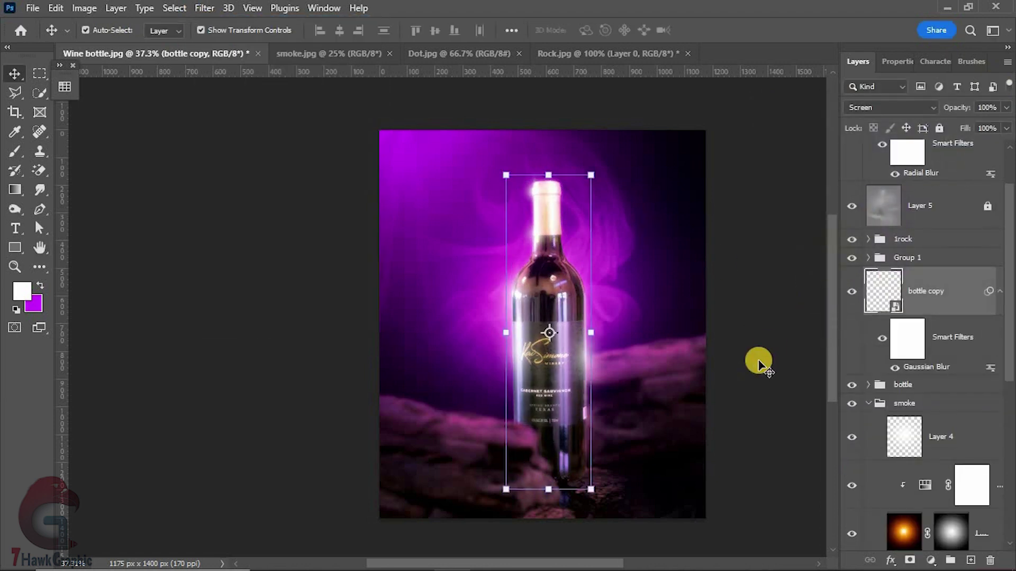
{"action": "left_click_drag", "start_coordinate": [932, 304], "coordinate": [925, 397]}
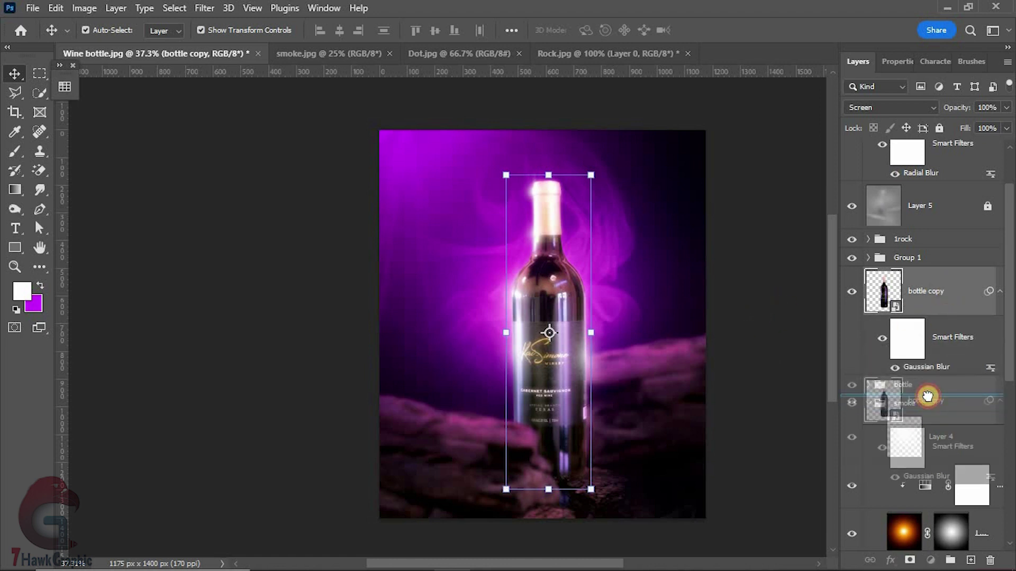
{"action": "left_click", "coordinate": [536, 252]}
{"action": "scroll", "coordinate": [536, 253], "scroll_direction": "up", "scroll_amount": 2}
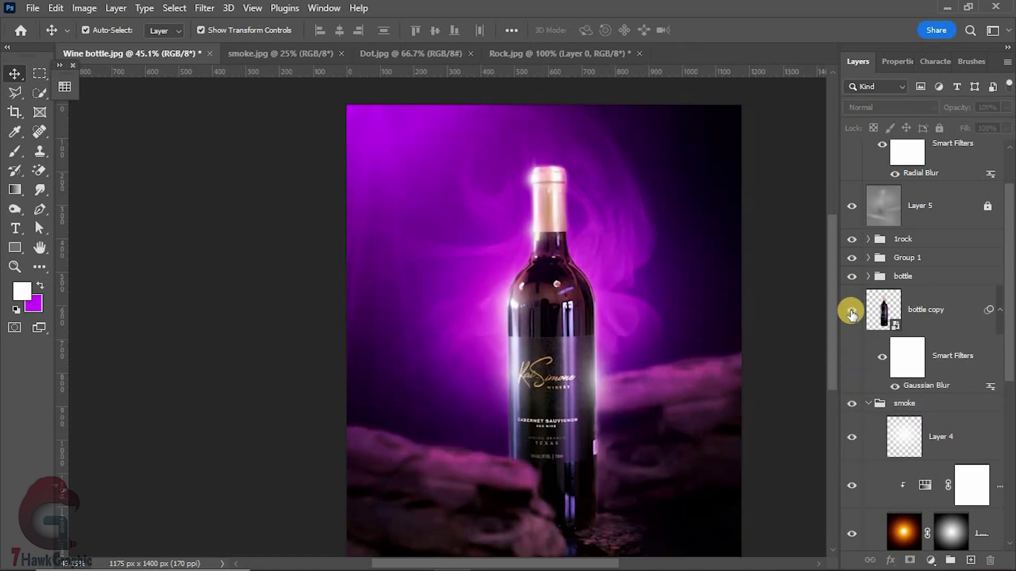
Change the bottle copy's Gaussian Blur smart filter radius to 7.8 px.
{"action": "scroll", "coordinate": [624, 154], "scroll_direction": "up", "scroll_amount": 3}
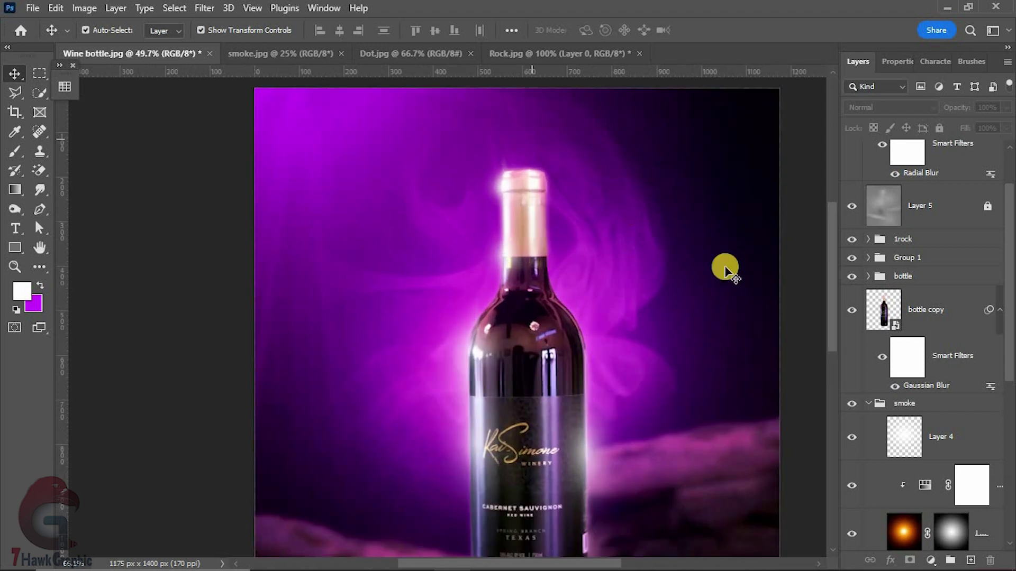
{"action": "scroll", "coordinate": [721, 268], "scroll_direction": "up", "scroll_amount": 2}
{"action": "double_click", "coordinate": [917, 386]}
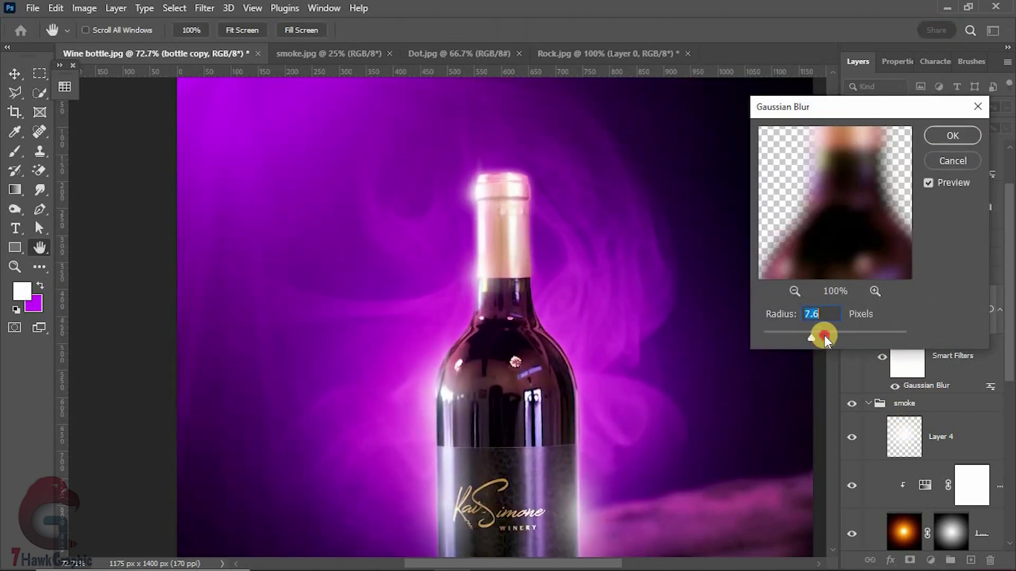
{"action": "left_click_drag", "start_coordinate": [824, 338], "coordinate": [812, 338]}
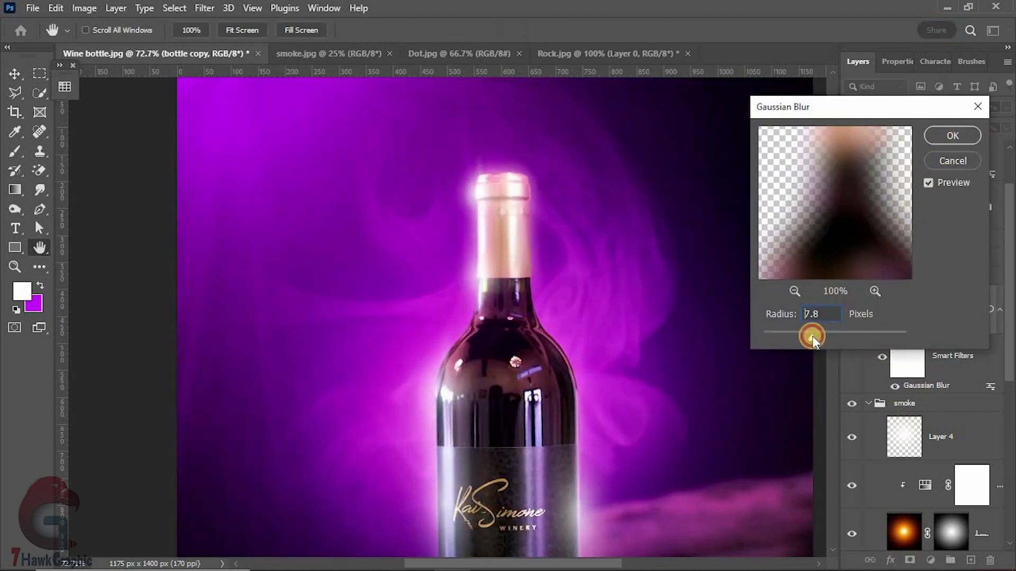
{"action": "left_click", "coordinate": [947, 142]}
Toggle Layer 4's visibility in the smoke group on and off to compare the look.
{"action": "key", "text": "v"}
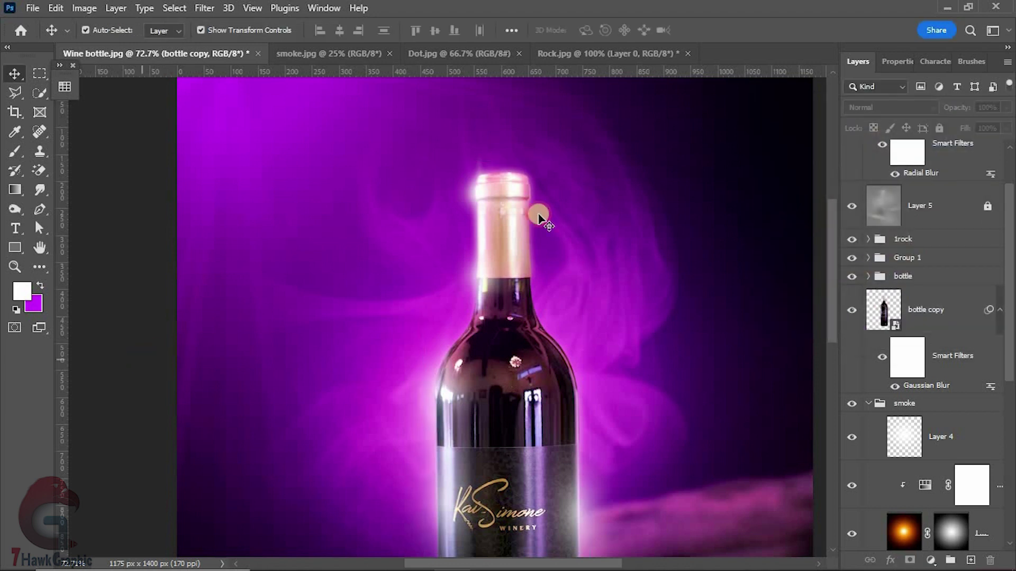
{"action": "scroll", "coordinate": [576, 442], "scroll_direction": "down", "scroll_amount": 3}
{"action": "scroll", "coordinate": [596, 210], "scroll_direction": "up", "scroll_amount": 1}
{"action": "scroll", "coordinate": [596, 211], "scroll_direction": "down", "scroll_amount": 1}
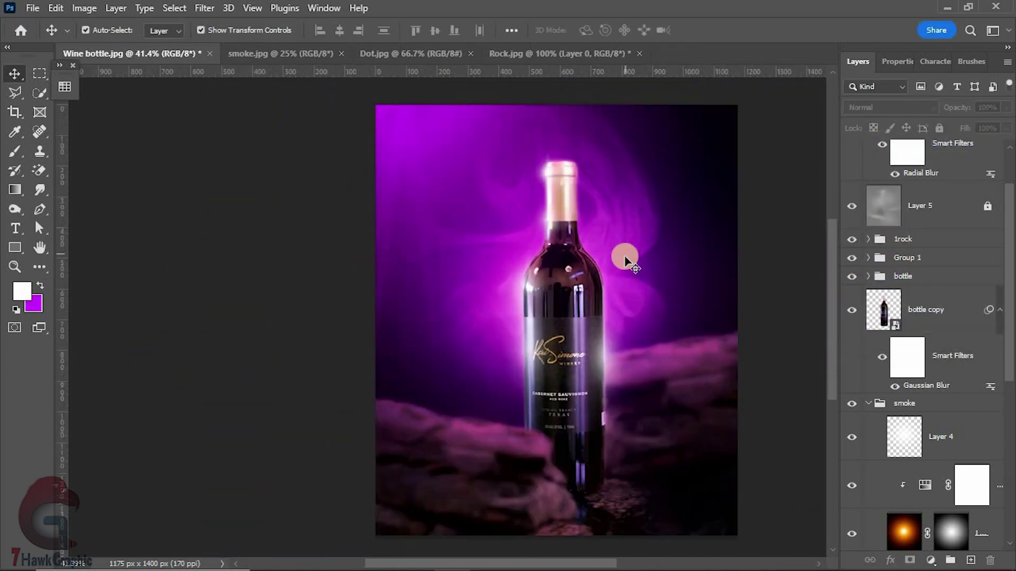
{"action": "left_click", "coordinate": [852, 440]}
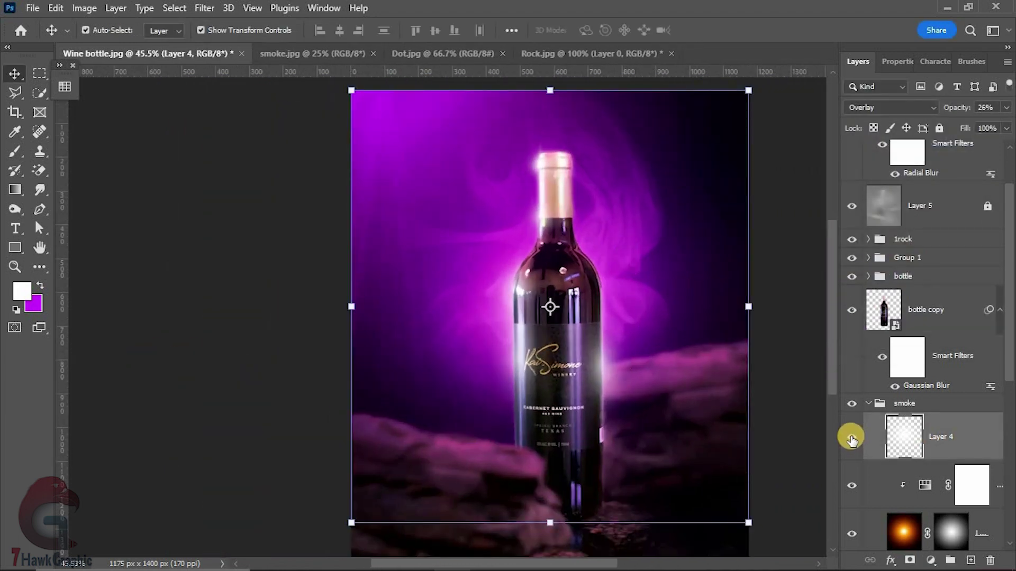
{"action": "left_click", "coordinate": [851, 440]}
{"action": "left_click", "coordinate": [852, 440]}
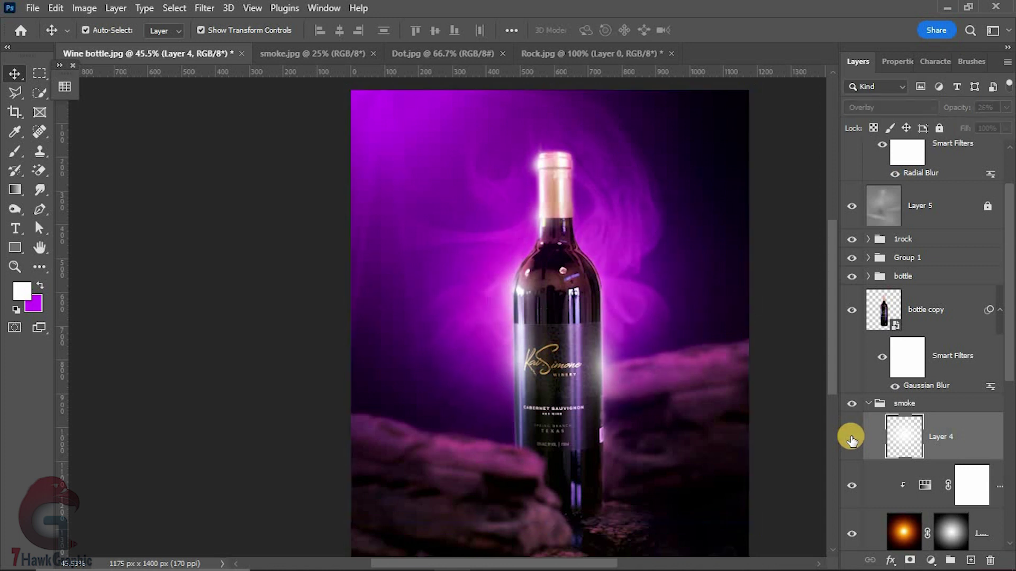
{"action": "left_click", "coordinate": [852, 440]}
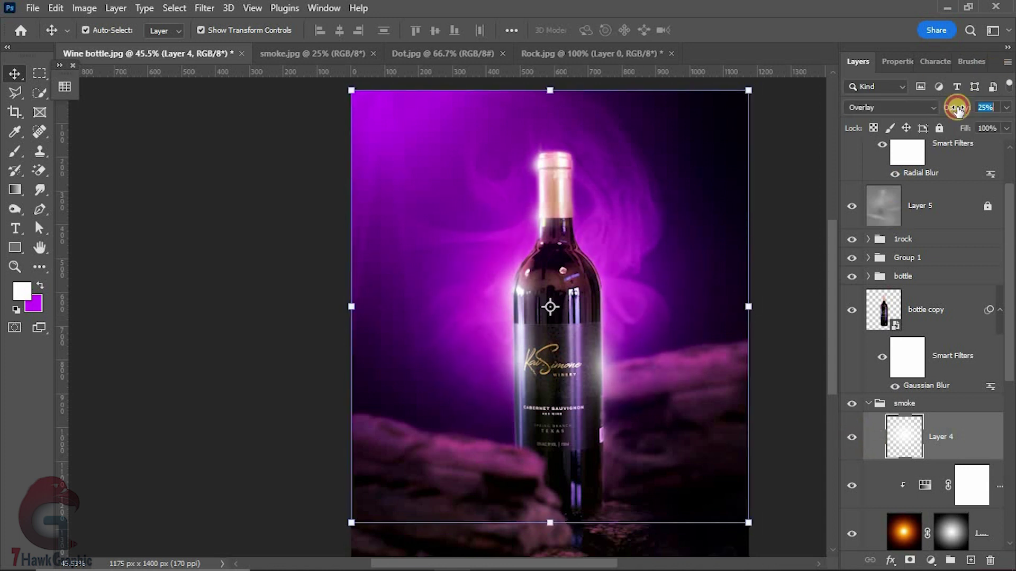
{"action": "left_click", "coordinate": [201, 358]}
{"action": "scroll", "coordinate": [617, 347], "scroll_direction": "down", "scroll_amount": 1}
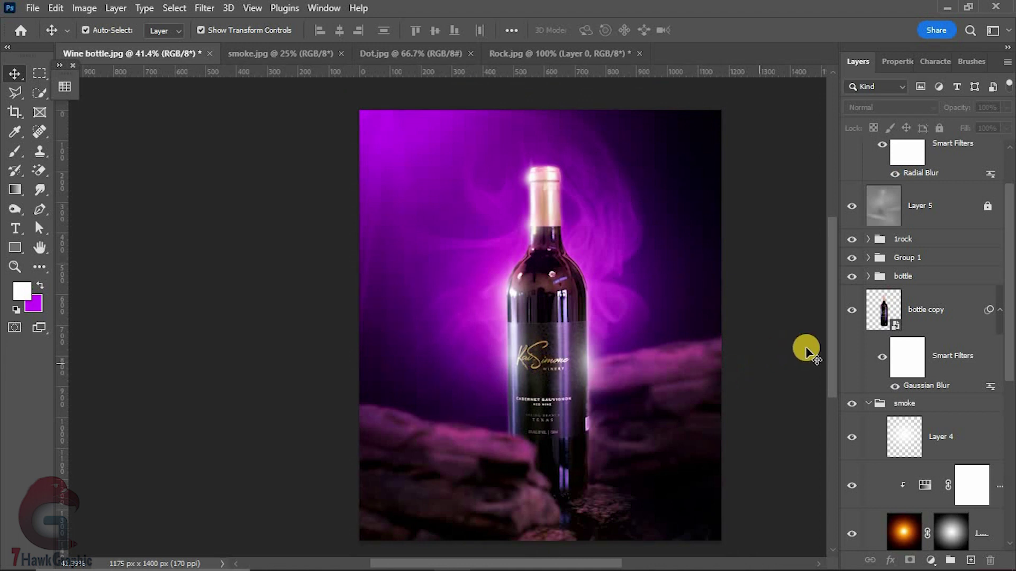
Duplicate the 1rock copy group and move '1rock copy 2' to the top of the stack.
{"action": "left_click", "coordinate": [868, 404]}
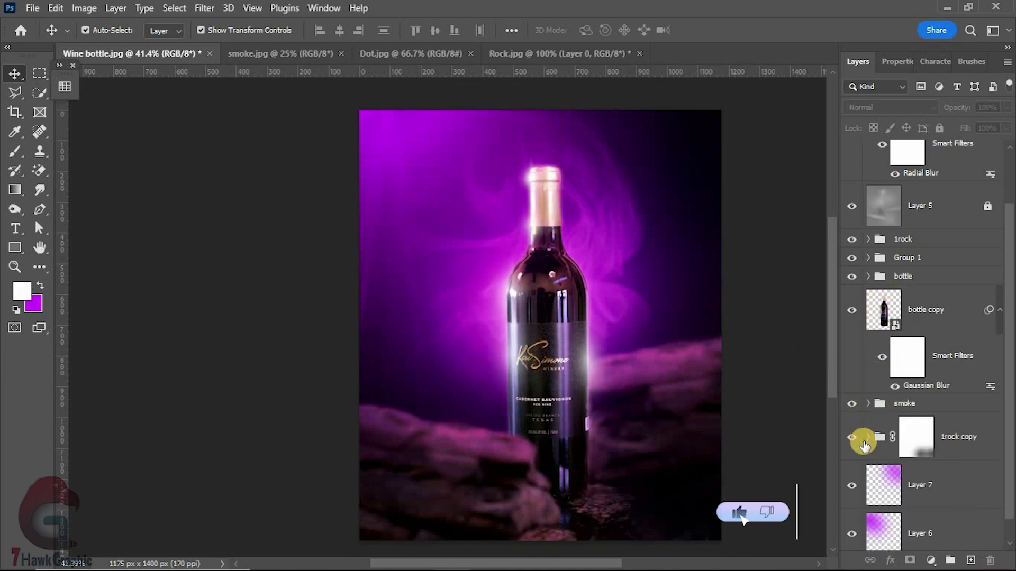
{"action": "scroll", "coordinate": [948, 446], "scroll_direction": "up", "scroll_amount": 3}
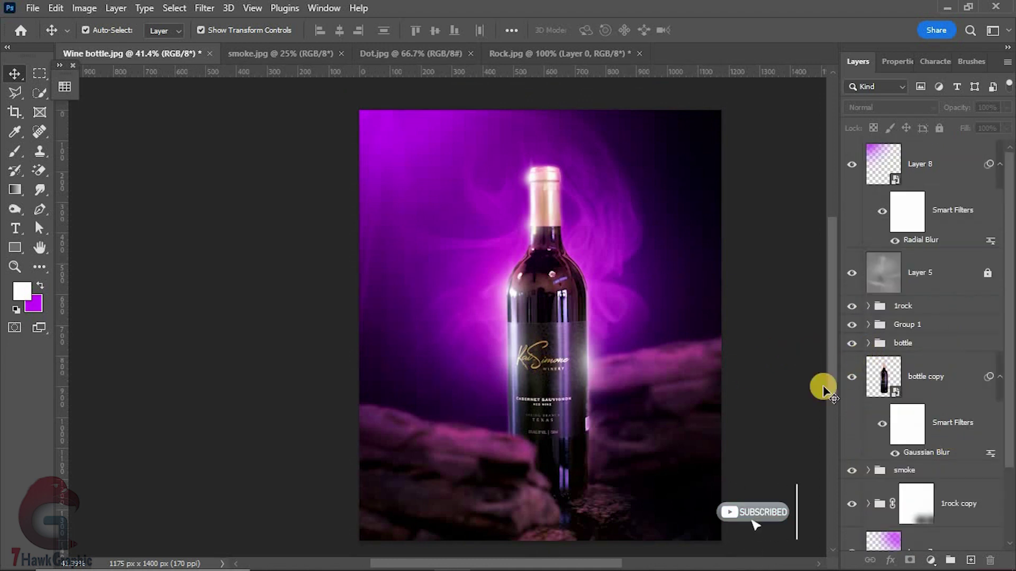
{"action": "left_click", "coordinate": [677, 408]}
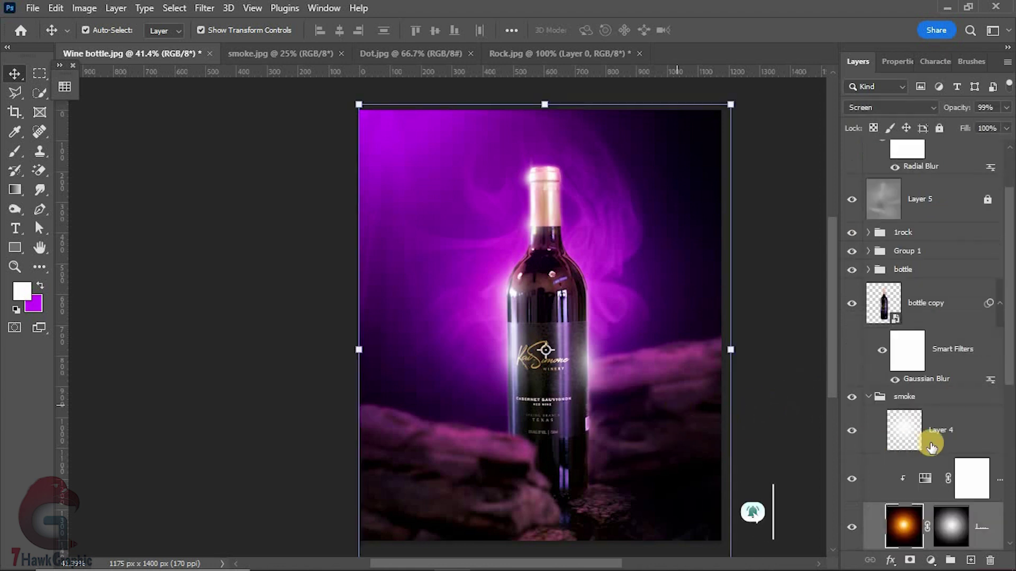
{"action": "left_click", "coordinate": [869, 180]}
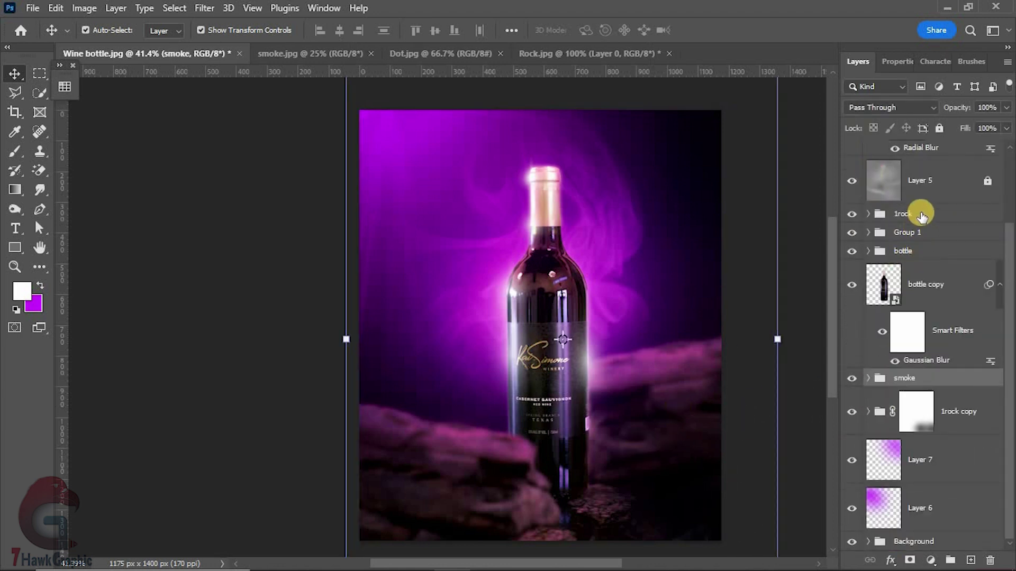
{"action": "left_click", "coordinate": [960, 413]}
{"action": "key", "text": "ctrl+j"}
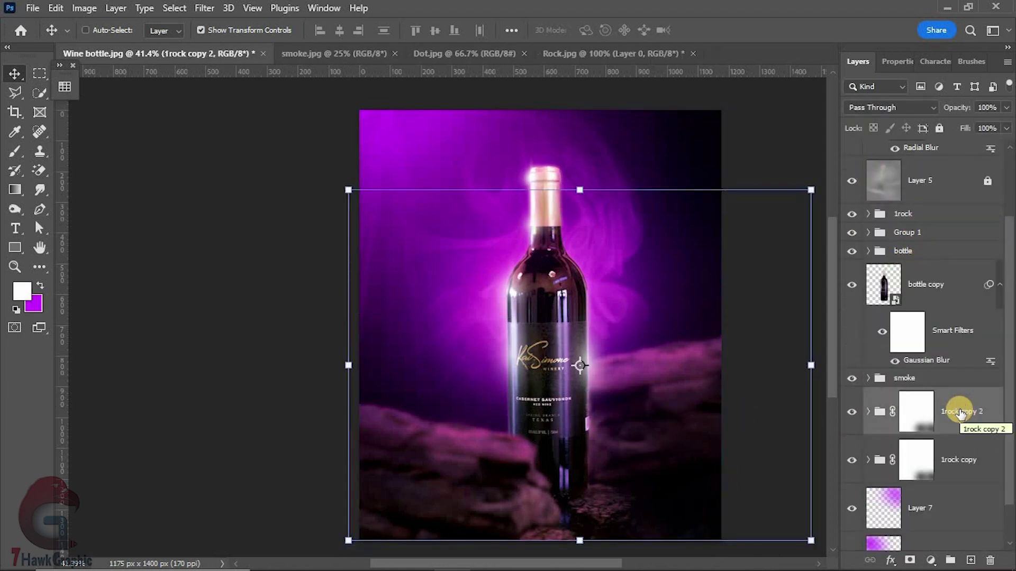
{"action": "scroll", "coordinate": [653, 272], "scroll_direction": "down", "scroll_amount": 2}
{"action": "left_click_drag", "start_coordinate": [732, 229], "coordinate": [718, 238]}
{"action": "left_click_drag", "start_coordinate": [642, 365], "coordinate": [637, 413]}
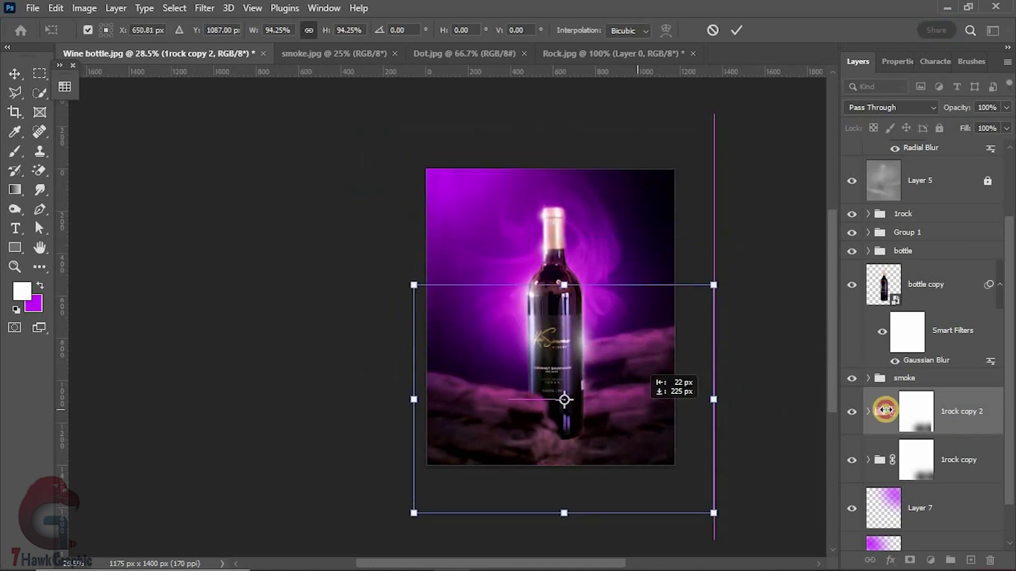
{"action": "key", "text": "Return"}
Scale the 1rock copy 2 mask to about 81%, rotate it clockwise and shift it right.
{"action": "key", "text": "ctrl+shift+bracketright"}
{"action": "key", "text": "ctrl+backslash"}
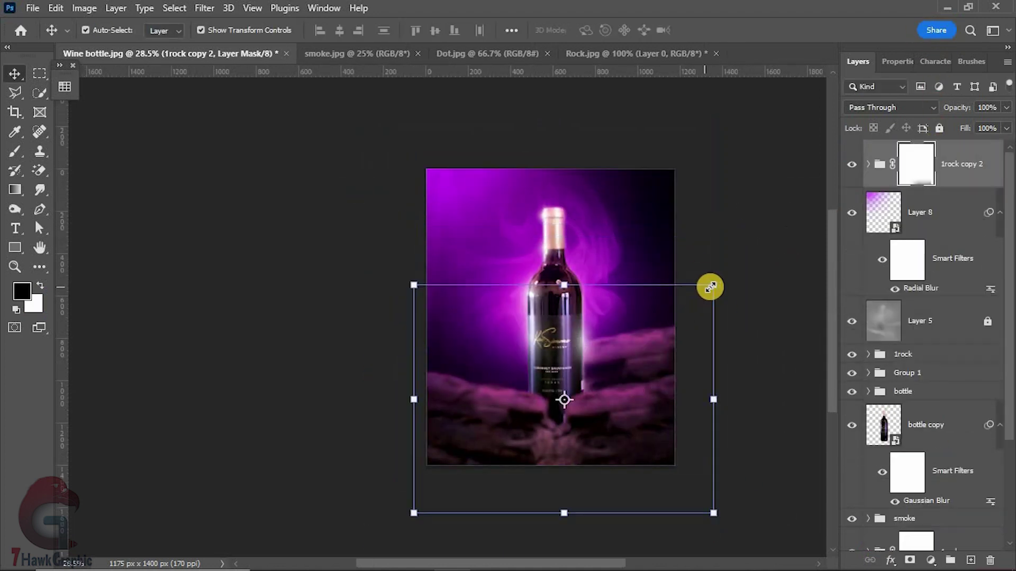
{"action": "key", "text": "ctrl+t"}
{"action": "mouse_move", "coordinate": [720, 307]}
{"action": "left_mouse_down"}
{"action": "mouse_move", "coordinate": [673, 316]}
{"action": "mouse_move", "coordinate": [686, 335]}
{"action": "left_mouse_up"}
{"action": "left_click_drag", "start_coordinate": [590, 441], "coordinate": [642, 449]}
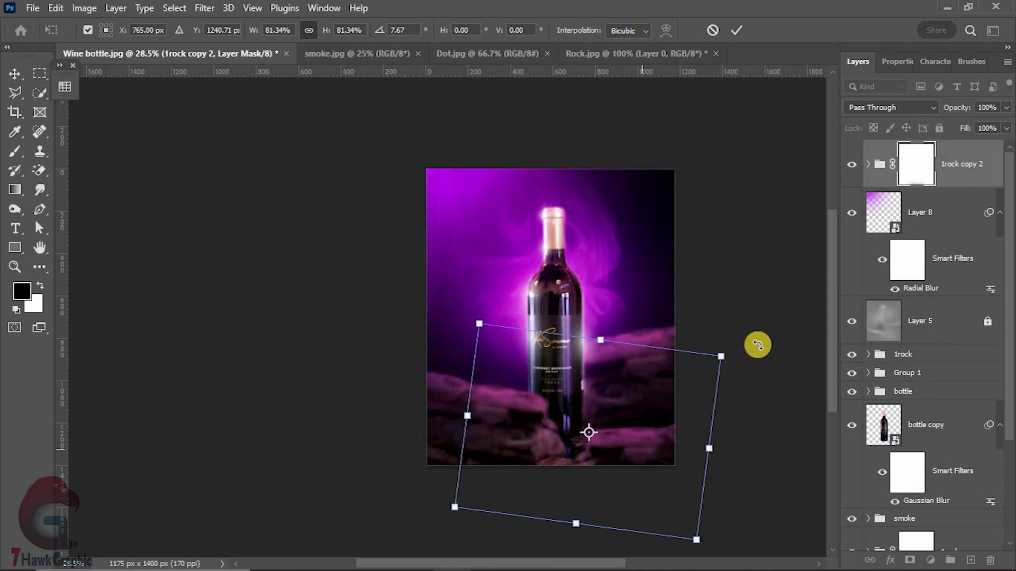
{"action": "mouse_move", "coordinate": [691, 345]}
{"action": "left_mouse_down"}
{"action": "mouse_move", "coordinate": [681, 431]}
{"action": "mouse_move", "coordinate": [685, 422]}
{"action": "left_mouse_up"}
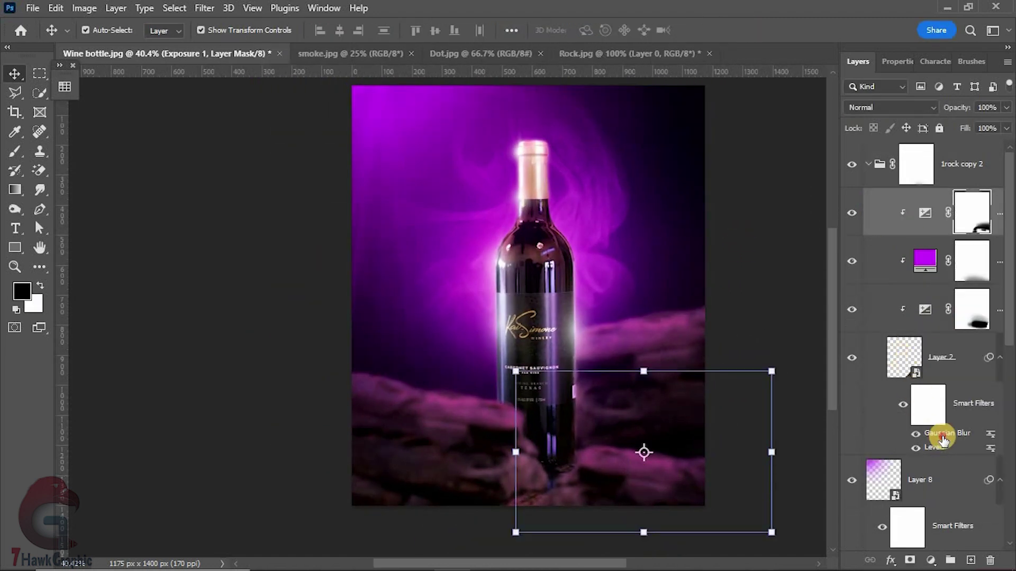
Blur Layer 2 to 42.9 px, hide its Levels filter and two adjustment layers, and disable the fill mask.
{"action": "double_click", "coordinate": [943, 439]}
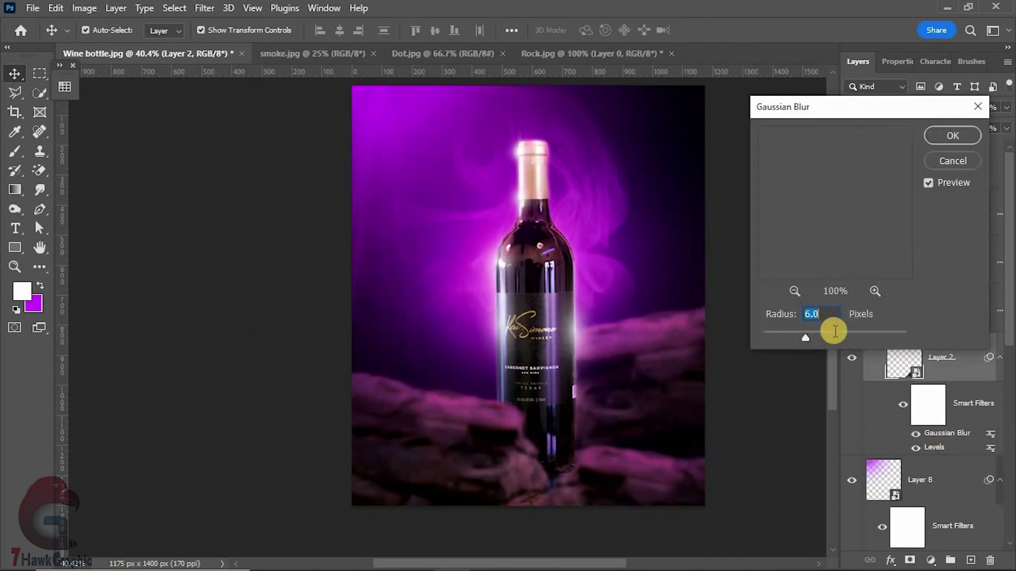
{"action": "left_click_drag", "start_coordinate": [832, 332], "coordinate": [858, 334]}
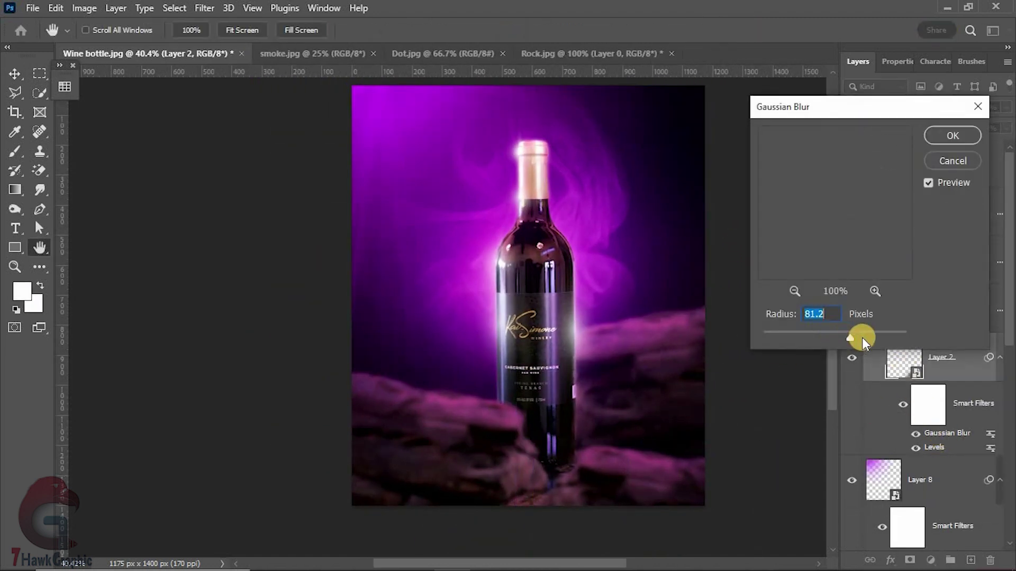
{"action": "left_click", "coordinate": [936, 111]}
{"action": "left_click", "coordinate": [915, 447]}
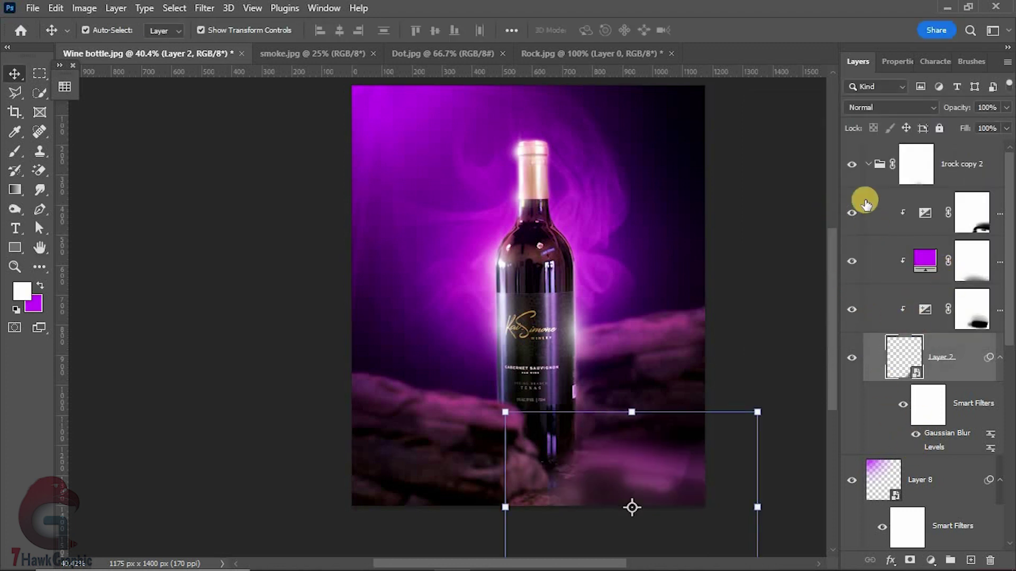
{"action": "left_click", "coordinate": [852, 213]}
{"action": "left_click", "coordinate": [853, 312]}
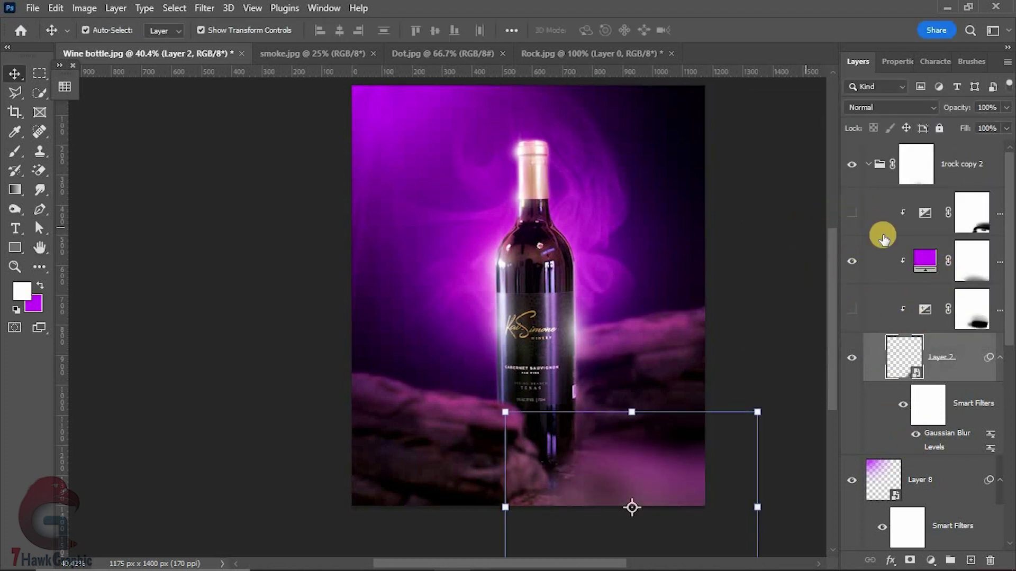
{"action": "left_click", "coordinate": [972, 269], "text": "shift"}
Rotate Layer 2 so the rock is flipped upside down.
{"action": "left_click", "coordinate": [879, 358], "text": "ctrl"}
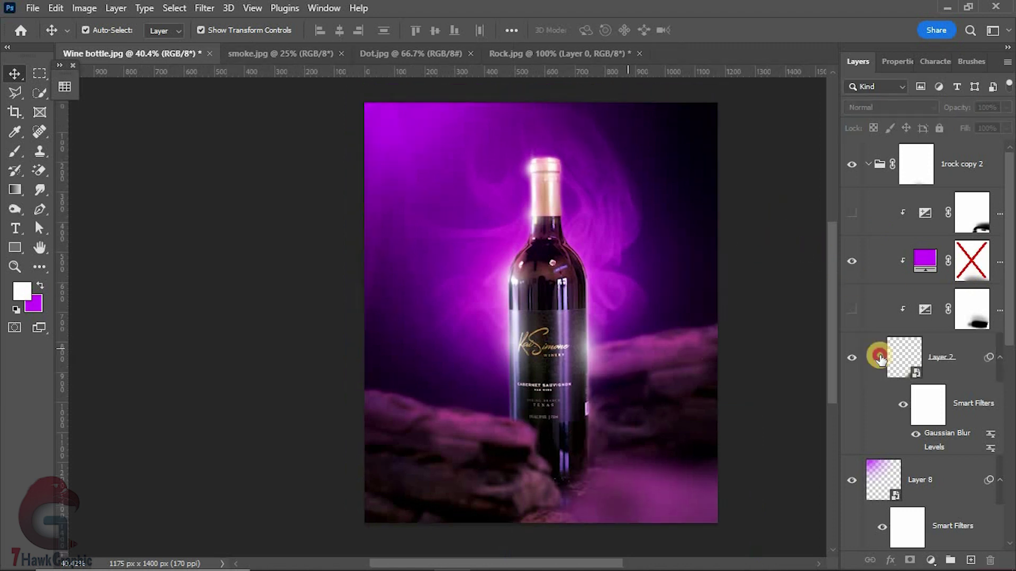
{"action": "left_click", "coordinate": [596, 390]}
{"action": "left_click_drag", "start_coordinate": [517, 427], "coordinate": [783, 427]}
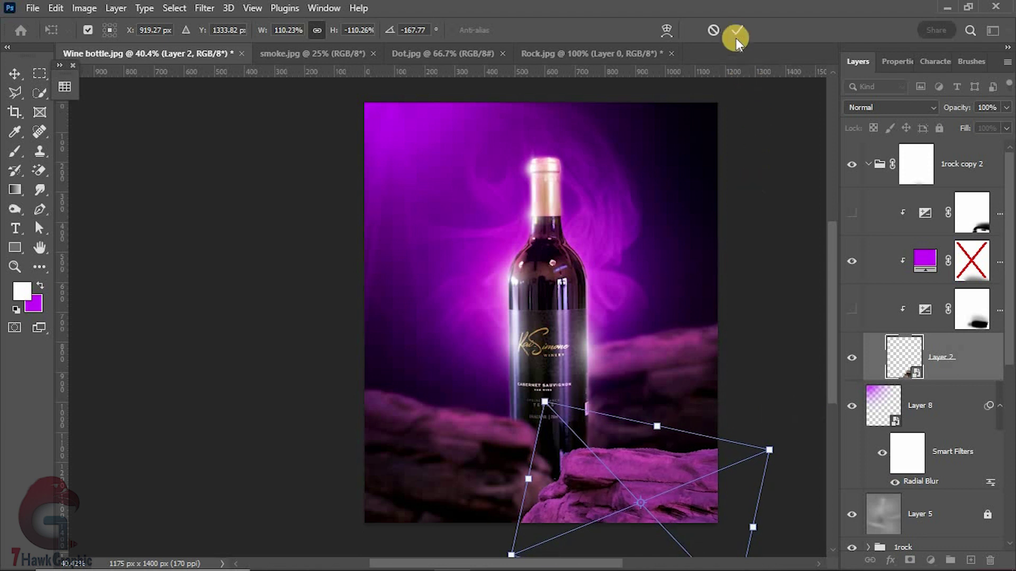
{"action": "key", "text": "Return"}
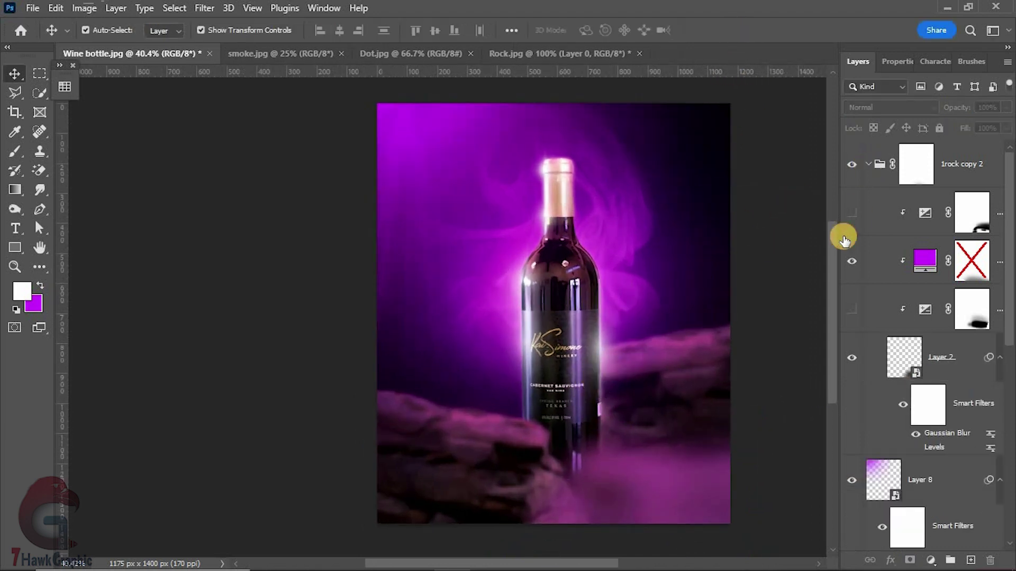
{"action": "left_click", "coordinate": [868, 164]}
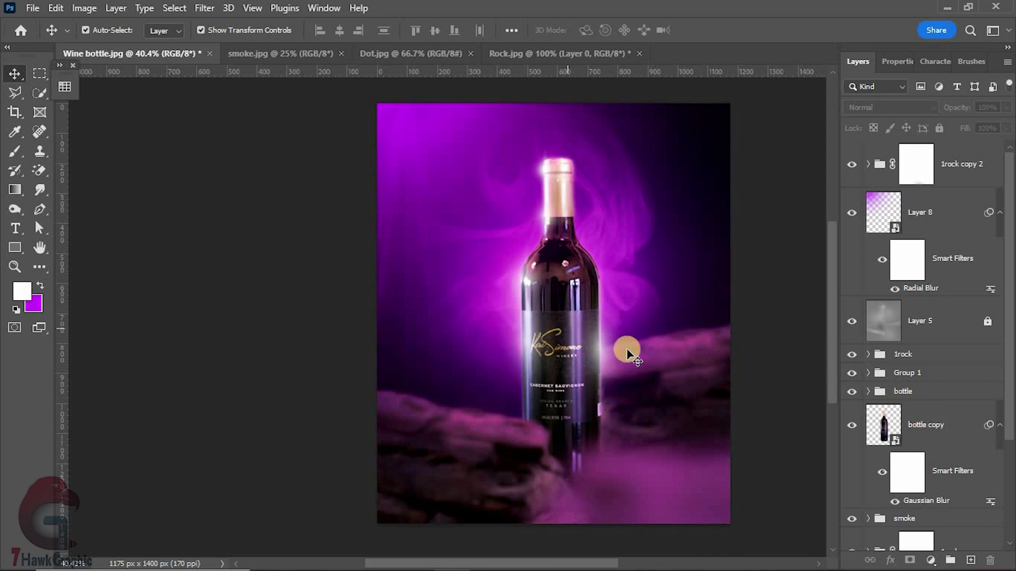
Duplicate bottle copy, then shrink, tilt and move it into the lower-left foreground.
{"action": "left_click", "coordinate": [940, 423]}
{"action": "key", "text": "ctrl+j"}
{"action": "key", "text": "ctrl+t"}
{"action": "mouse_move", "coordinate": [566, 147]}
{"action": "left_mouse_down"}
{"action": "mouse_move", "coordinate": [565, 189]}
{"action": "mouse_move", "coordinate": [435, 265]}
{"action": "left_mouse_up"}
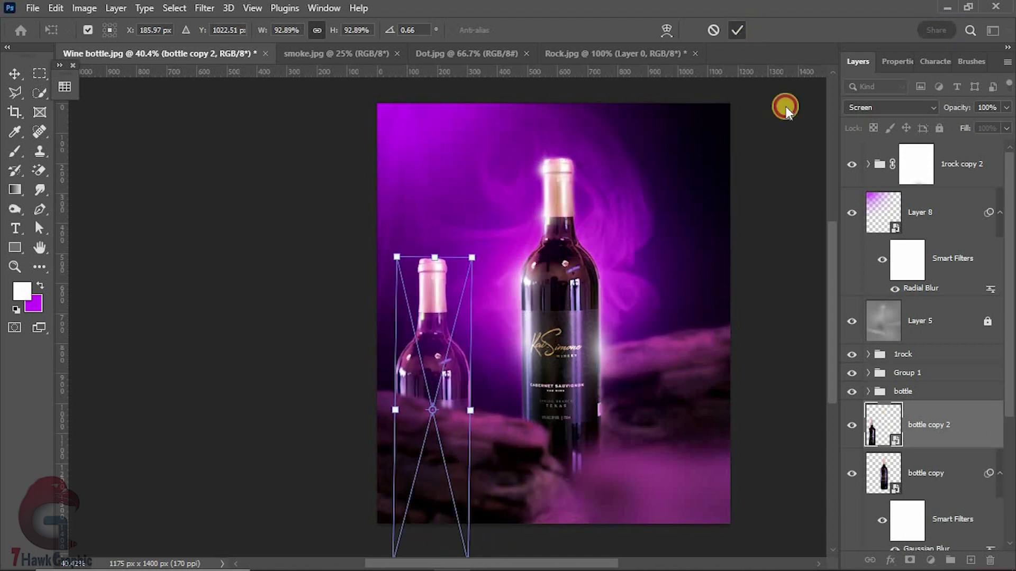
{"action": "key", "text": "Return"}
{"action": "left_click", "coordinate": [891, 108]}
{"action": "scroll", "coordinate": [829, 414], "scroll_direction": "down", "scroll_amount": 1}
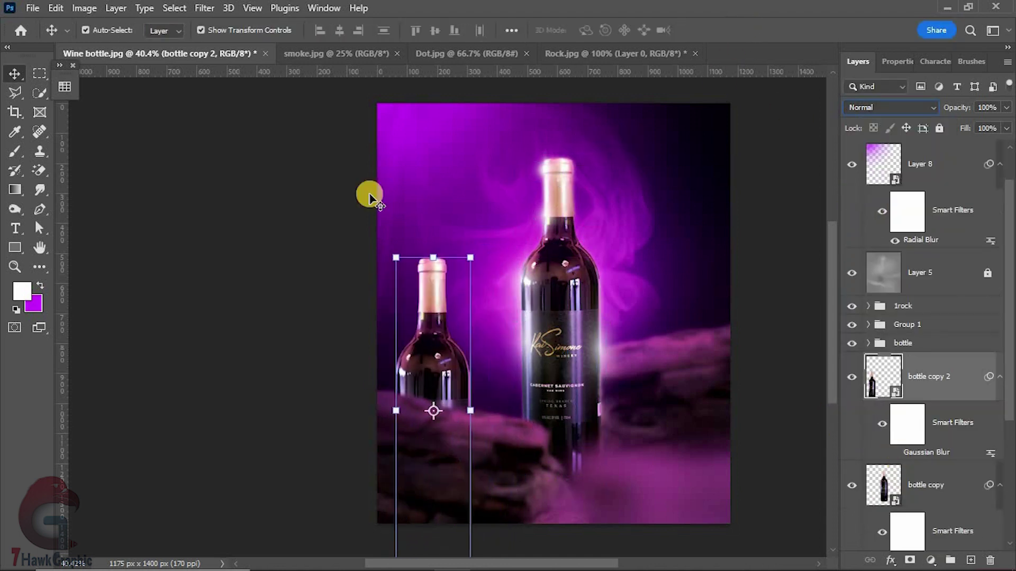
{"action": "left_click_drag", "start_coordinate": [483, 249], "coordinate": [415, 233]}
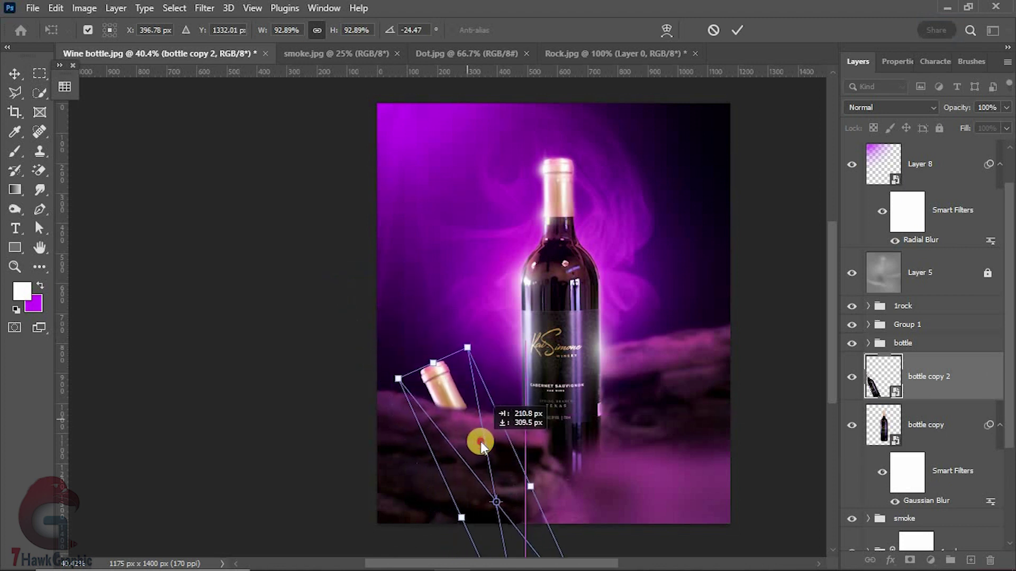
{"action": "mouse_move", "coordinate": [425, 343]}
{"action": "left_mouse_down"}
{"action": "mouse_move", "coordinate": [462, 406]}
{"action": "mouse_move", "coordinate": [394, 340]}
{"action": "left_mouse_up"}
{"action": "left_click", "coordinate": [737, 31]}
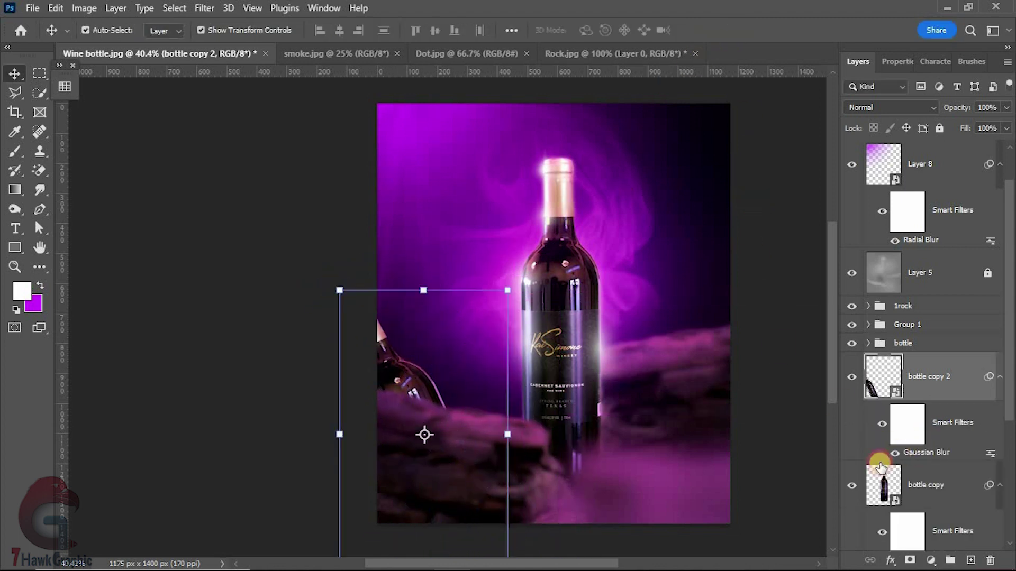
Add a motion blur to bottle copy 2 and readjust its rotation and position.
{"action": "left_click", "coordinate": [468, 279]}
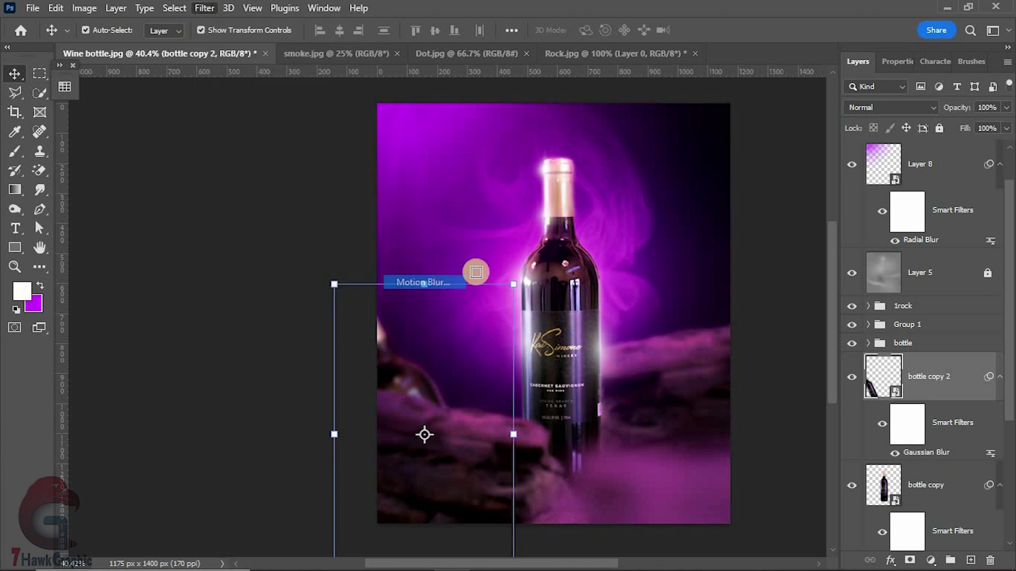
{"action": "left_click", "coordinate": [917, 93]}
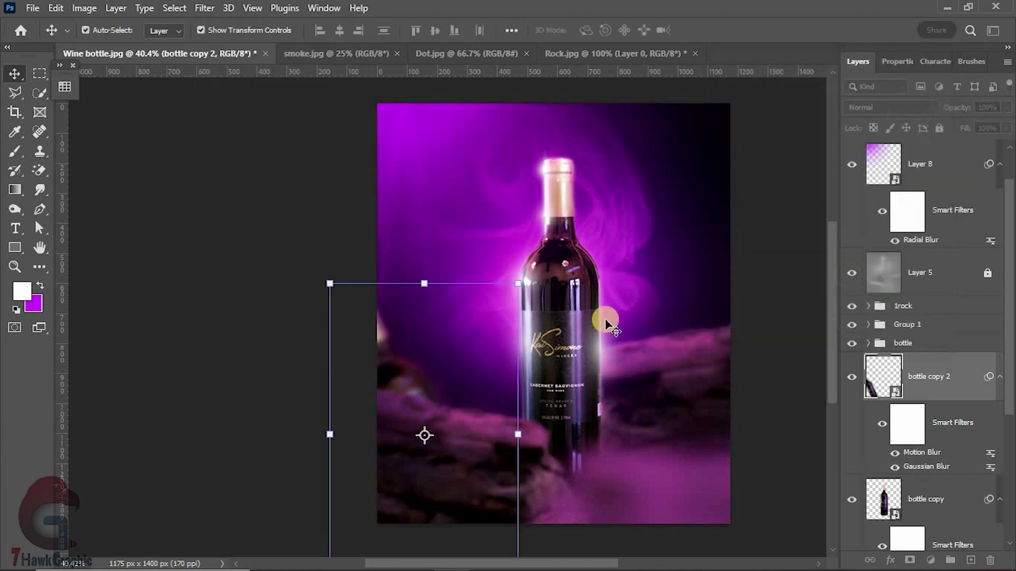
{"action": "left_click_drag", "start_coordinate": [524, 281], "coordinate": [621, 109]}
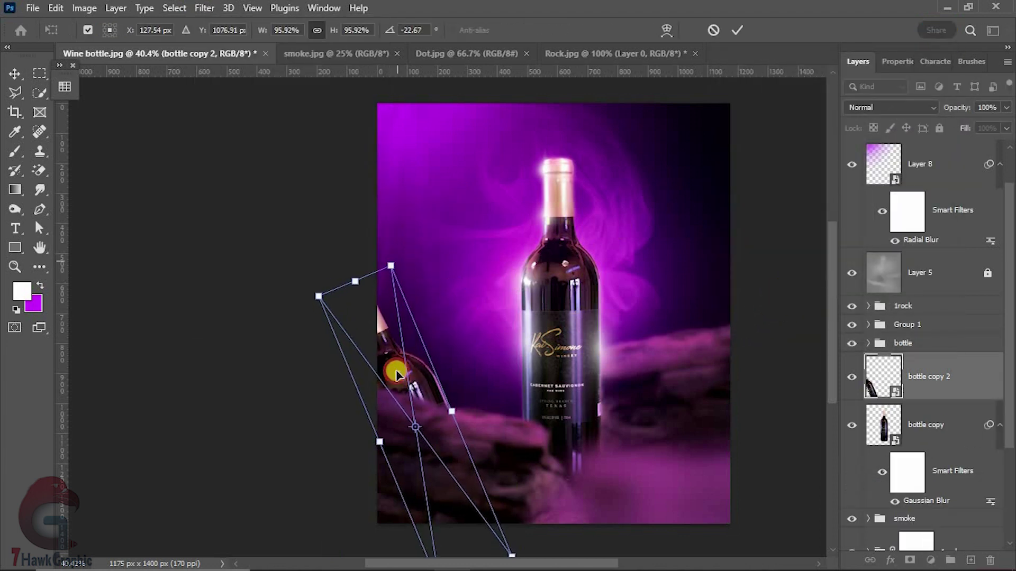
{"action": "left_click", "coordinate": [737, 30]}
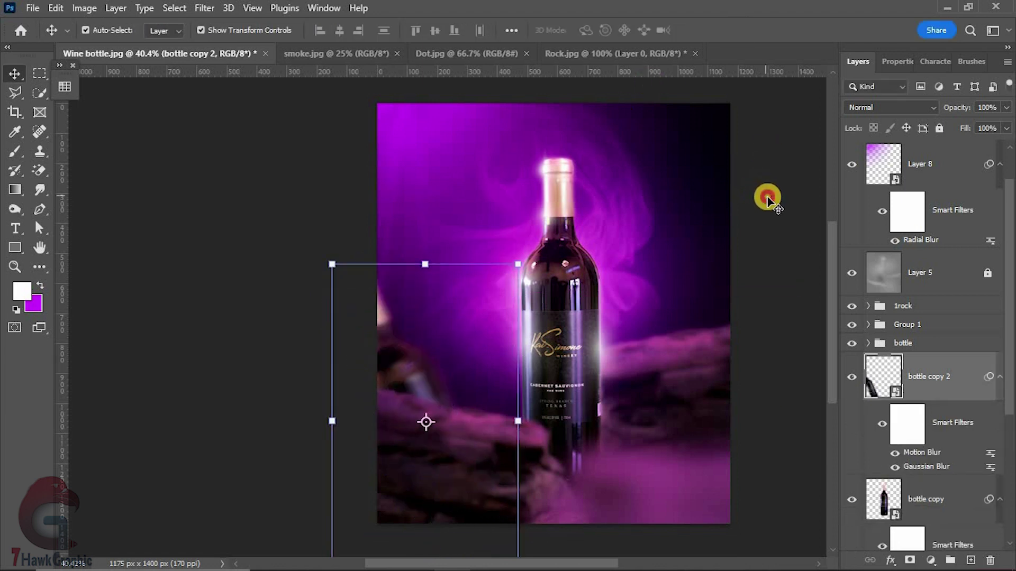
Duplicate it as bottle copy 3, flip it horizontally and place it at the lower-right edge.
{"action": "key", "text": "ctrl+j"}
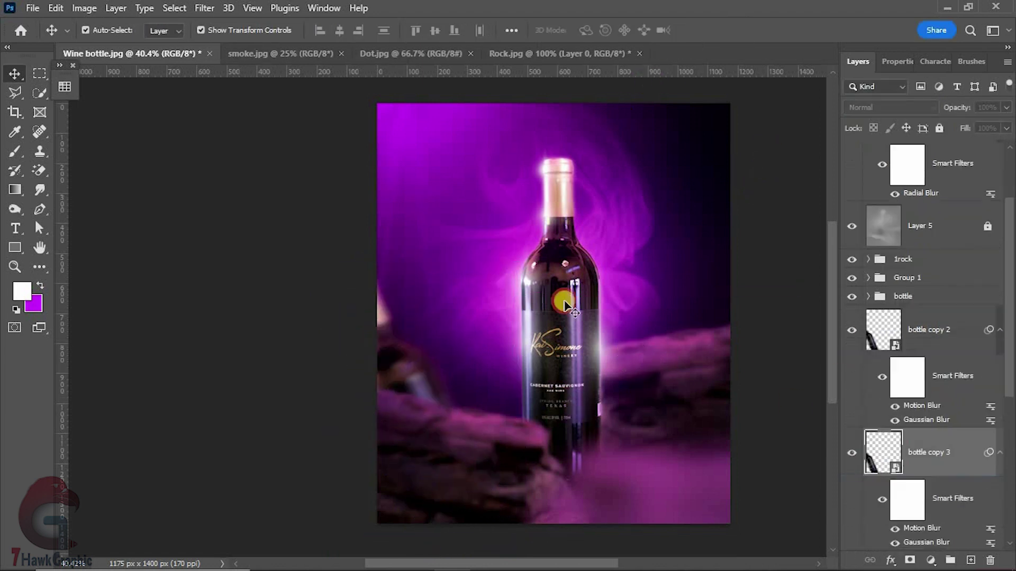
{"action": "key", "text": "ctrl+t"}
{"action": "mouse_move", "coordinate": [516, 261]}
{"action": "left_mouse_down"}
{"action": "mouse_move", "coordinate": [386, 284]}
{"action": "mouse_move", "coordinate": [634, 365]}
{"action": "left_mouse_up"}
{"action": "right_click", "coordinate": [694, 318]}
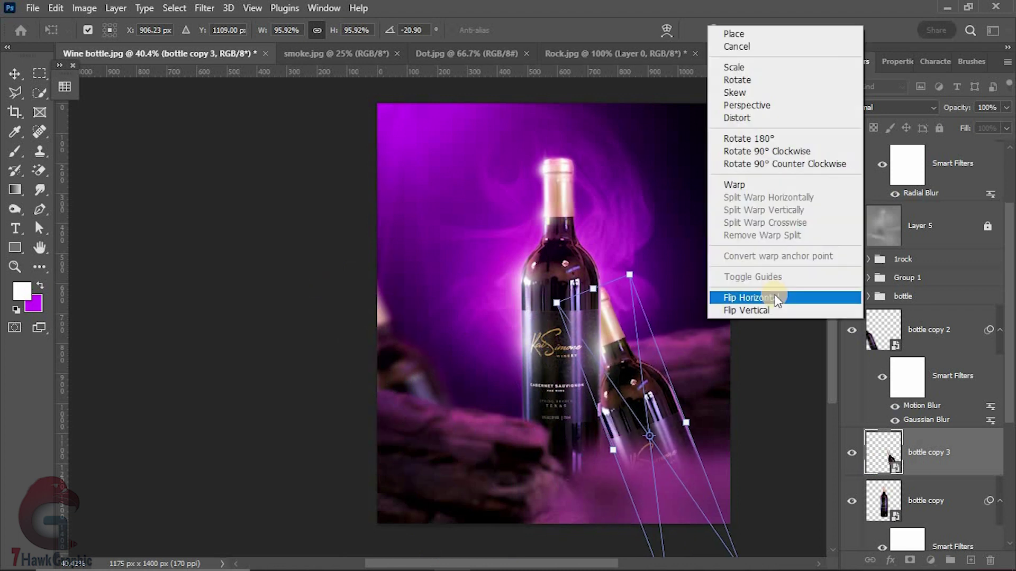
{"action": "left_click", "coordinate": [703, 294]}
{"action": "left_click_drag", "start_coordinate": [666, 423], "coordinate": [647, 462]}
{"action": "left_click_drag", "start_coordinate": [719, 349], "coordinate": [704, 314]}
{"action": "mouse_move", "coordinate": [630, 413]}
{"action": "left_mouse_down"}
{"action": "mouse_move", "coordinate": [500, 445]}
{"action": "mouse_move", "coordinate": [712, 431]}
{"action": "left_mouse_up"}
{"action": "left_click_drag", "start_coordinate": [773, 371], "coordinate": [793, 395]}
{"action": "left_click_drag", "start_coordinate": [723, 390], "coordinate": [735, 407]}
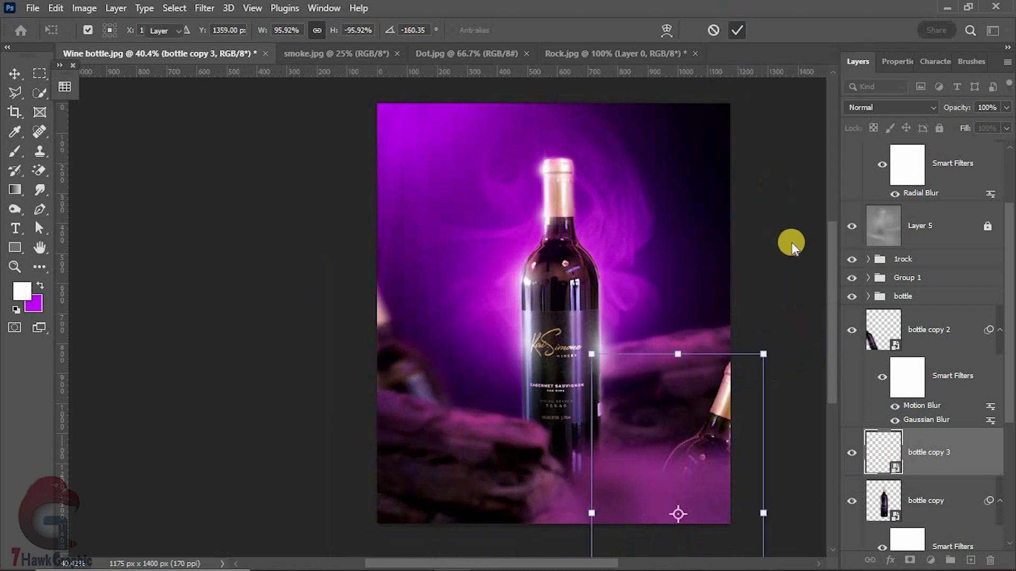
{"action": "key", "text": "Return"}
{"action": "scroll", "coordinate": [589, 310], "scroll_direction": "up", "scroll_amount": 1}
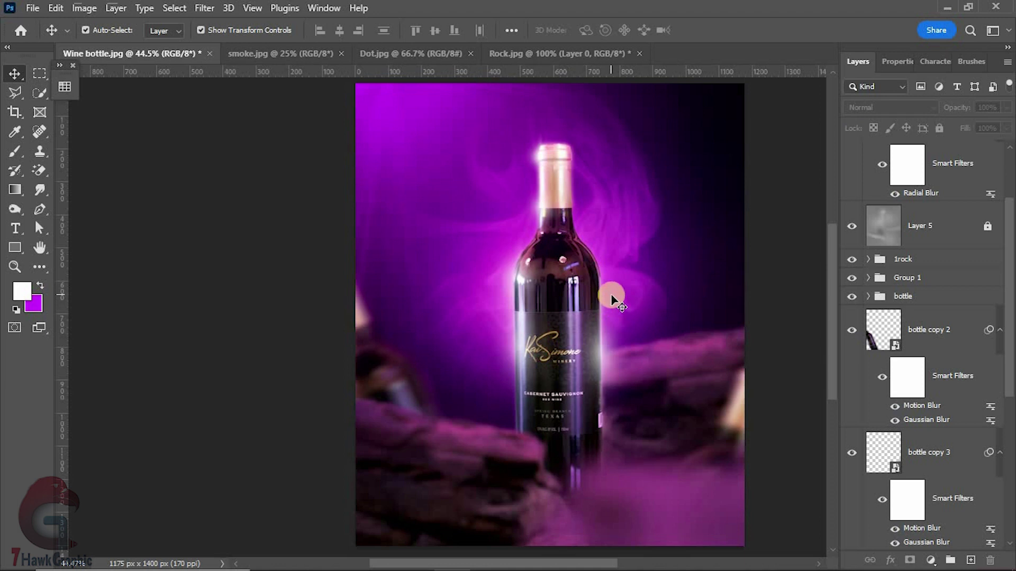
Raise Layer 8 to 100% opacity and add a Motion Blur at -41°, 45 pixels.
{"action": "left_click", "coordinate": [466, 114]}
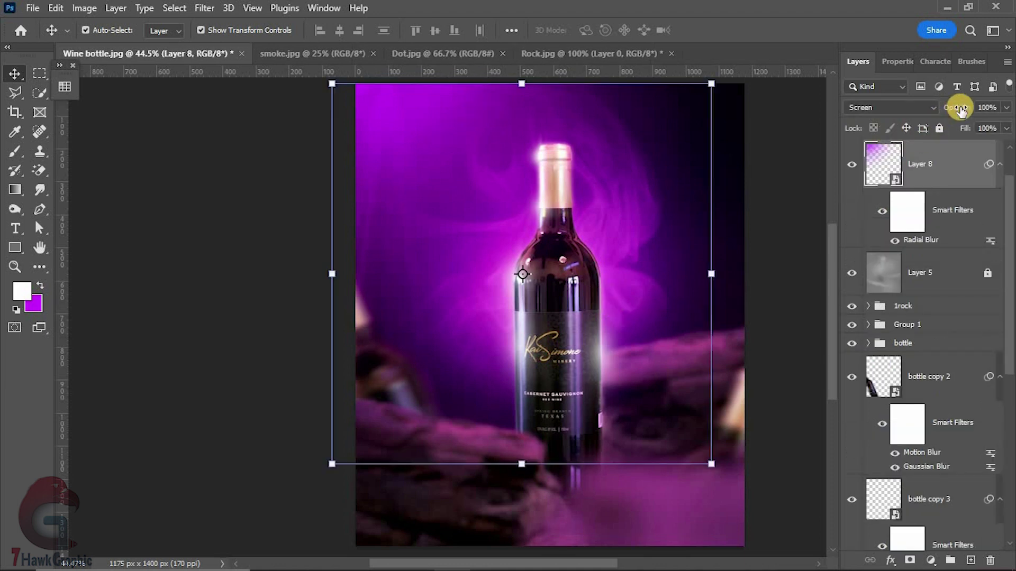
{"action": "left_click_drag", "start_coordinate": [950, 109], "coordinate": [1006, 114]}
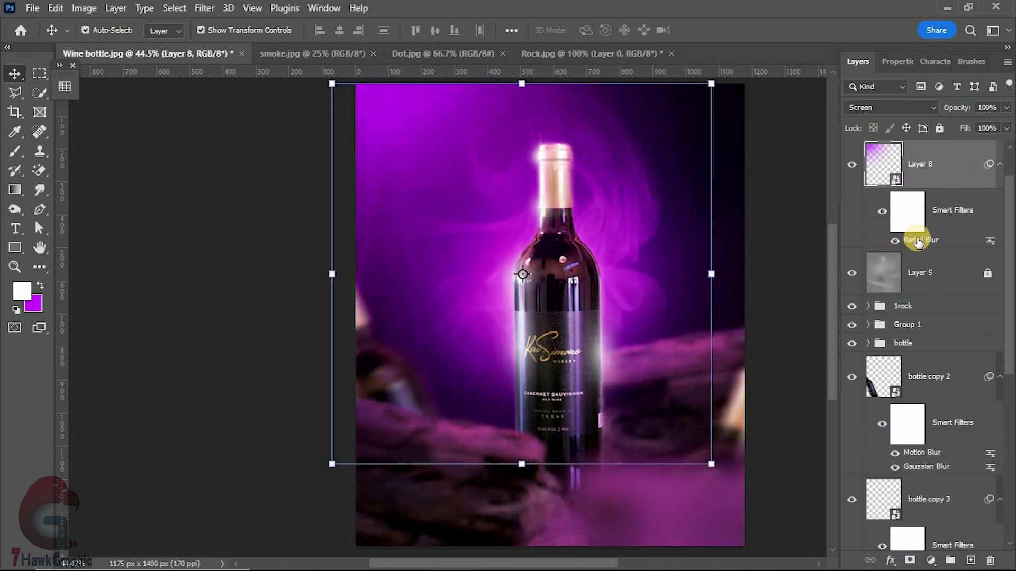
{"action": "left_click", "coordinate": [210, 10]}
{"action": "left_click", "coordinate": [227, 27]}
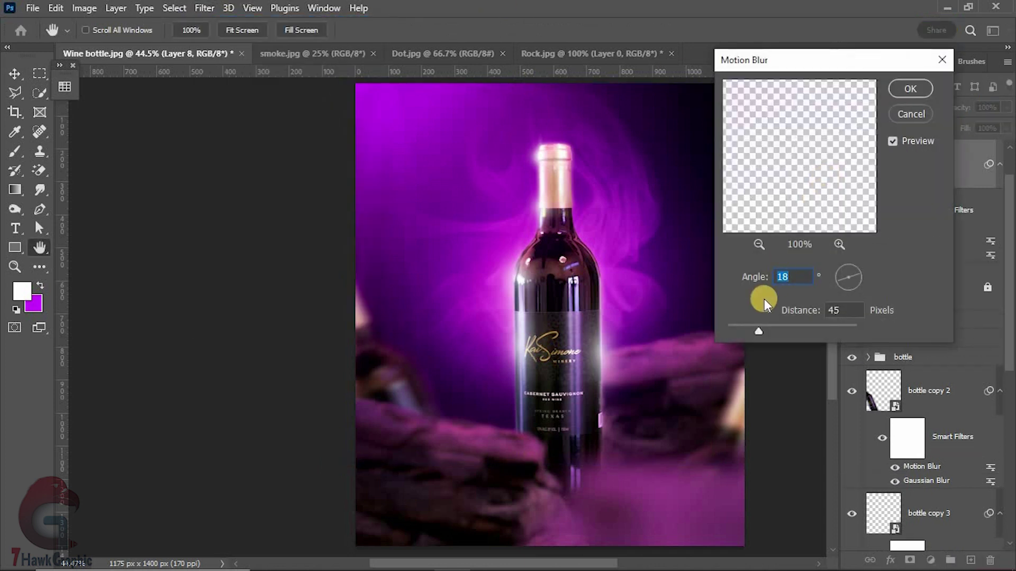
{"action": "left_click_drag", "start_coordinate": [861, 278], "coordinate": [862, 288]}
{"action": "left_click", "coordinate": [910, 88]}
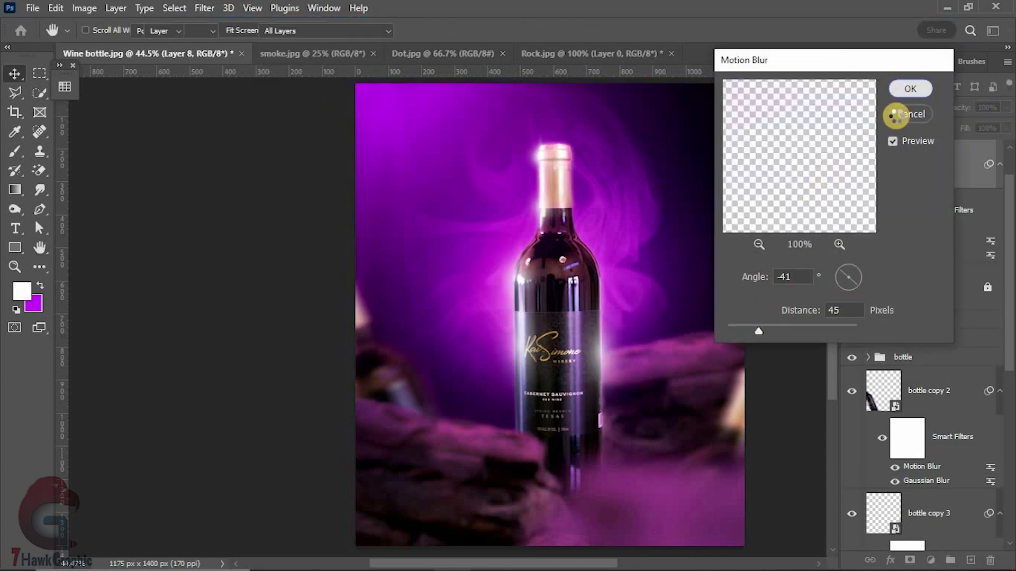
{"action": "left_click", "coordinate": [804, 220]}
{"action": "scroll", "coordinate": [621, 341], "scroll_direction": "down", "scroll_amount": 1}
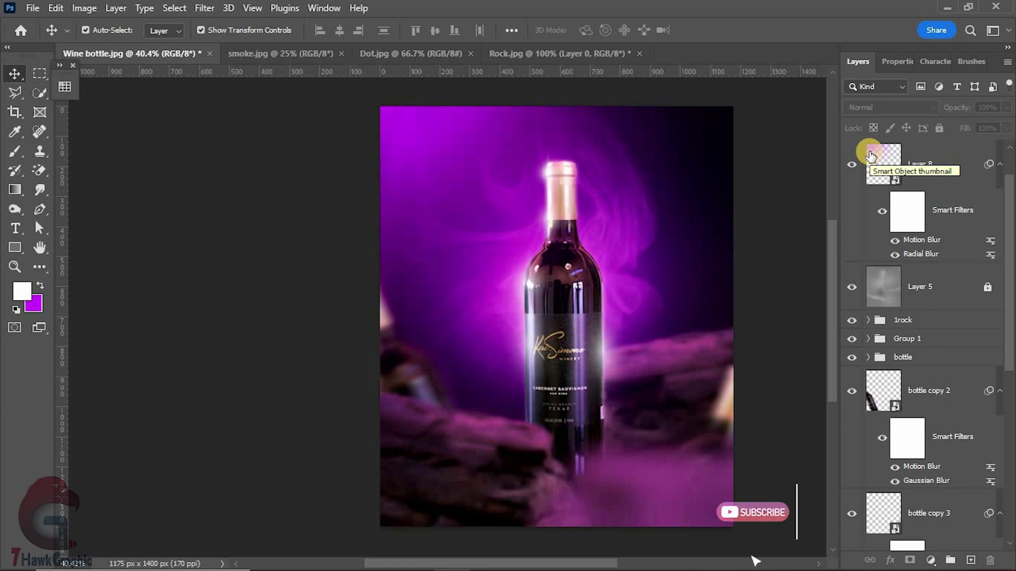
Duplicate the bottle as bottle copy 4, tilt it into the lower-left, and adjust its Gaussian blur.
{"action": "scroll", "coordinate": [883, 406], "scroll_direction": "down", "scroll_amount": 3}
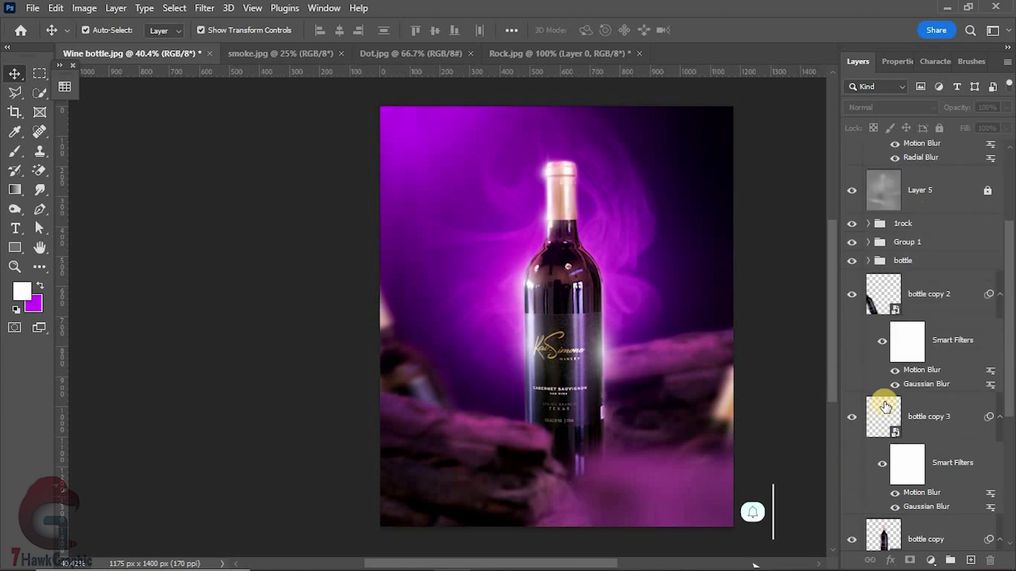
{"action": "left_click", "coordinate": [876, 299]}
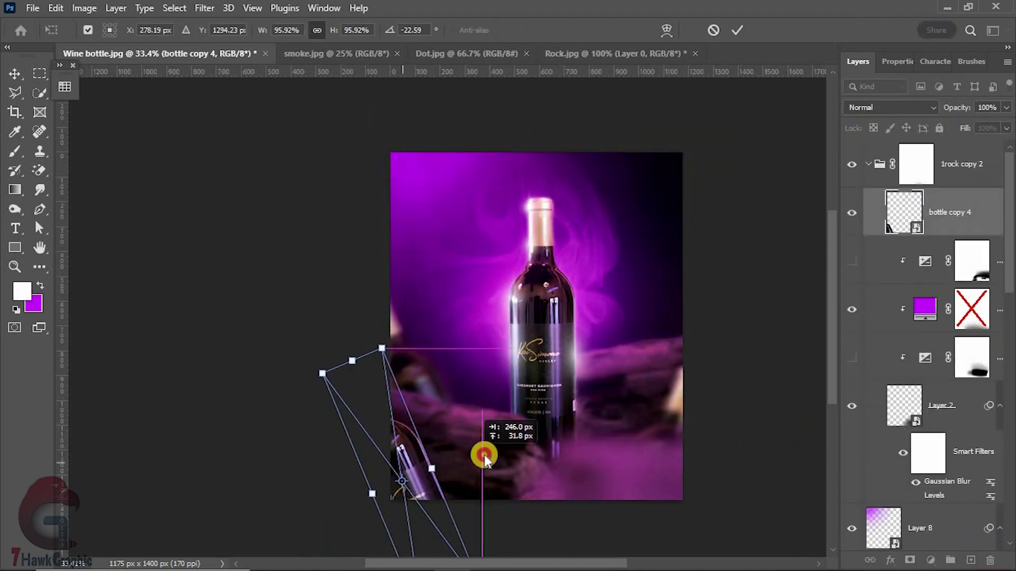
{"action": "mouse_move", "coordinate": [483, 455]}
{"action": "left_mouse_down"}
{"action": "mouse_move", "coordinate": [551, 376]}
{"action": "mouse_move", "coordinate": [476, 453]}
{"action": "mouse_move", "coordinate": [426, 356]}
{"action": "mouse_move", "coordinate": [472, 388]}
{"action": "left_mouse_up"}
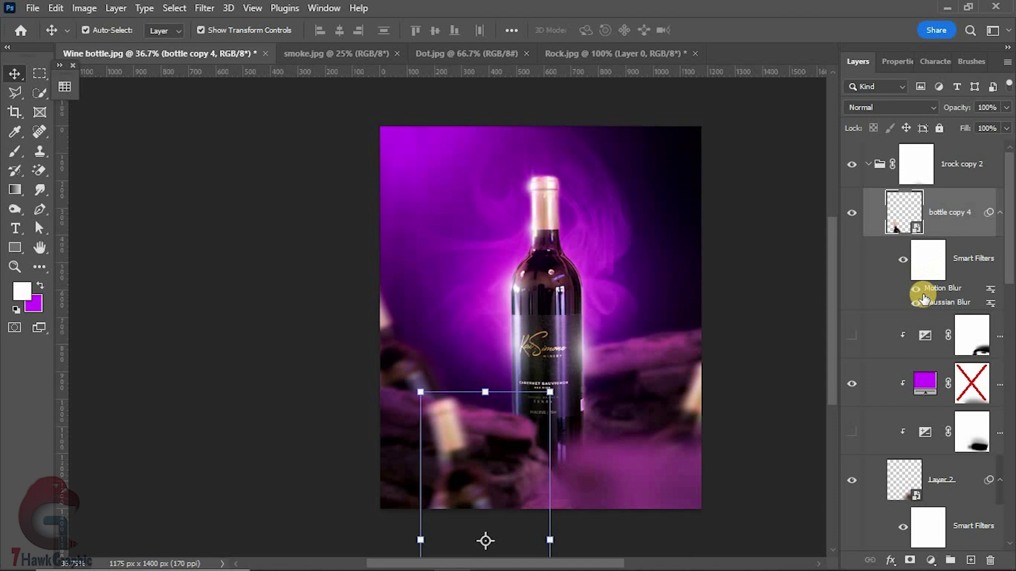
{"action": "double_click", "coordinate": [857, 291]}
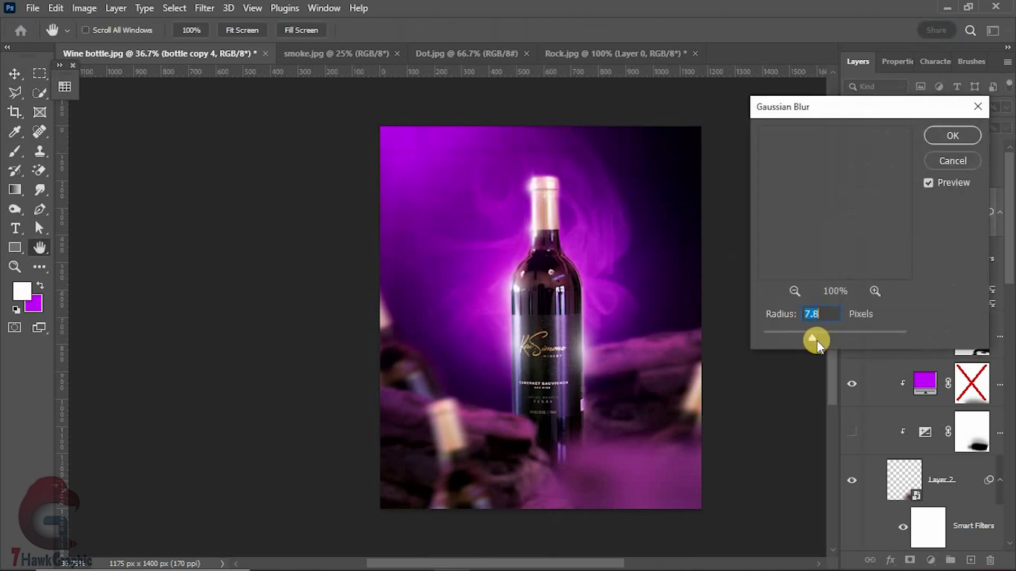
{"action": "left_click_drag", "start_coordinate": [817, 339], "coordinate": [845, 336]}
{"action": "key", "text": "Return"}
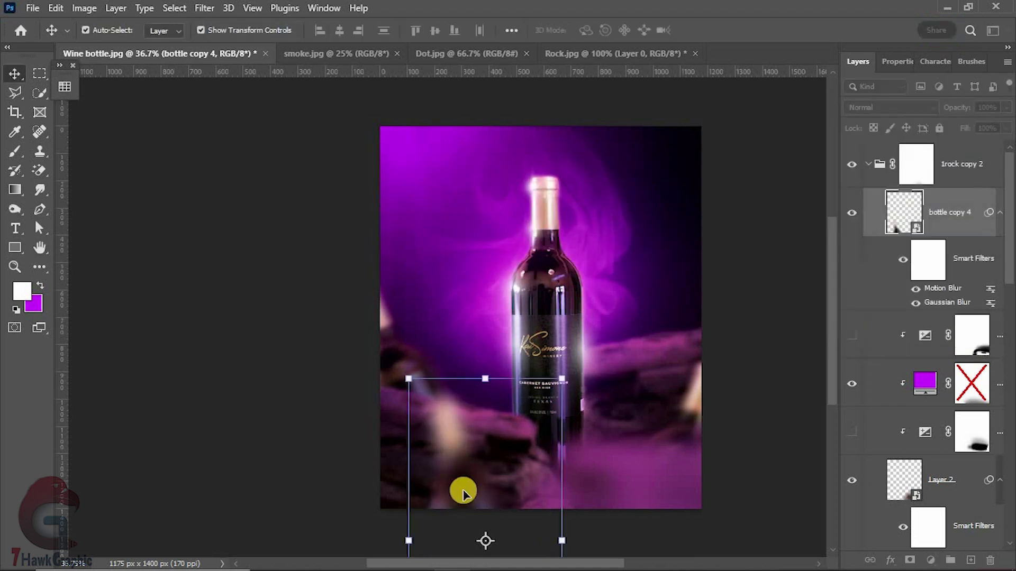
Rotate bottle copy 4 into its final position and re-confirm its Gaussian blur.
{"action": "left_click_drag", "start_coordinate": [396, 476], "coordinate": [419, 256]}
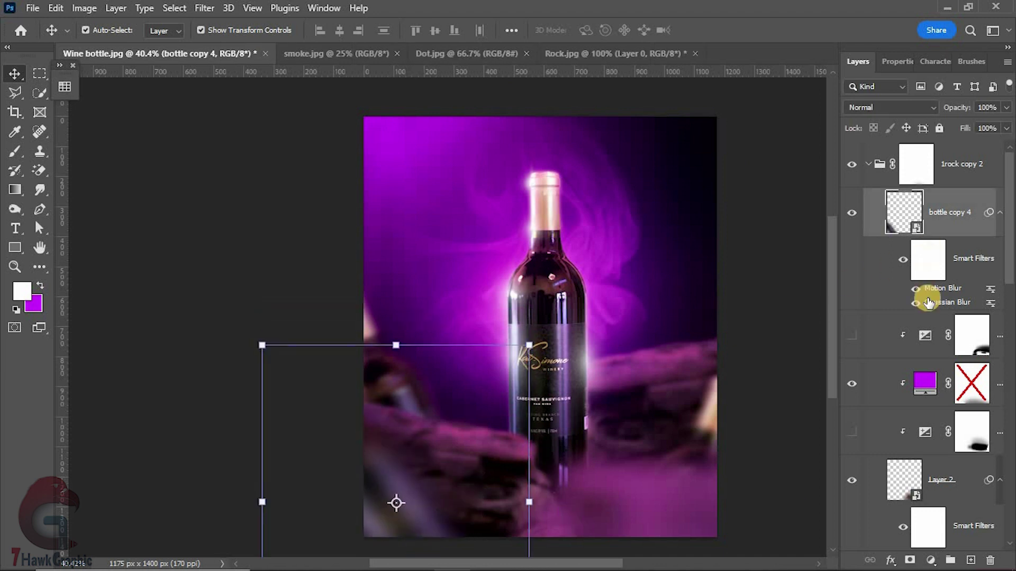
{"action": "double_click", "coordinate": [947, 302]}
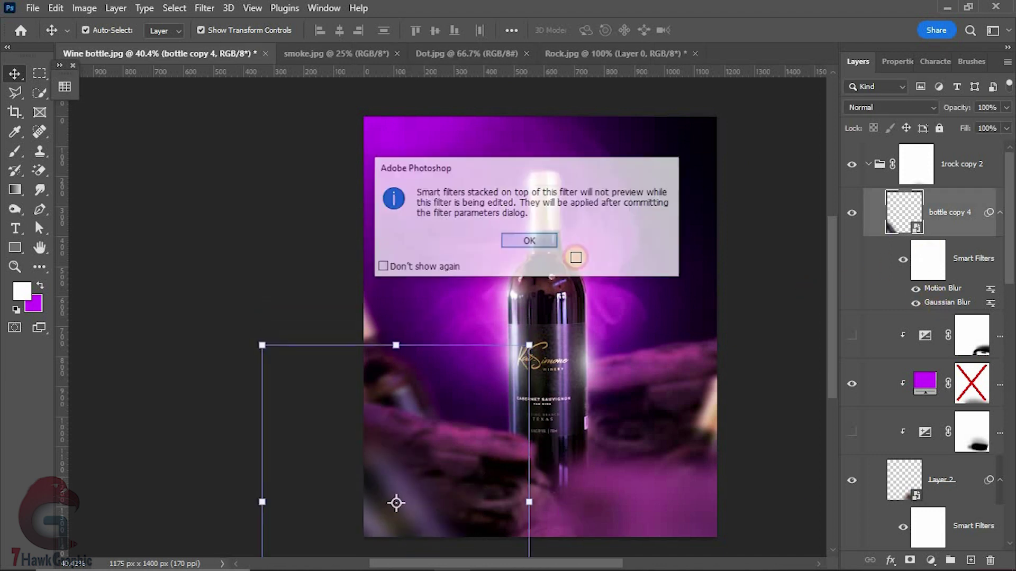
{"action": "left_click", "coordinate": [526, 238]}
{"action": "key", "text": "Return"}
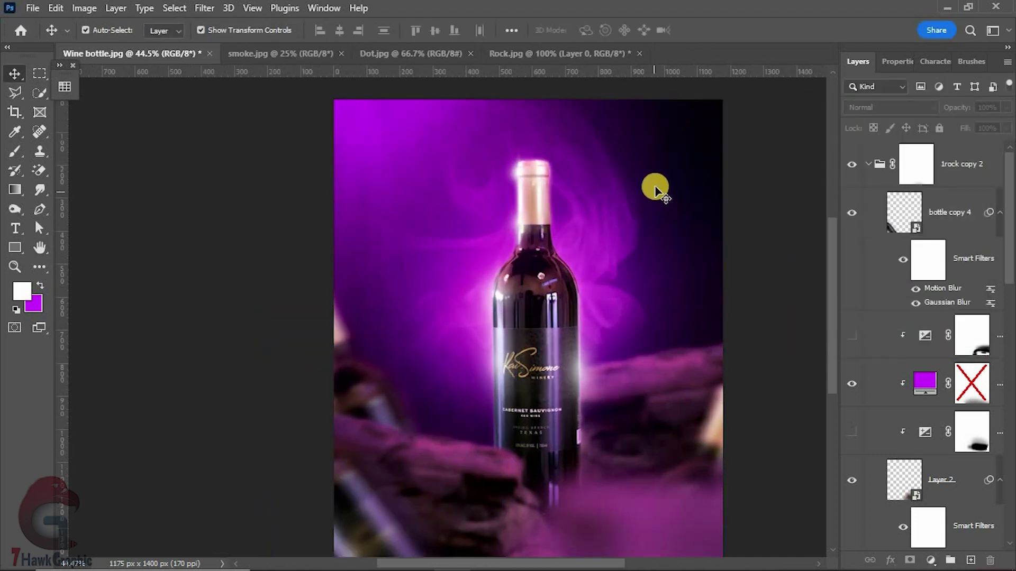
Add an Exposure adjustment at -2.48 clipped to bottle copy 2.
{"action": "left_click", "coordinate": [475, 418]}
{"action": "left_click", "coordinate": [931, 560]}
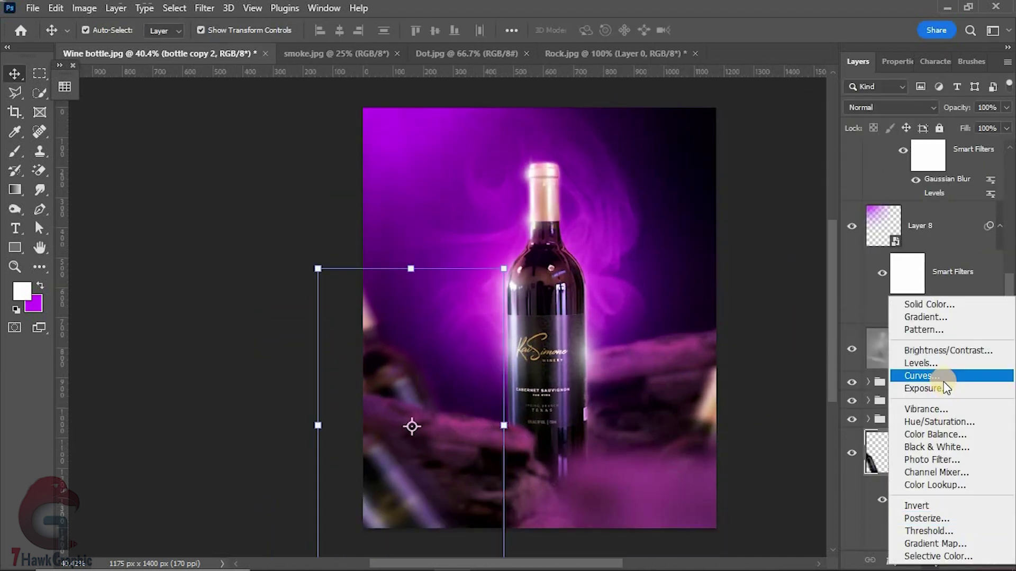
{"action": "left_click", "coordinate": [894, 389]}
{"action": "left_click_drag", "start_coordinate": [918, 149], "coordinate": [896, 149]}
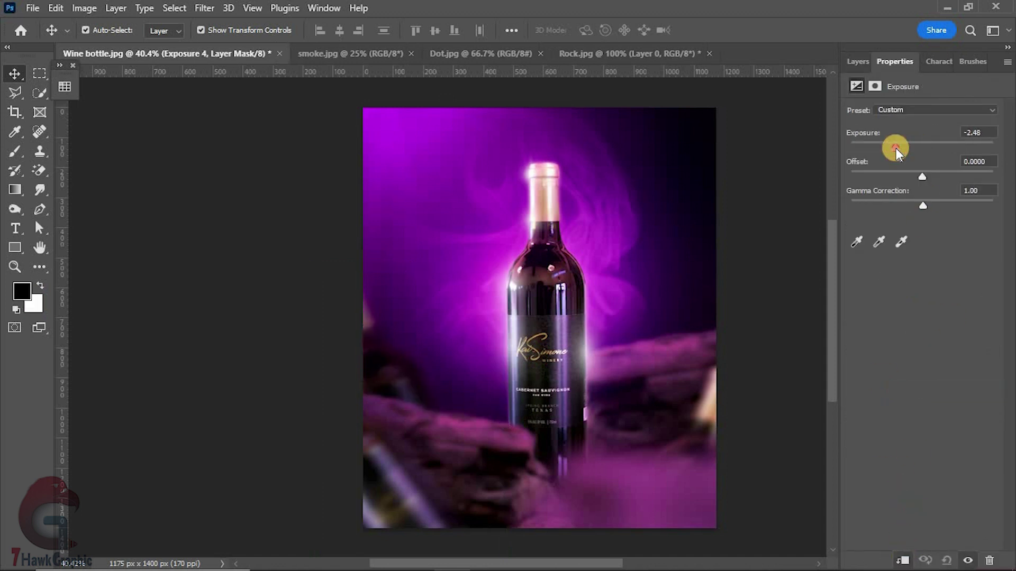
Paint black on the Exposure mask to hide the darkening near the main bottle's base.
{"action": "key", "text": "F7"}
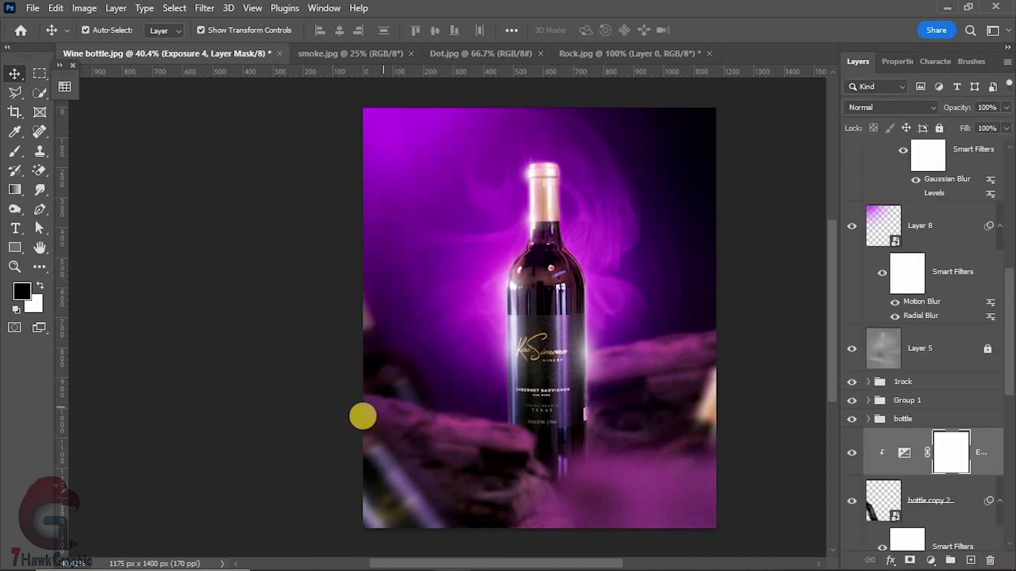
{"action": "key", "text": "b"}
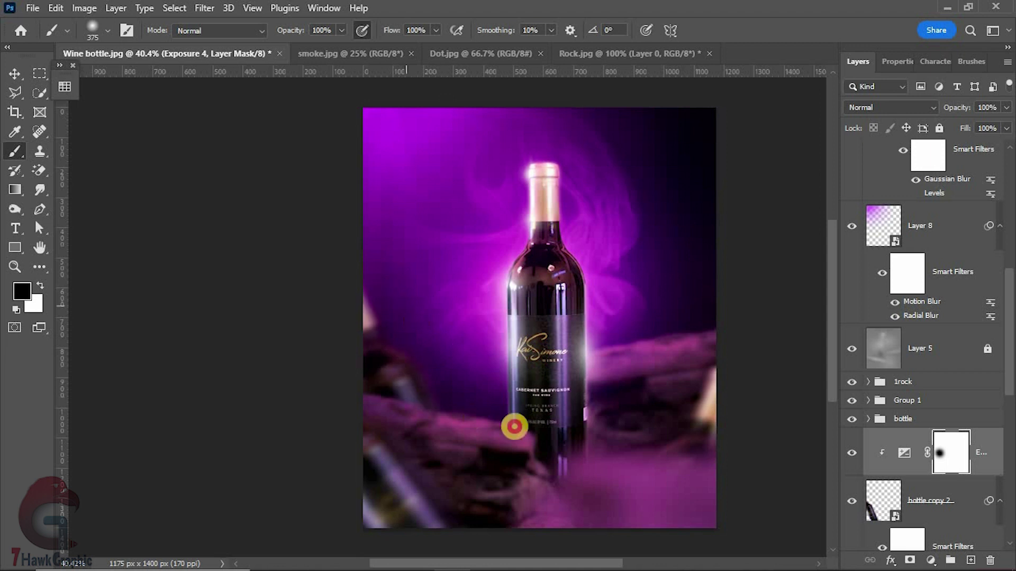
{"action": "left_click_drag", "start_coordinate": [423, 329], "coordinate": [524, 490]}
{"action": "key", "text": "v"}
{"action": "left_click", "coordinate": [519, 480]}
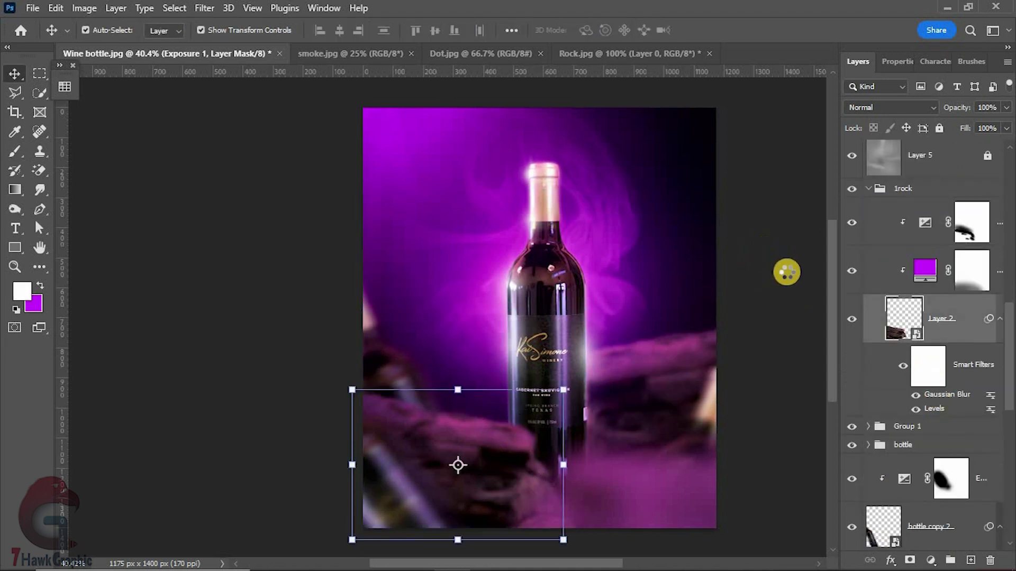
Apply a 2.3 px Gaussian blur to the foreground rock.
{"action": "mouse_move", "coordinate": [811, 332]}
{"action": "left_mouse_down"}
{"action": "mouse_move", "coordinate": [757, 336]}
{"action": "mouse_move", "coordinate": [846, 336]}
{"action": "left_mouse_up"}
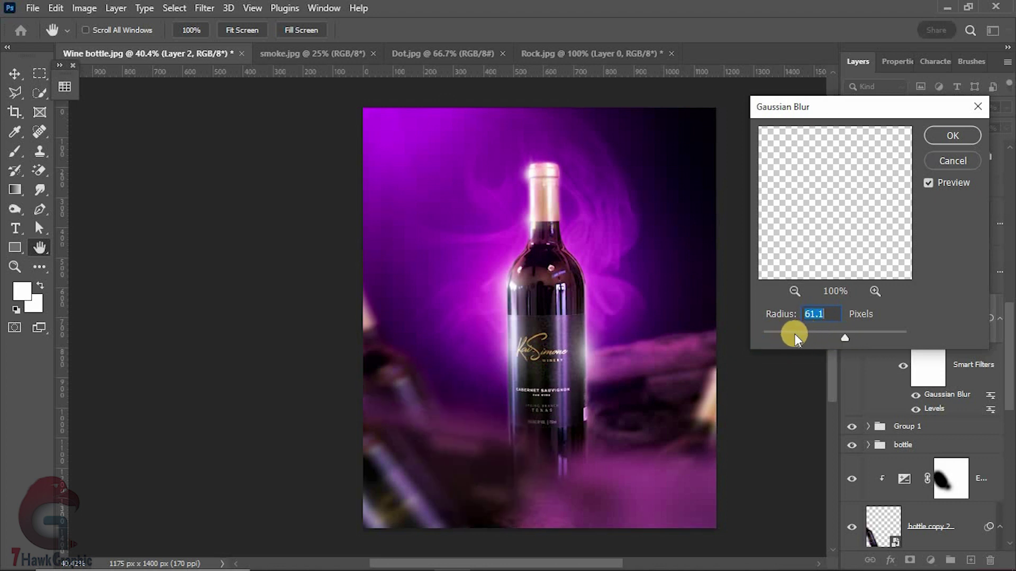
{"action": "left_click_drag", "start_coordinate": [779, 335], "coordinate": [776, 334]}
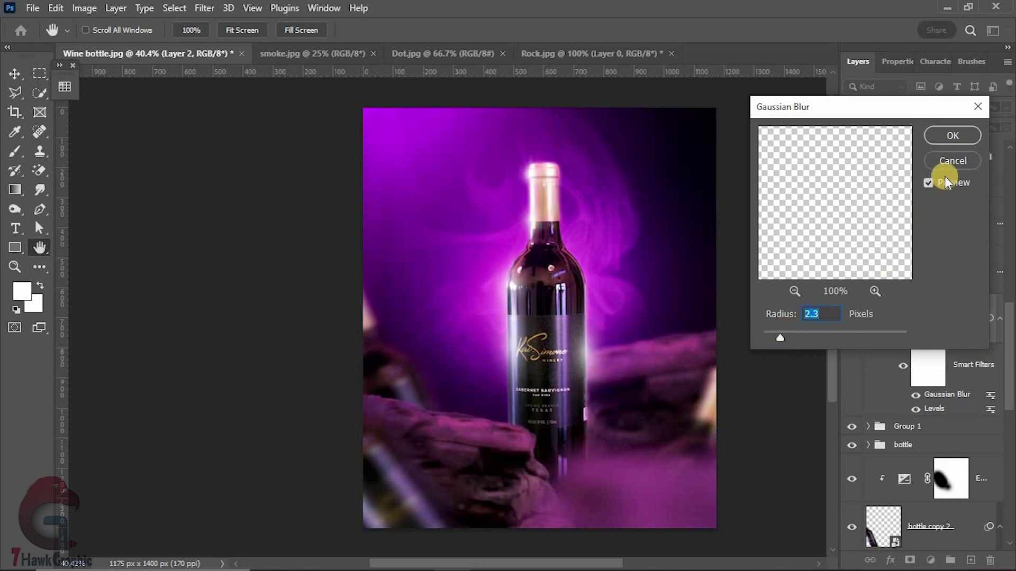
{"action": "key", "text": "Return"}
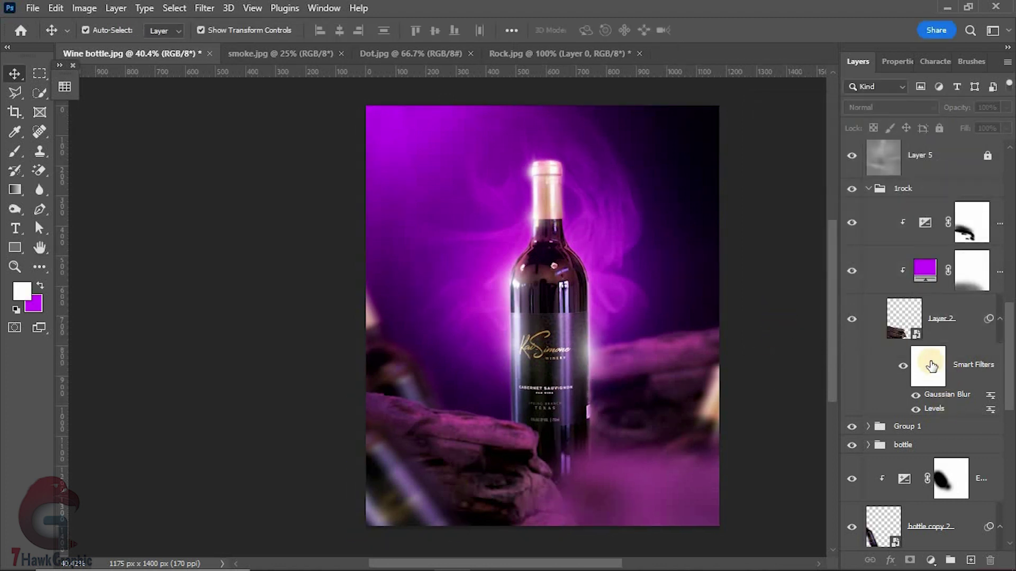
Add a Field Blur to rock Layer 2: 32 px pin at lower left, 0 px pin at the bottle base.
{"action": "left_click", "coordinate": [898, 325]}
{"action": "left_click", "coordinate": [212, 8]}
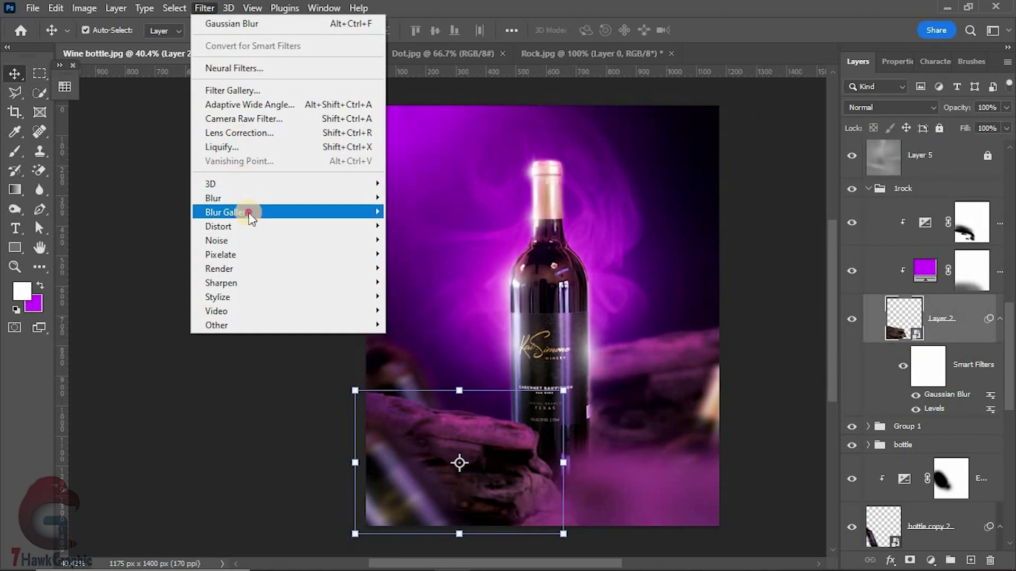
{"action": "left_click", "coordinate": [426, 214]}
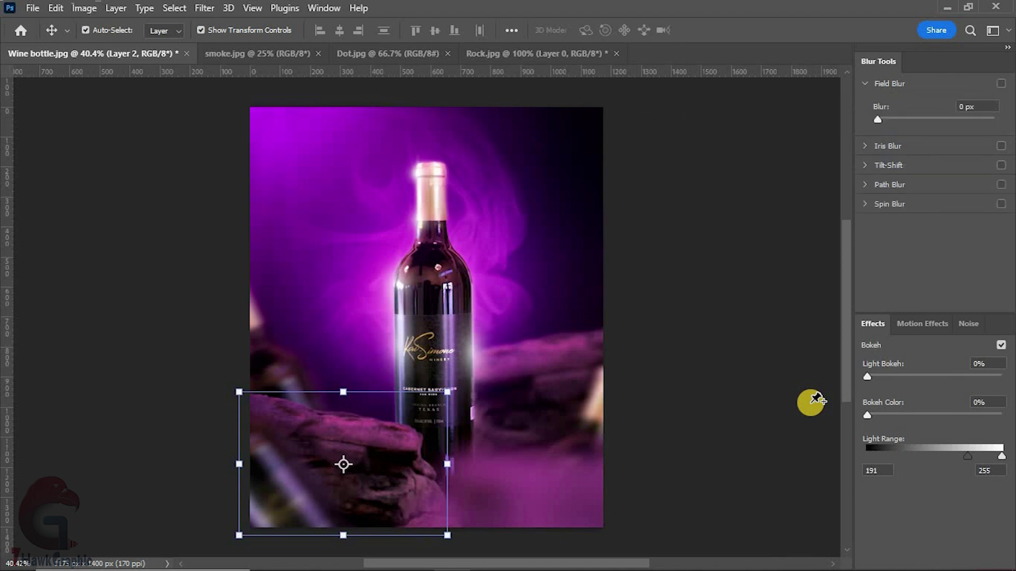
{"action": "mouse_move", "coordinate": [422, 331]}
{"action": "left_mouse_down"}
{"action": "mouse_move", "coordinate": [437, 448]}
{"action": "mouse_move", "coordinate": [445, 433]}
{"action": "left_mouse_up"}
{"action": "left_click", "coordinate": [187, 444]}
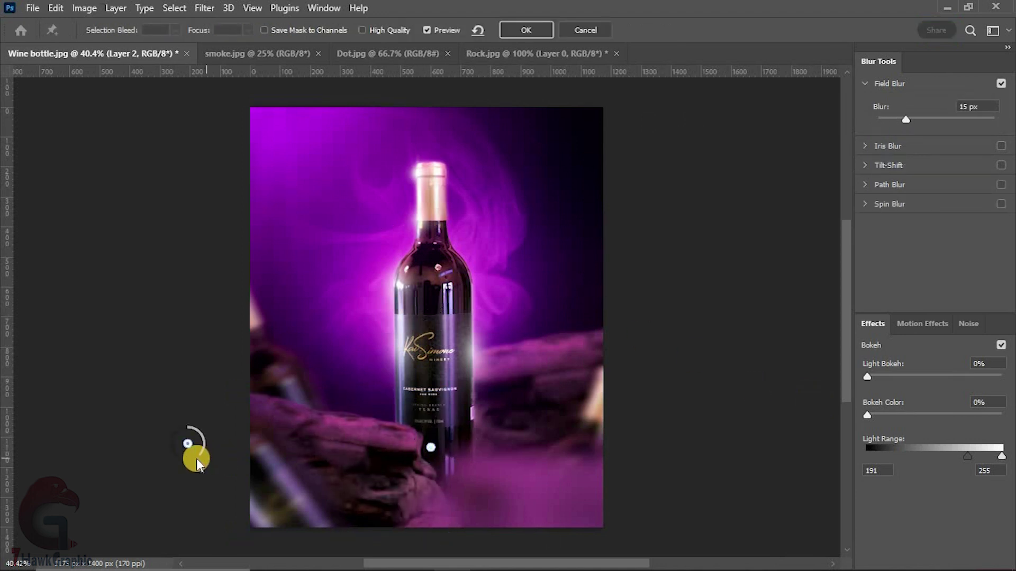
{"action": "mouse_move", "coordinate": [169, 476]}
{"action": "left_mouse_down"}
{"action": "mouse_move", "coordinate": [199, 476]}
{"action": "mouse_move", "coordinate": [155, 439]}
{"action": "left_mouse_up"}
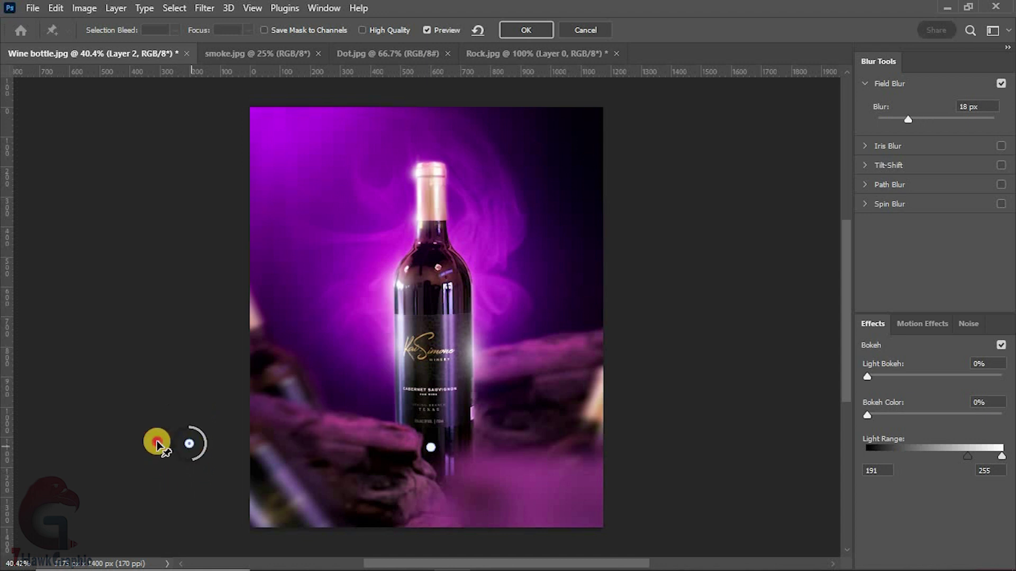
{"action": "left_click_drag", "start_coordinate": [431, 447], "coordinate": [406, 450]}
{"action": "left_click", "coordinate": [528, 30]}
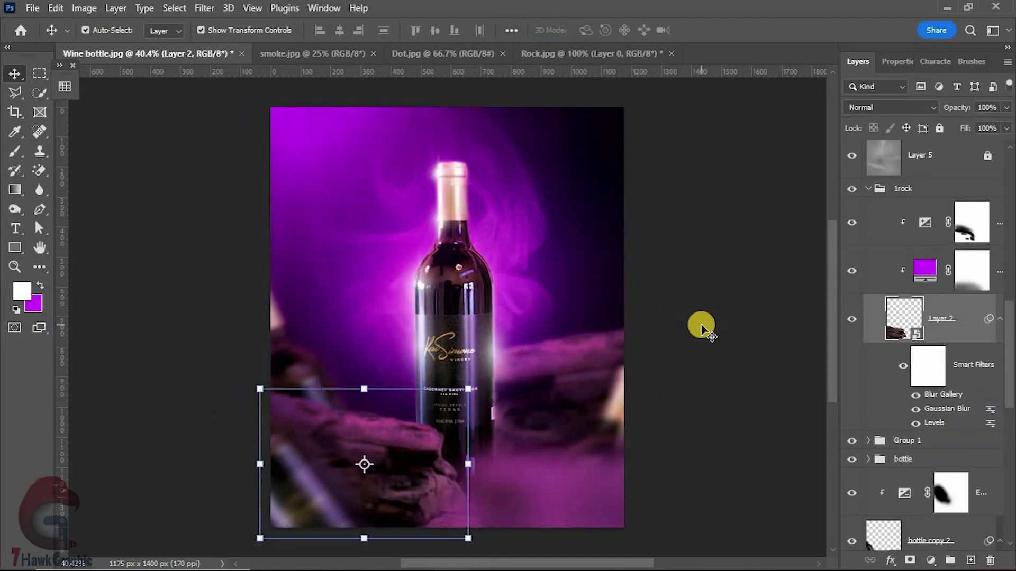
{"action": "left_click", "coordinate": [709, 359]}
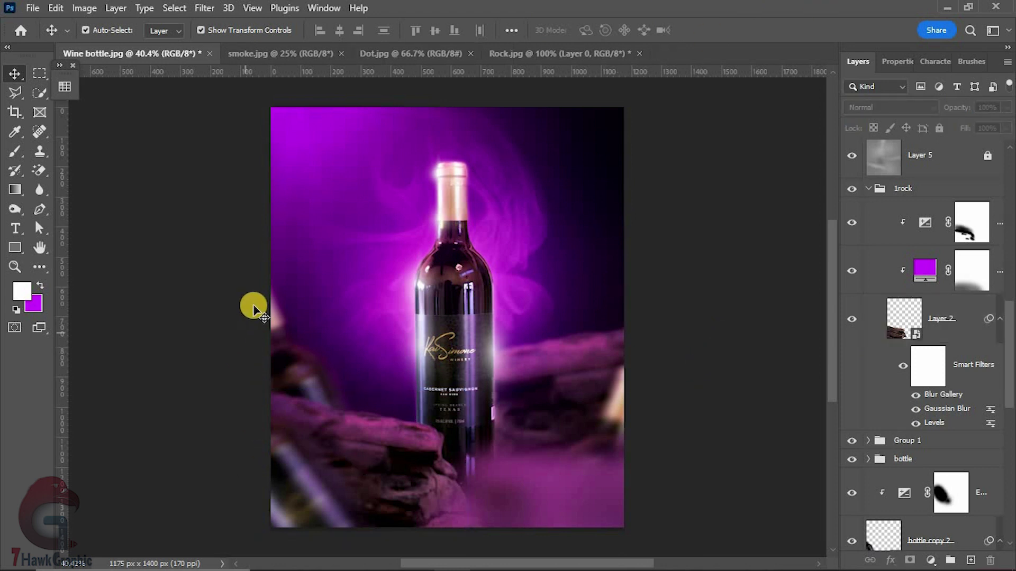
Set the Gaussian blur on Layer 2 in the 1rock copy group to 3.4 px.
{"action": "left_click", "coordinate": [590, 365]}
{"action": "scroll", "coordinate": [953, 344], "scroll_direction": "down", "scroll_amount": 5}
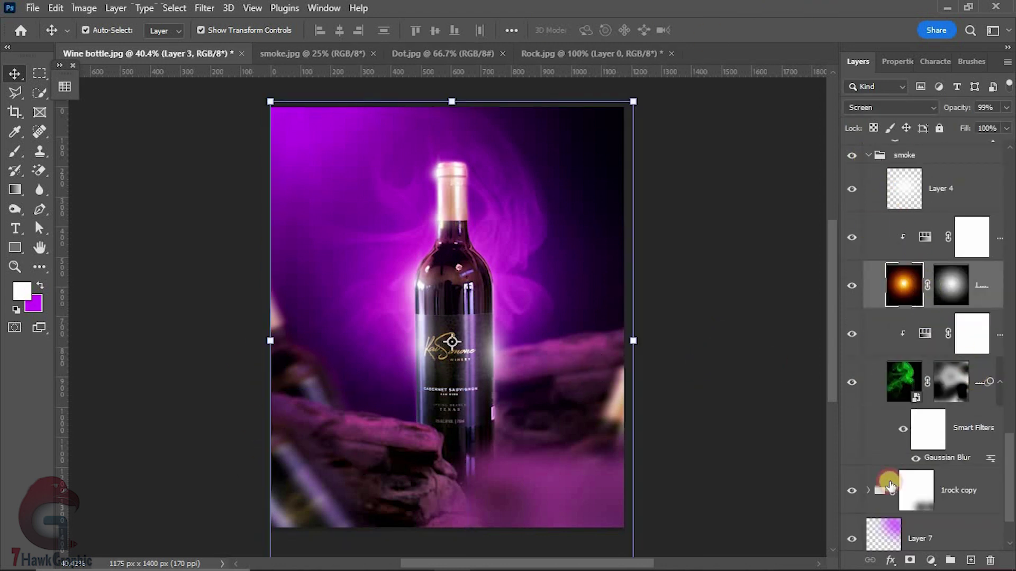
{"action": "left_click", "coordinate": [868, 410]}
{"action": "scroll", "coordinate": [868, 407], "scroll_direction": "down", "scroll_amount": 5}
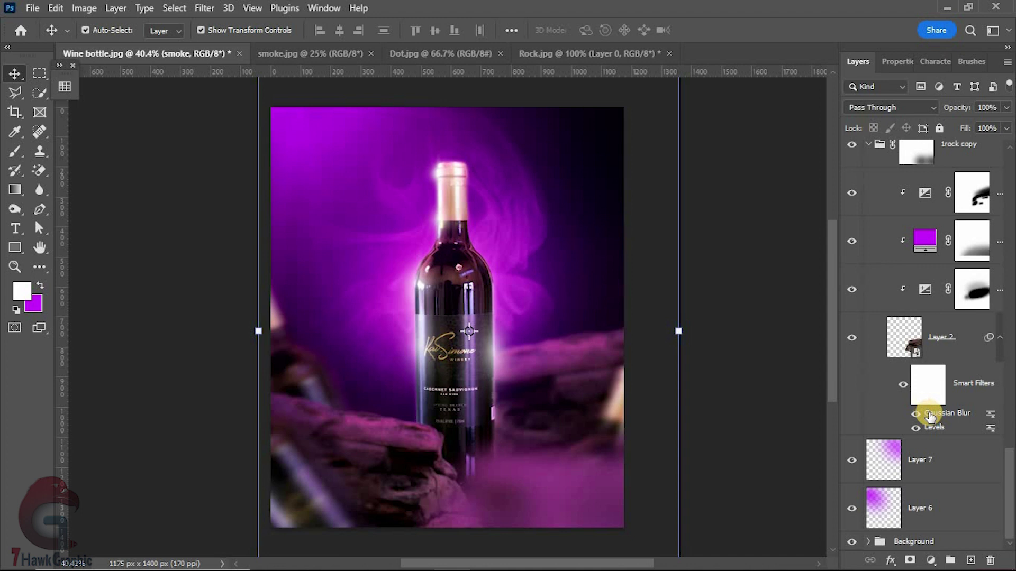
{"action": "double_click", "coordinate": [866, 403]}
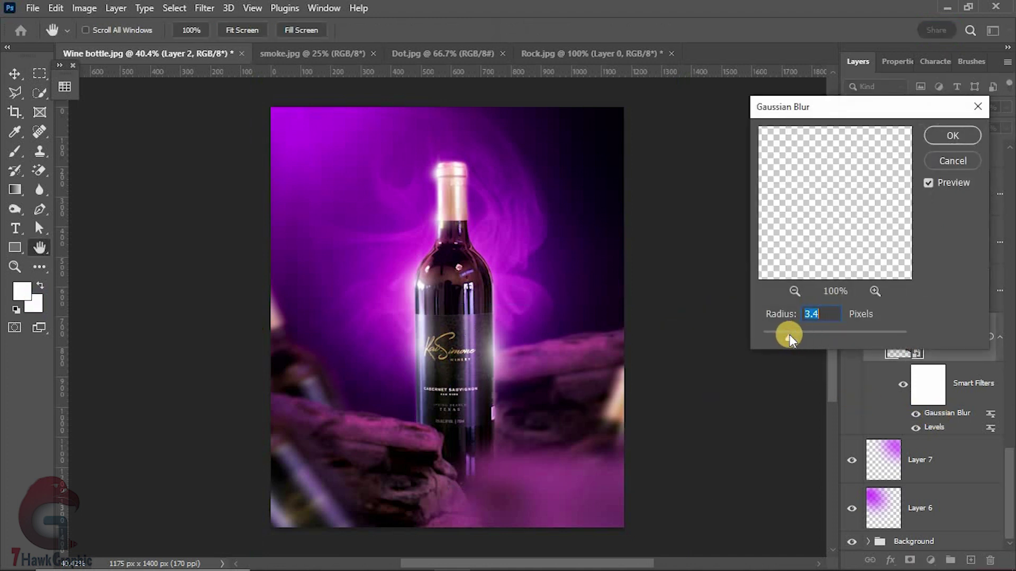
{"action": "left_click", "coordinate": [952, 135]}
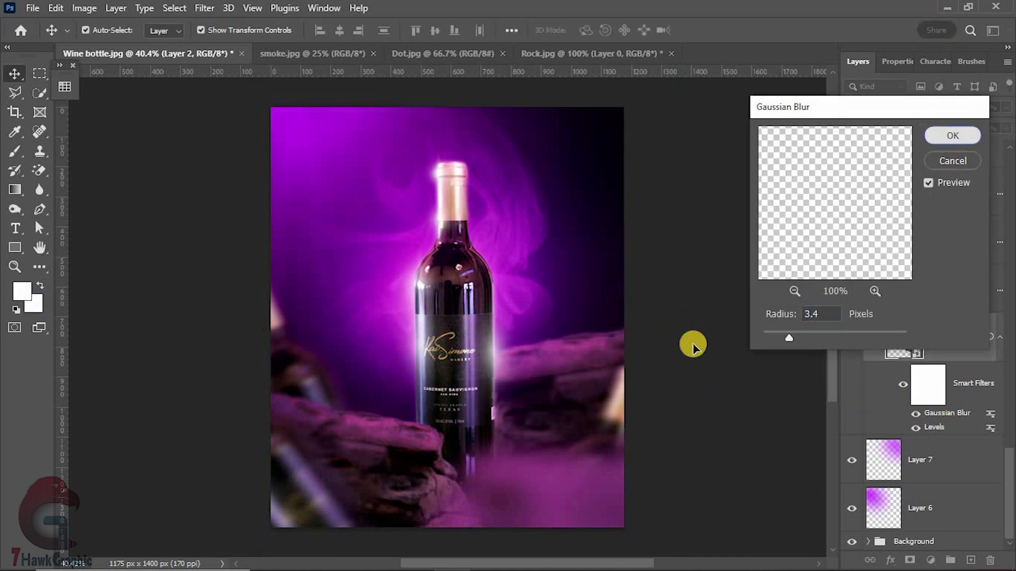
Create a new empty Group 2 above the bottle copy layer.
{"action": "scroll", "coordinate": [906, 249], "scroll_direction": "up", "scroll_amount": 4}
{"action": "left_click", "coordinate": [868, 336]}
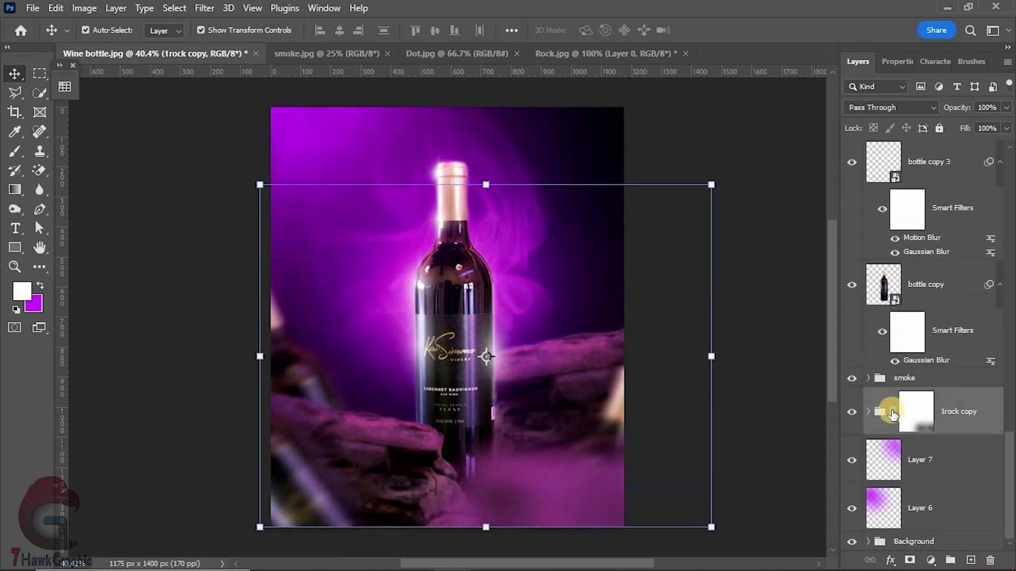
{"action": "scroll", "coordinate": [926, 385], "scroll_direction": "up", "scroll_amount": 3}
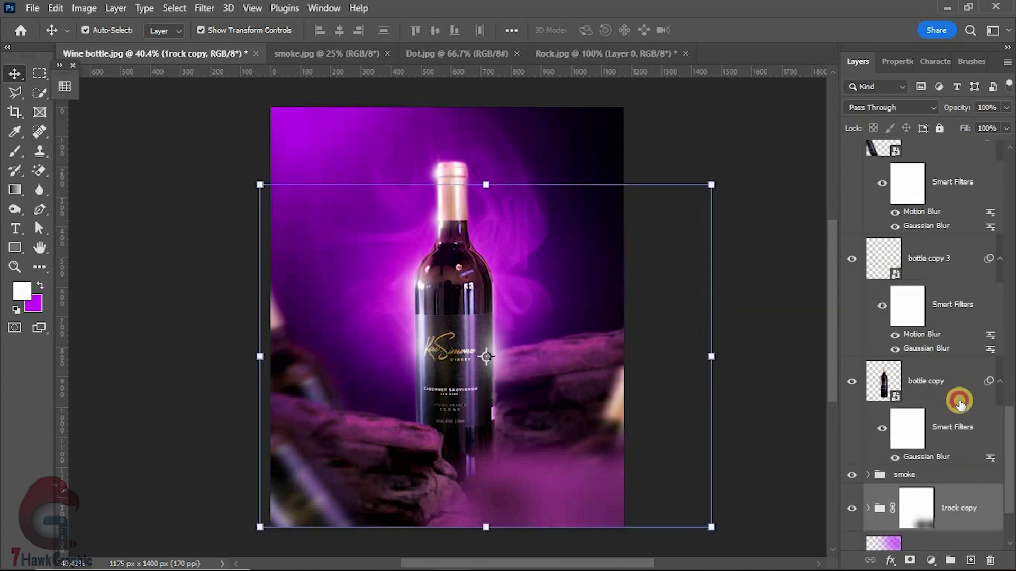
{"action": "left_click", "coordinate": [959, 404]}
{"action": "scroll", "coordinate": [942, 407], "scroll_direction": "up", "scroll_amount": 5}
{"action": "left_click", "coordinate": [949, 561]}
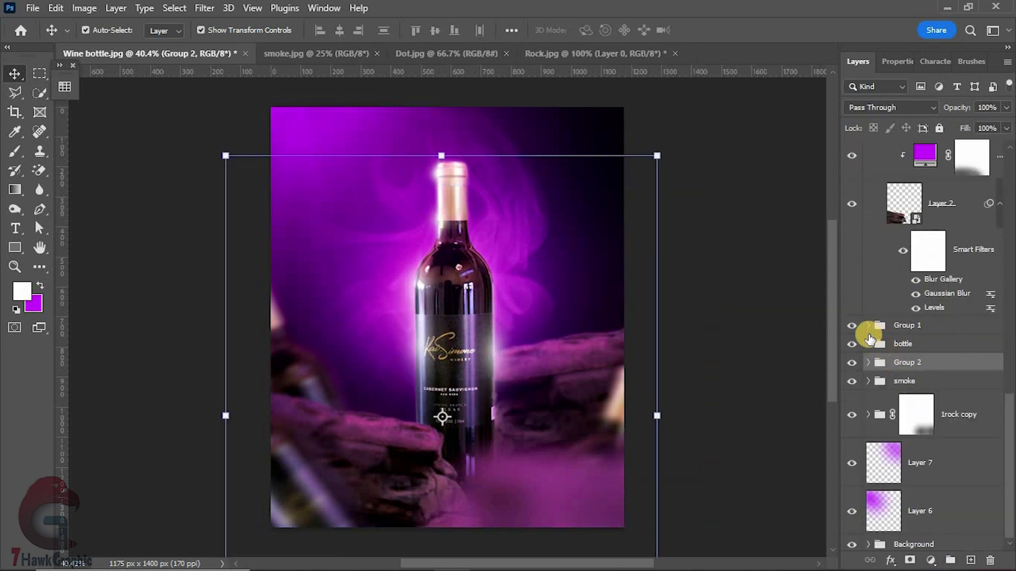
{"action": "scroll", "coordinate": [896, 401], "scroll_direction": "down", "scroll_amount": 5}
{"action": "scroll", "coordinate": [927, 341], "scroll_direction": "up", "scroll_amount": 3}
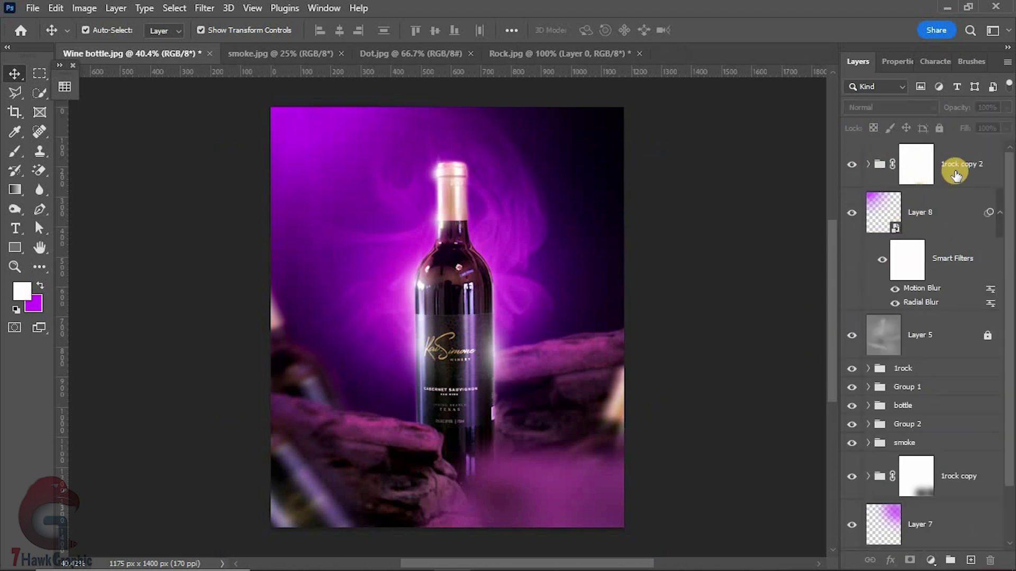
{"action": "left_click", "coordinate": [955, 168]}
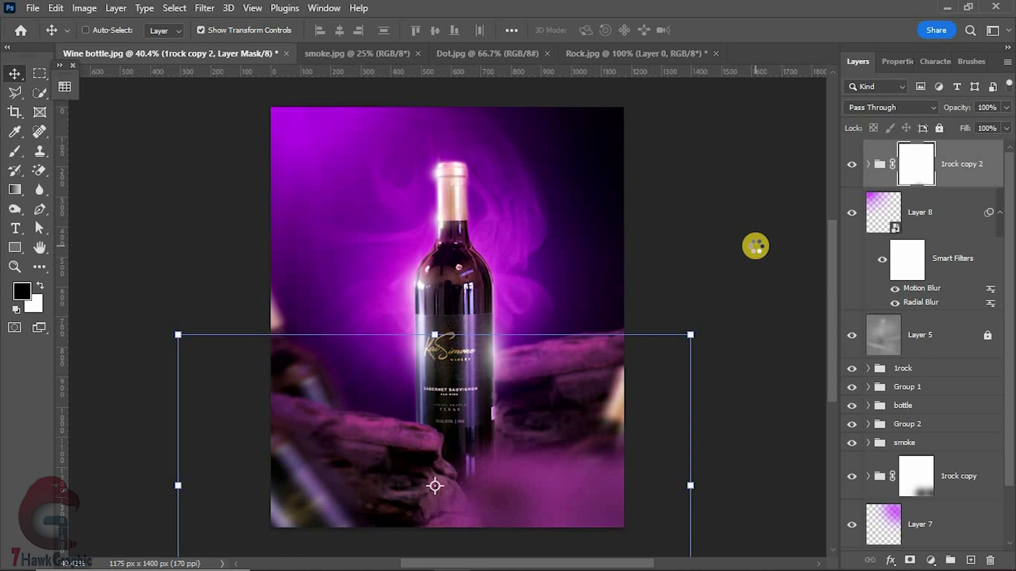
Stamp all visible layers into a new smart object and give it a 4.6 px Gaussian blur.
{"action": "key", "text": "ctrl+alt+shift+e"}
{"action": "right_click", "coordinate": [952, 161]}
{"action": "left_click", "coordinate": [827, 228]}
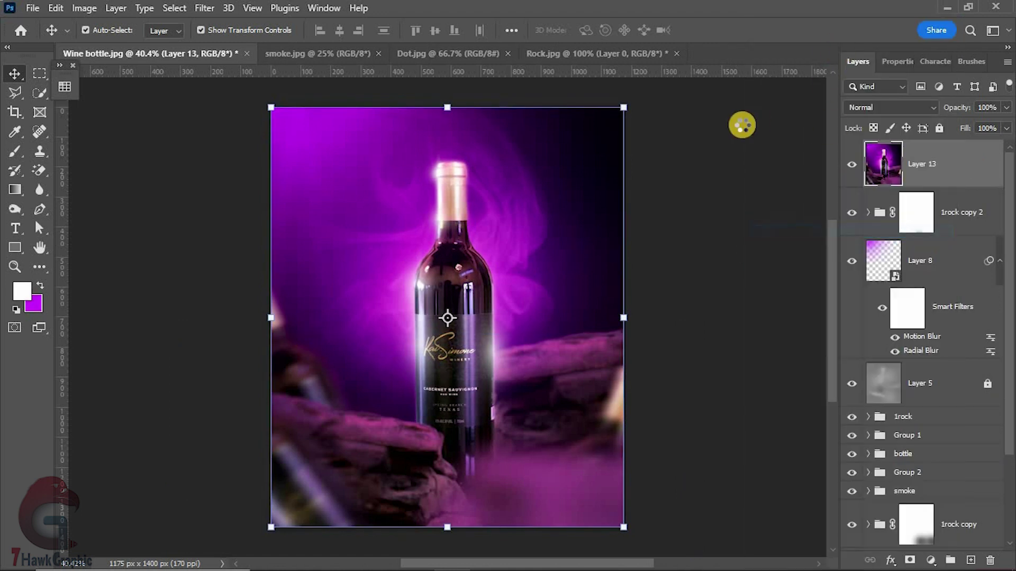
{"action": "left_click", "coordinate": [204, 8]}
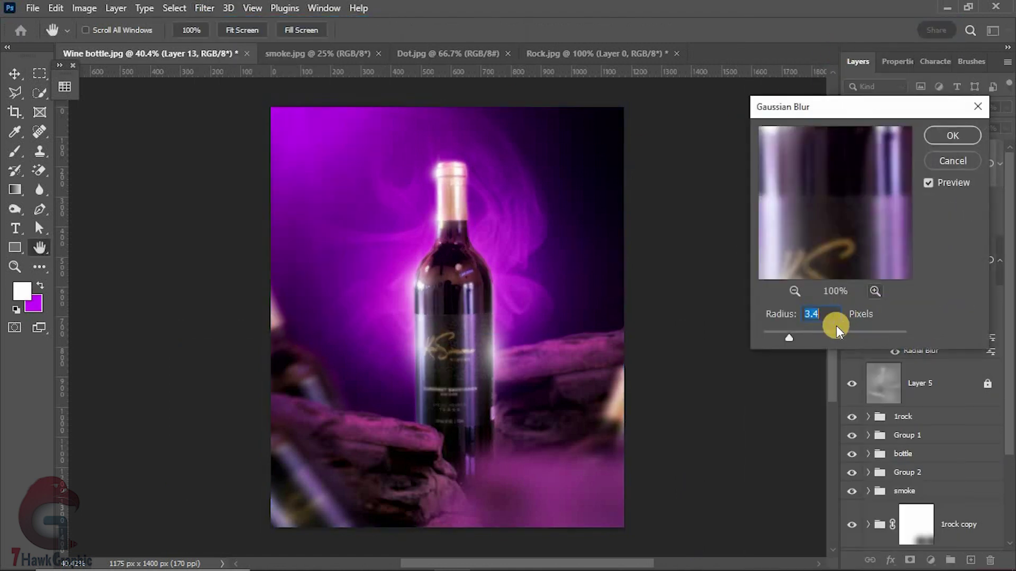
{"action": "left_click_drag", "start_coordinate": [801, 339], "coordinate": [800, 342]}
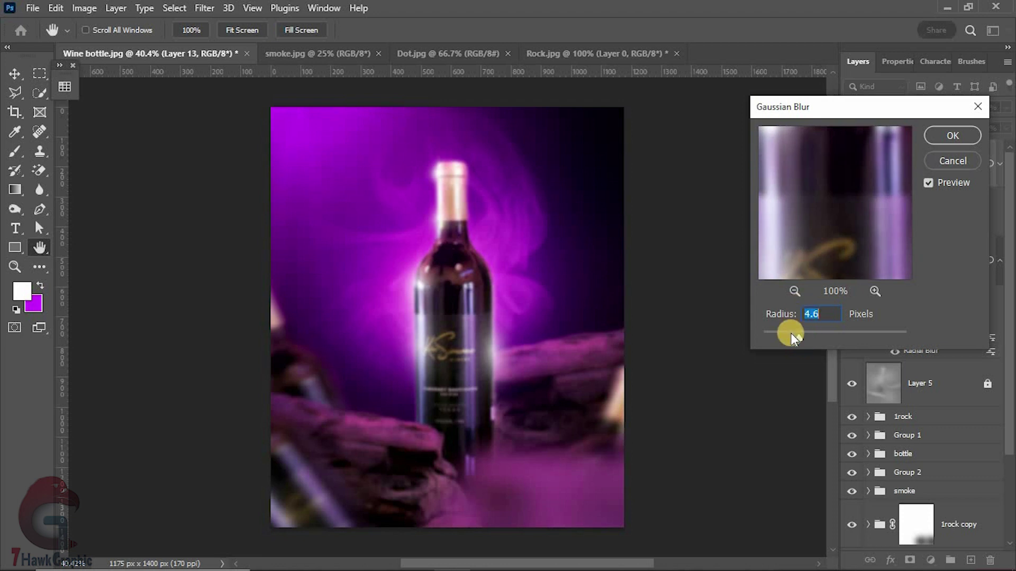
{"action": "left_click", "coordinate": [953, 136]}
Blend the stamped layer as Screen, splitting the Underlying Layer Blend If slider to skip dark areas.
{"action": "left_click", "coordinate": [899, 108]}
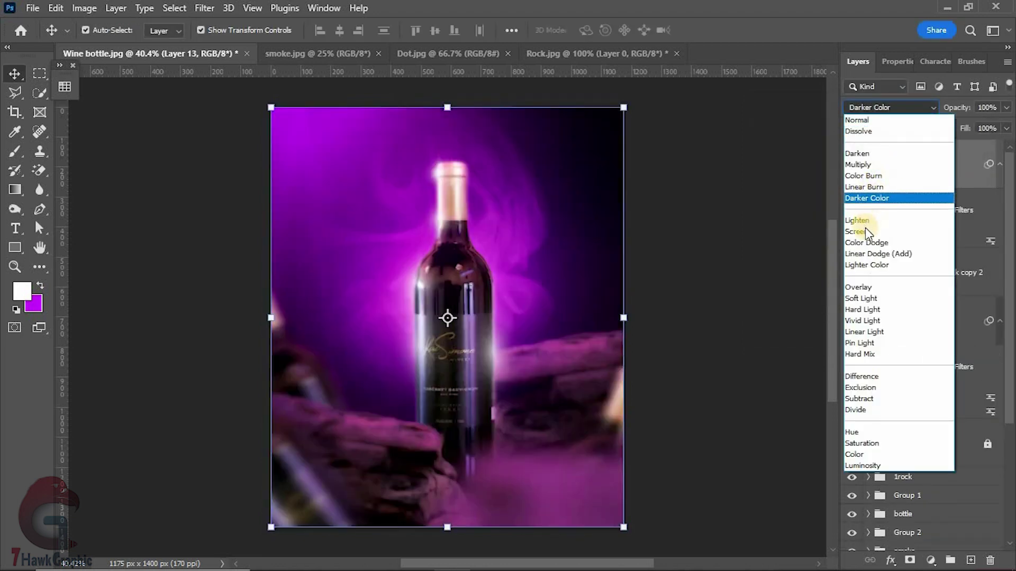
{"action": "left_click", "coordinate": [865, 233]}
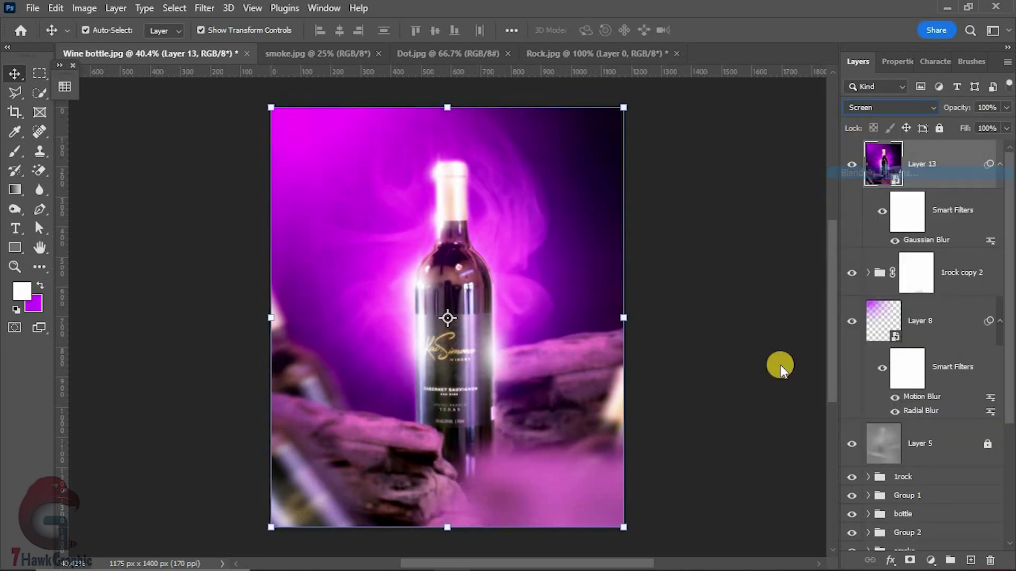
{"action": "double_click", "coordinate": [952, 164]}
{"action": "left_click_drag", "start_coordinate": [526, 85], "coordinate": [716, 84]}
{"action": "left_click_drag", "start_coordinate": [823, 396], "coordinate": [945, 400]}
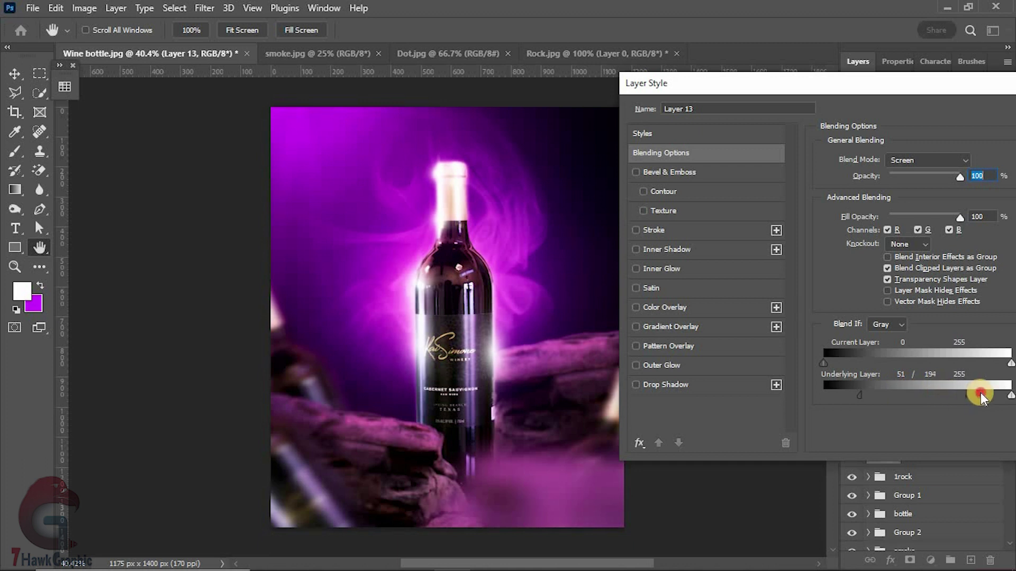
{"action": "left_click_drag", "start_coordinate": [861, 394], "coordinate": [905, 398]}
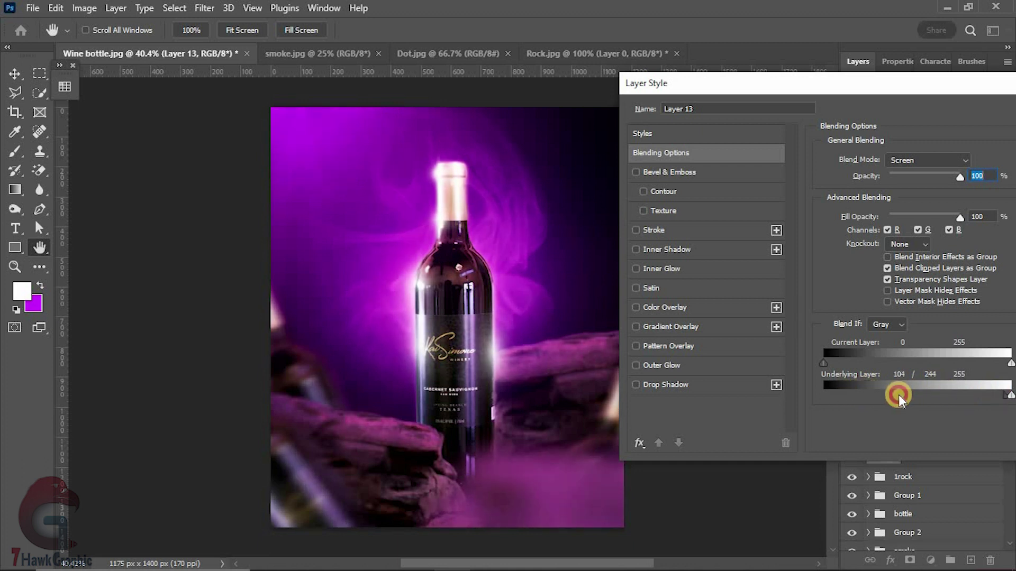
{"action": "left_click_drag", "start_coordinate": [917, 100], "coordinate": [842, 100]}
{"action": "left_click", "coordinate": [925, 136]}
{"action": "key", "text": "v"}
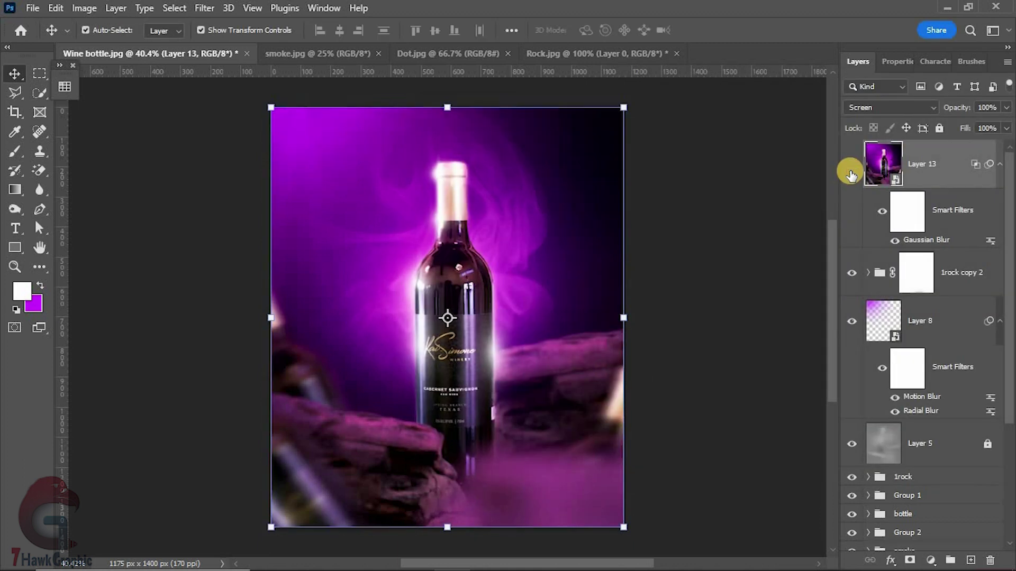
Turn the glow layer back on and set its opacity to 45%.
{"action": "left_click", "coordinate": [851, 167]}
{"action": "left_click_drag", "start_coordinate": [901, 112], "coordinate": [924, 117]}
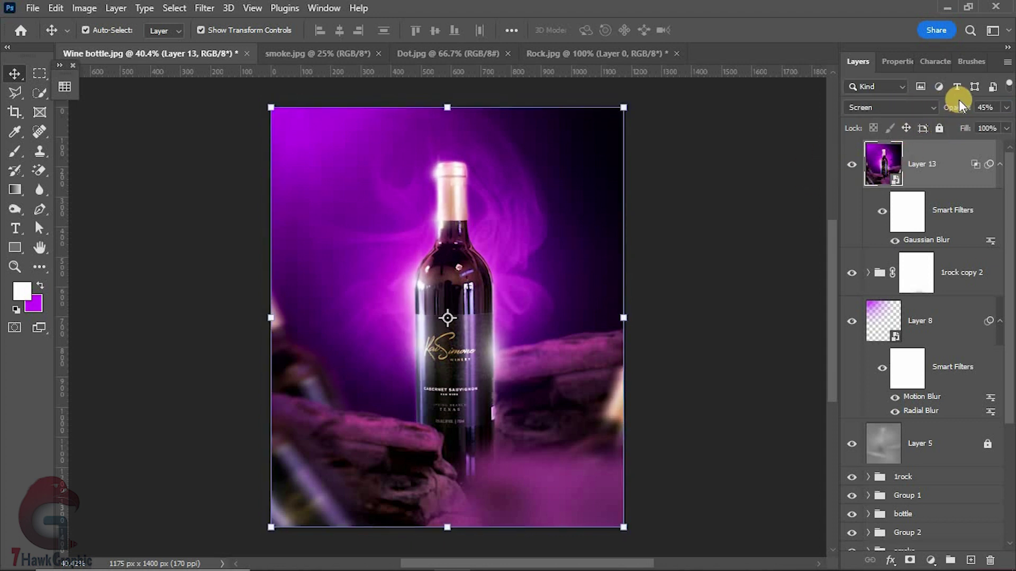
{"action": "left_click", "coordinate": [825, 229]}
{"action": "scroll", "coordinate": [363, 363], "scroll_direction": "up", "scroll_amount": 1}
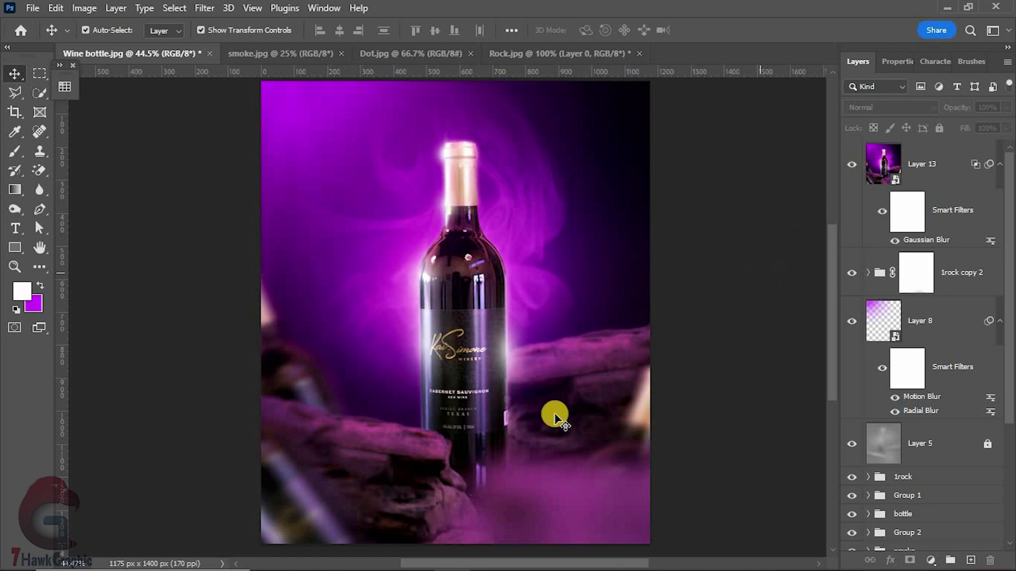
{"action": "scroll", "coordinate": [554, 418], "scroll_direction": "down", "scroll_amount": 1}
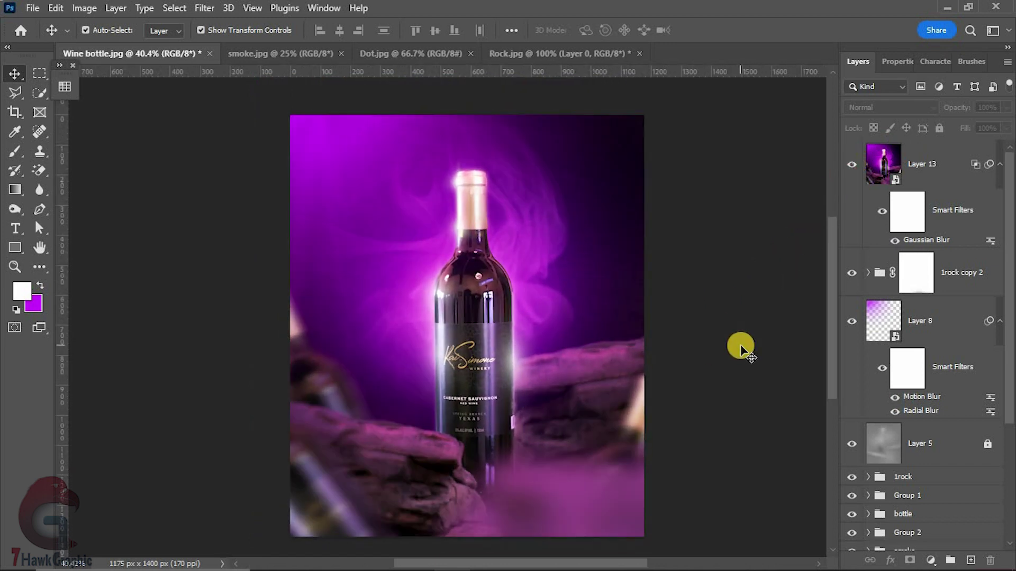